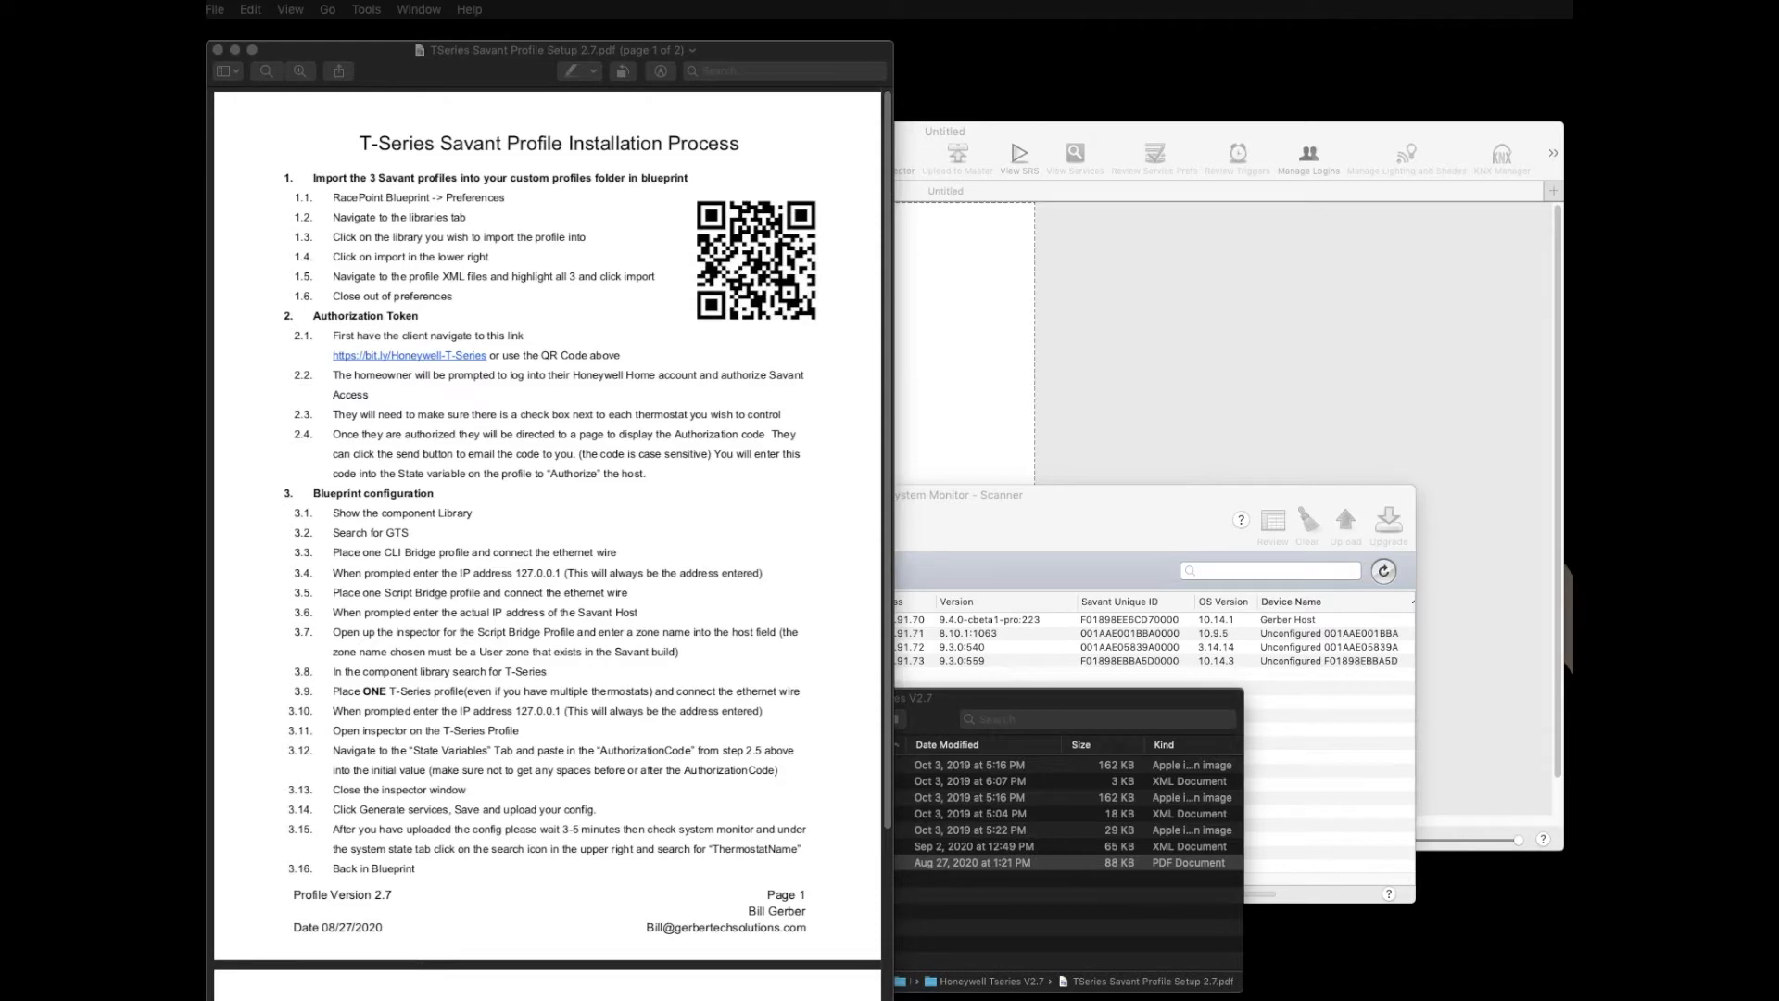
Step: Log in to Honeywell Home with the prefilled credentials and authorize Savant to access the Kitchen T6 and Guest Bedroom T10 thermostats
{"action": "left_click_drag", "start_coordinate": [1570, 556], "coordinate": [459, 167]}
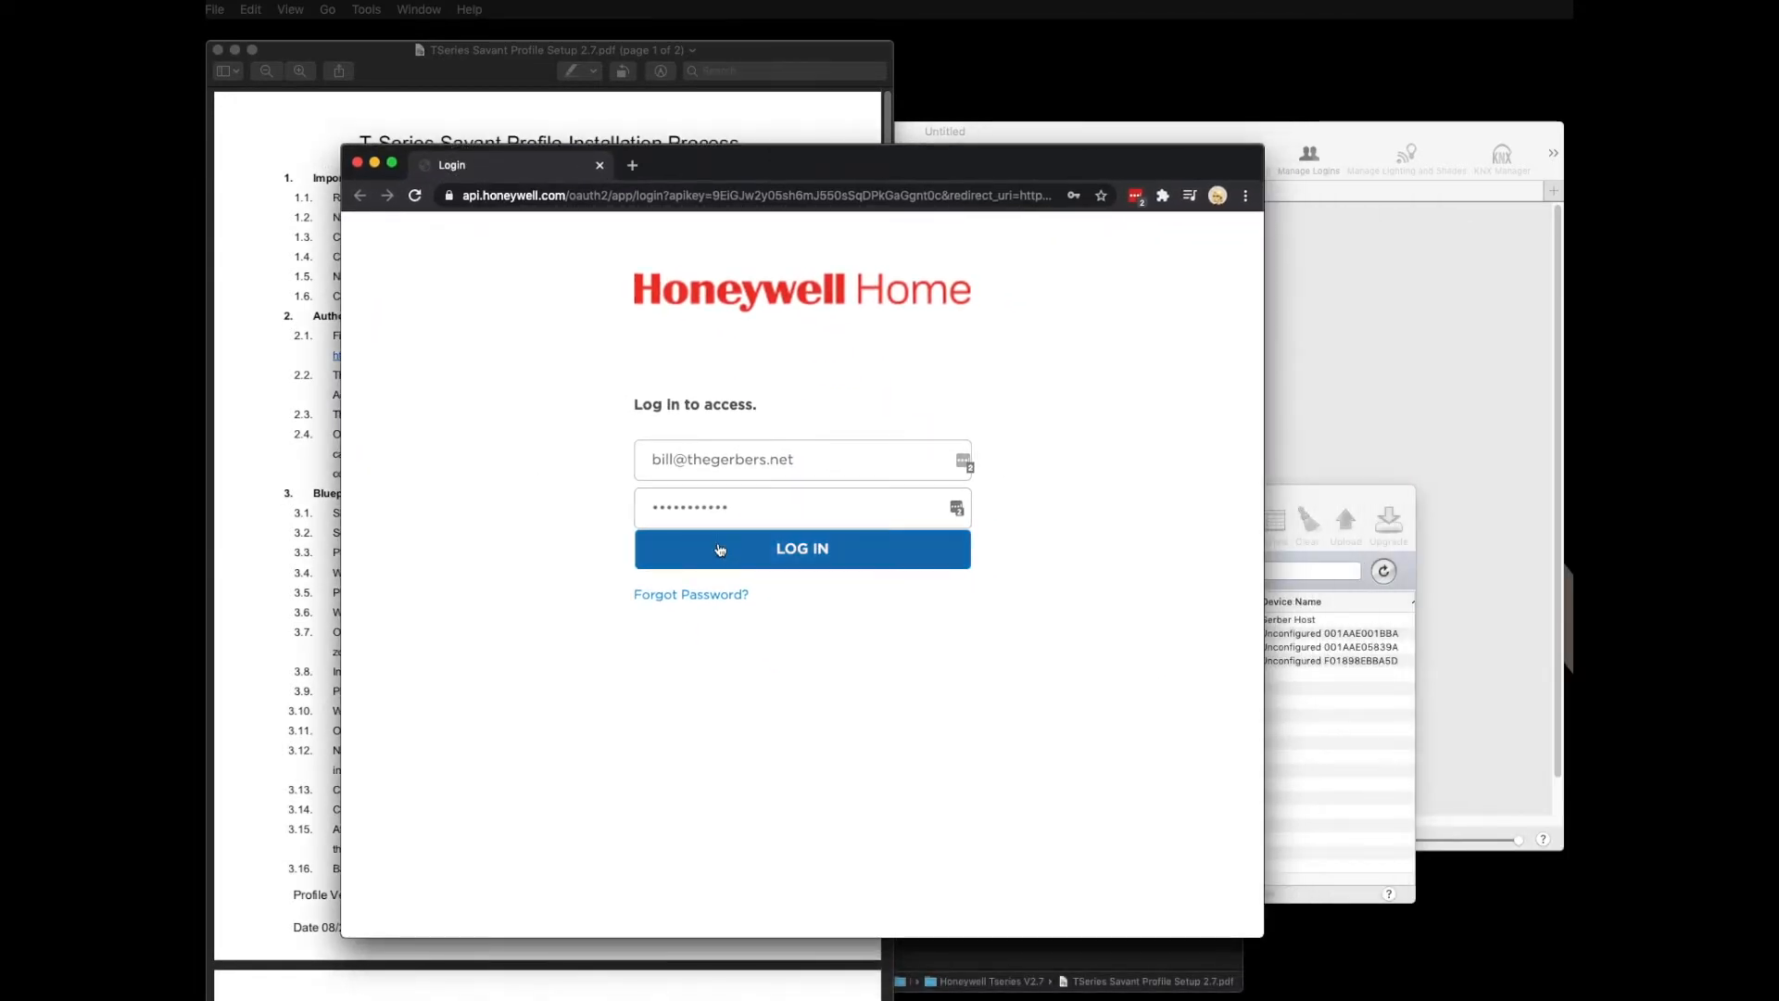
{"action": "left_click", "coordinate": [749, 553]}
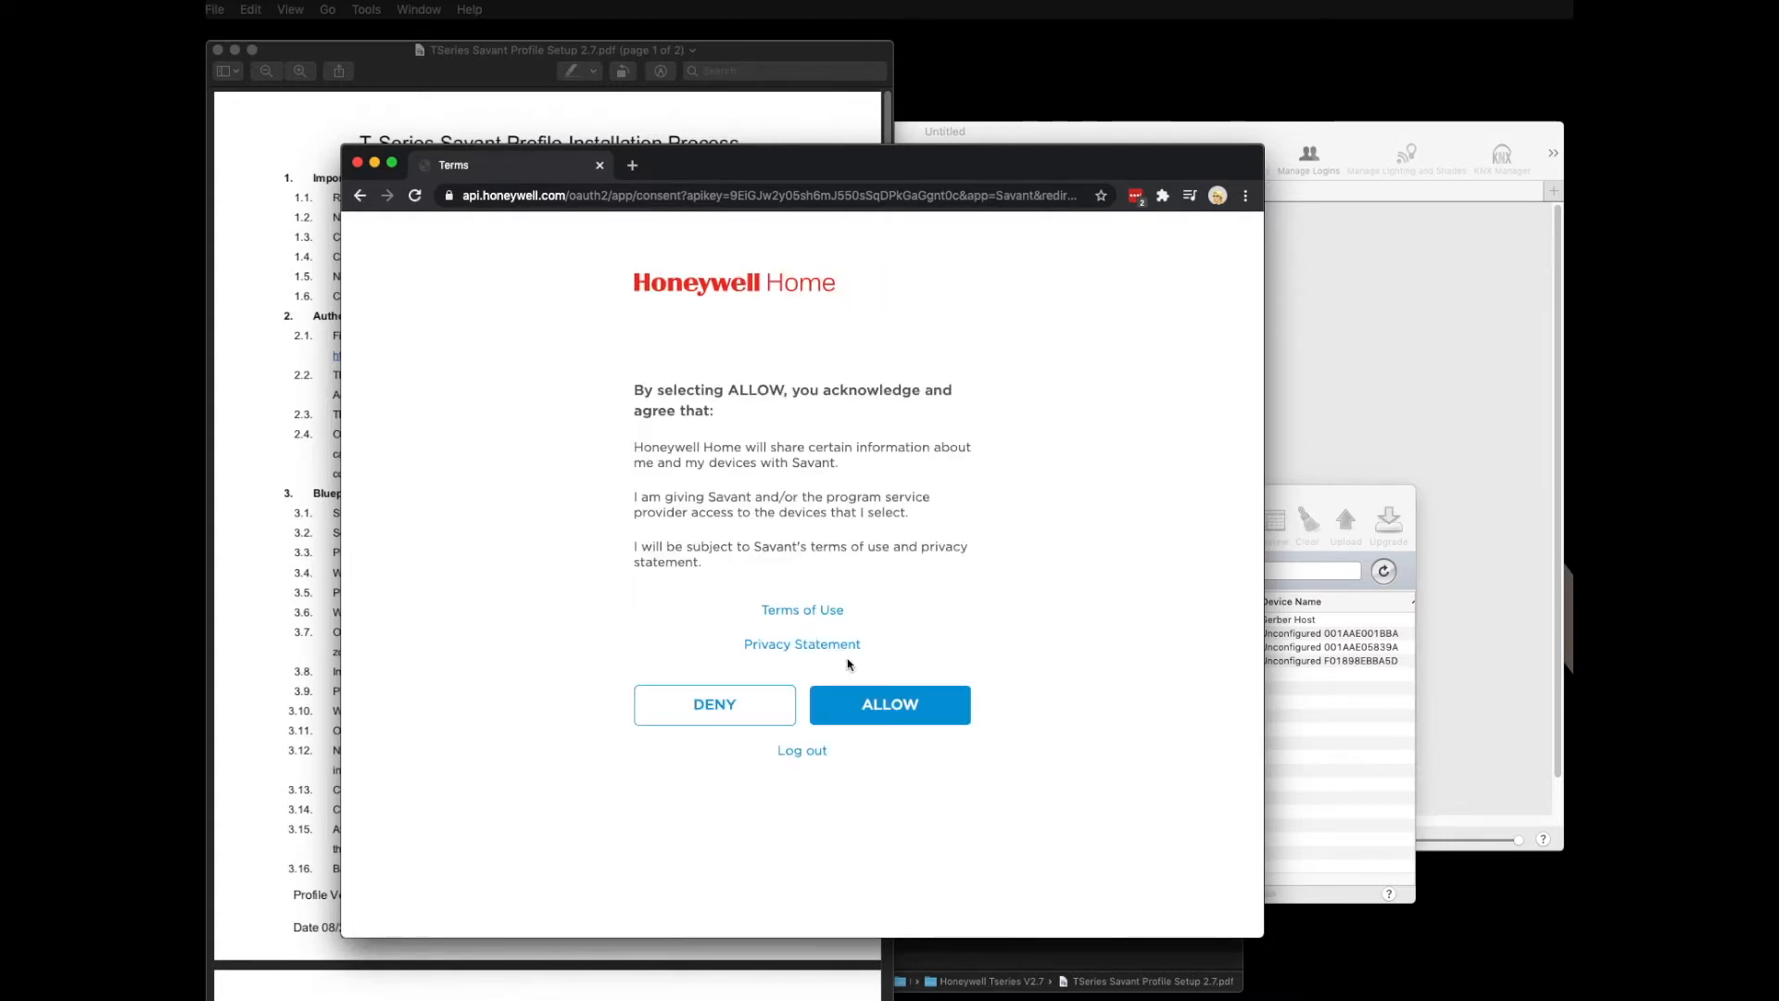
{"action": "left_click", "coordinate": [885, 706]}
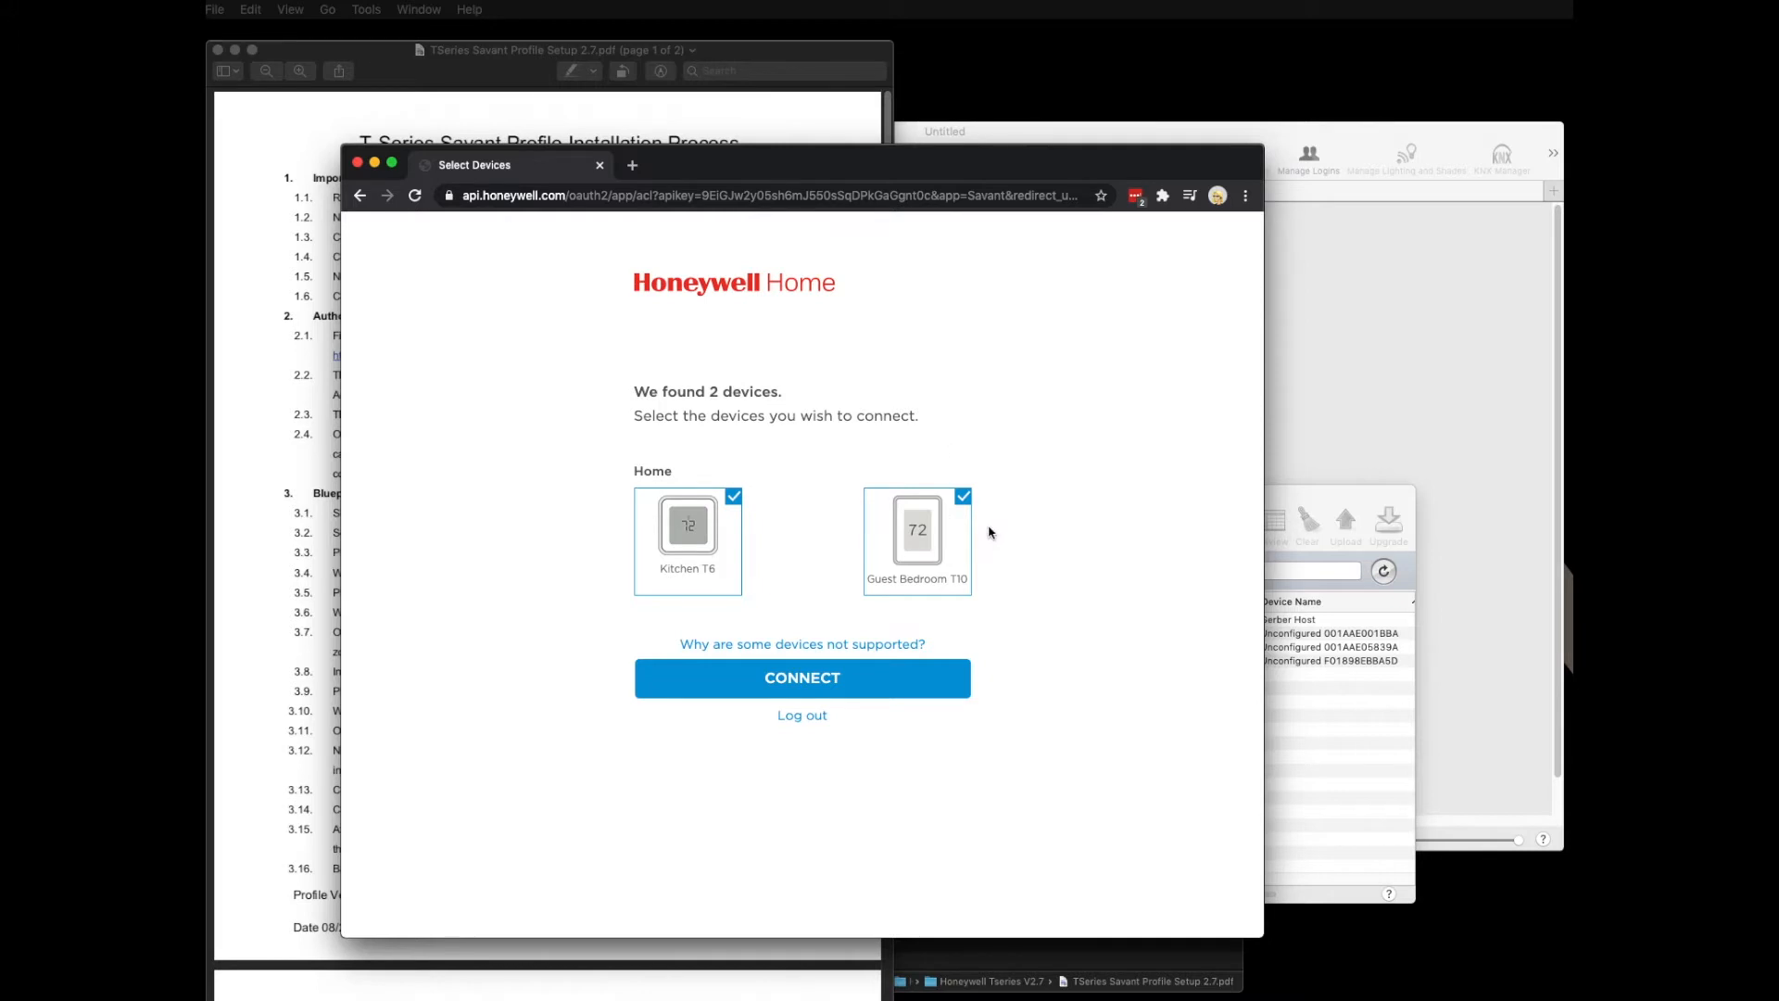
{"action": "left_click", "coordinate": [798, 678]}
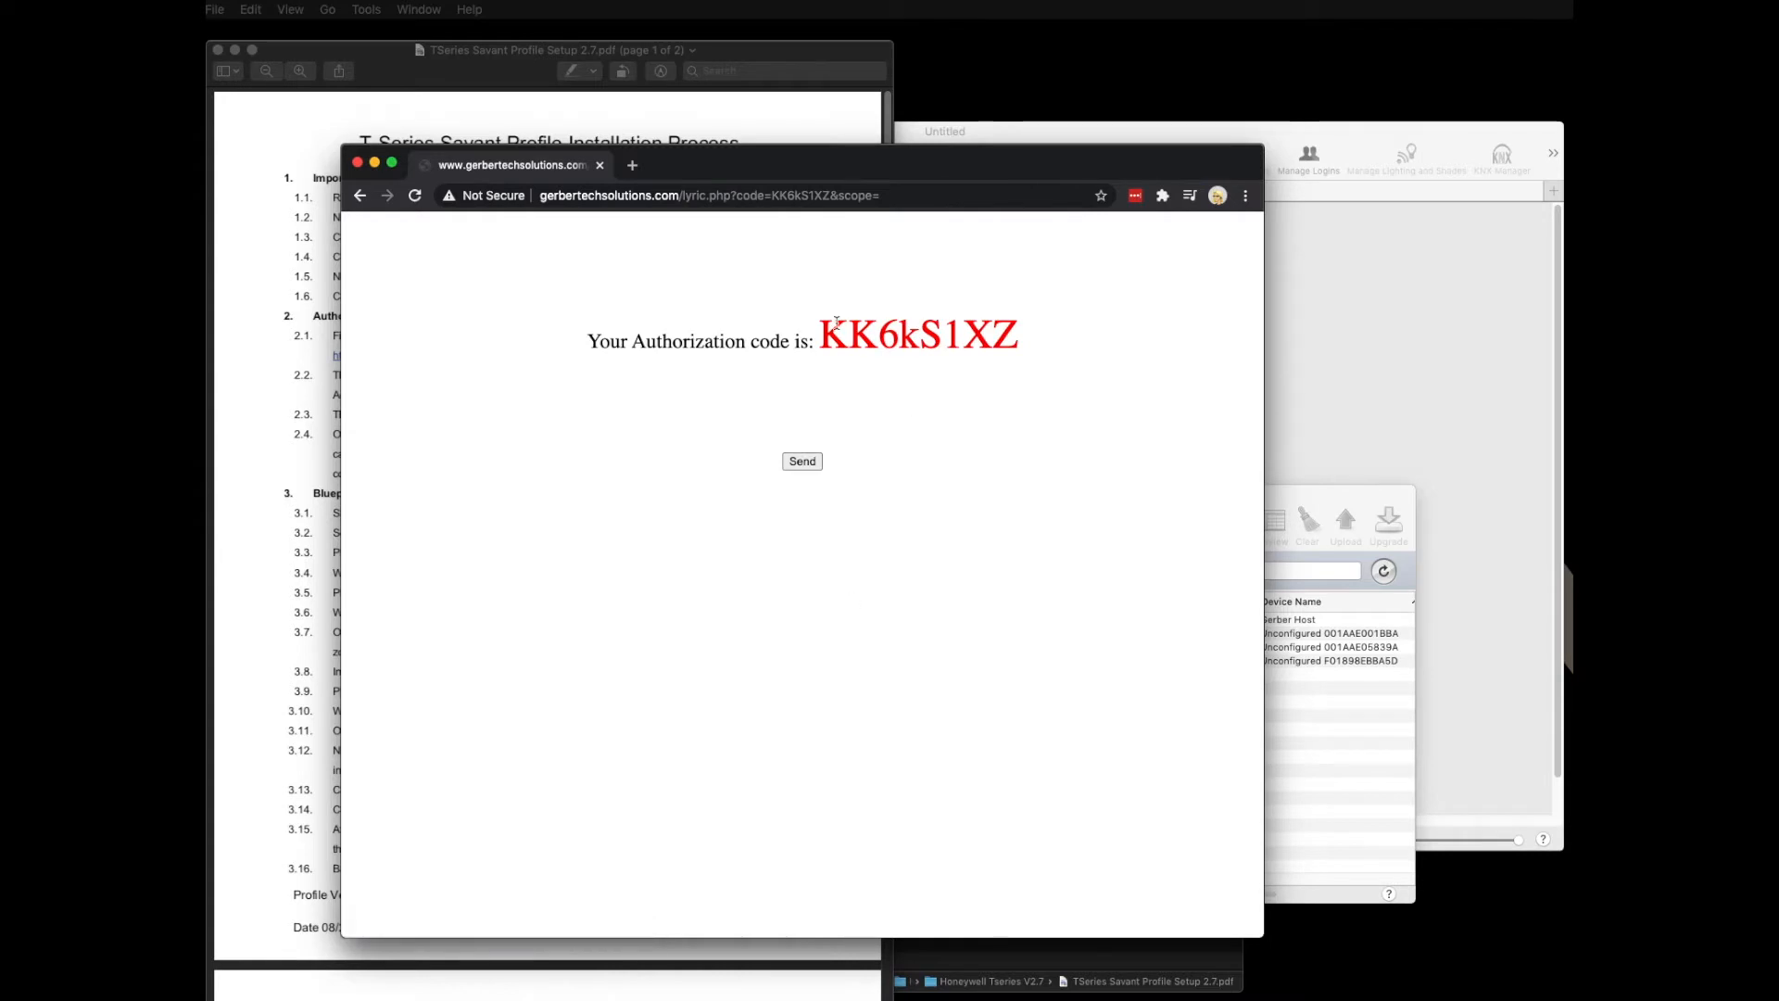
Step: Copy the displayed authorization code and move the browser window clear of the installation instructions
{"action": "left_click_drag", "start_coordinate": [821, 328], "coordinate": [1006, 328]}
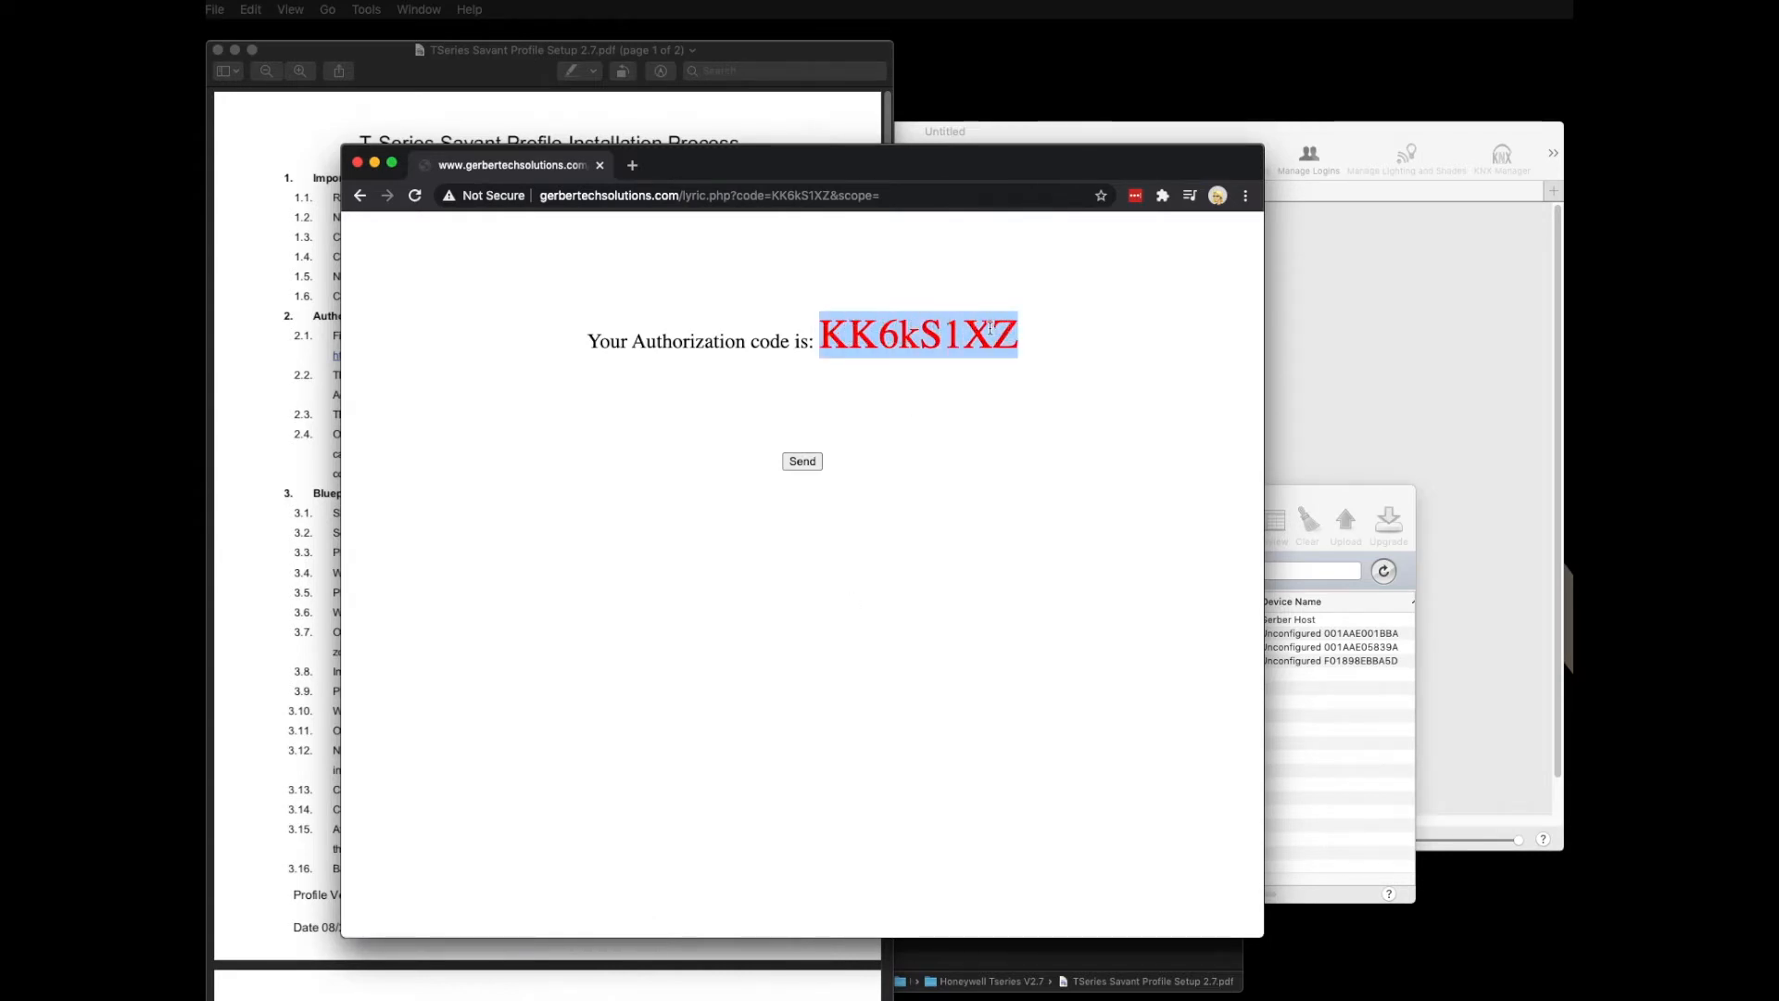
{"action": "right_click", "coordinate": [963, 329]}
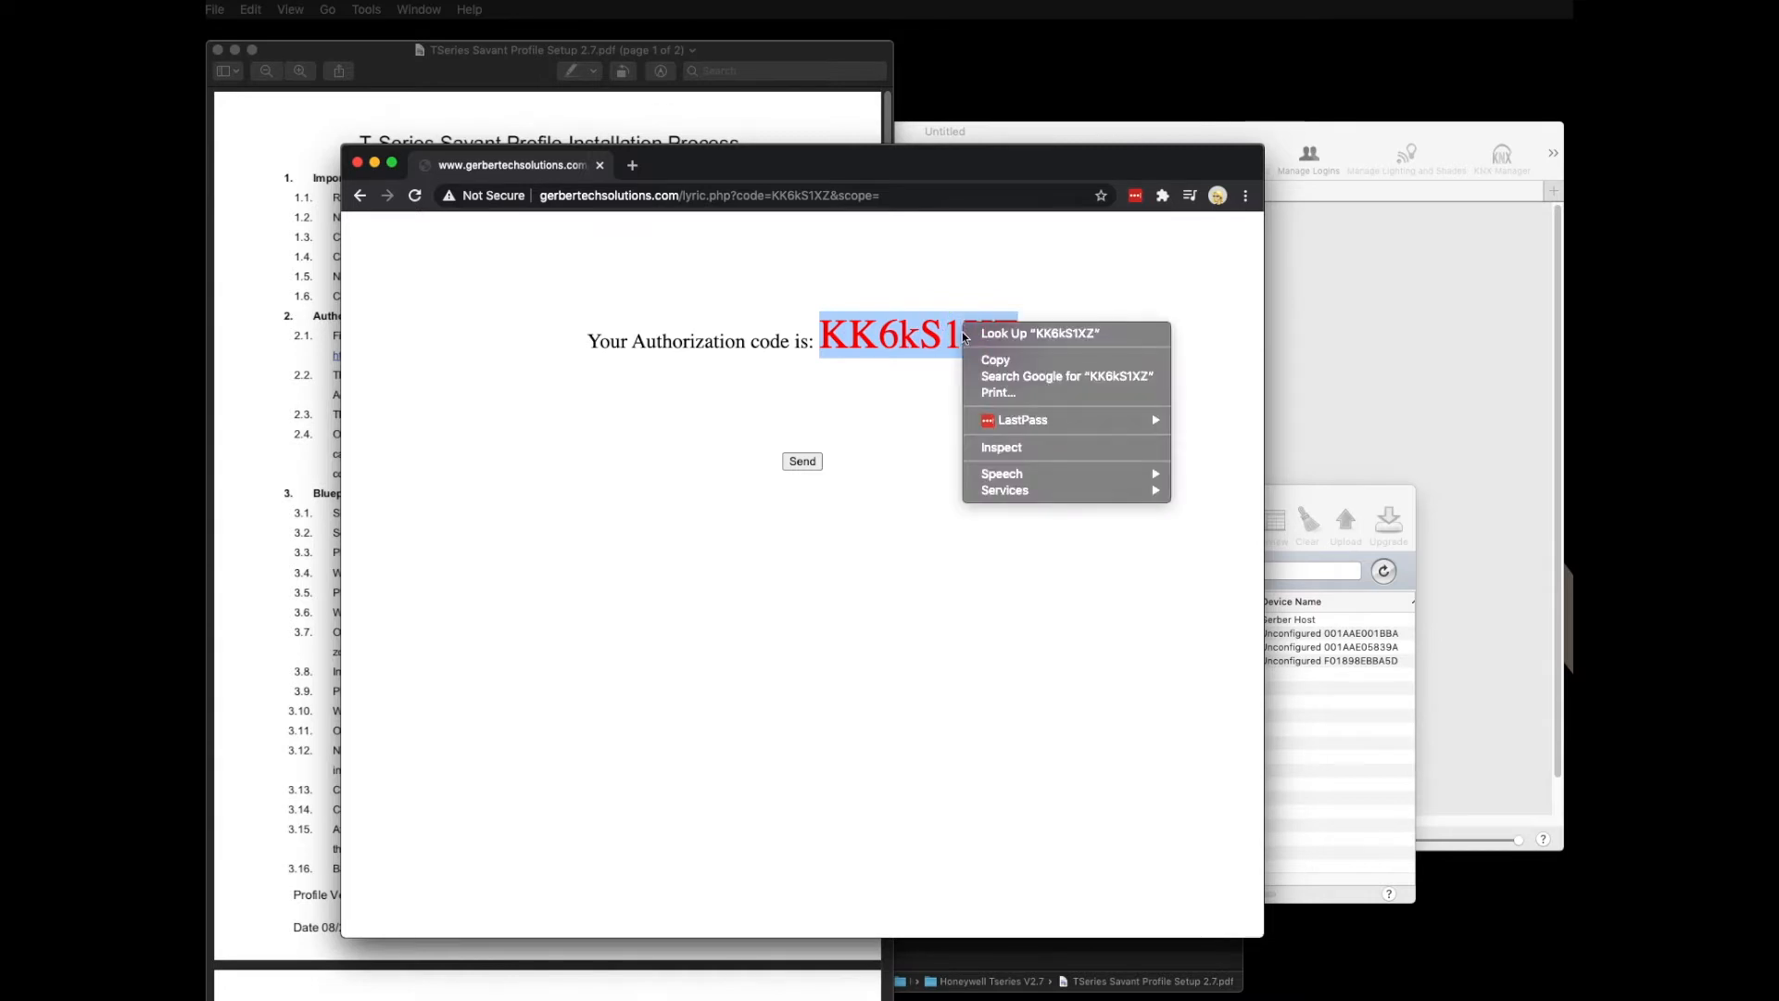
{"action": "left_click", "coordinate": [994, 361]}
{"action": "left_click_drag", "start_coordinate": [927, 163], "coordinate": [1197, 460]}
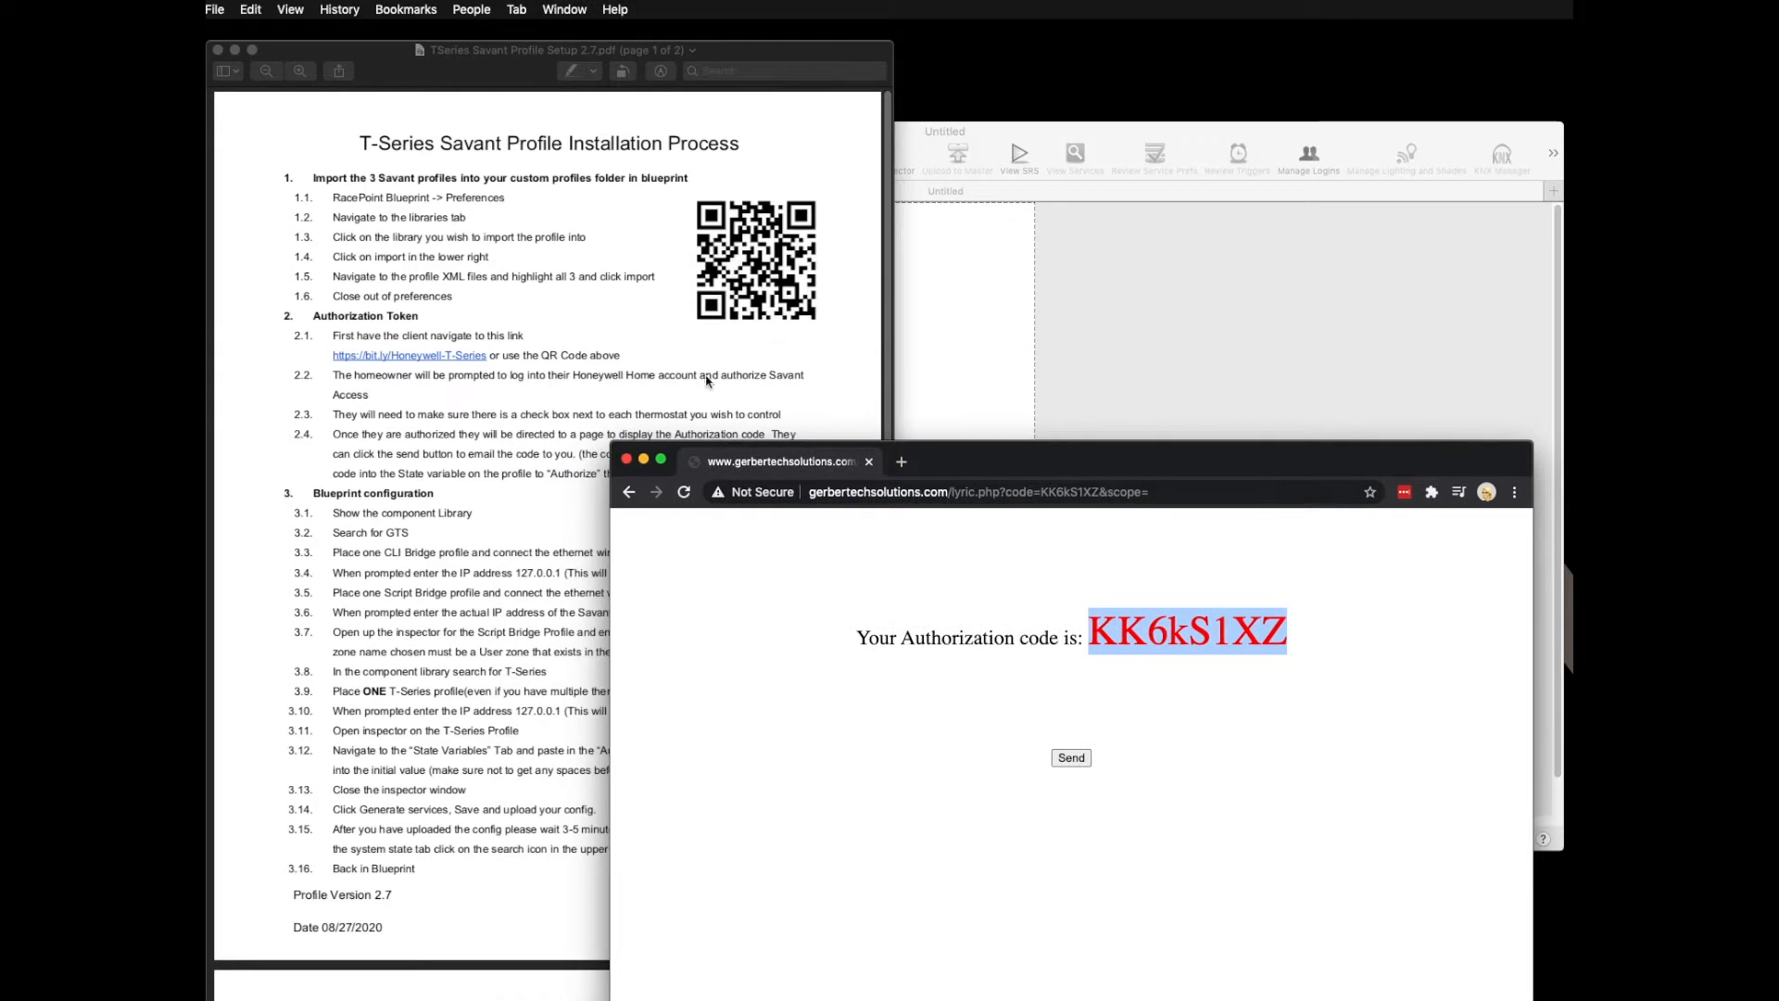
Step: Read the Blueprint configuration section of the setup PDF, covering the CLI Bridge, Script Bridge, IP address and T-Series profile instructions
{"action": "left_click", "coordinate": [626, 405]}
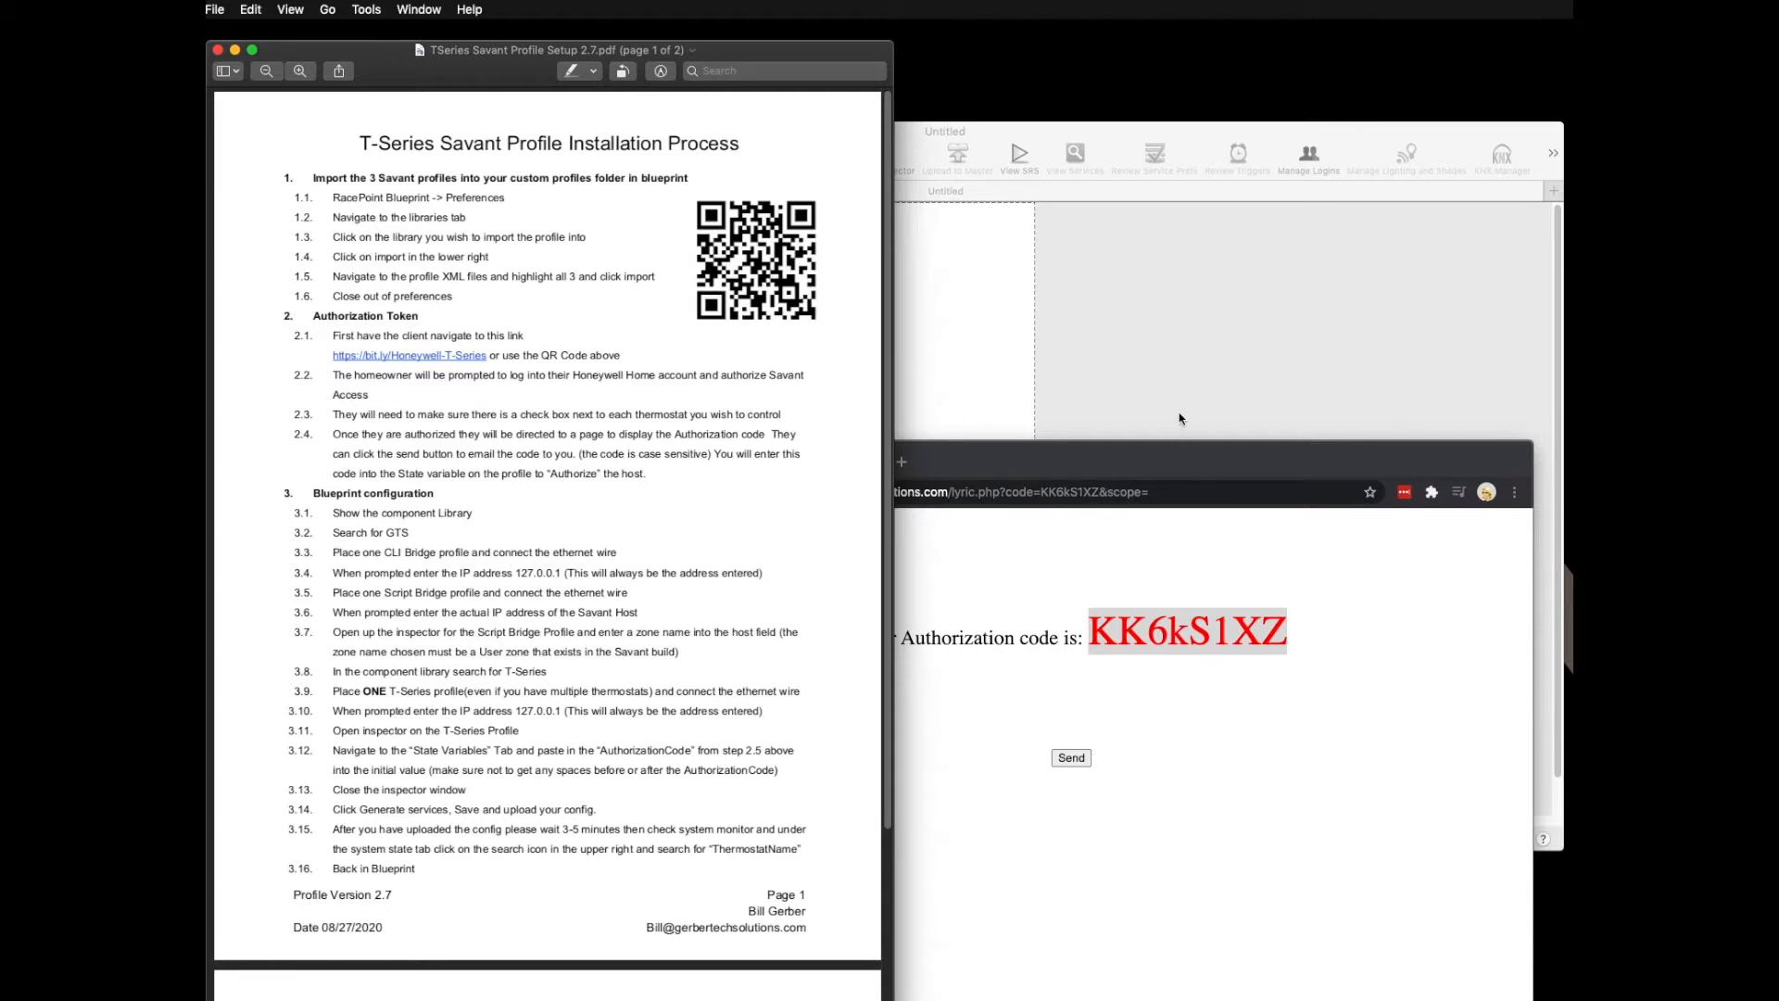
{"action": "left_click", "coordinate": [1174, 340]}
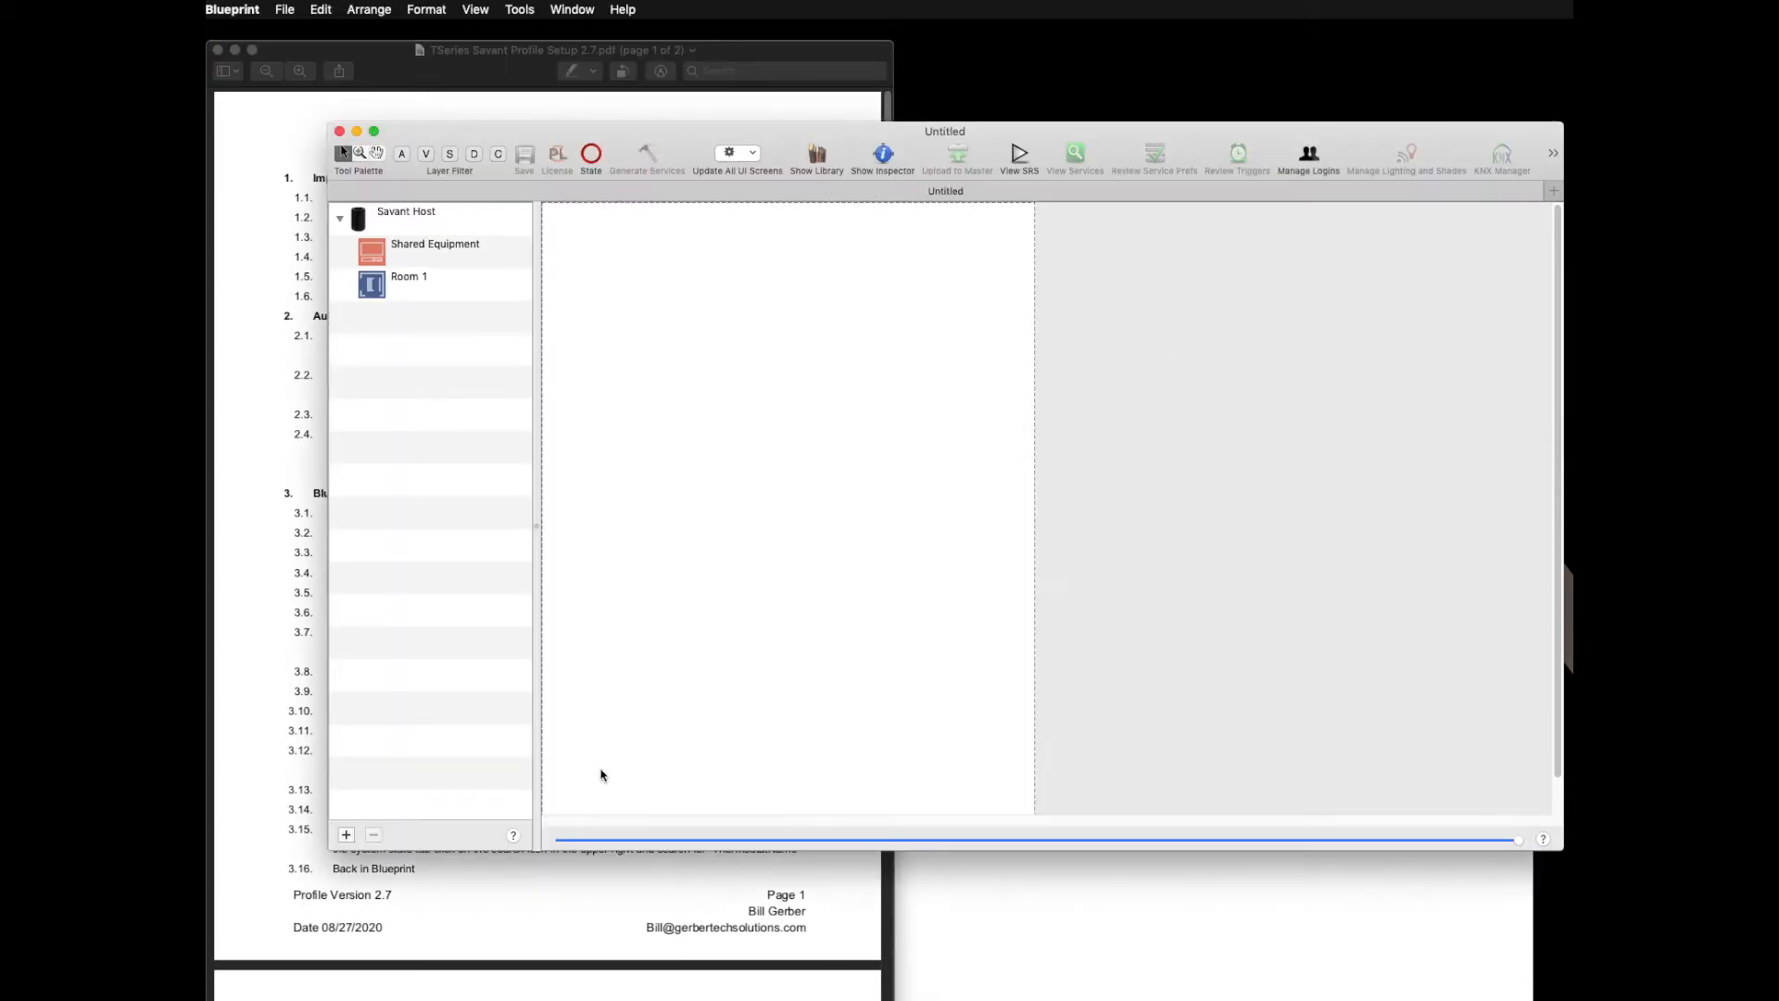
{"action": "left_click", "coordinate": [478, 896]}
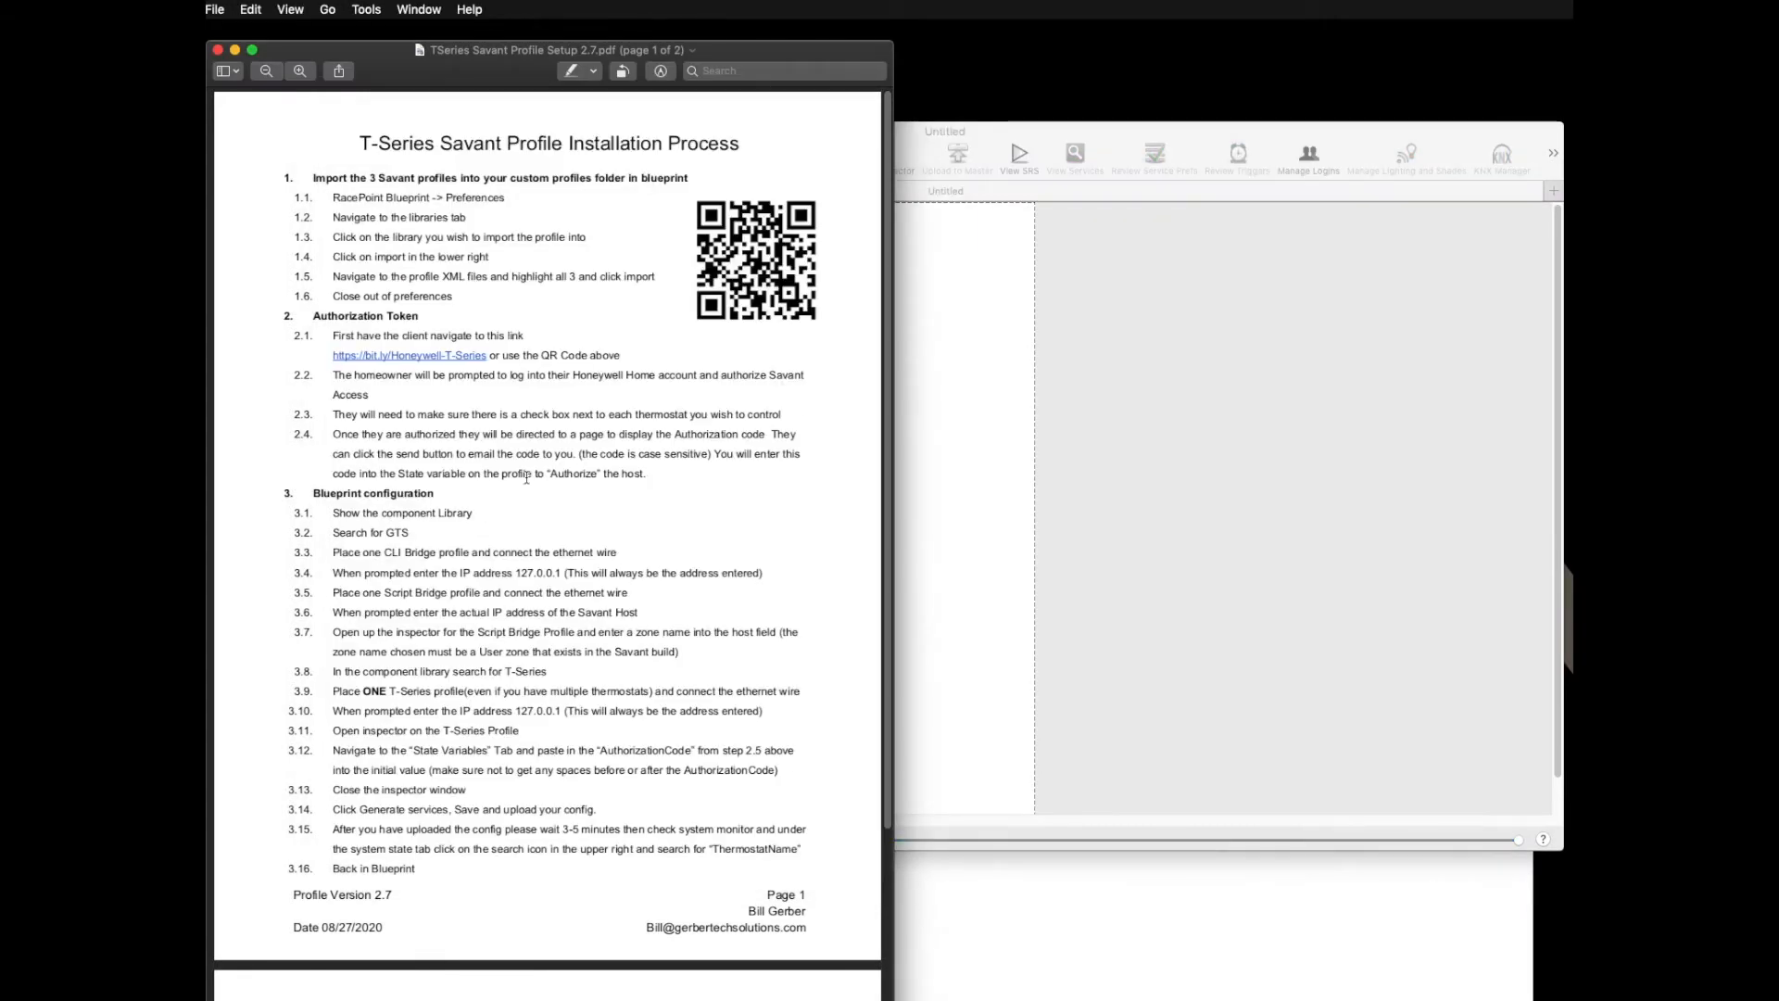
{"action": "left_click_drag", "start_coordinate": [386, 533], "coordinate": [436, 554]}
{"action": "left_click_drag", "start_coordinate": [515, 574], "coordinate": [559, 576]}
{"action": "left_click_drag", "start_coordinate": [384, 592], "coordinate": [448, 593]}
{"action": "left_click_drag", "start_coordinate": [460, 613], "coordinate": [502, 614]}
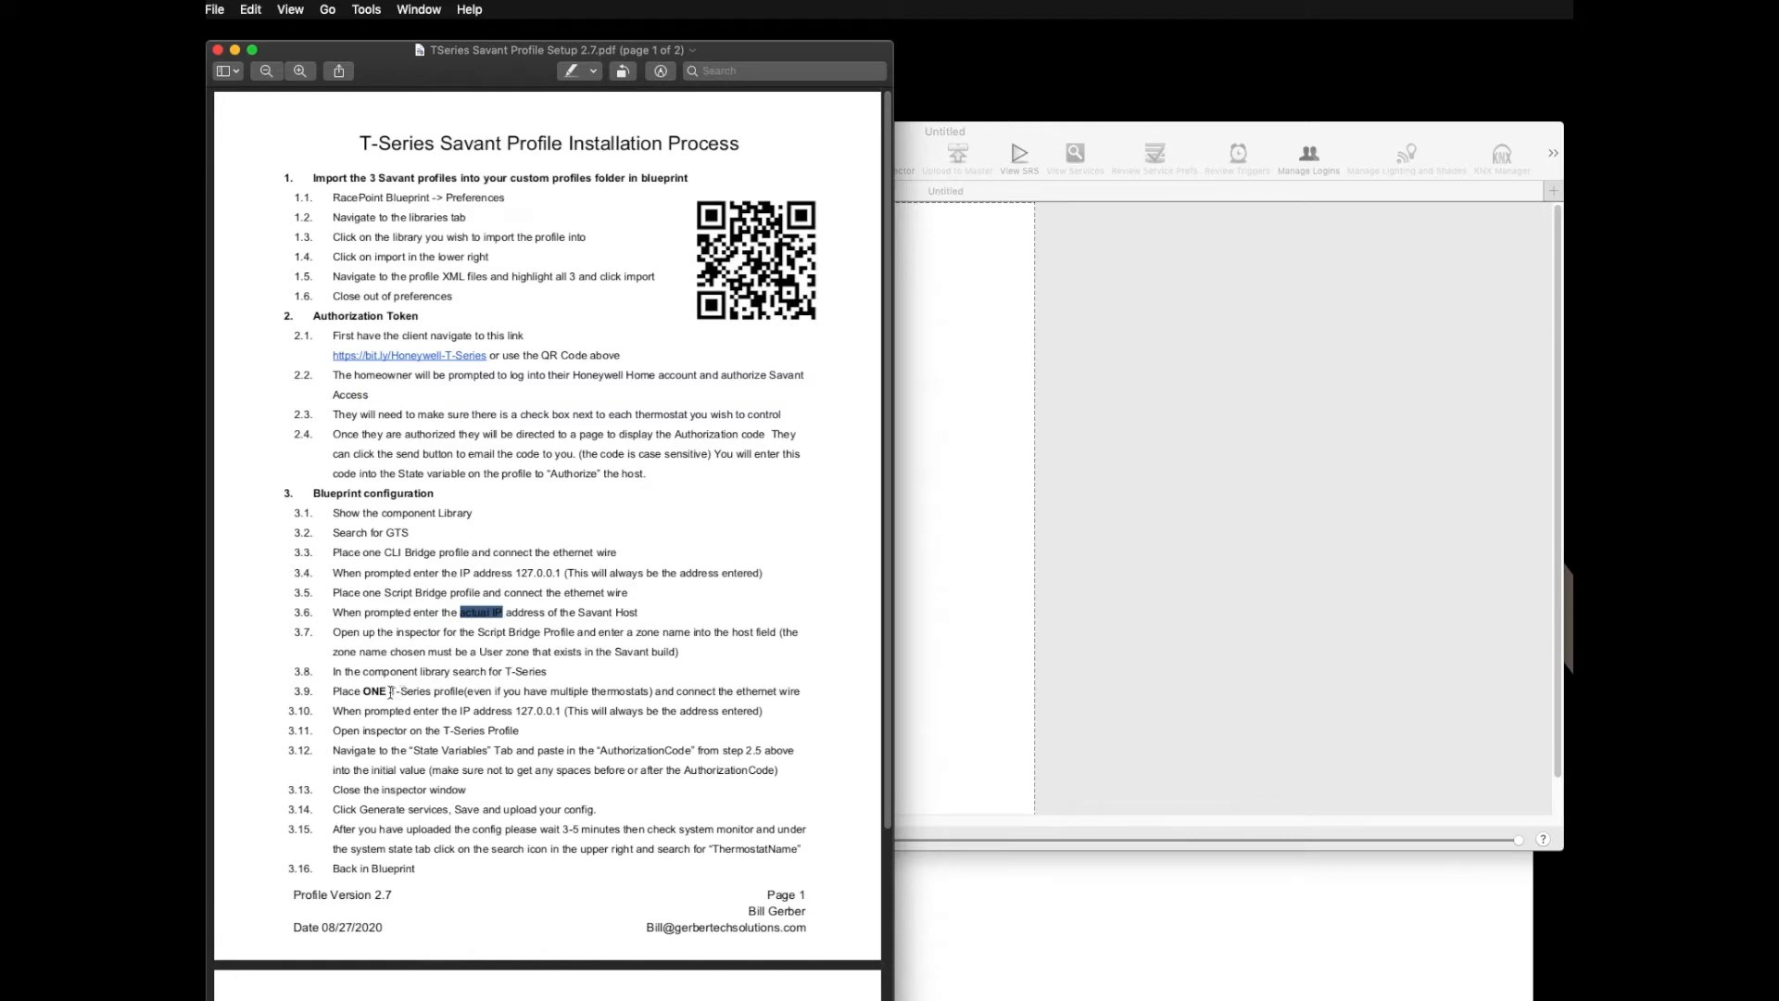
{"action": "left_click_drag", "start_coordinate": [391, 690], "coordinate": [467, 687]}
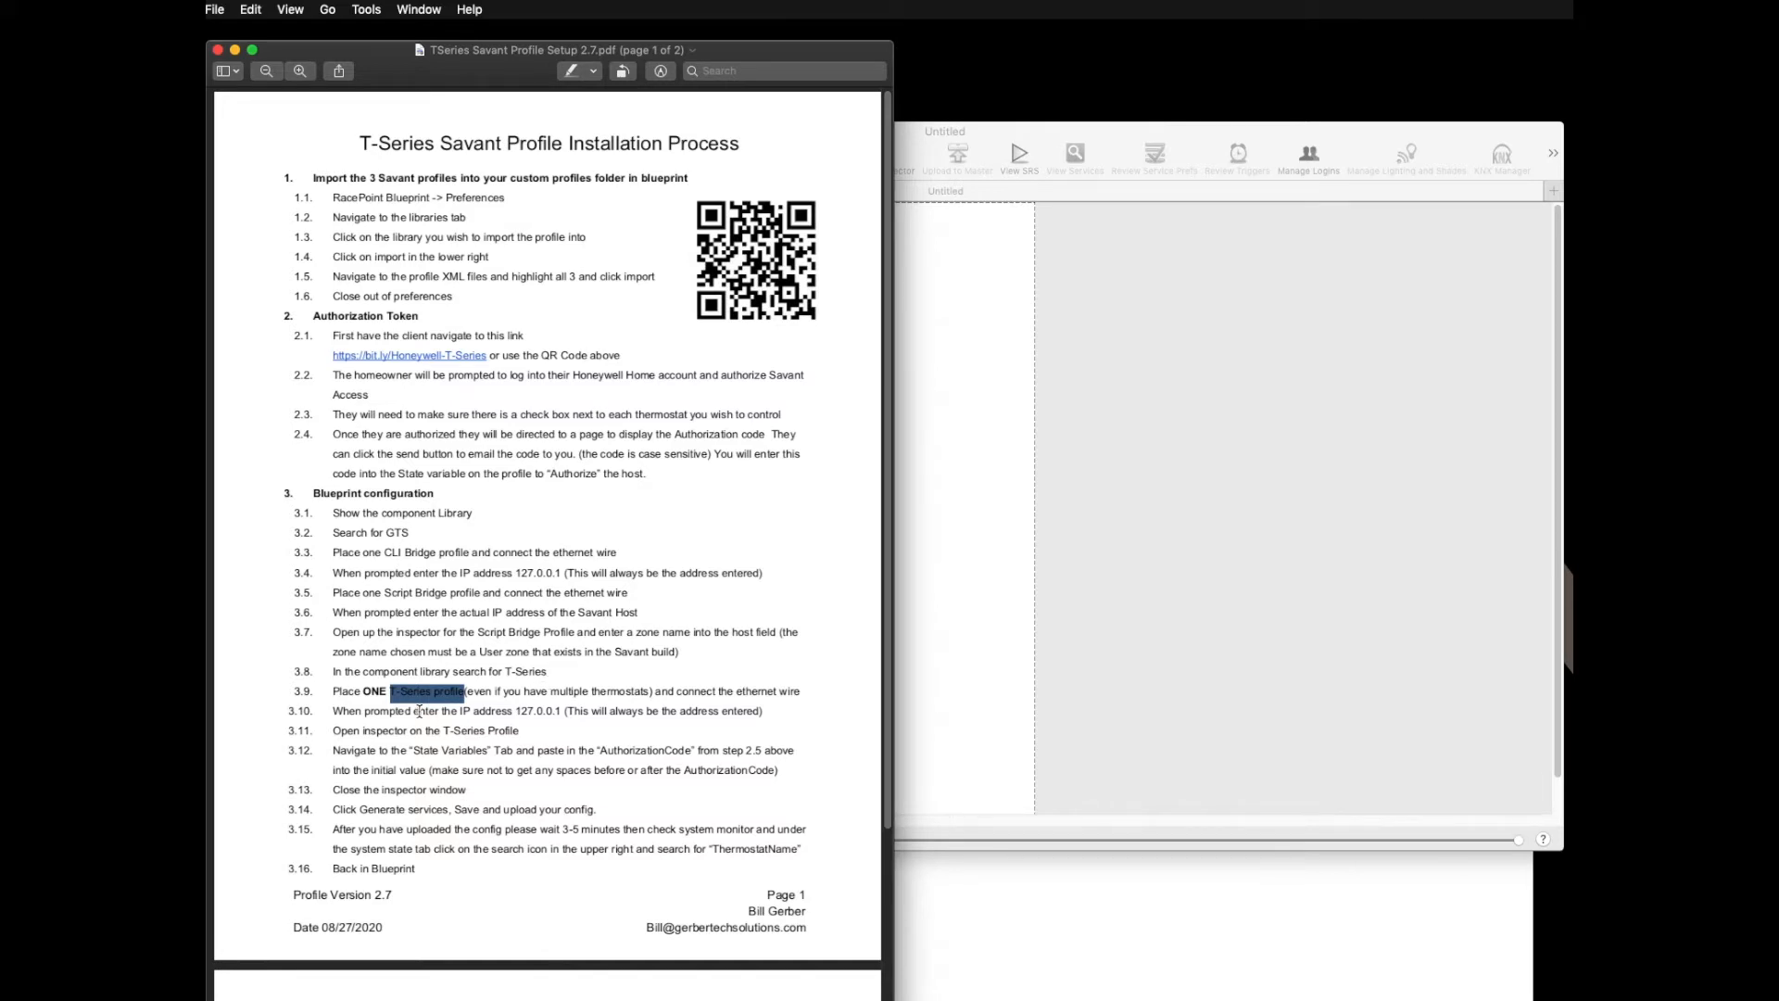
Step: Switch to Blueprint, search the component library for svr and replace the Savant Host's zone master with the Pro Host (SVR-5100S)
{"action": "left_click", "coordinate": [946, 614]}
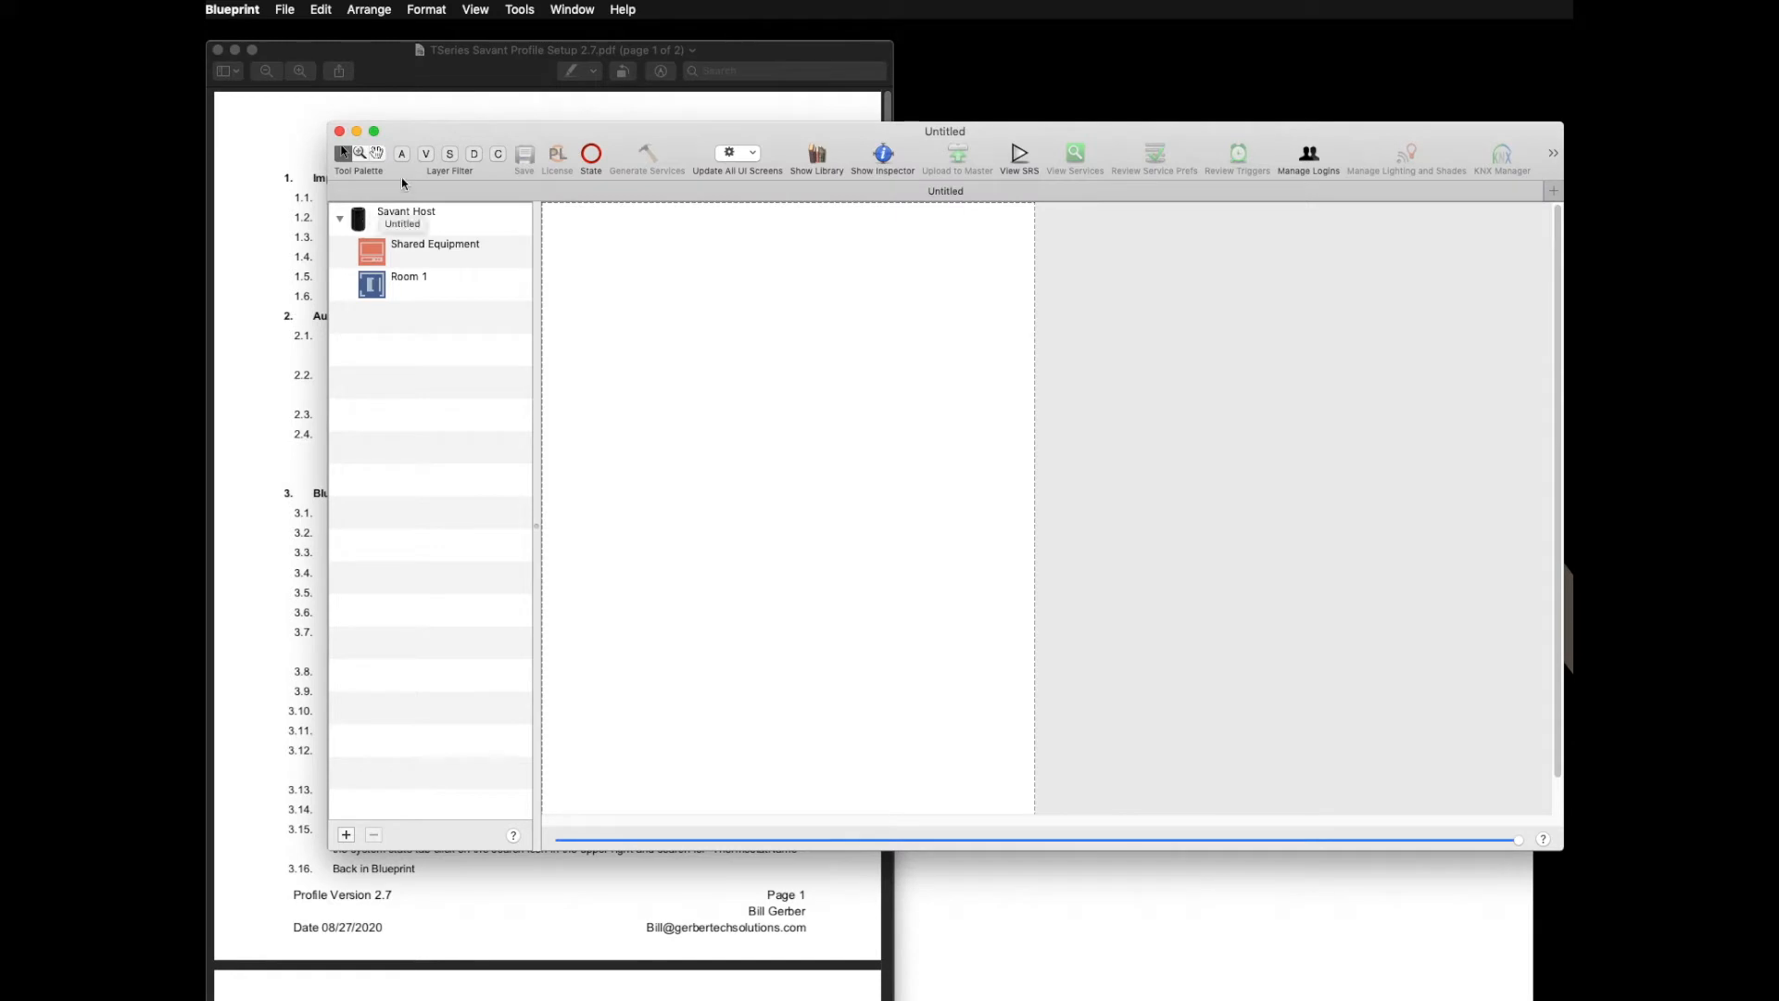
{"action": "left_click", "coordinate": [238, 9]}
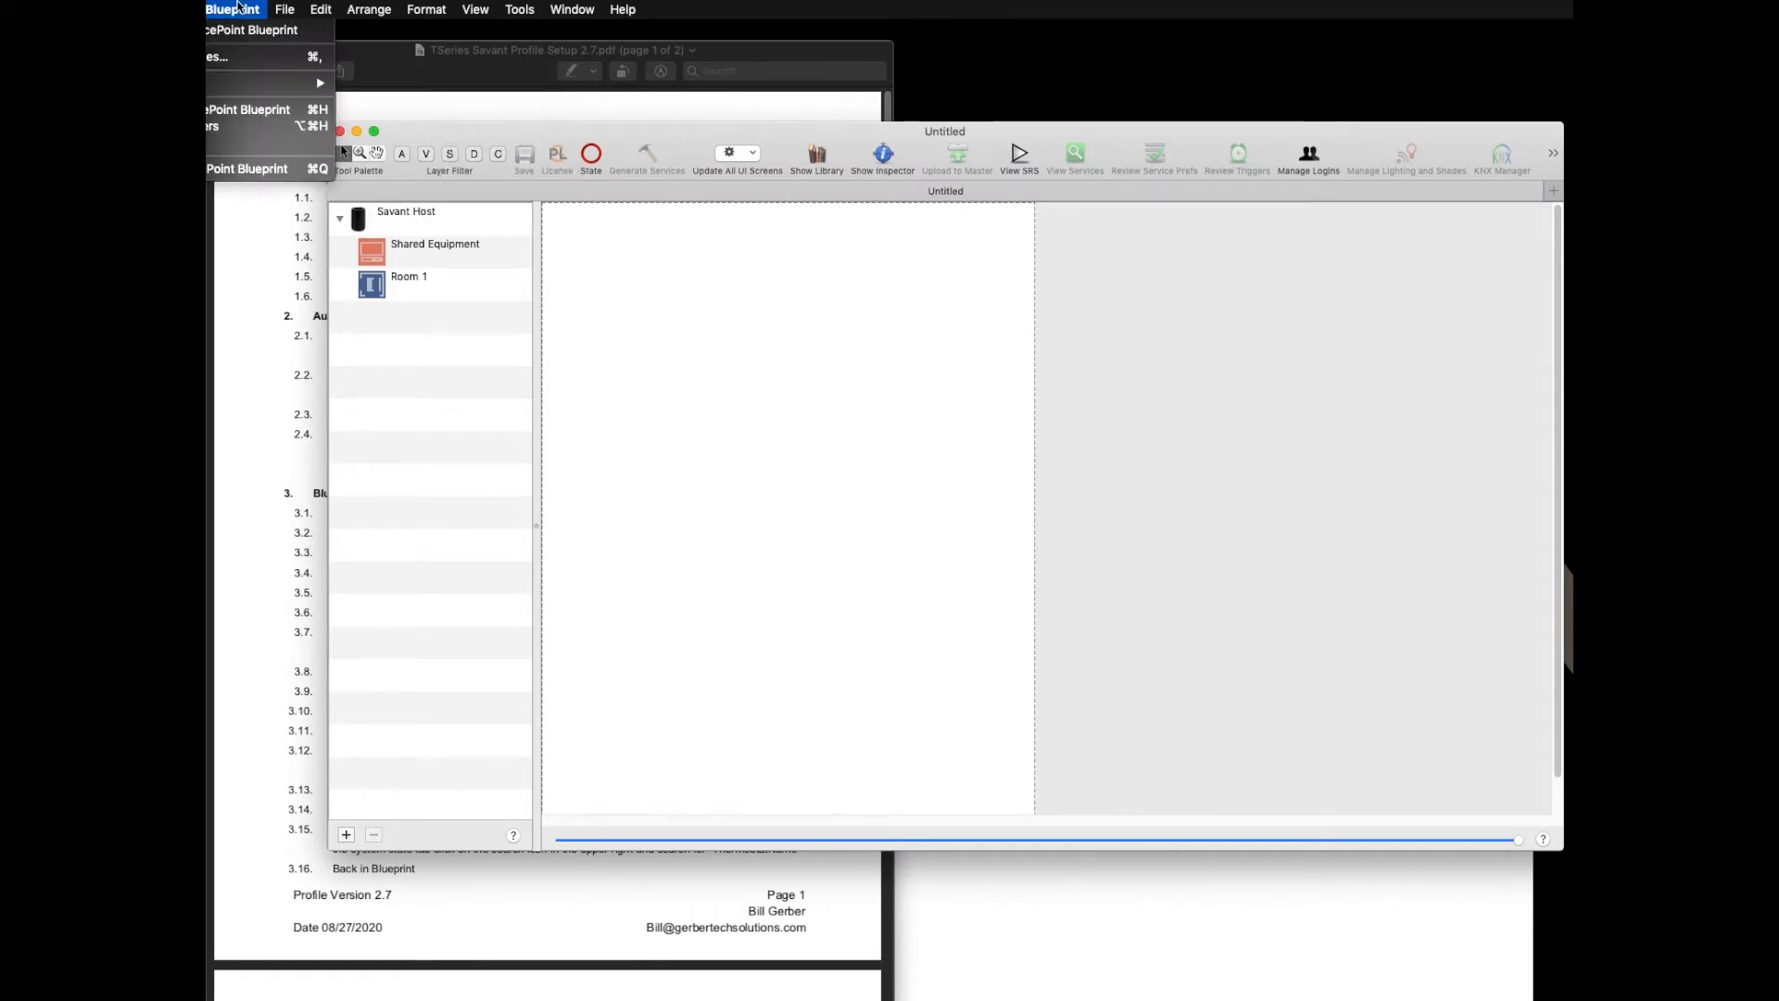
{"action": "left_click", "coordinate": [640, 246]}
{"action": "left_click", "coordinate": [807, 155]}
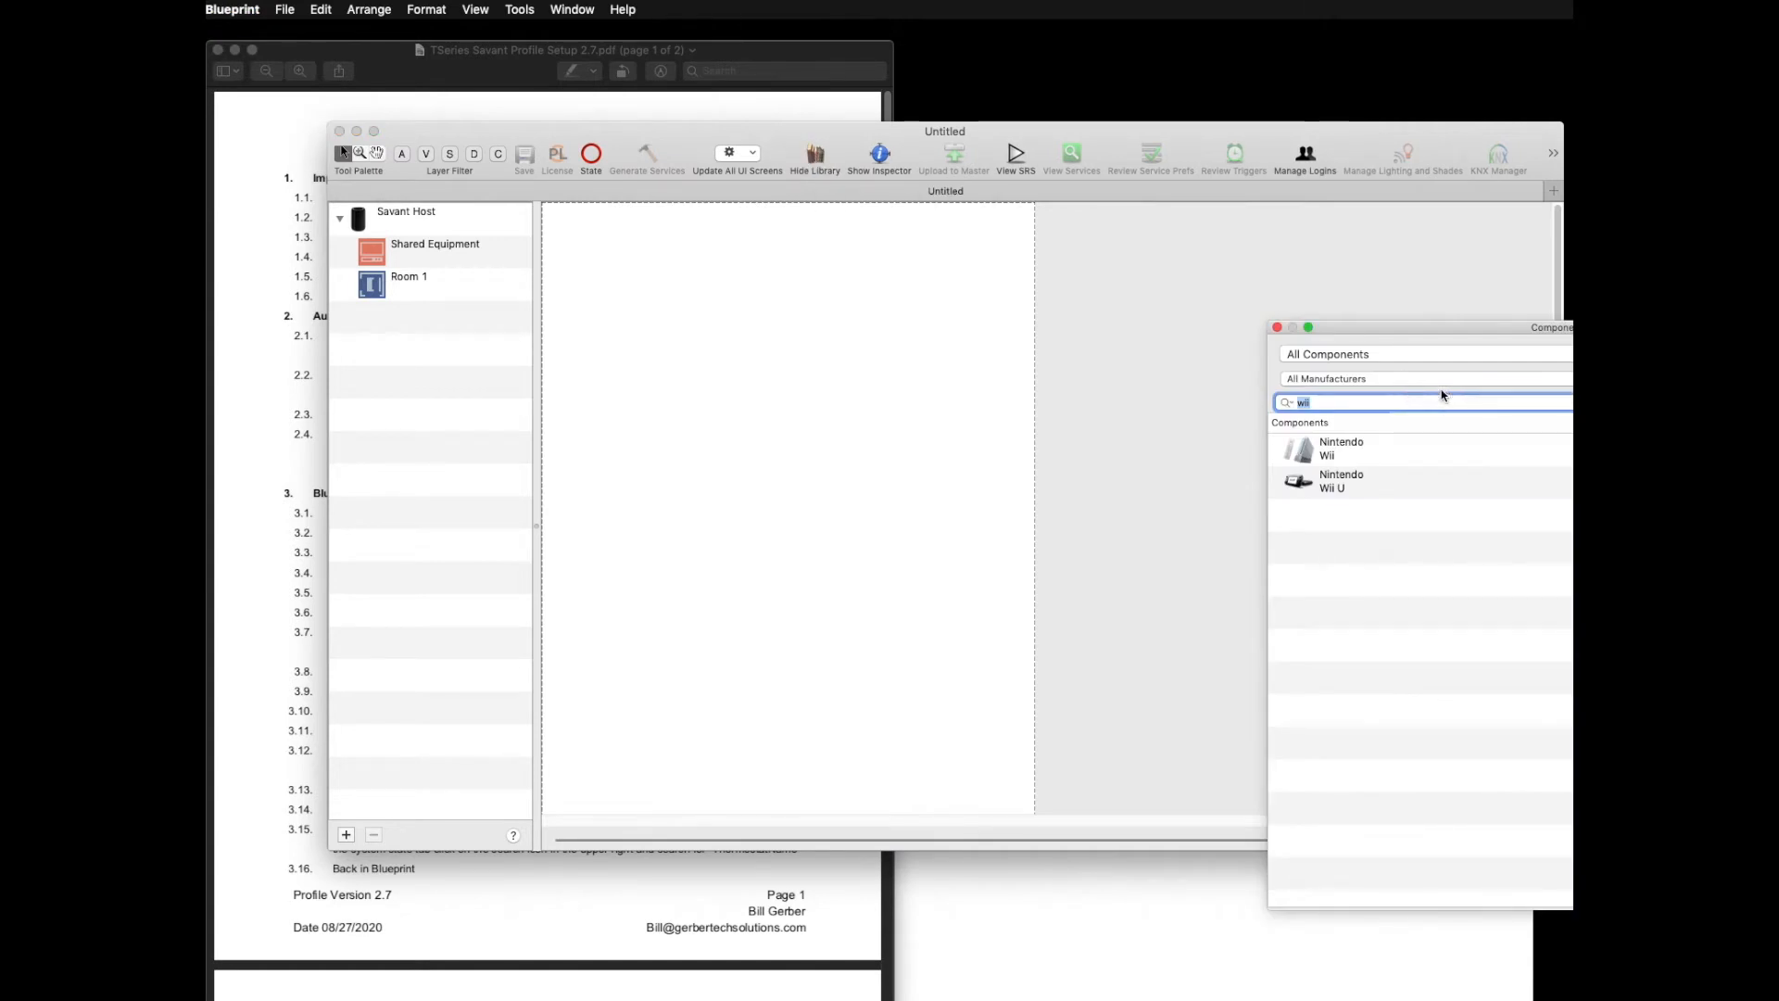
{"action": "type", "text": "svr"}
{"action": "left_click_drag", "start_coordinate": [1297, 449], "coordinate": [460, 228]}
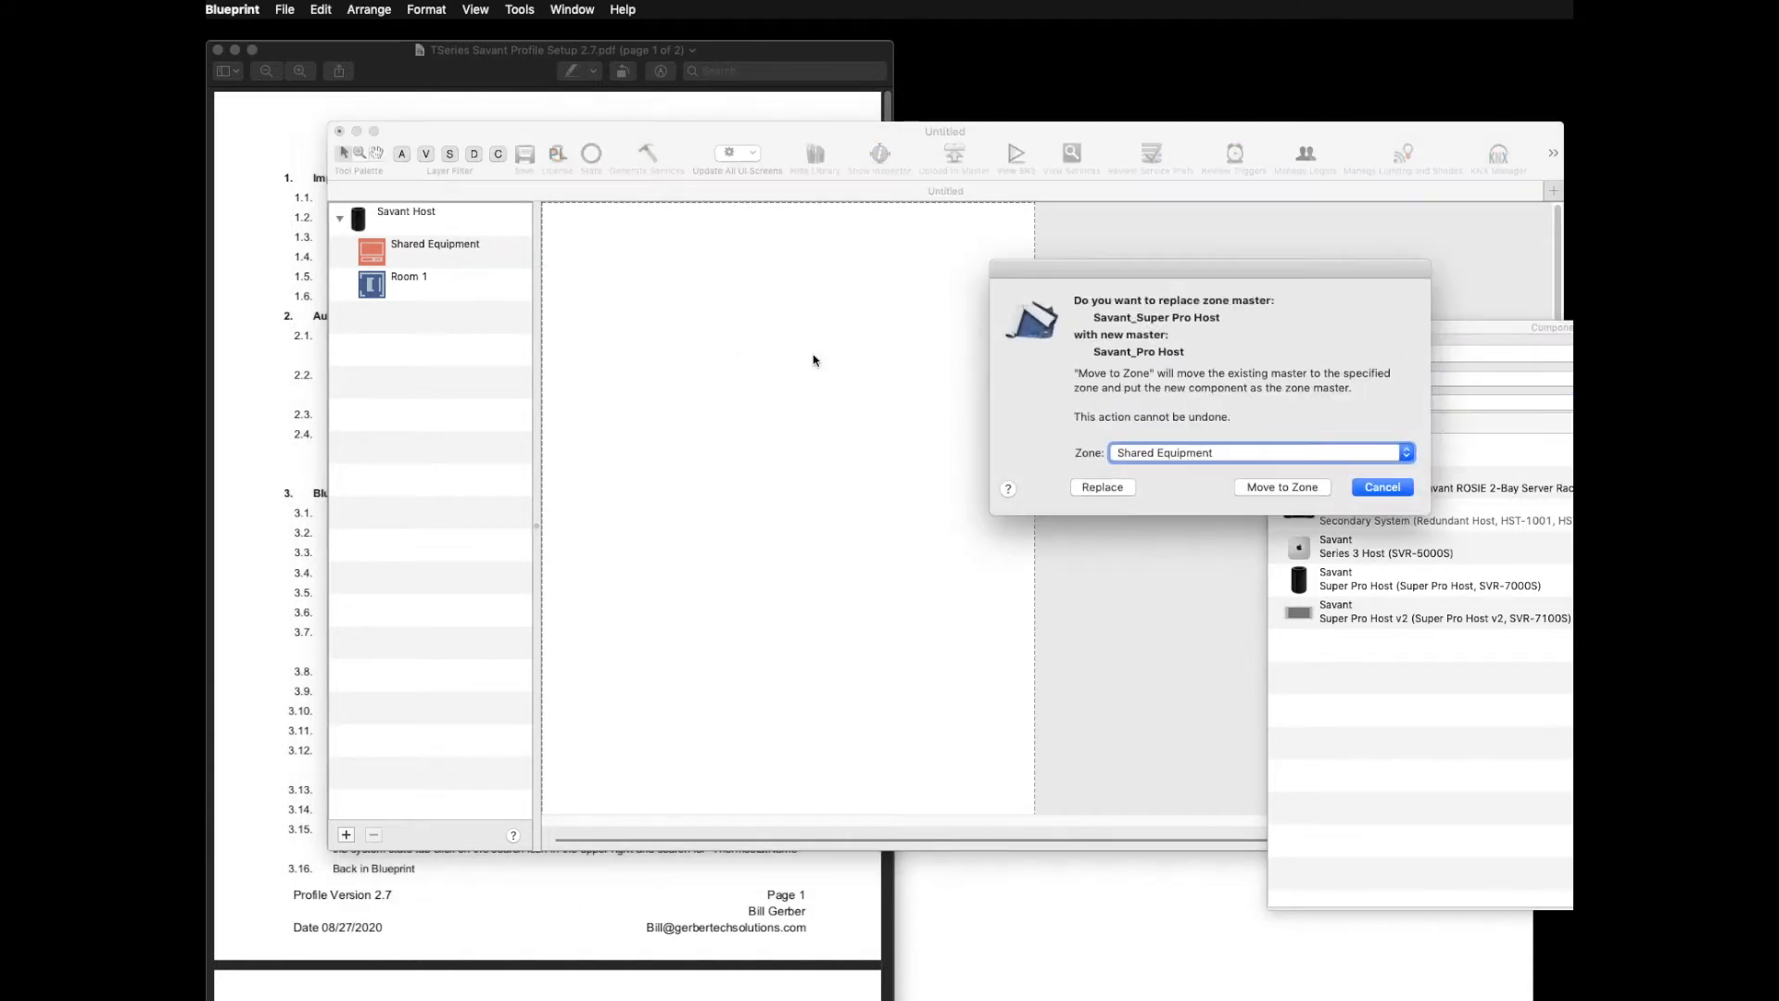
{"action": "left_click", "coordinate": [1123, 491]}
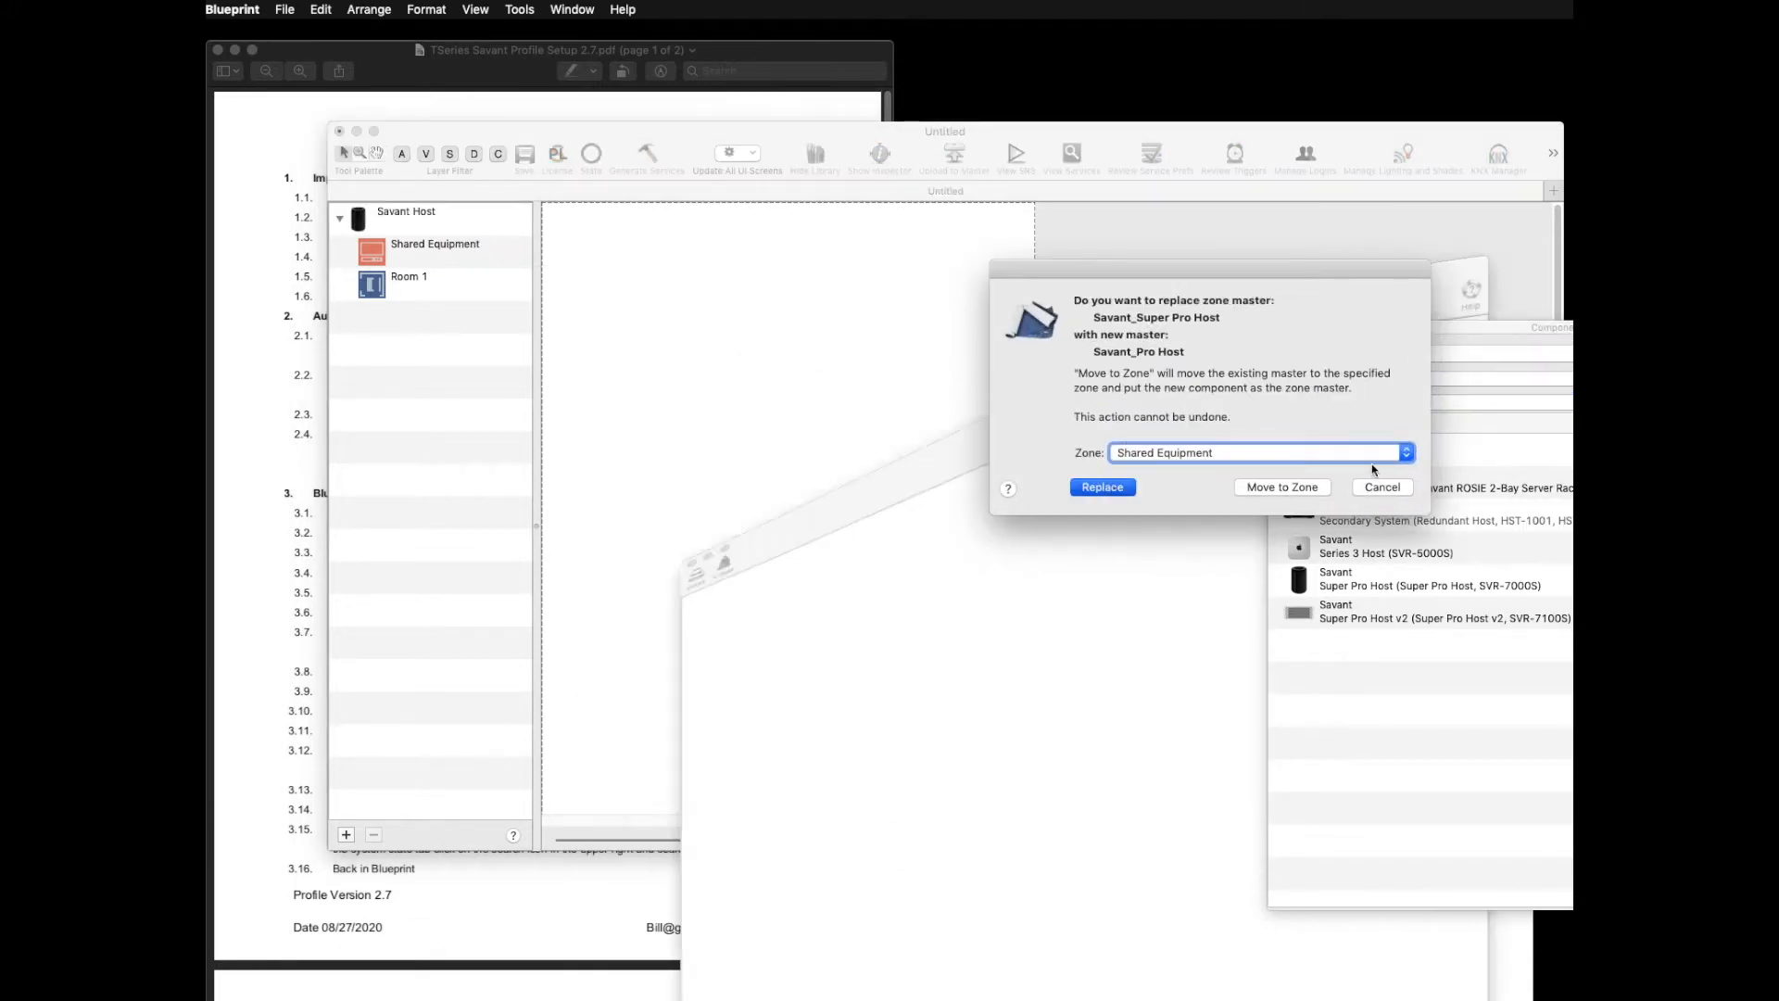
{"action": "left_click", "coordinate": [808, 258]}
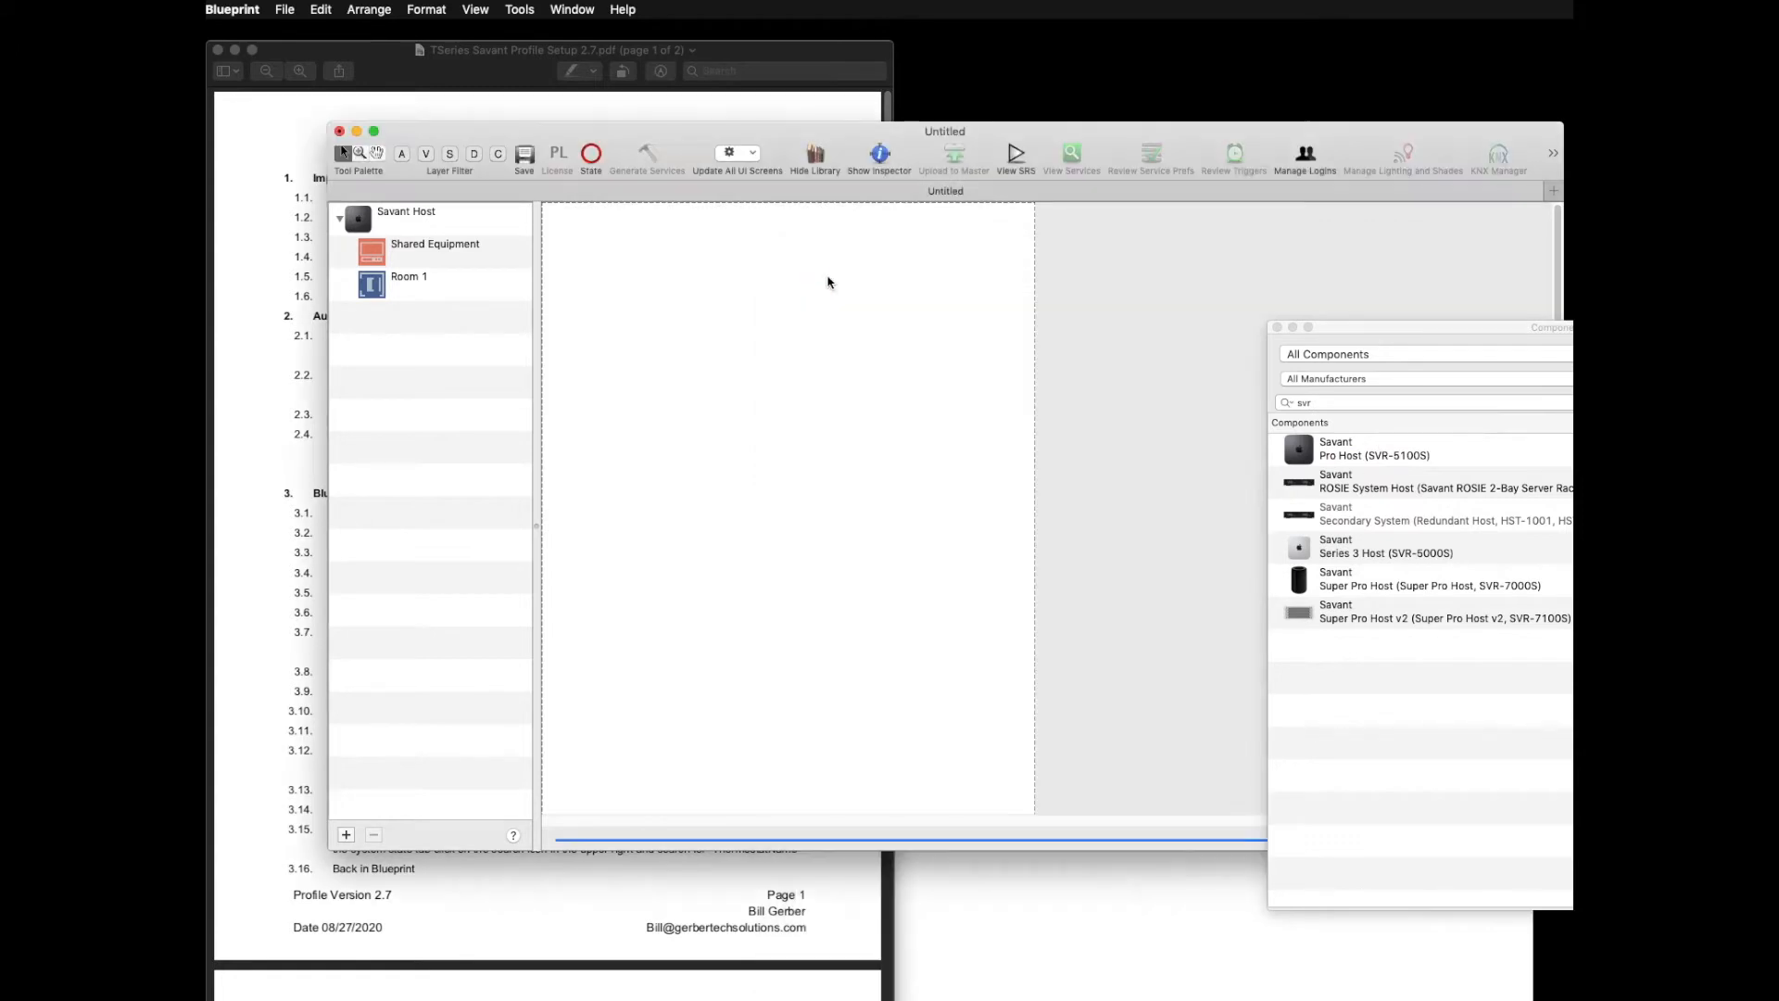
Step: Search the component library for gts and place the GTS CLI-Bridge in the Shared Equipment zone, named CLI Bridge
{"action": "left_click", "coordinate": [1335, 405]}
{"action": "type", "text": "gts"}
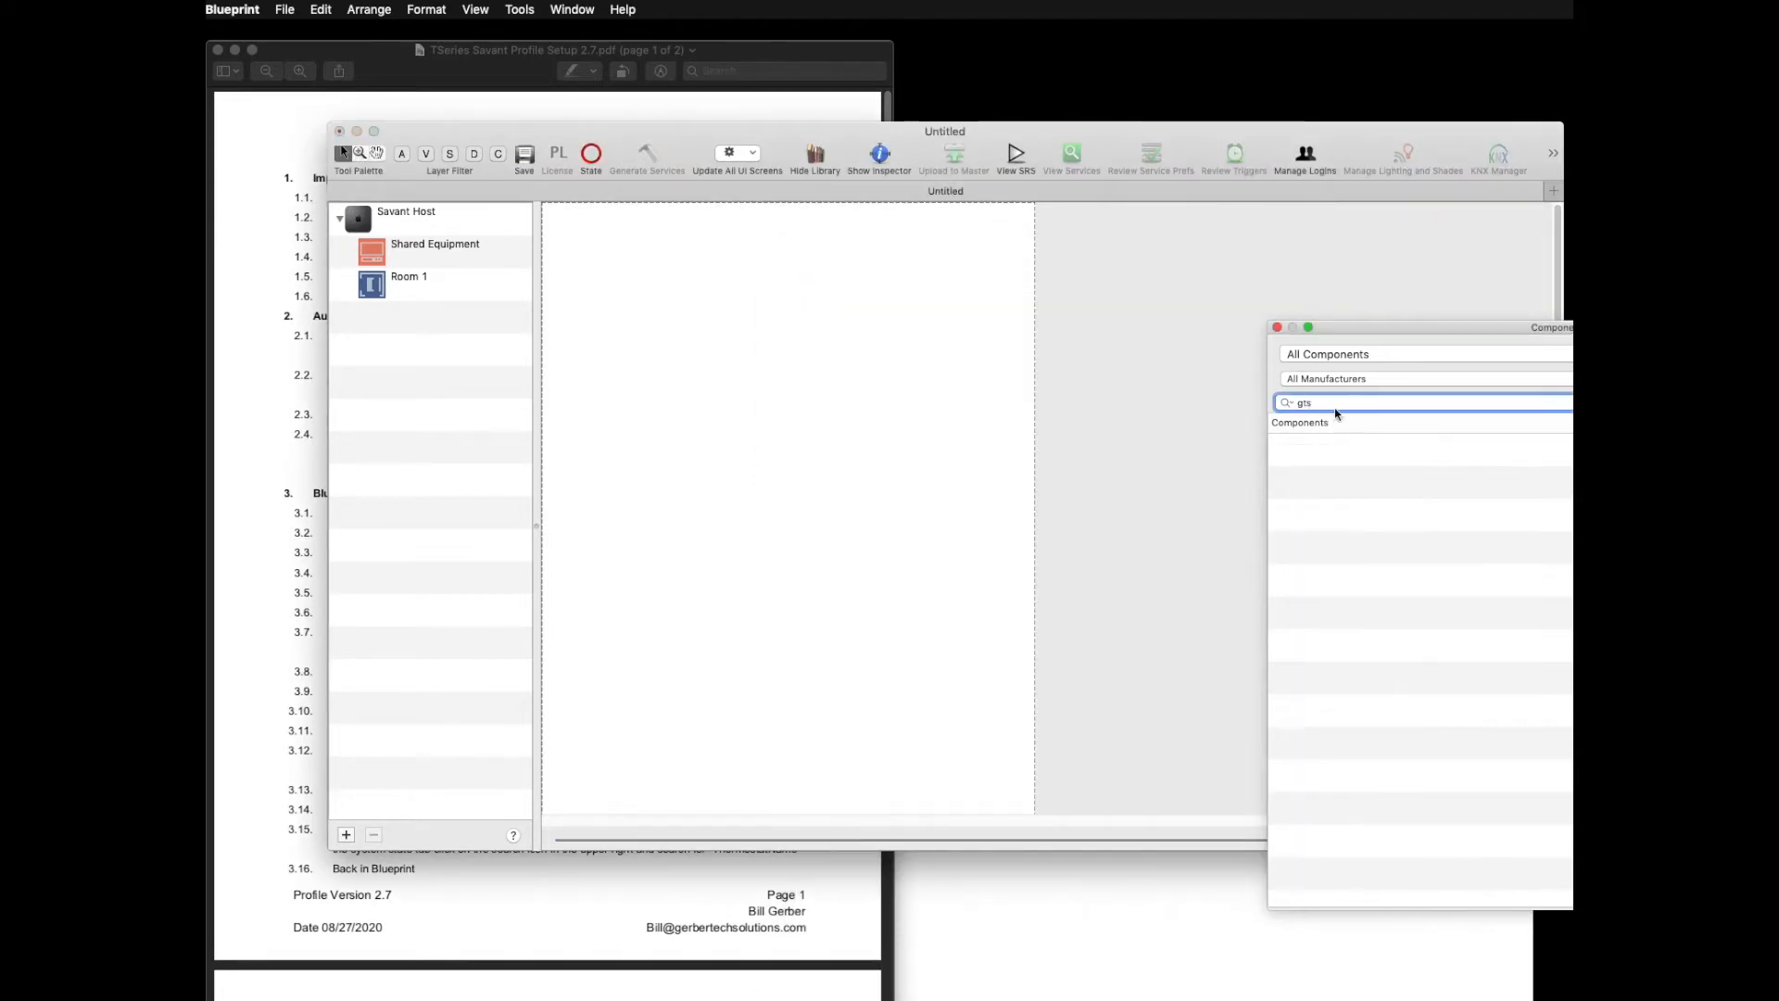
{"action": "left_click_drag", "start_coordinate": [1397, 327], "coordinate": [1102, 323]}
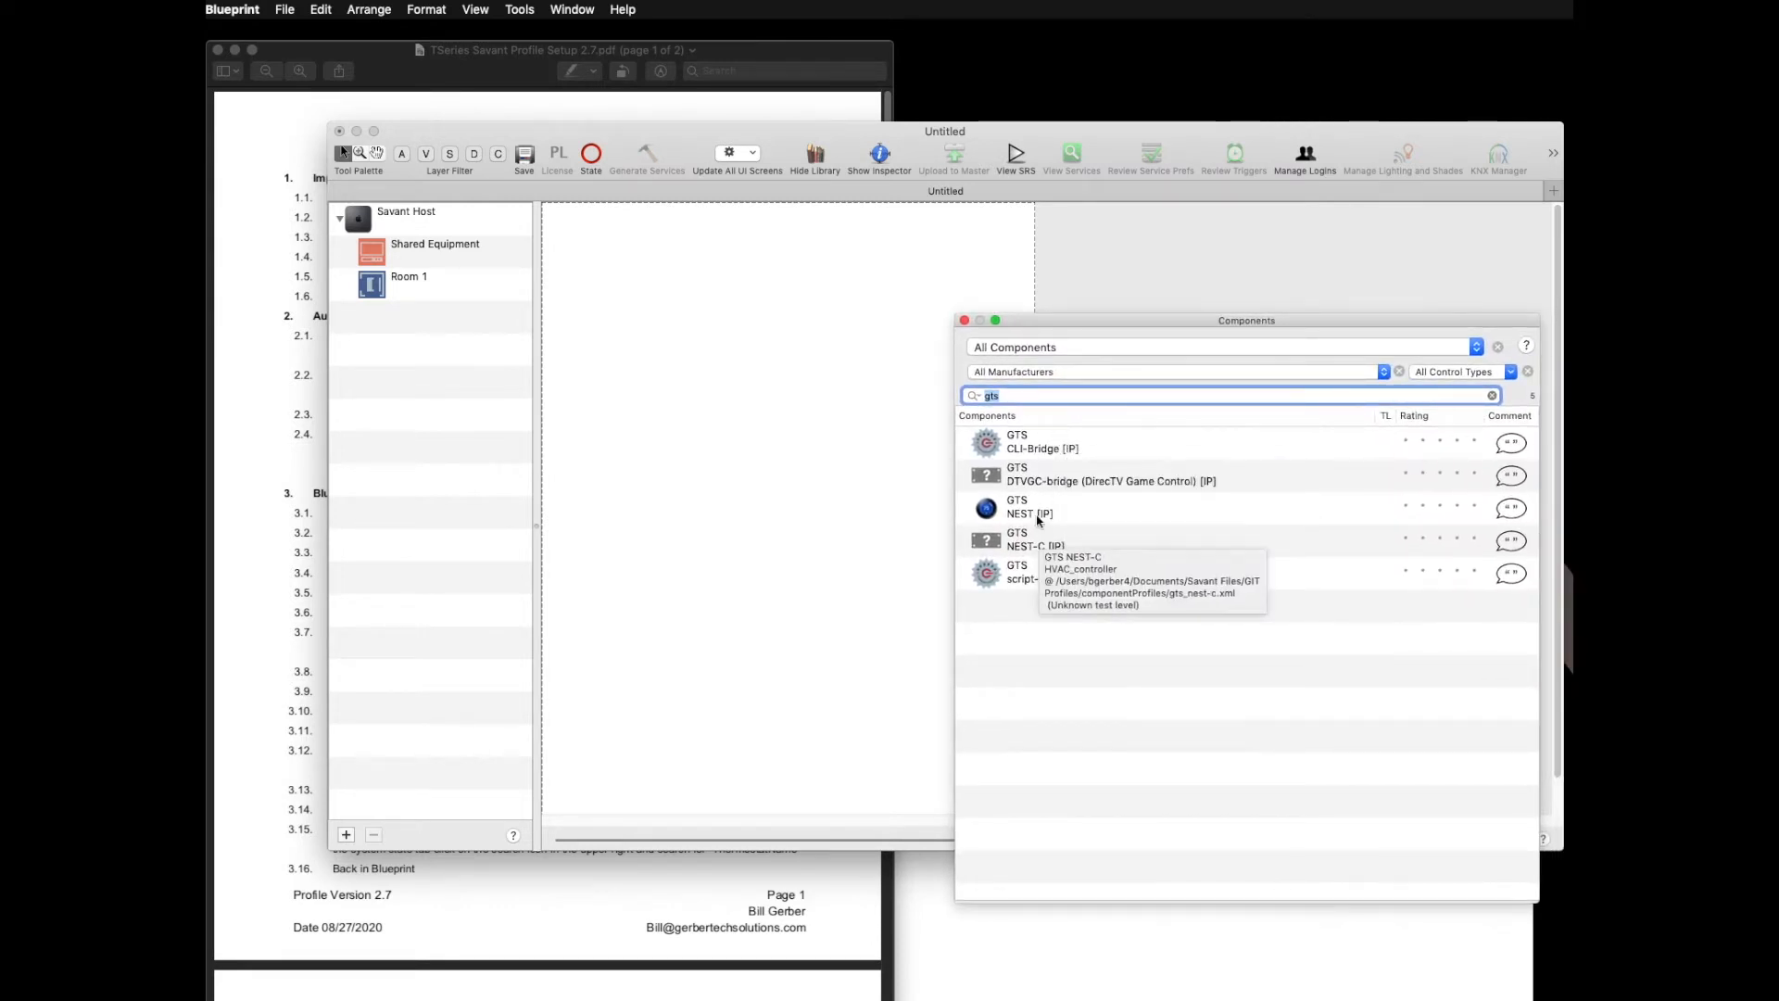
{"action": "left_click_drag", "start_coordinate": [1010, 444], "coordinate": [834, 317]}
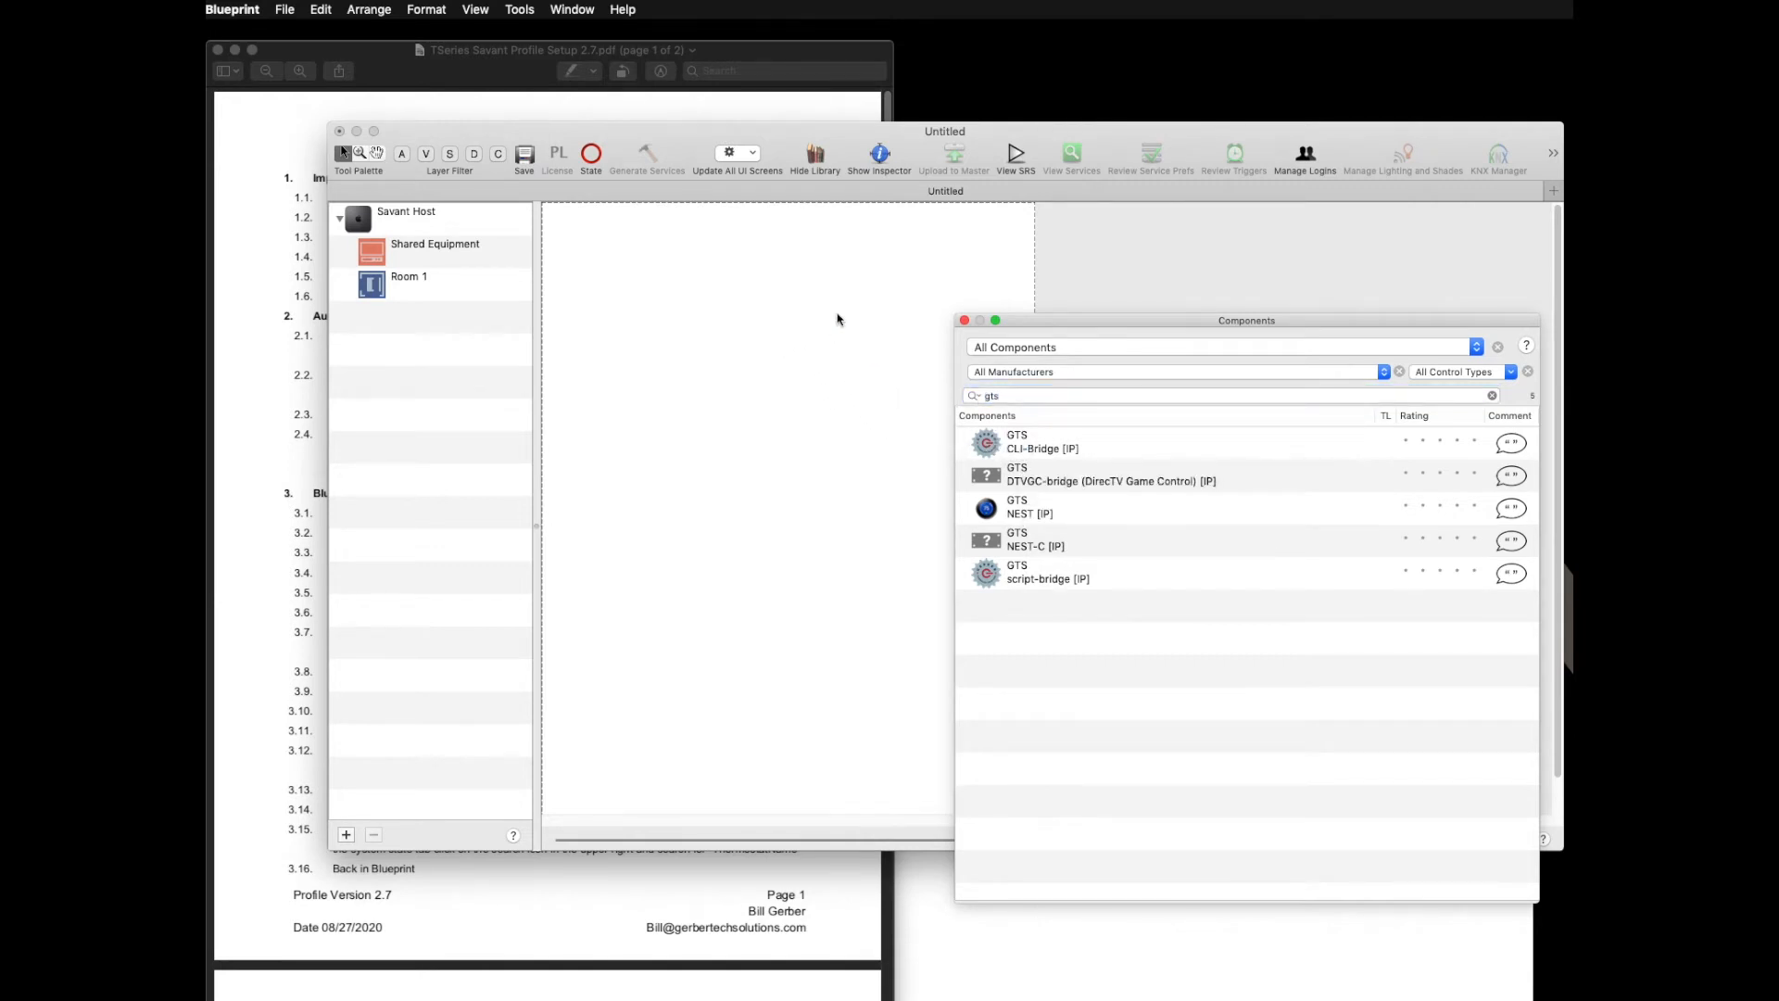
{"action": "left_click_drag", "start_coordinate": [1125, 666], "coordinate": [1024, 664]}
{"action": "type", "text": "CLI Br"}
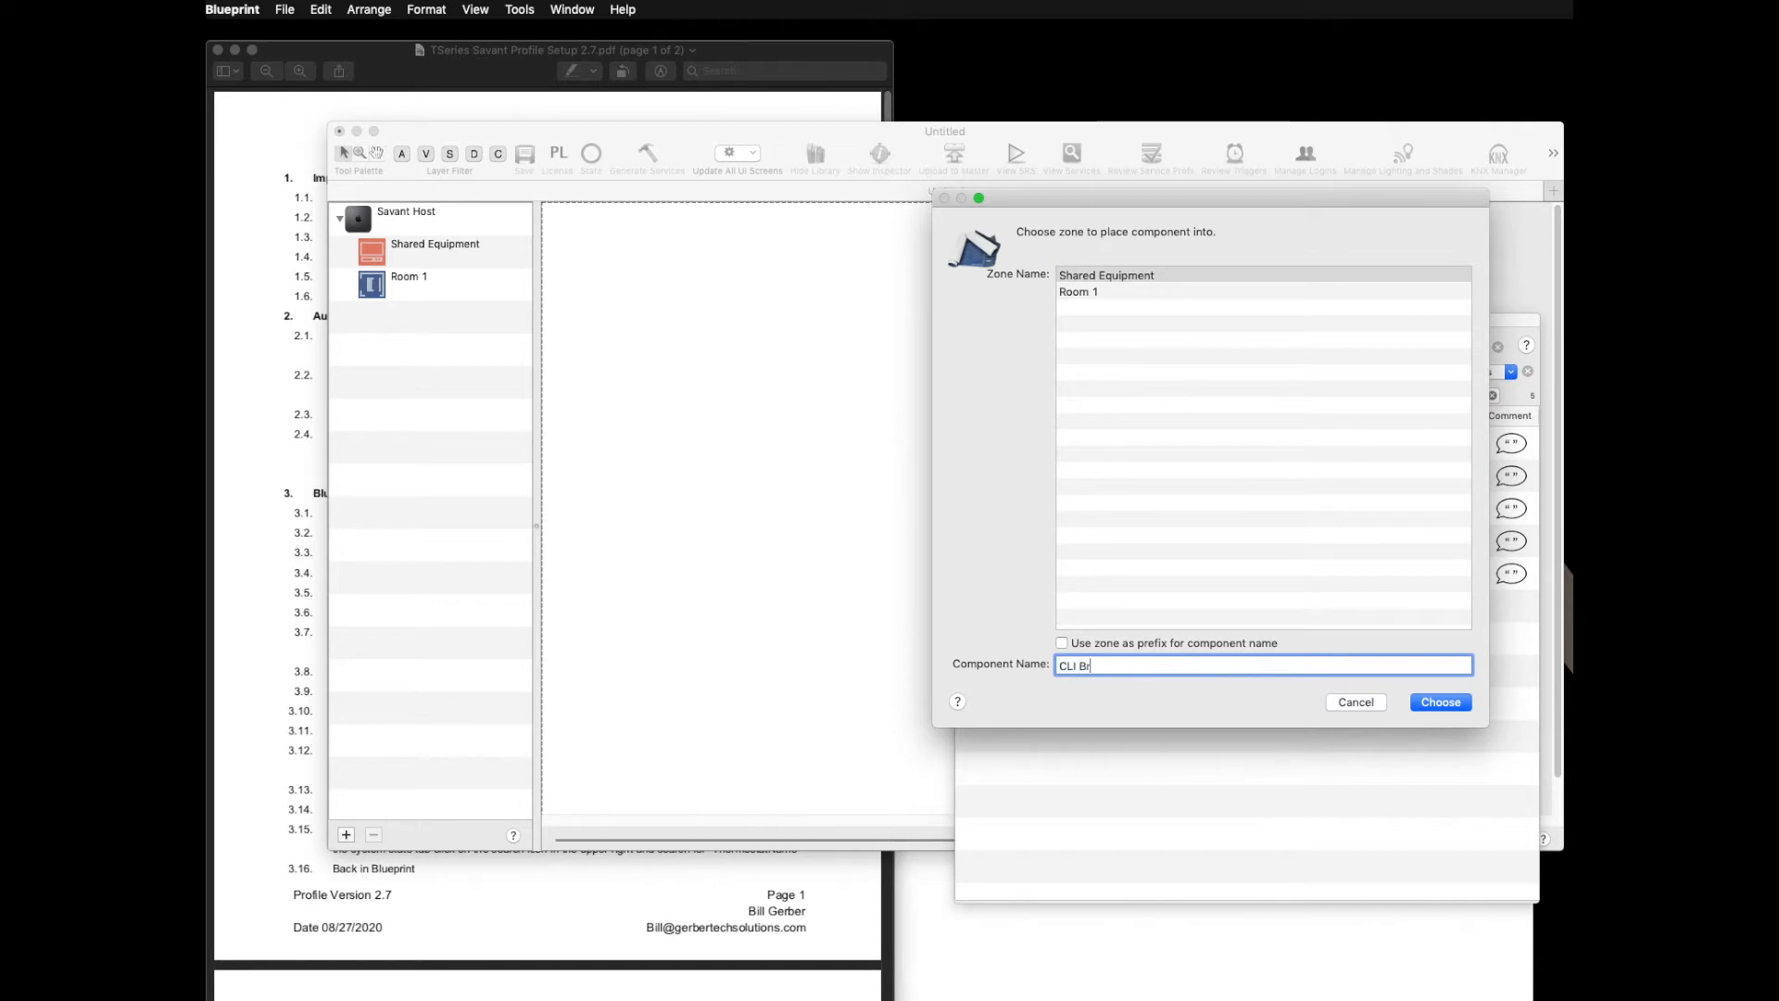
{"action": "type", "text": "idge"}
{"action": "key", "text": "Return"}
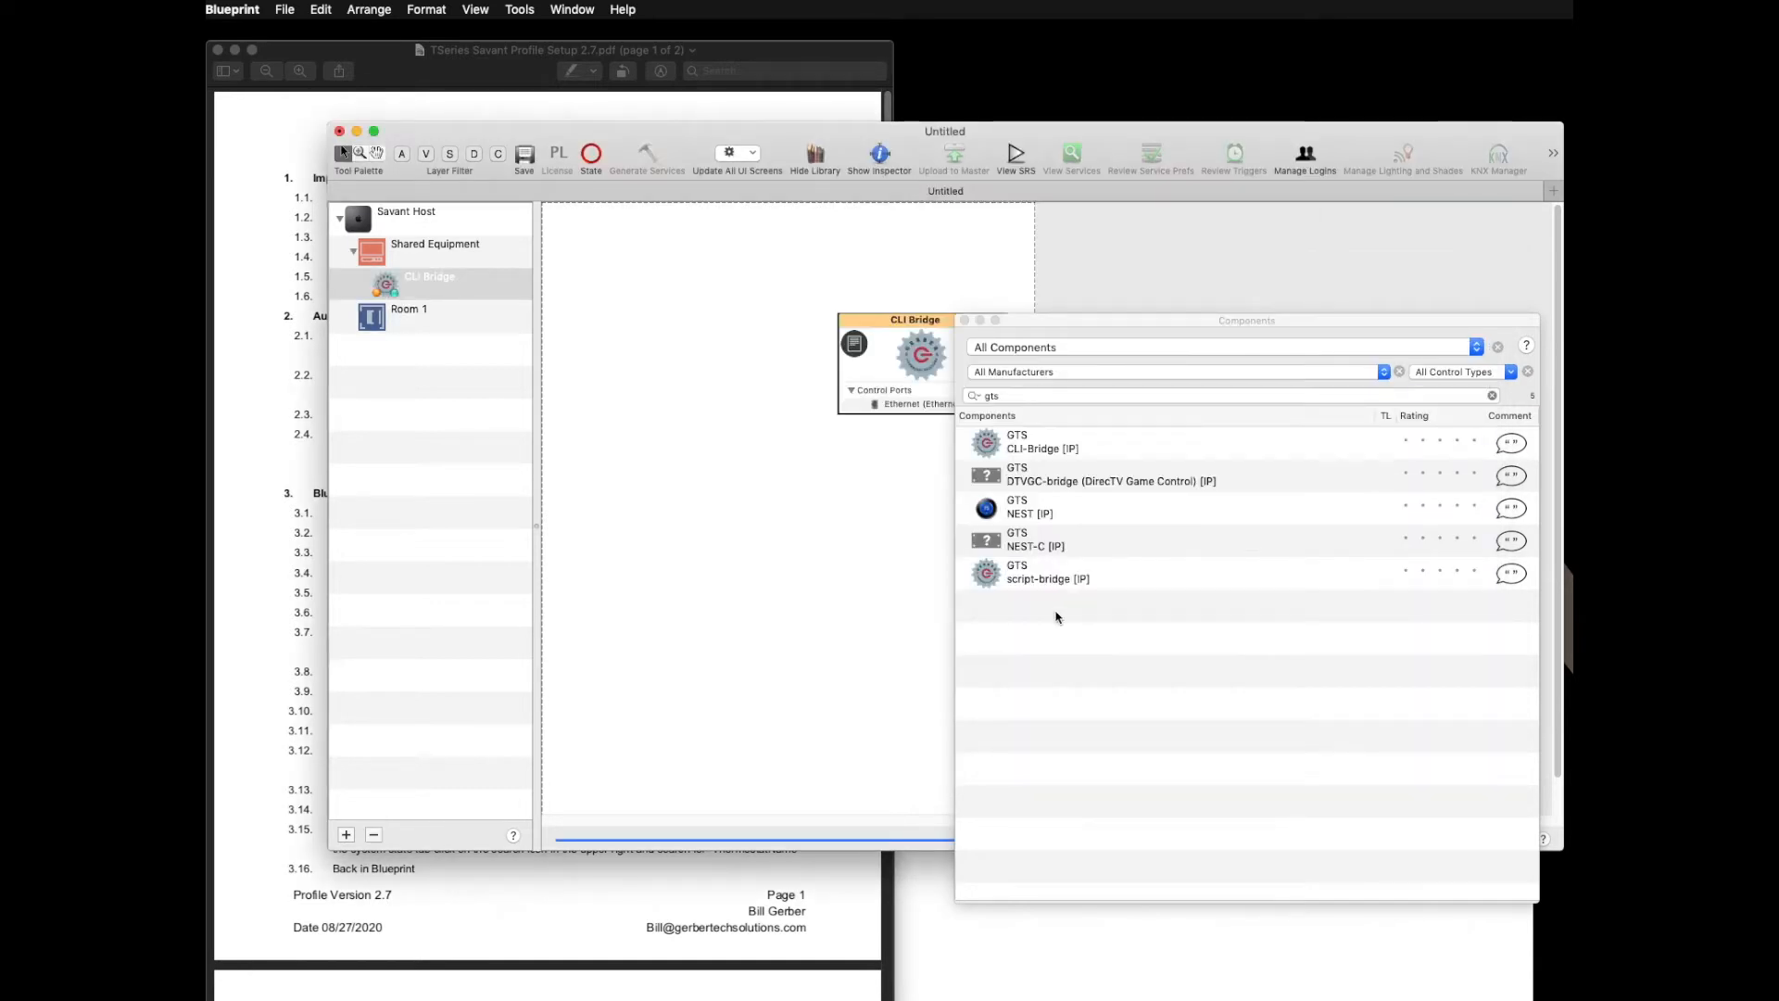
Step: Add the GTS script-bridge to the Shared Equipment zone as Script Bridge and align it beneath the CLI Bridge
{"action": "left_click_drag", "start_coordinate": [965, 547], "coordinate": [888, 483]}
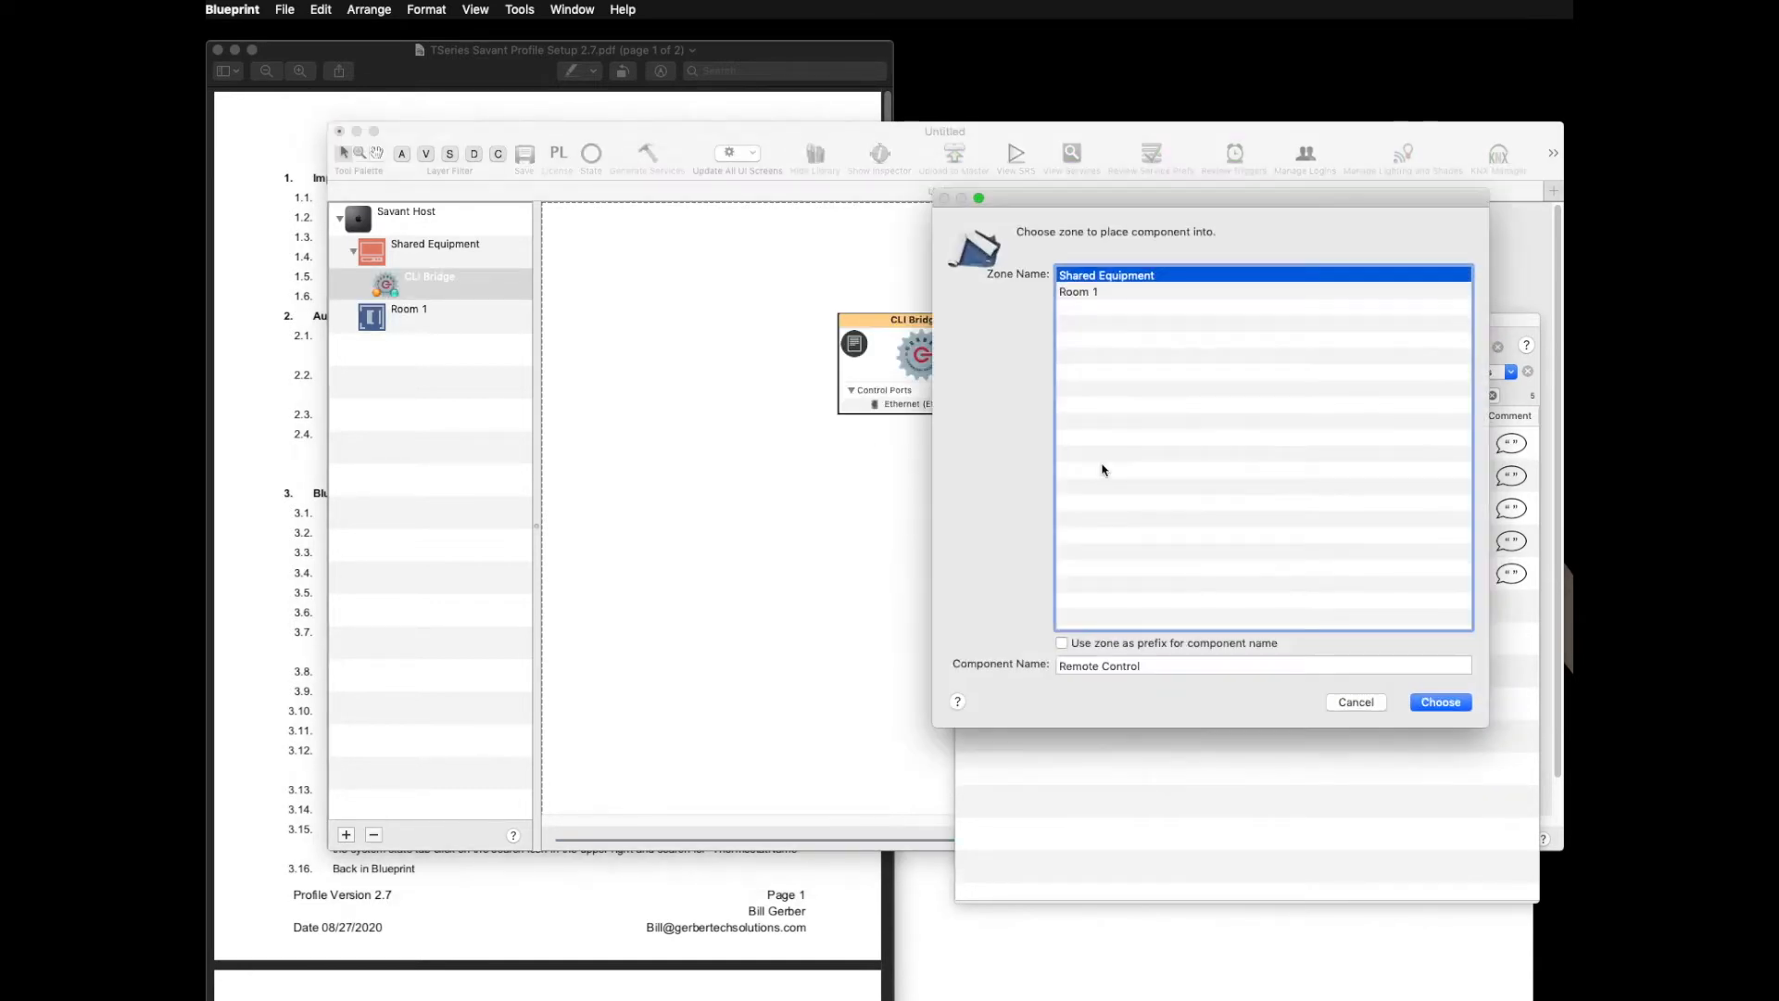
{"action": "left_click_drag", "start_coordinate": [1142, 666], "coordinate": [1055, 666]}
{"action": "type", "text": "Sc"}
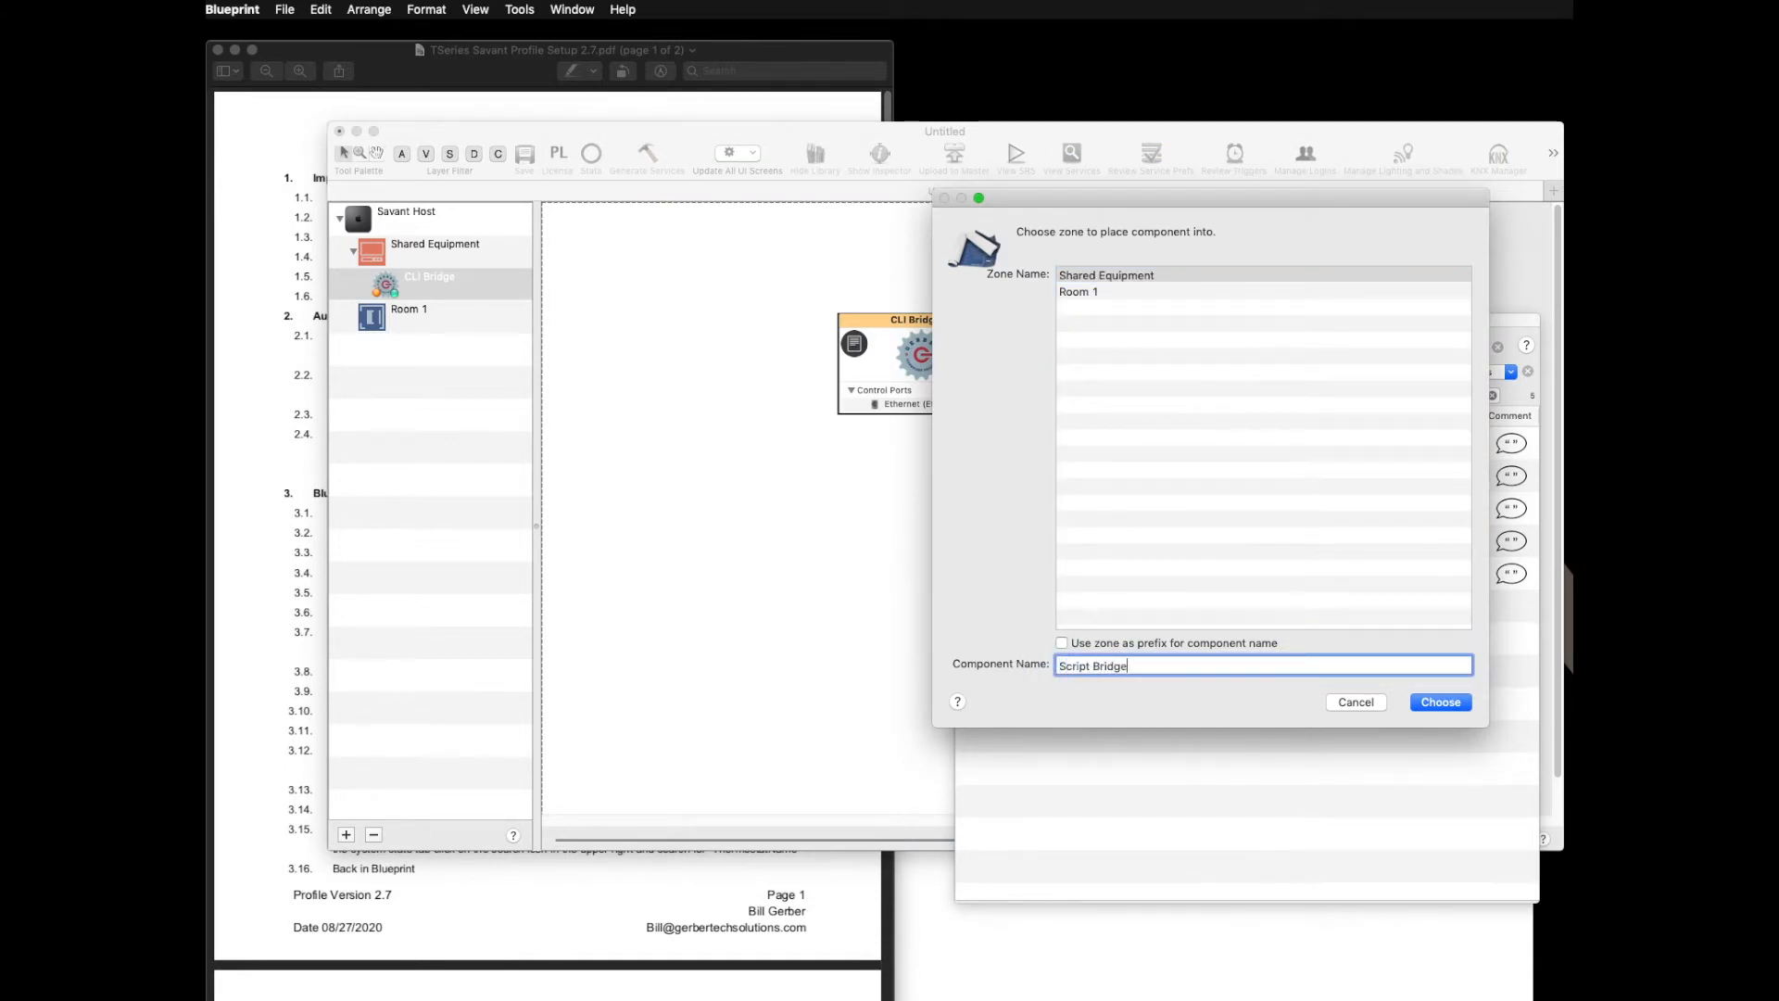
{"action": "type", "text": "ript Bridge"}
{"action": "key", "text": "Return"}
{"action": "left_click", "coordinate": [908, 474]}
{"action": "left_click_drag", "start_coordinate": [908, 475], "coordinate": [883, 443]}
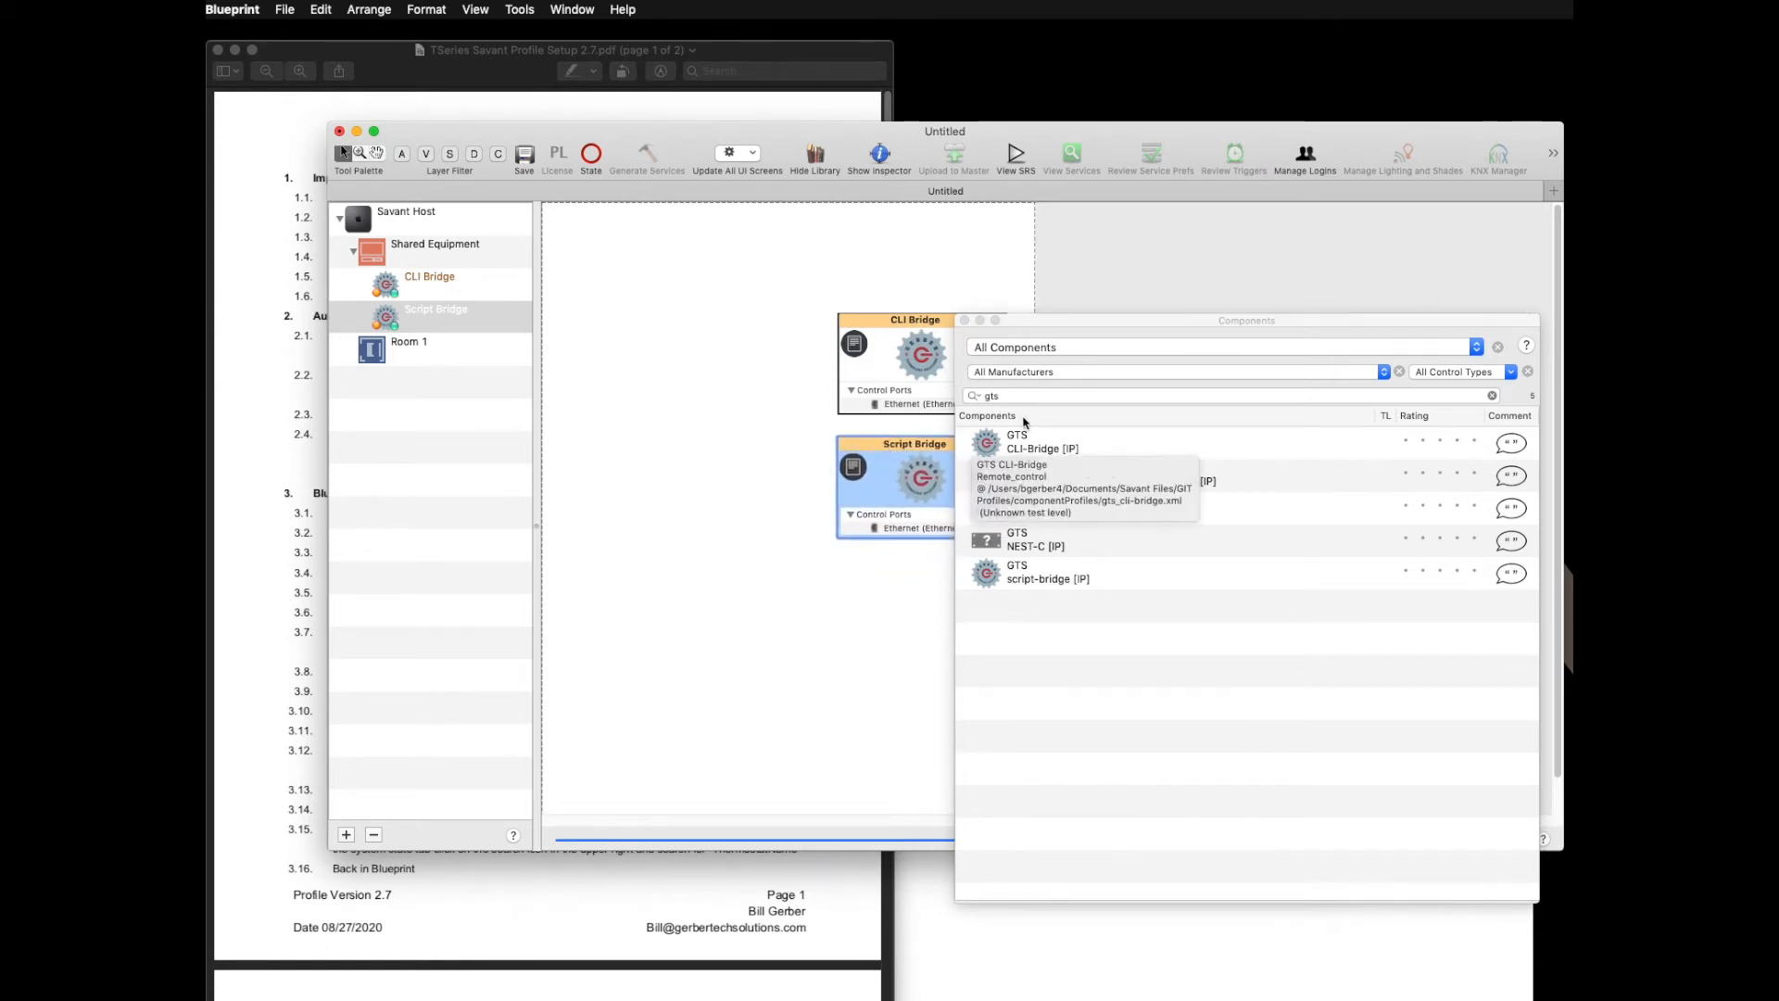
Step: Search for tser and place the Honeywell TSeries component in Shared Equipment, named Honeywell, aligned below the Script Bridge
{"action": "left_click", "coordinate": [1023, 394]}
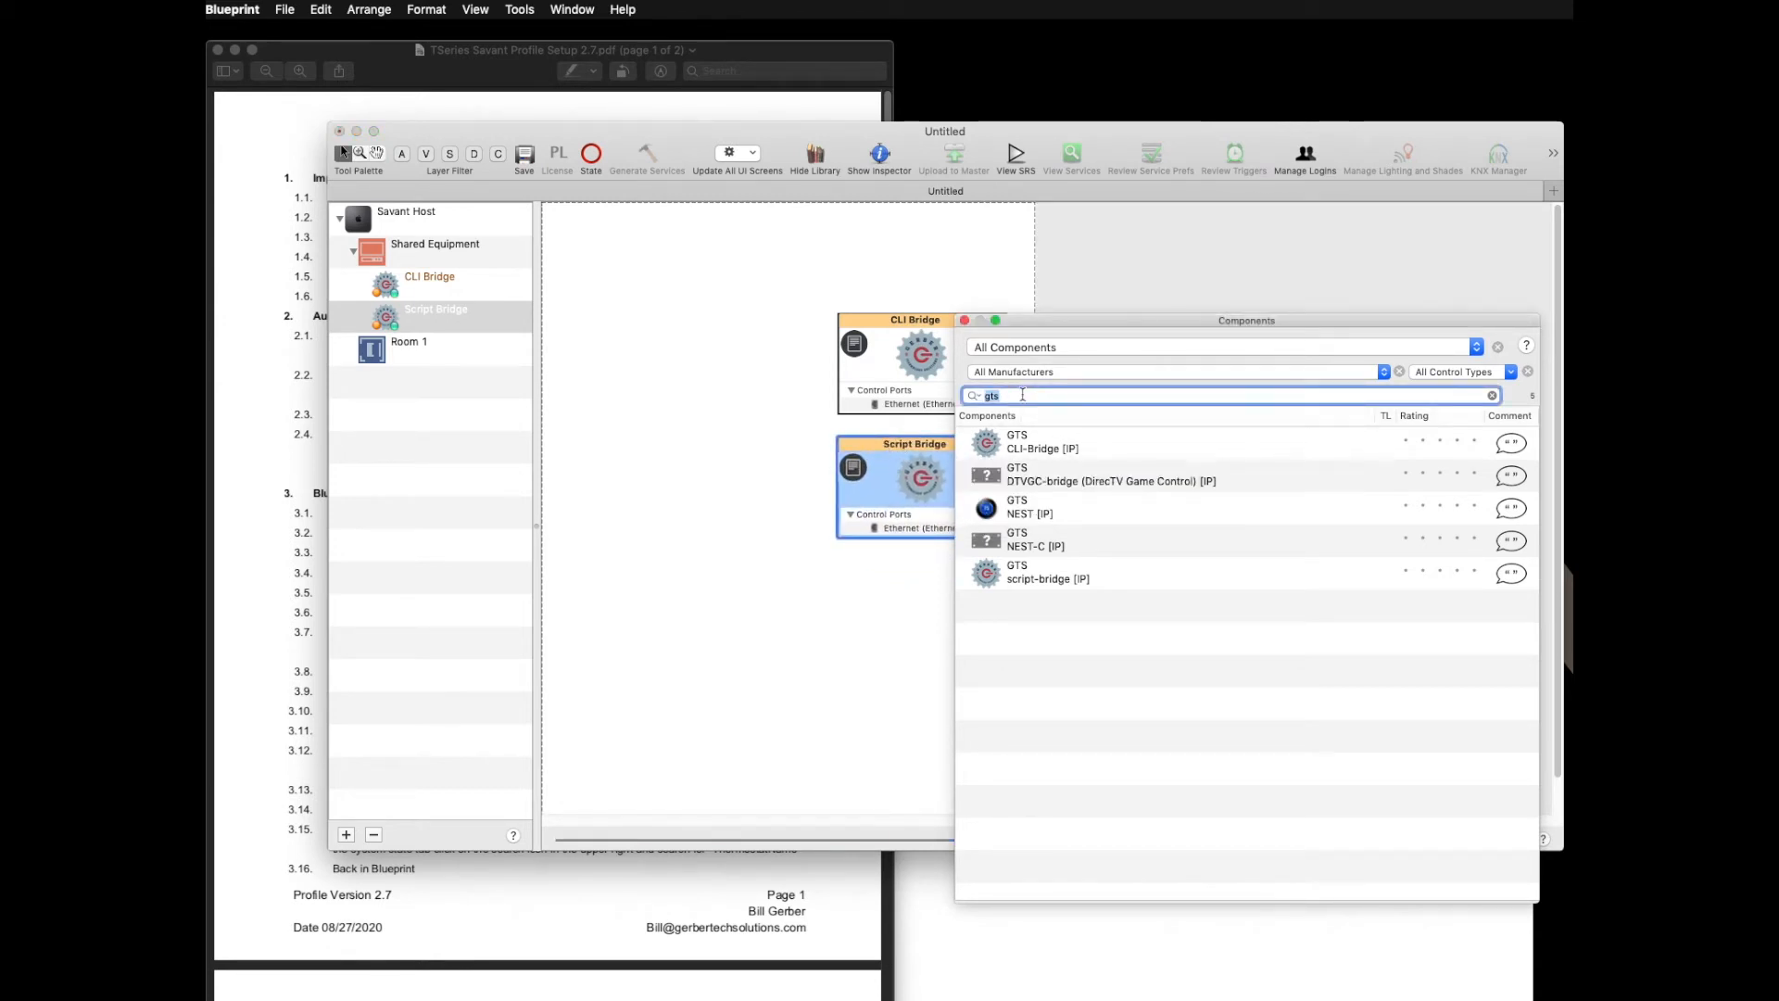
{"action": "type", "text": "t"}
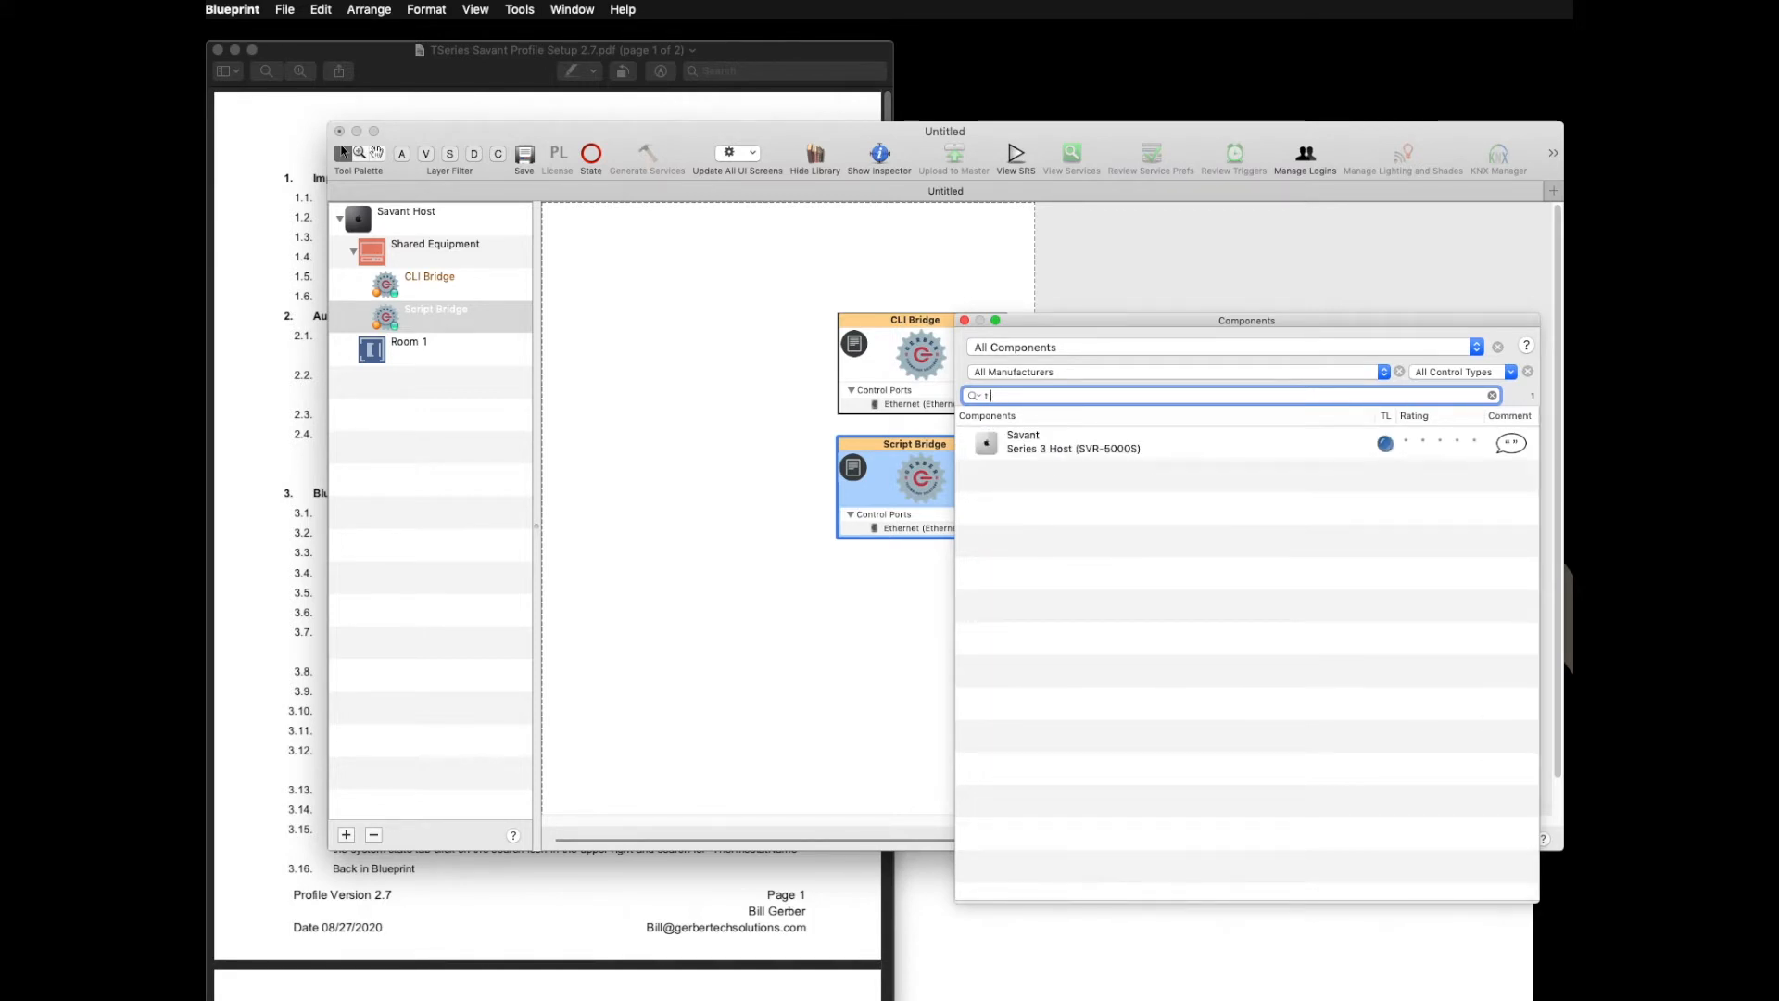
{"action": "type", "text": " serr"}
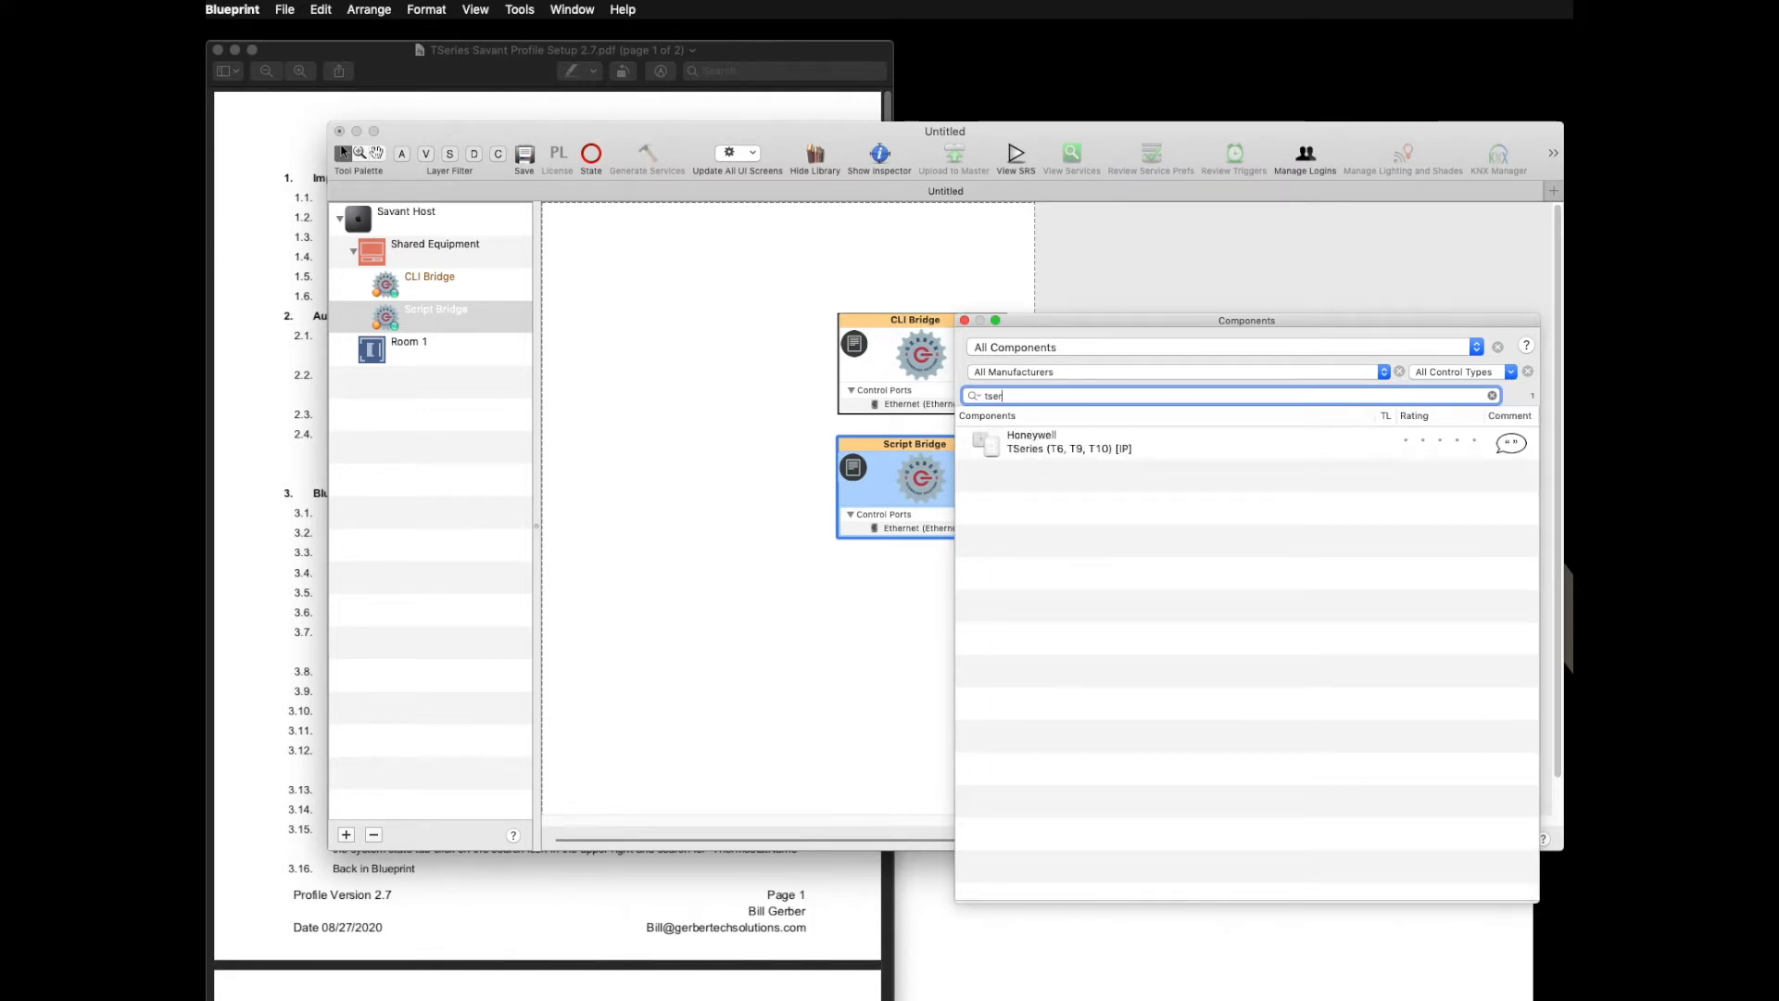
{"action": "left_click_drag", "start_coordinate": [1047, 448], "coordinate": [905, 608]}
{"action": "left_click_drag", "start_coordinate": [1144, 665], "coordinate": [1062, 664]}
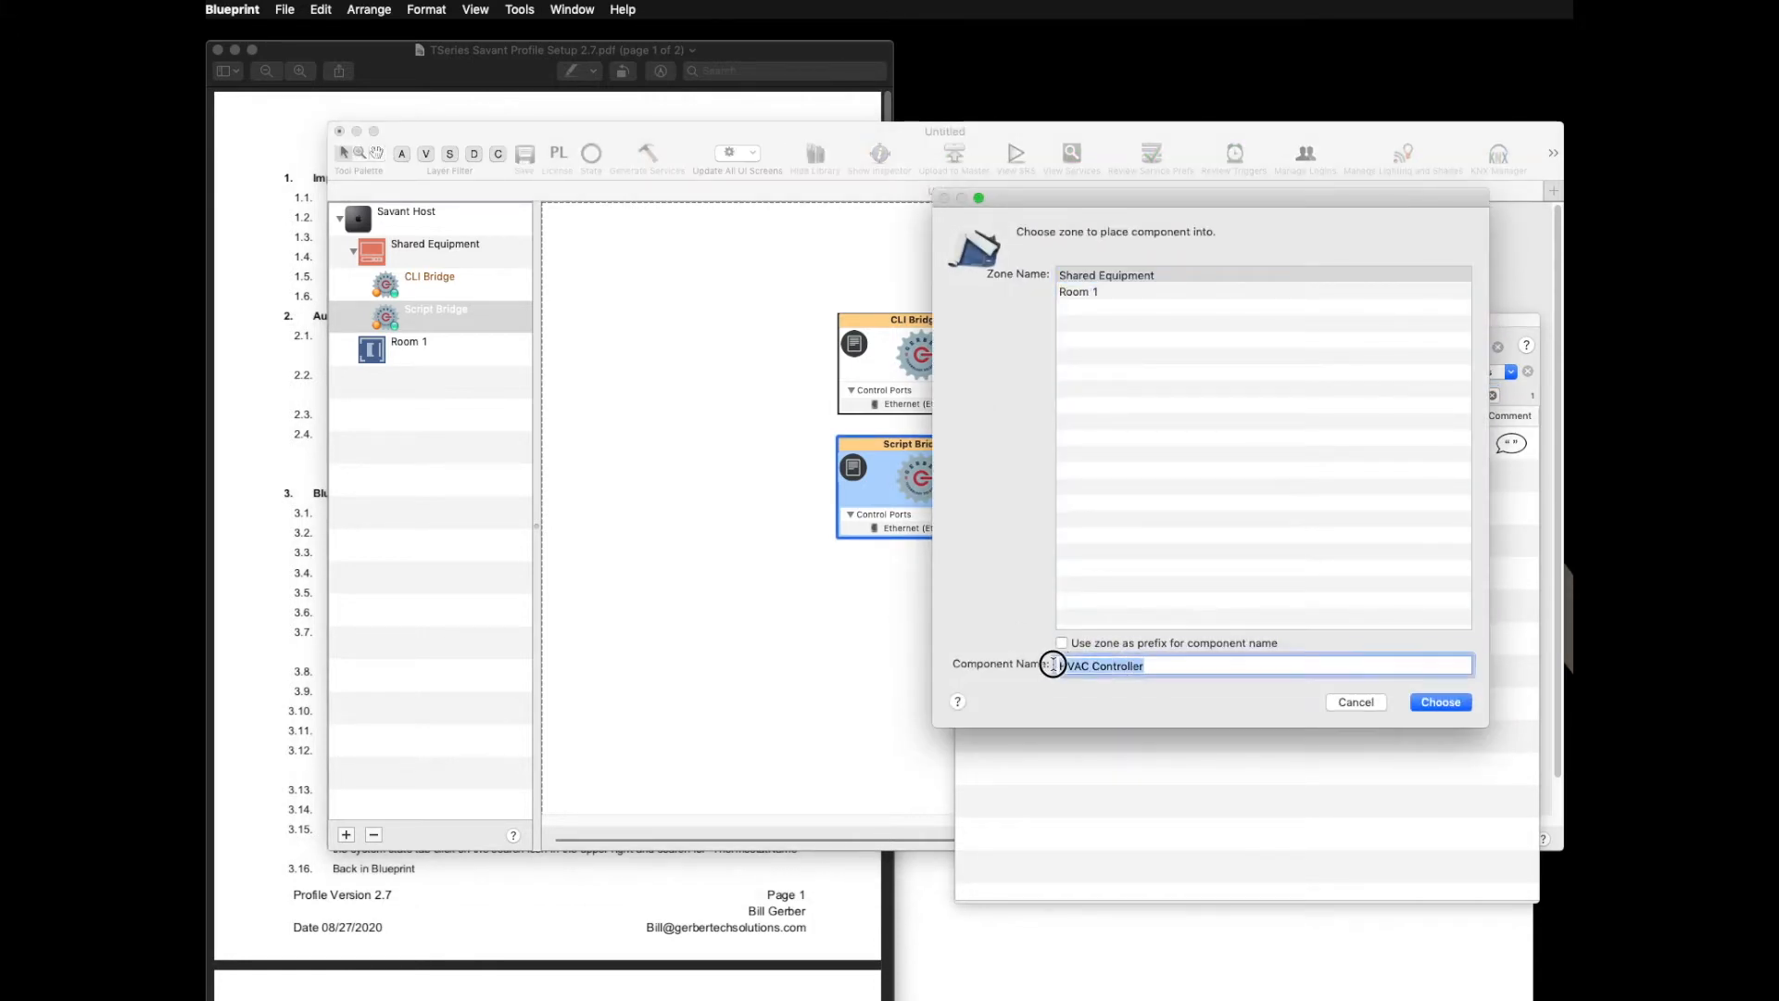
{"action": "type", "text": "Honeywell"}
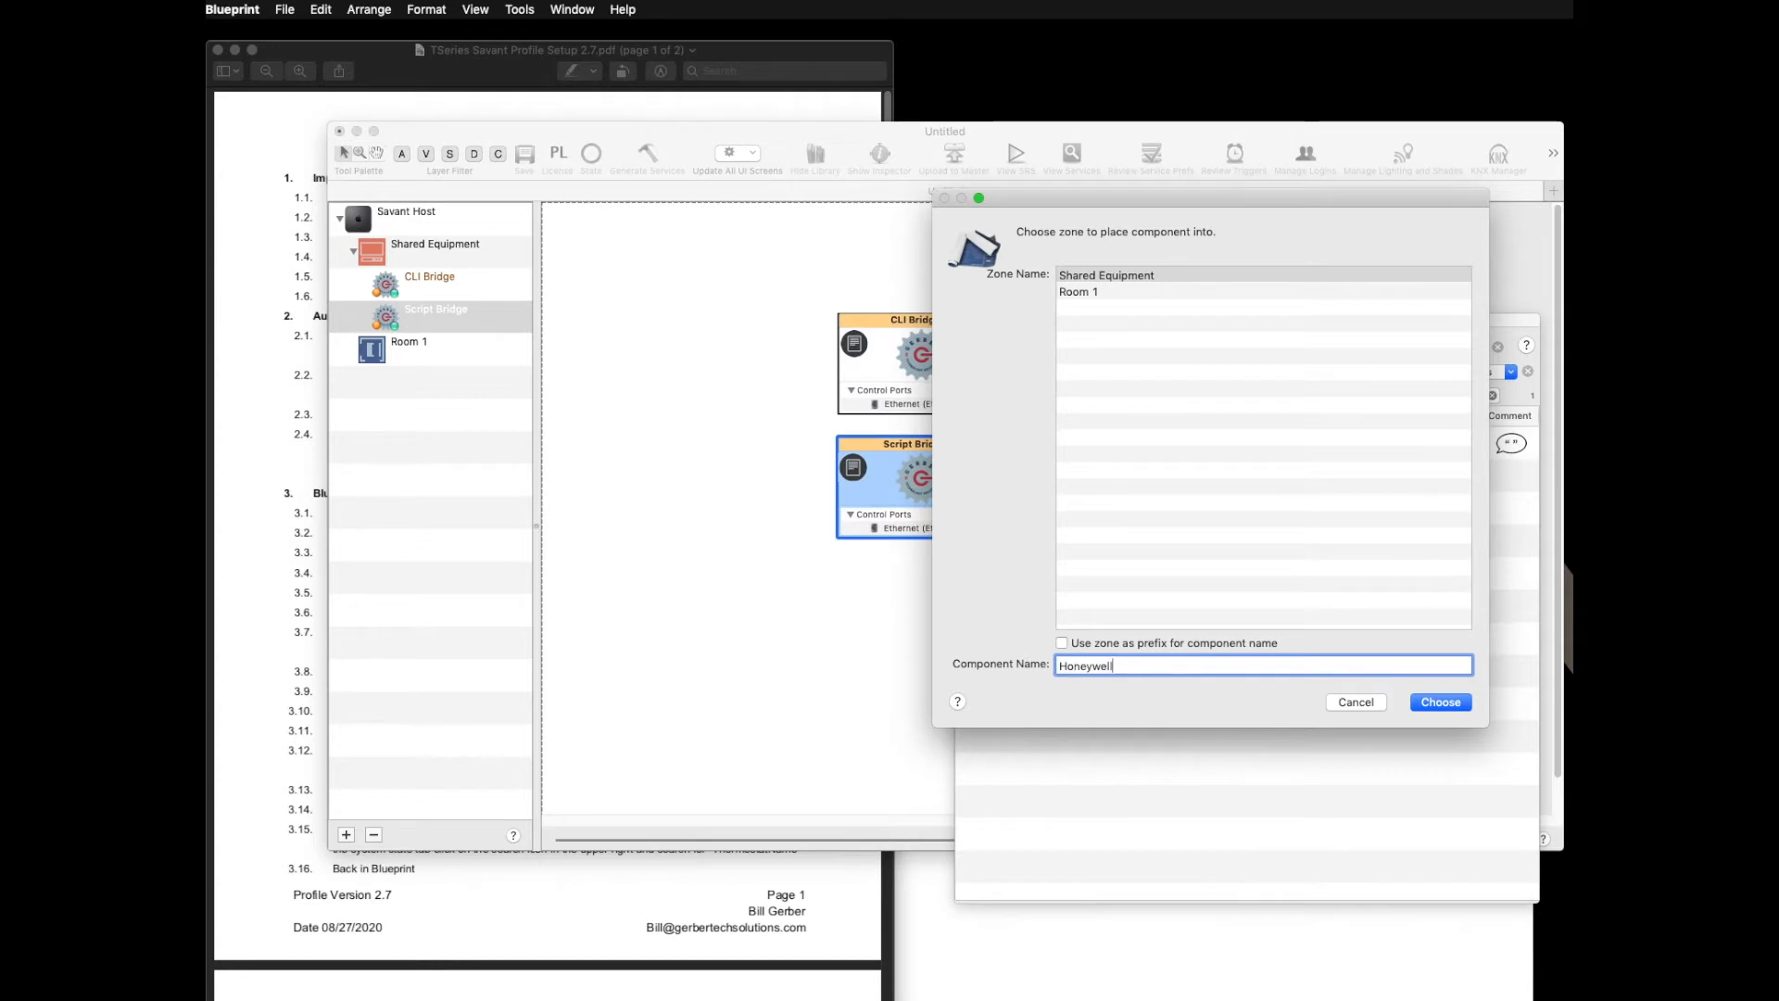
{"action": "key", "text": "Return"}
{"action": "left_click_drag", "start_coordinate": [936, 614], "coordinate": [879, 573]}
Step: Place the Savant Host in the layout and add a Generic NetworkSwitch to Shared Equipment as Network Switch, aligned beneath it
{"action": "left_click_drag", "start_coordinate": [358, 218], "coordinate": [594, 246]}
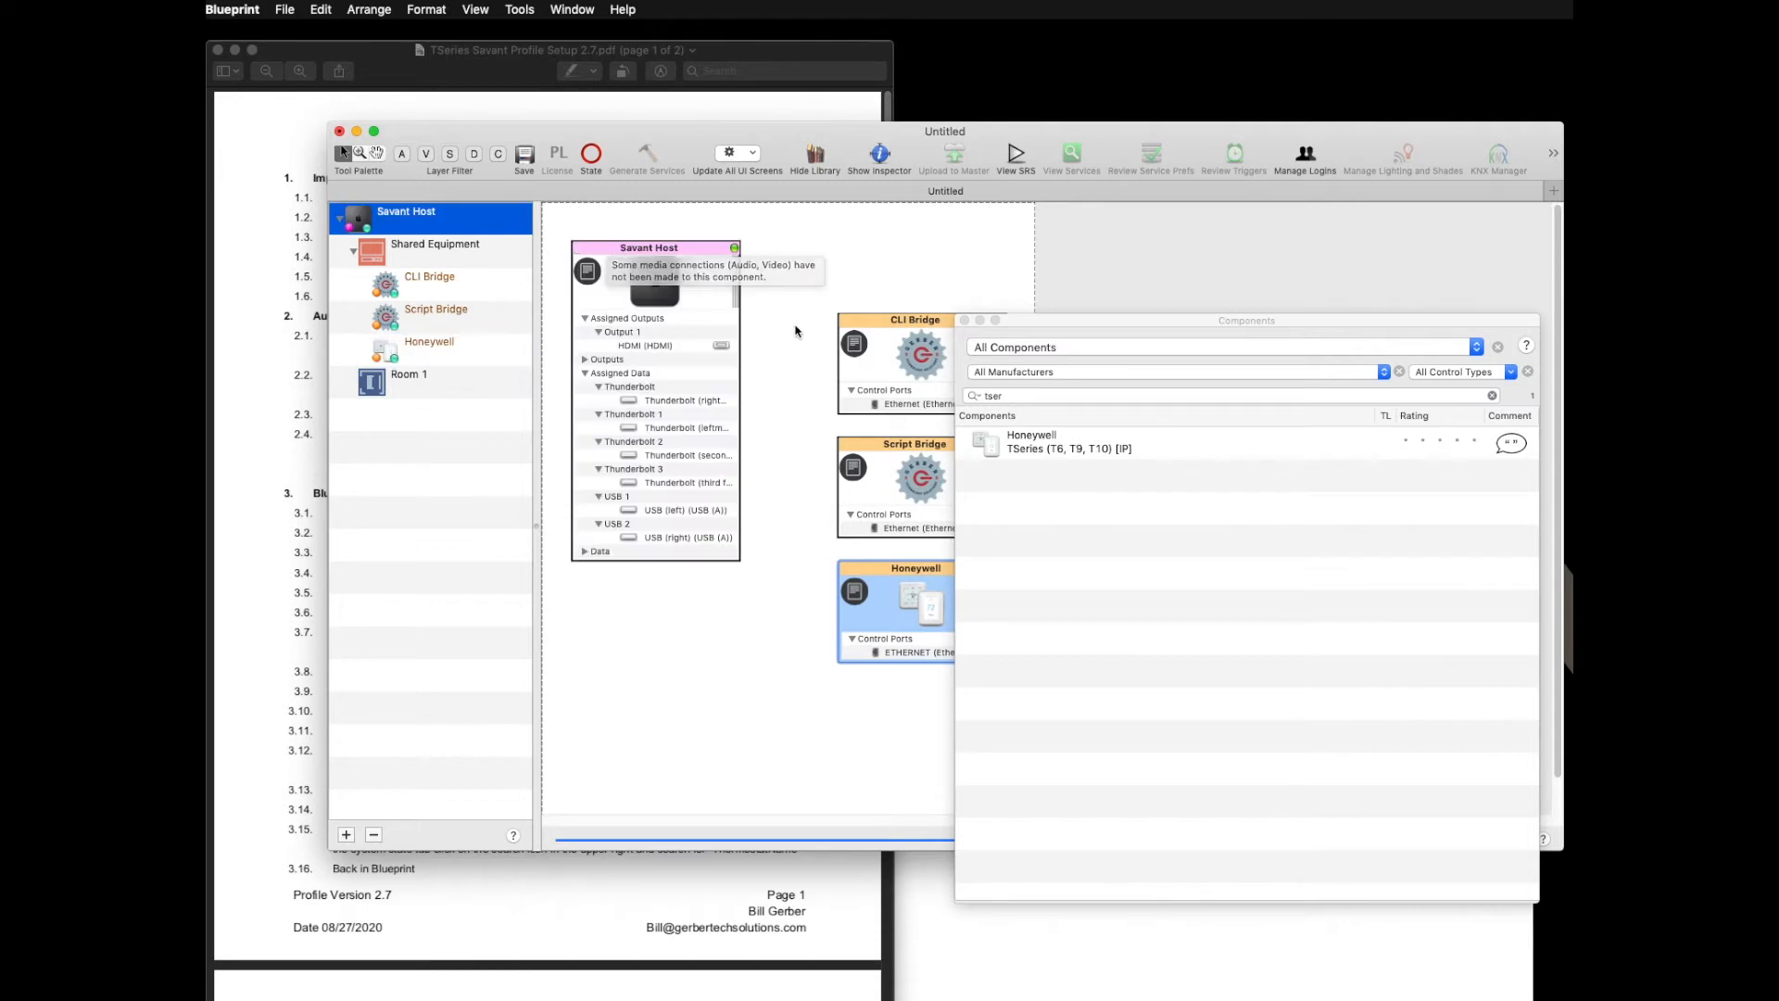
{"action": "left_click", "coordinate": [1033, 395]}
{"action": "type", "text": "network"}
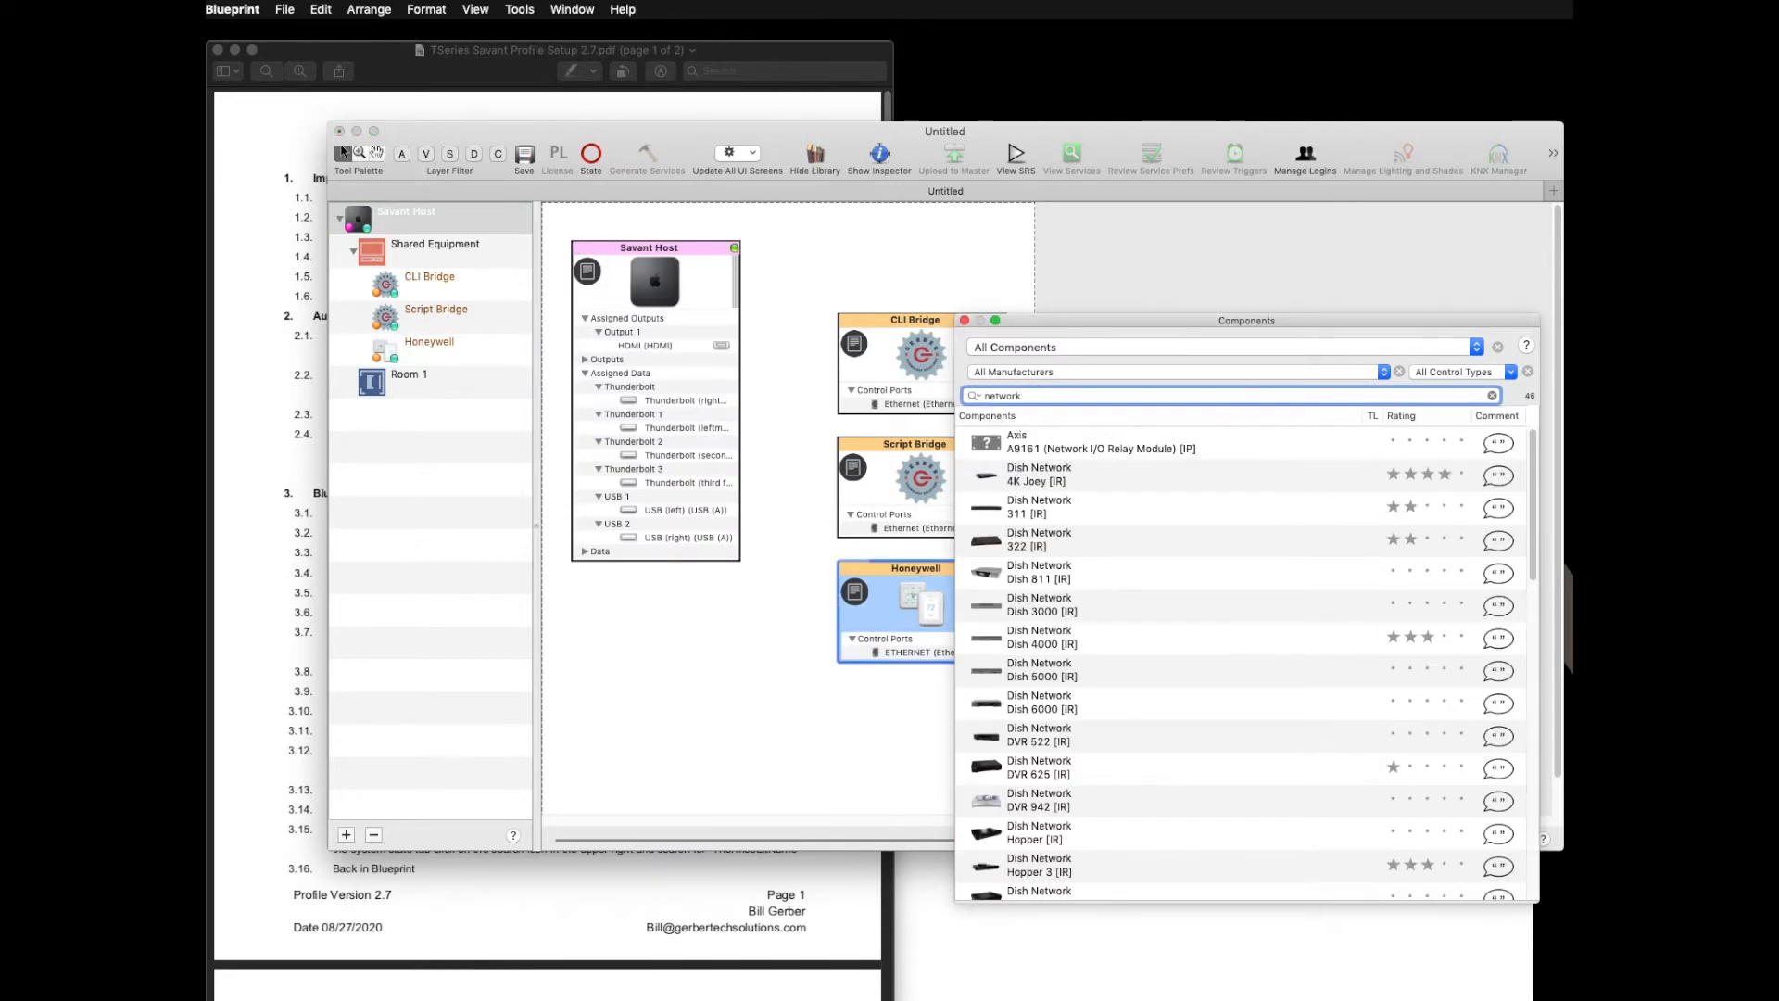
{"action": "type", "text": "switch"}
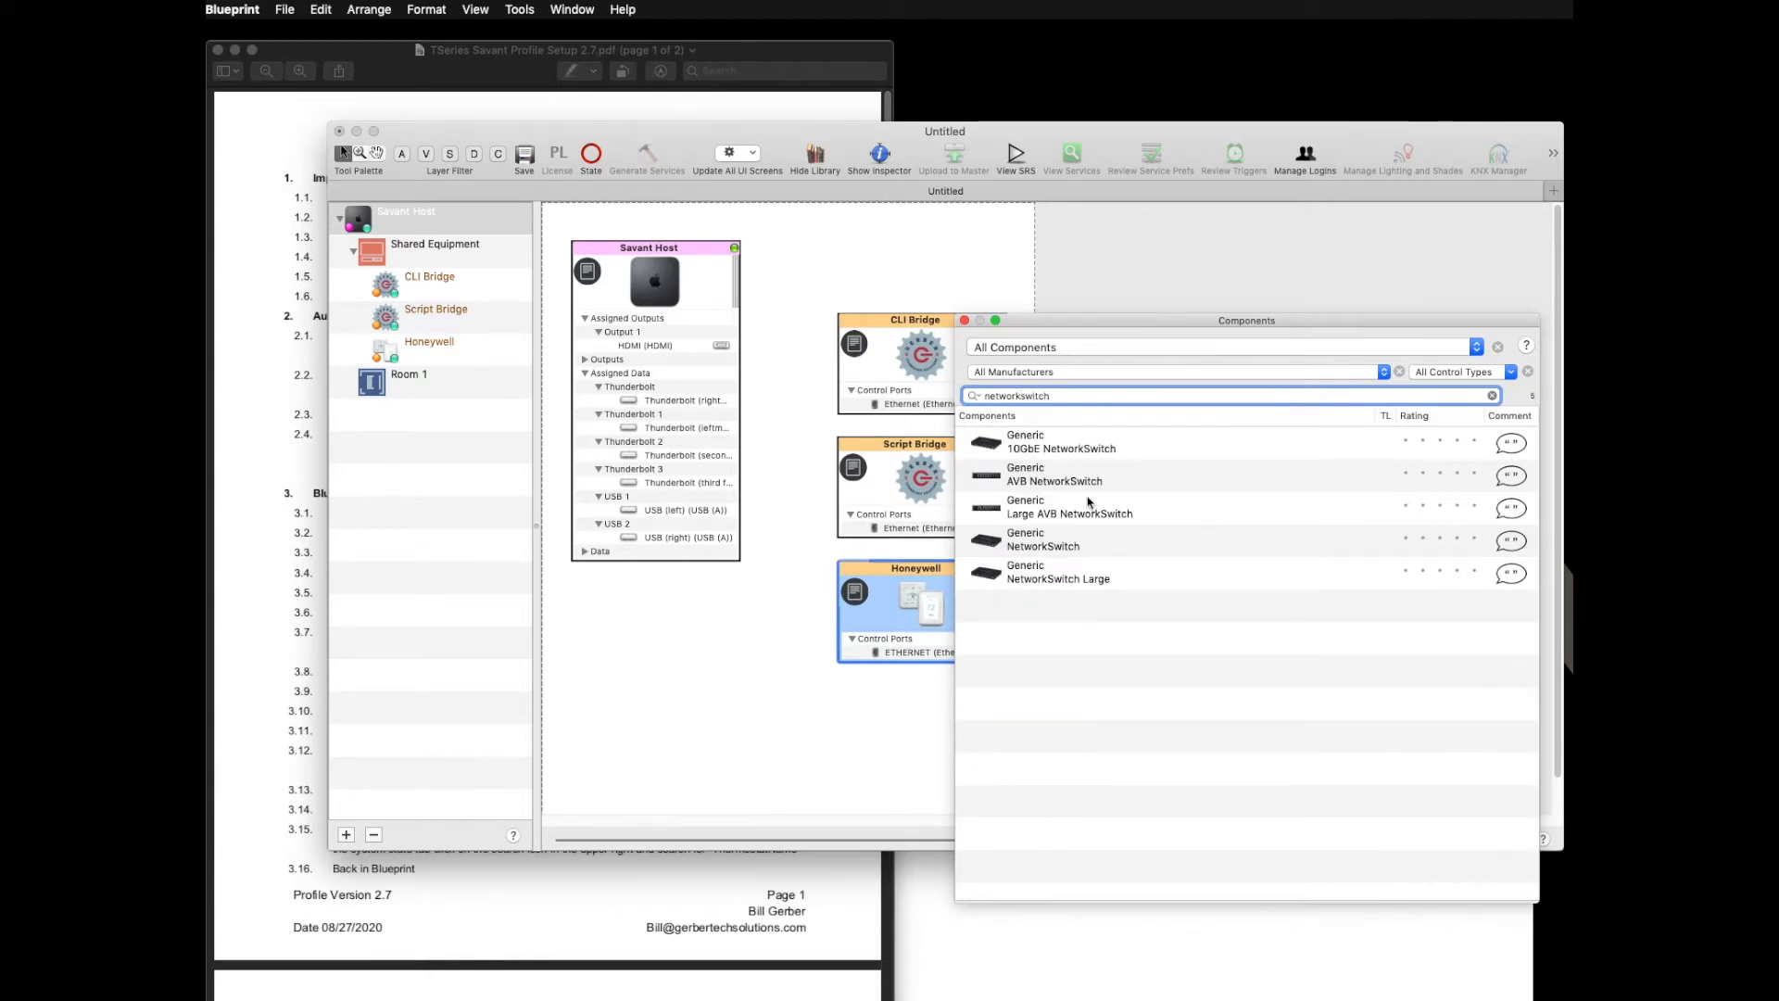
{"action": "left_click_drag", "start_coordinate": [1037, 542], "coordinate": [636, 640]}
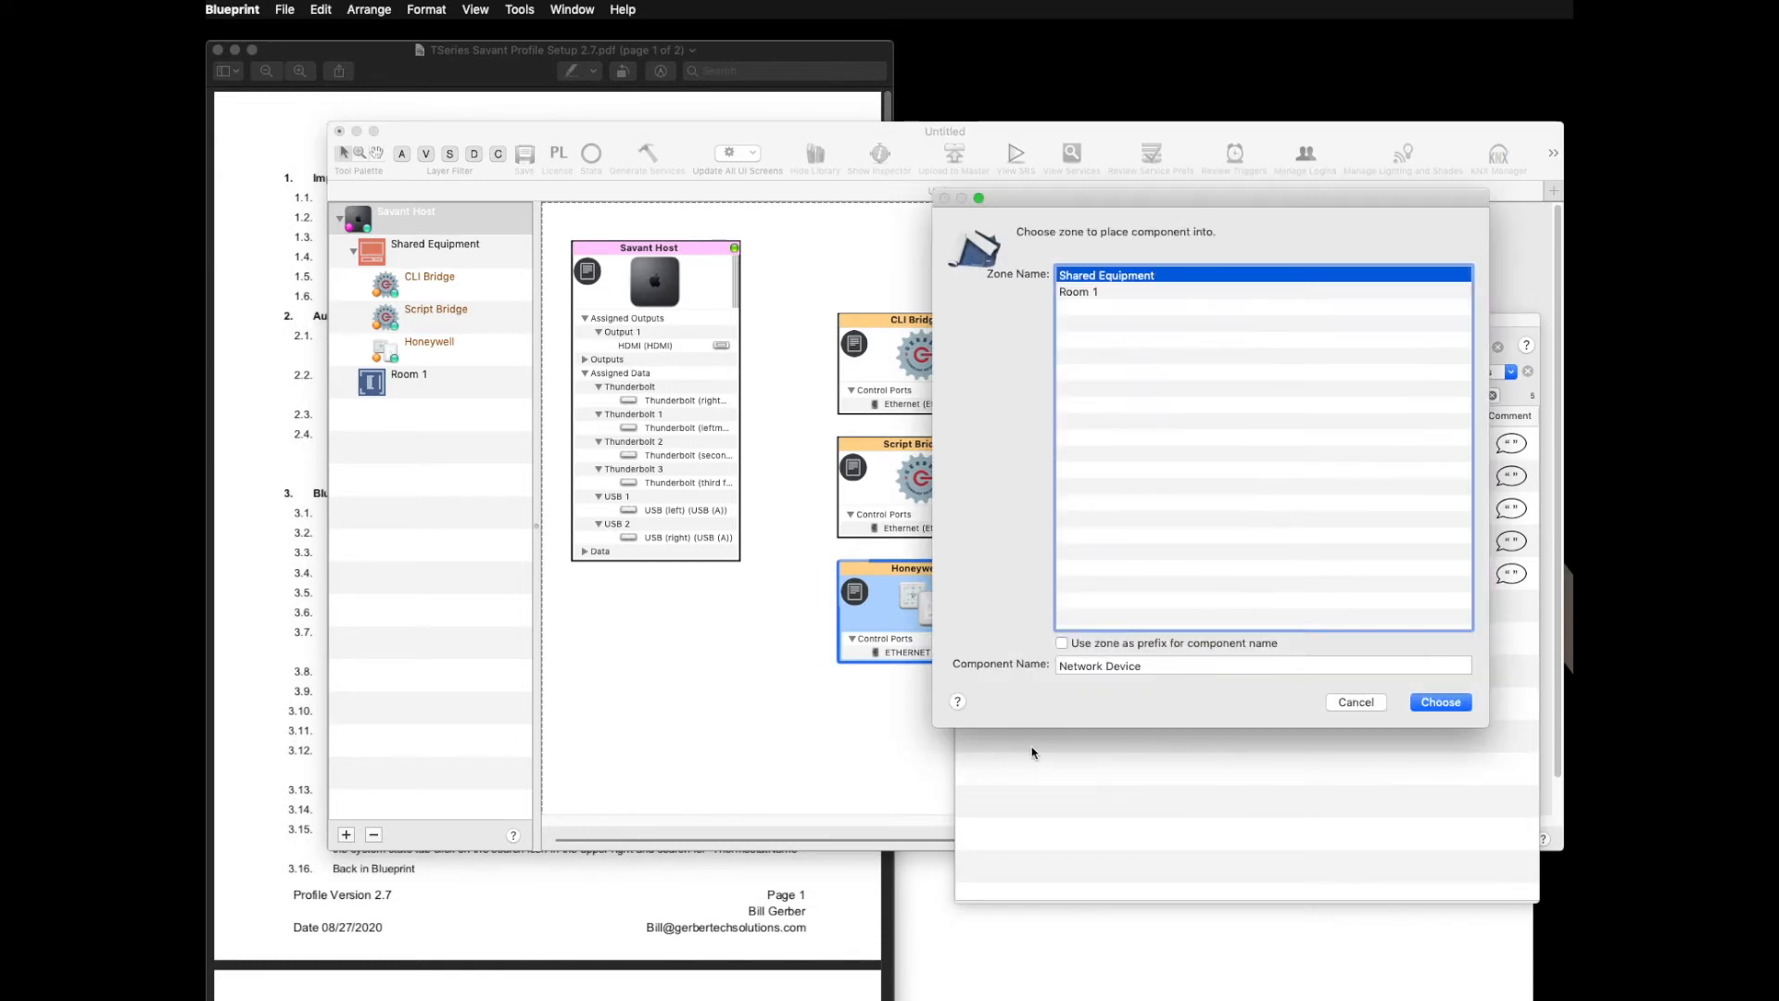
{"action": "double_click", "coordinate": [1130, 667]}
{"action": "type", "text": "Switch"}
{"action": "key", "text": "Return"}
{"action": "left_click_drag", "start_coordinate": [775, 655], "coordinate": [699, 595]}
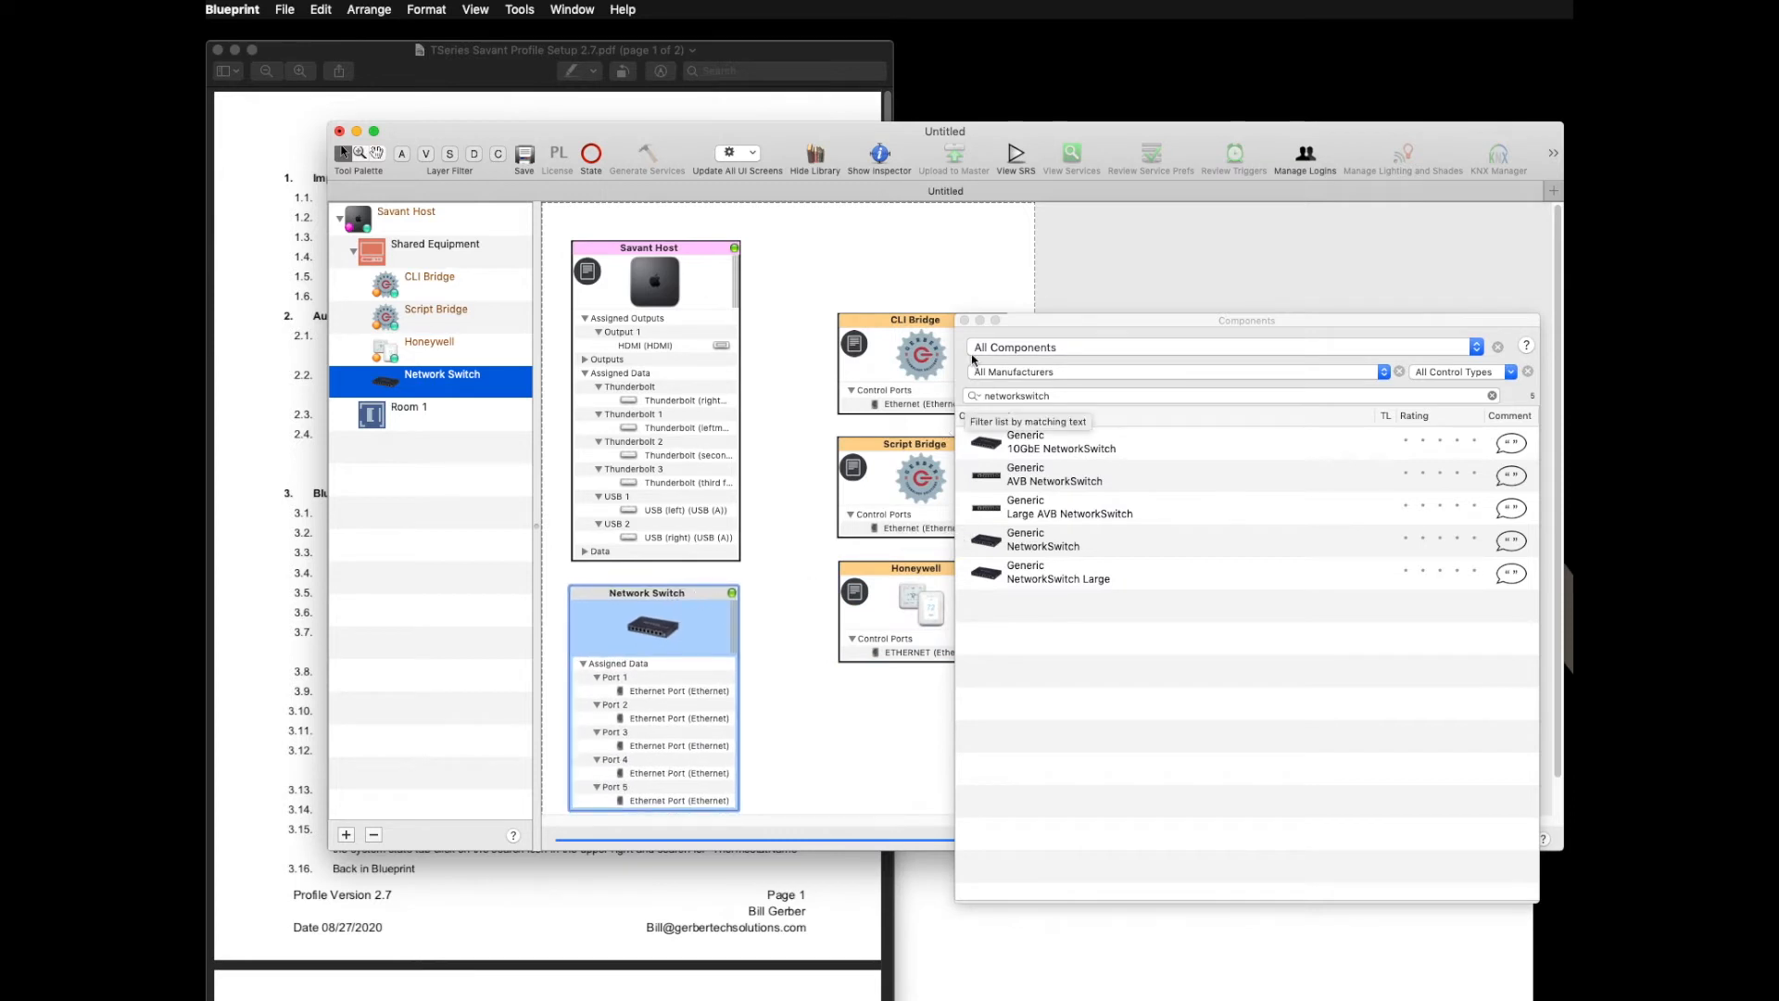
Step: Check the setup PDF and the CLI Bridge's documentation notes for the IP address required on its wire
{"action": "left_click", "coordinate": [732, 115]}
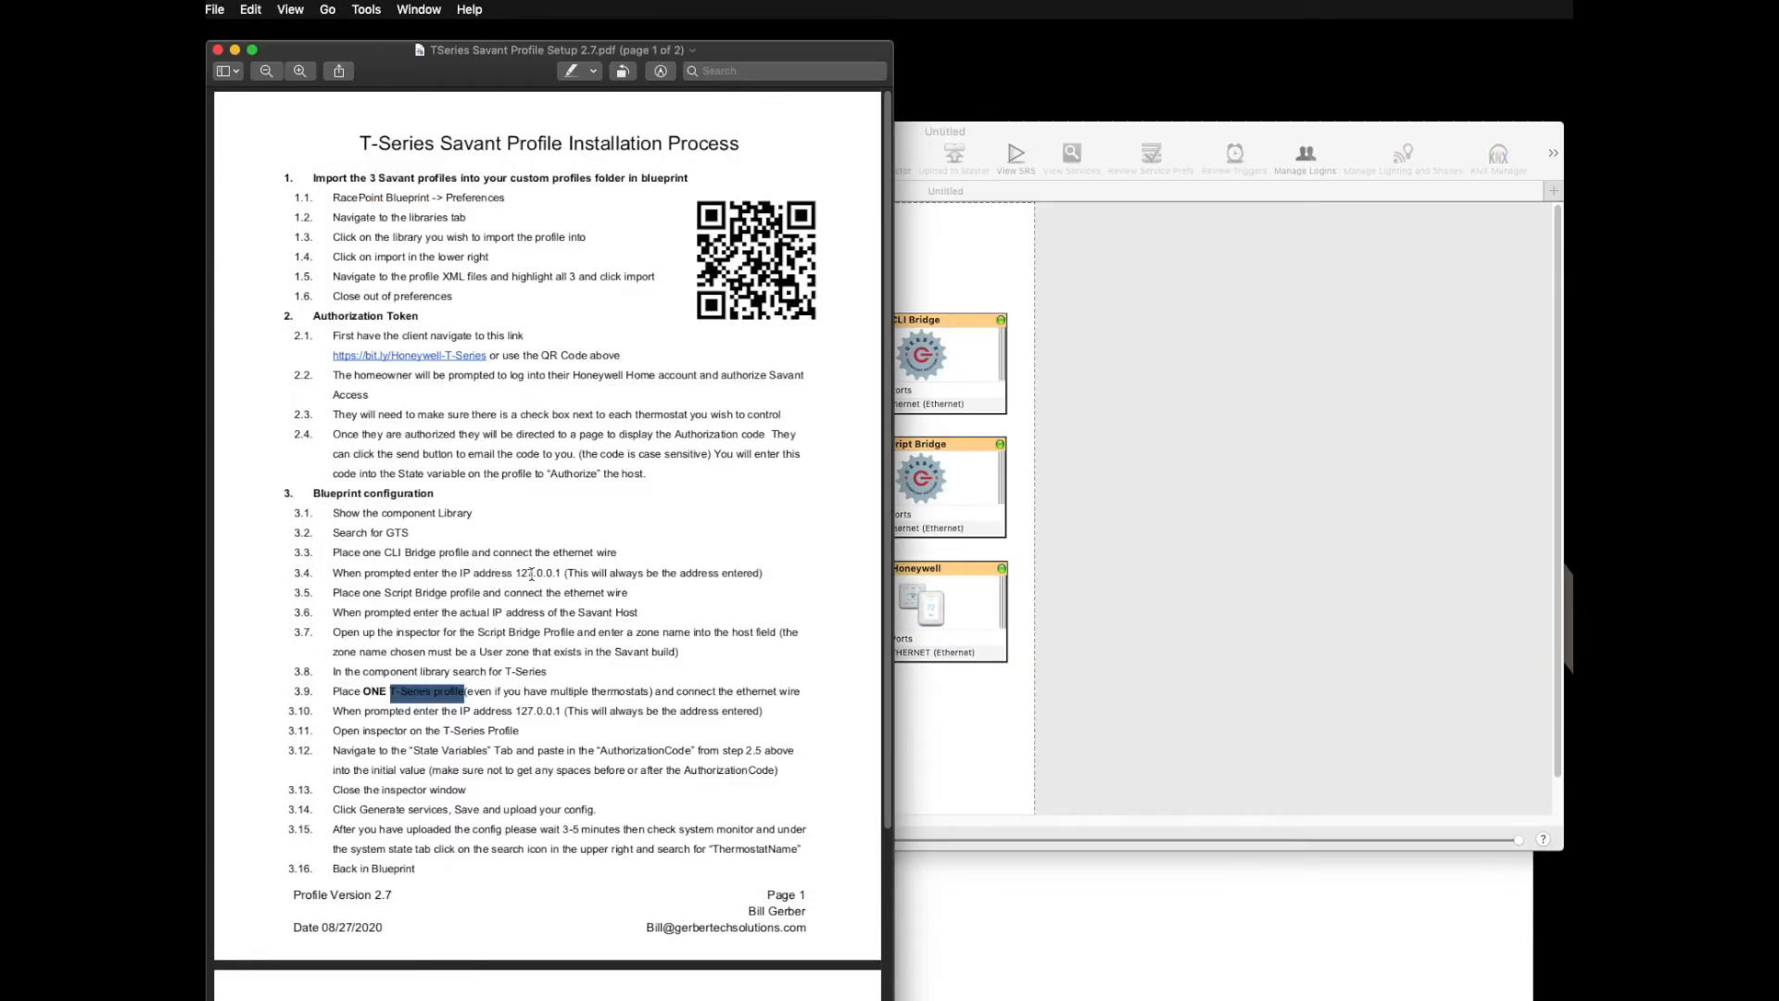
{"action": "left_click_drag", "start_coordinate": [515, 571], "coordinate": [561, 573]}
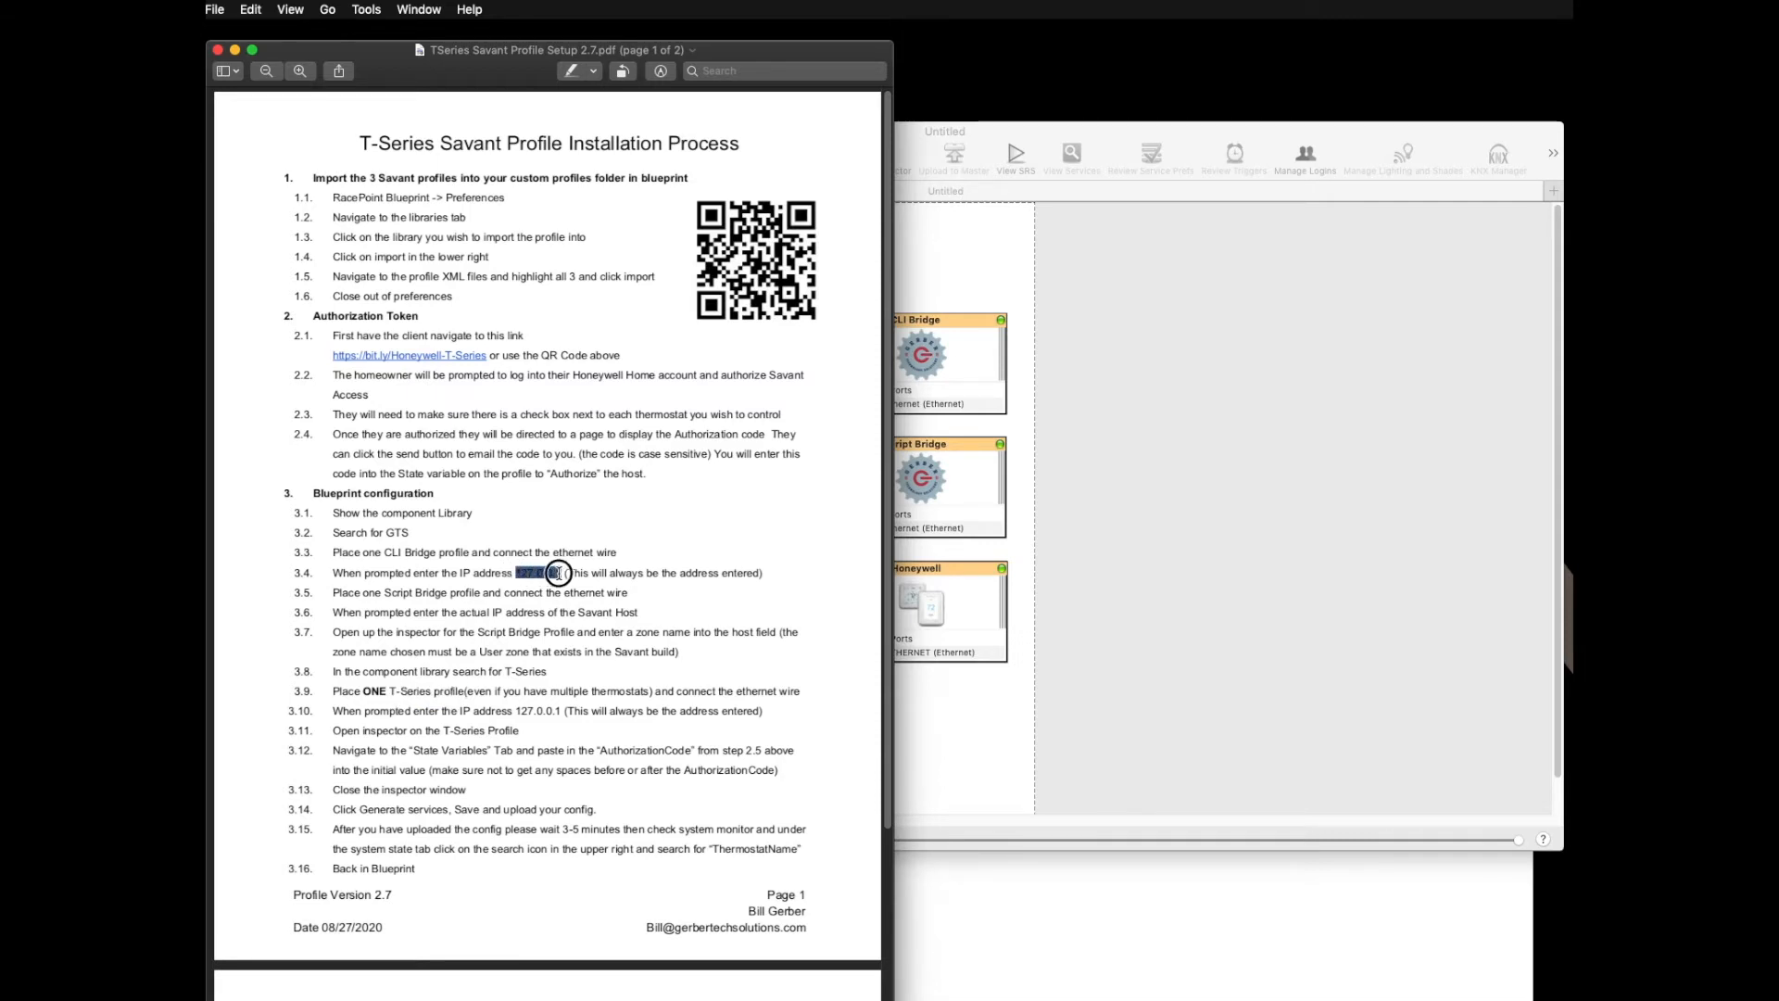
{"action": "left_click", "coordinate": [555, 601]}
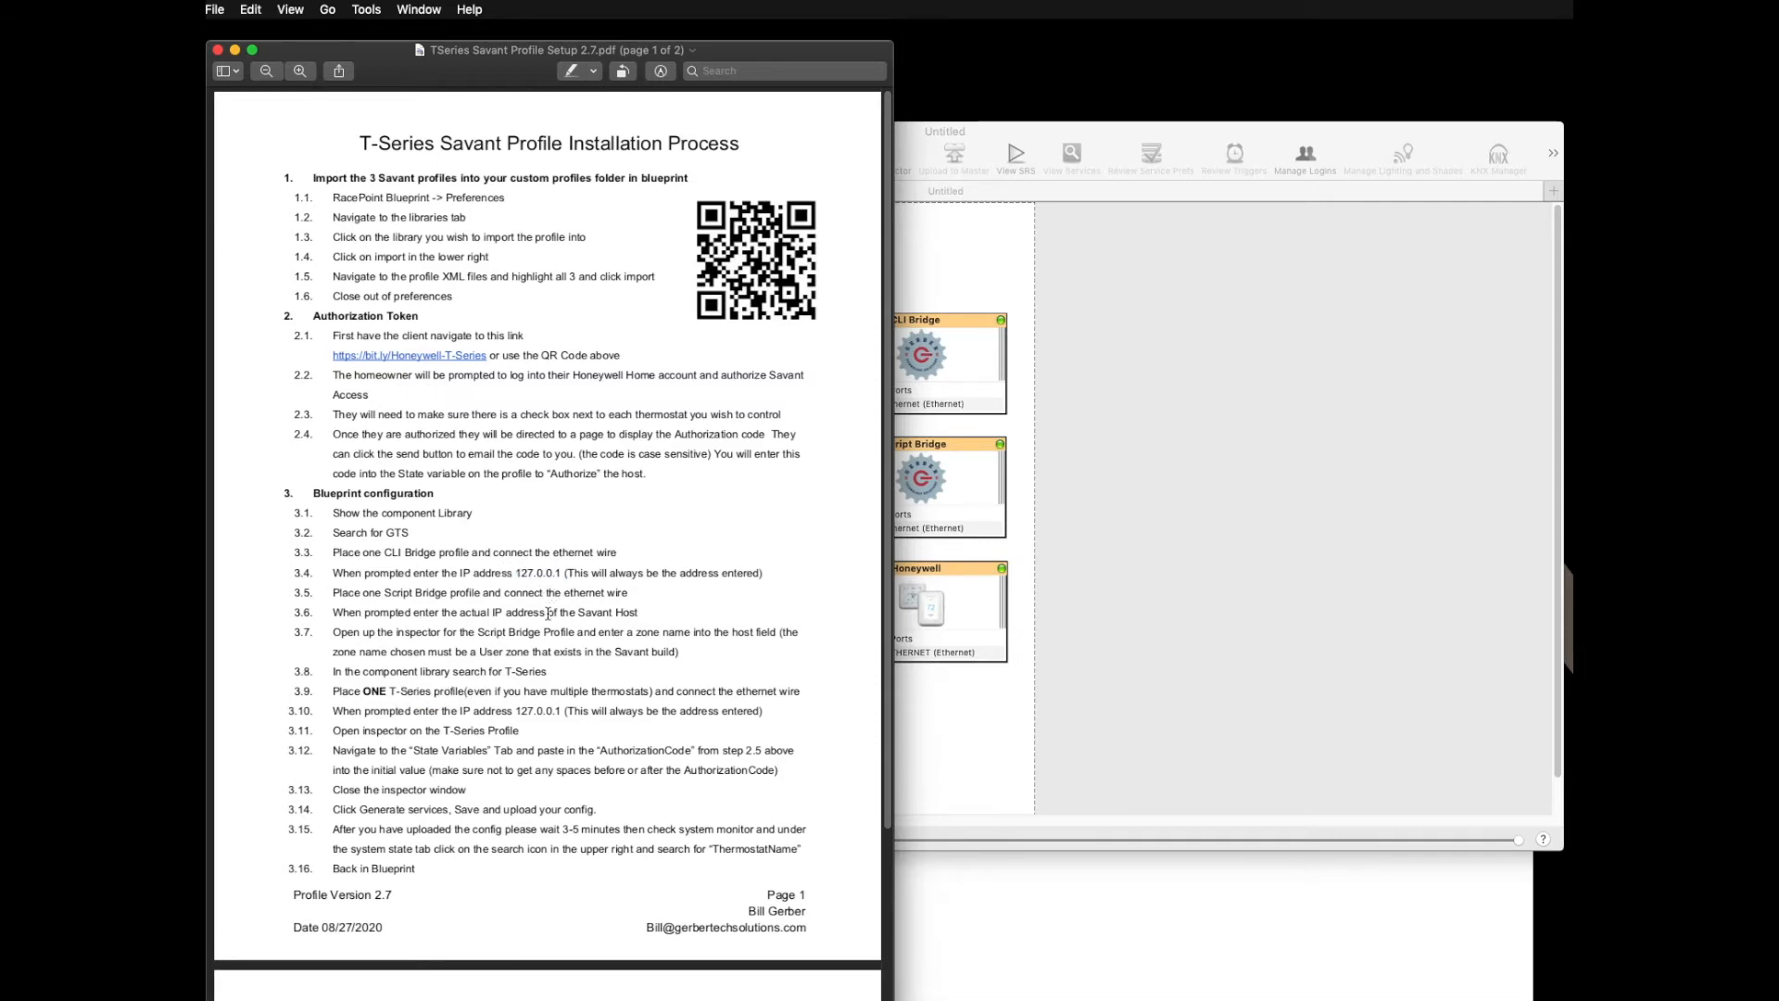
{"action": "left_click", "coordinate": [920, 353]}
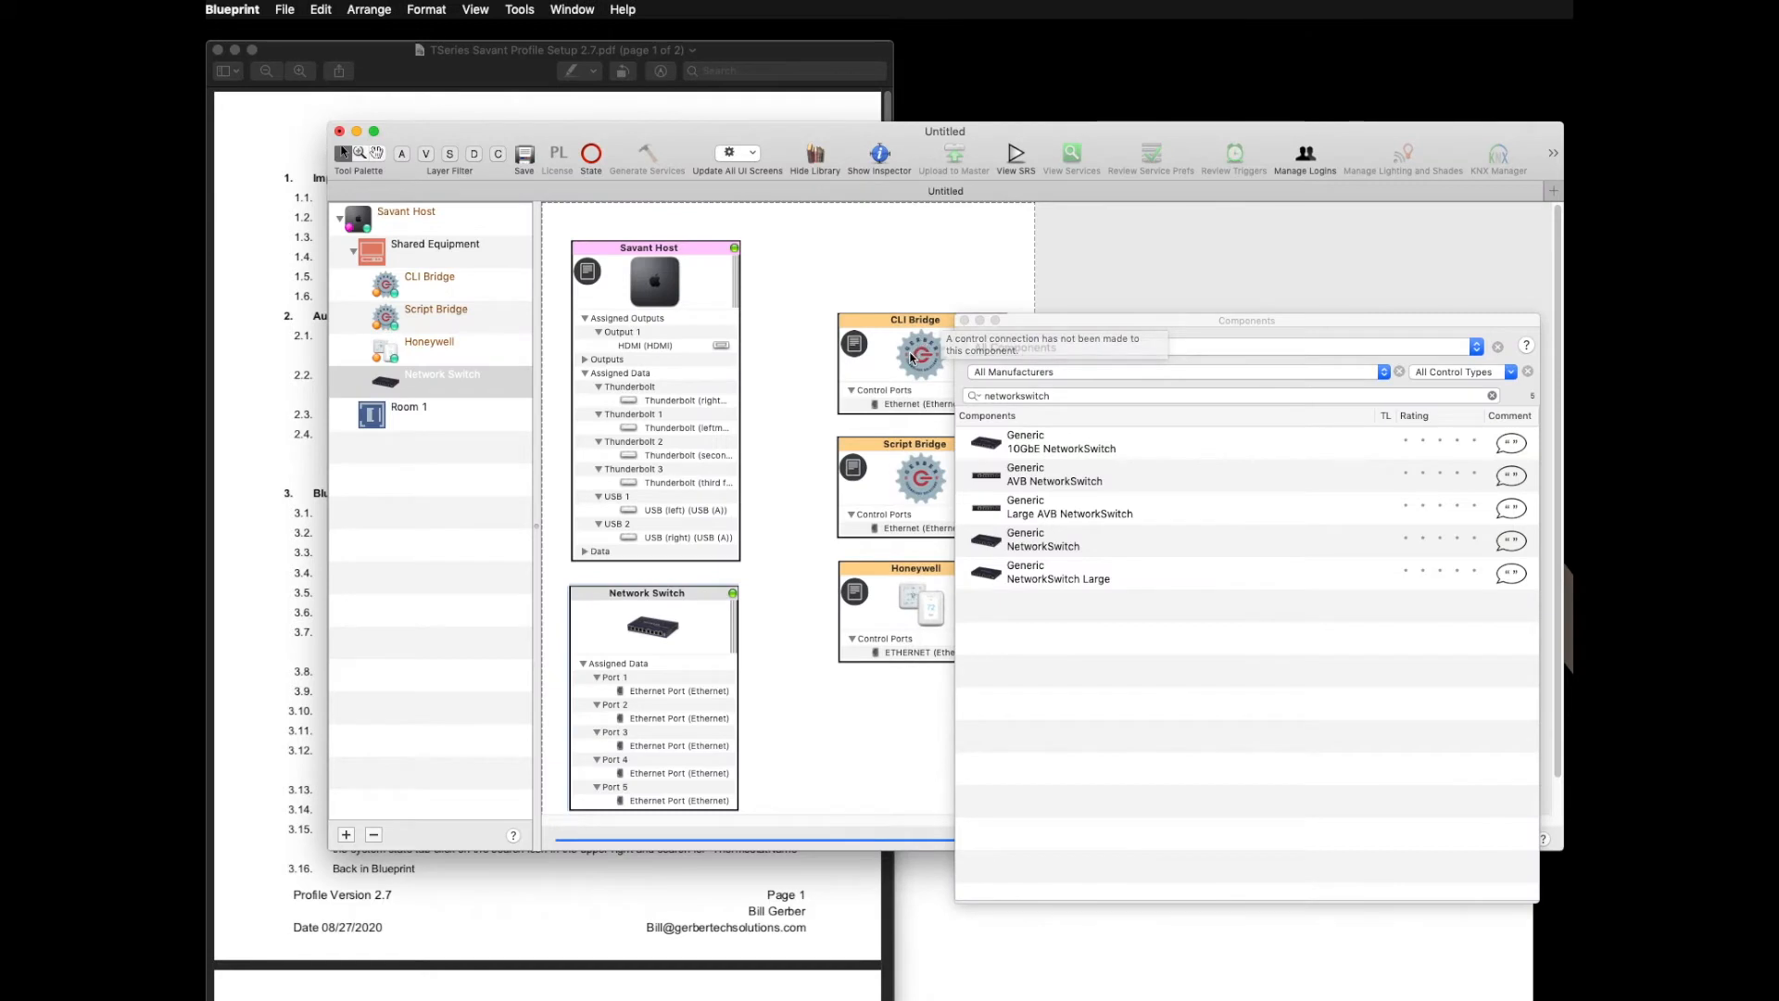
{"action": "left_click", "coordinate": [964, 321]}
{"action": "left_click", "coordinate": [857, 344]}
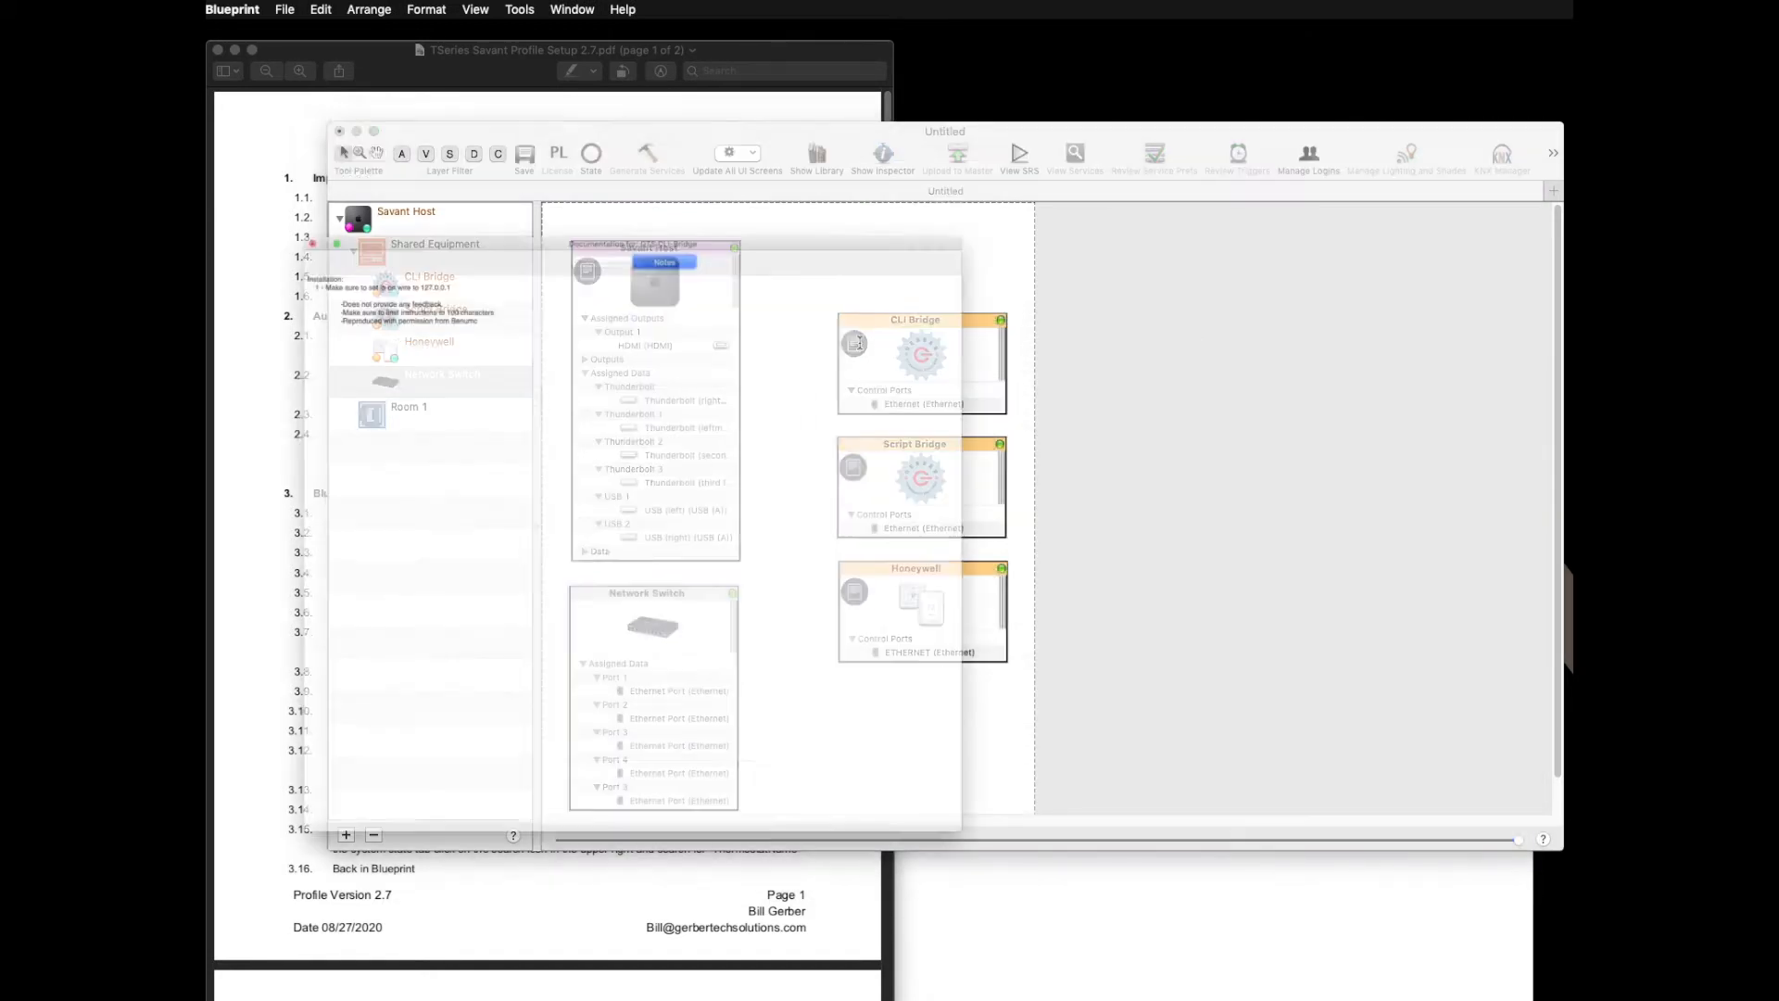
{"action": "left_click_drag", "start_coordinate": [330, 120], "coordinate": [411, 193]}
{"action": "left_click", "coordinate": [371, 192]}
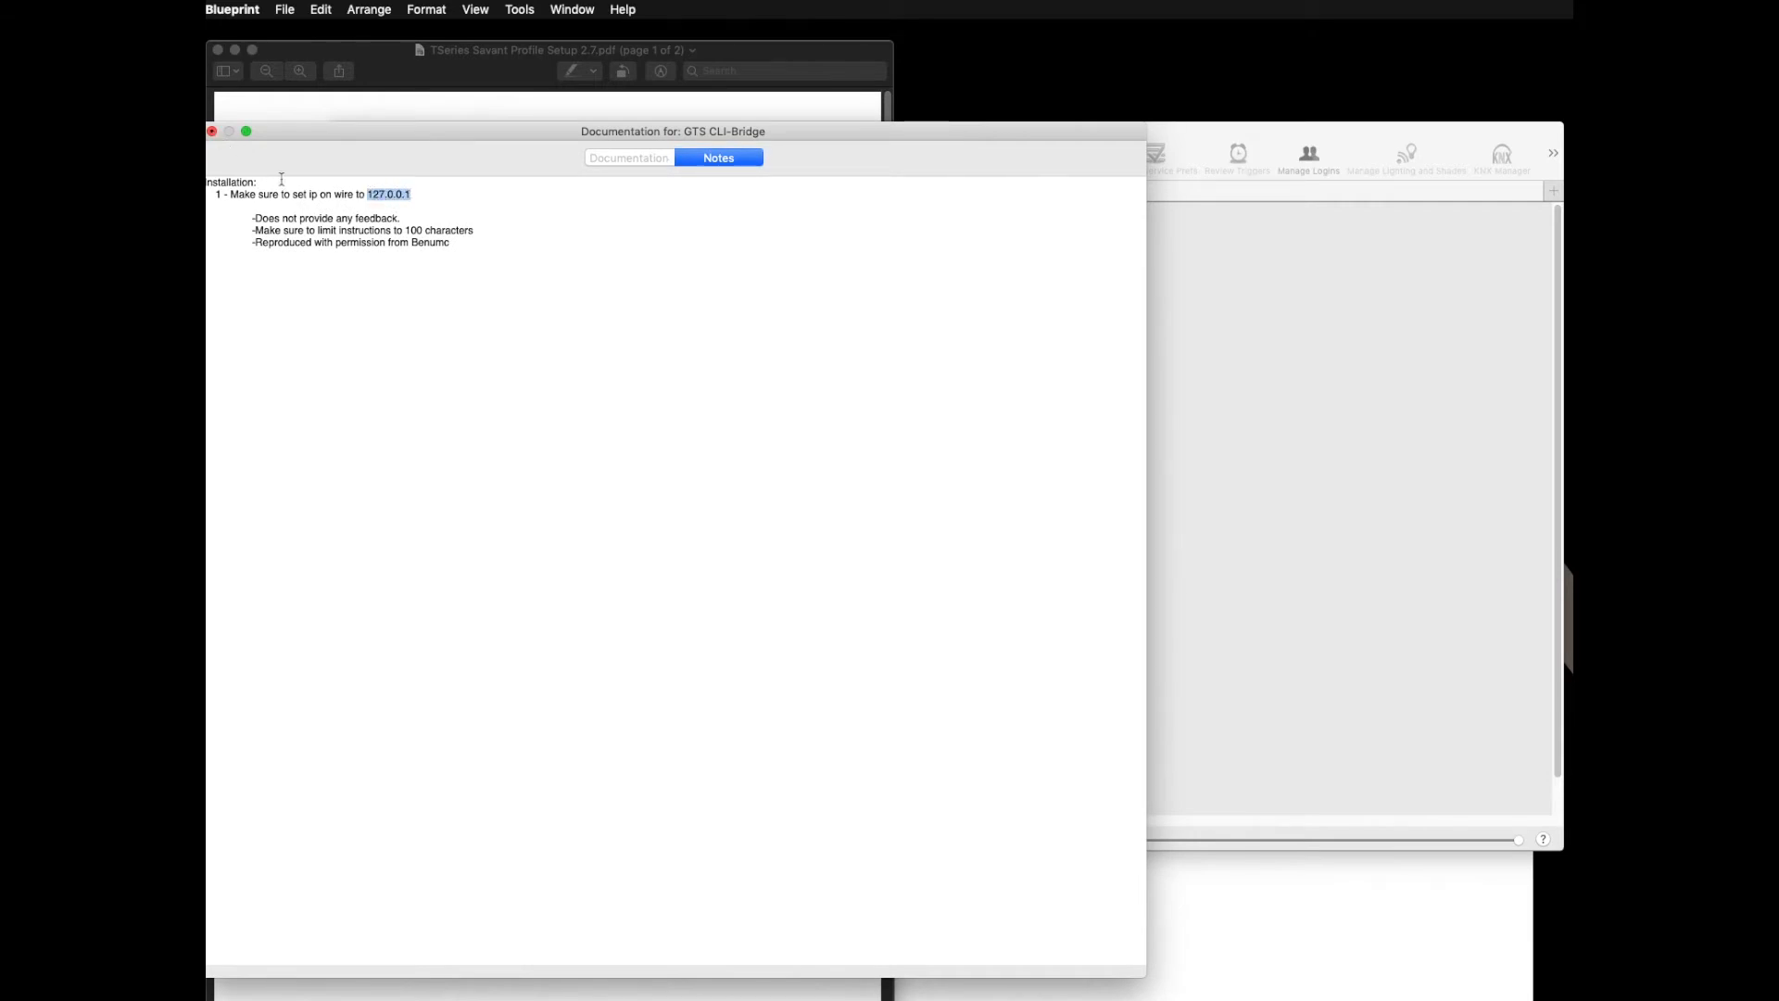
Step: Connect the CLI Bridge's Ethernet port to the Network Switch with host address 127.0.0.1
{"action": "left_click", "coordinate": [1242, 368]}
{"action": "right_click", "coordinate": [945, 405]}
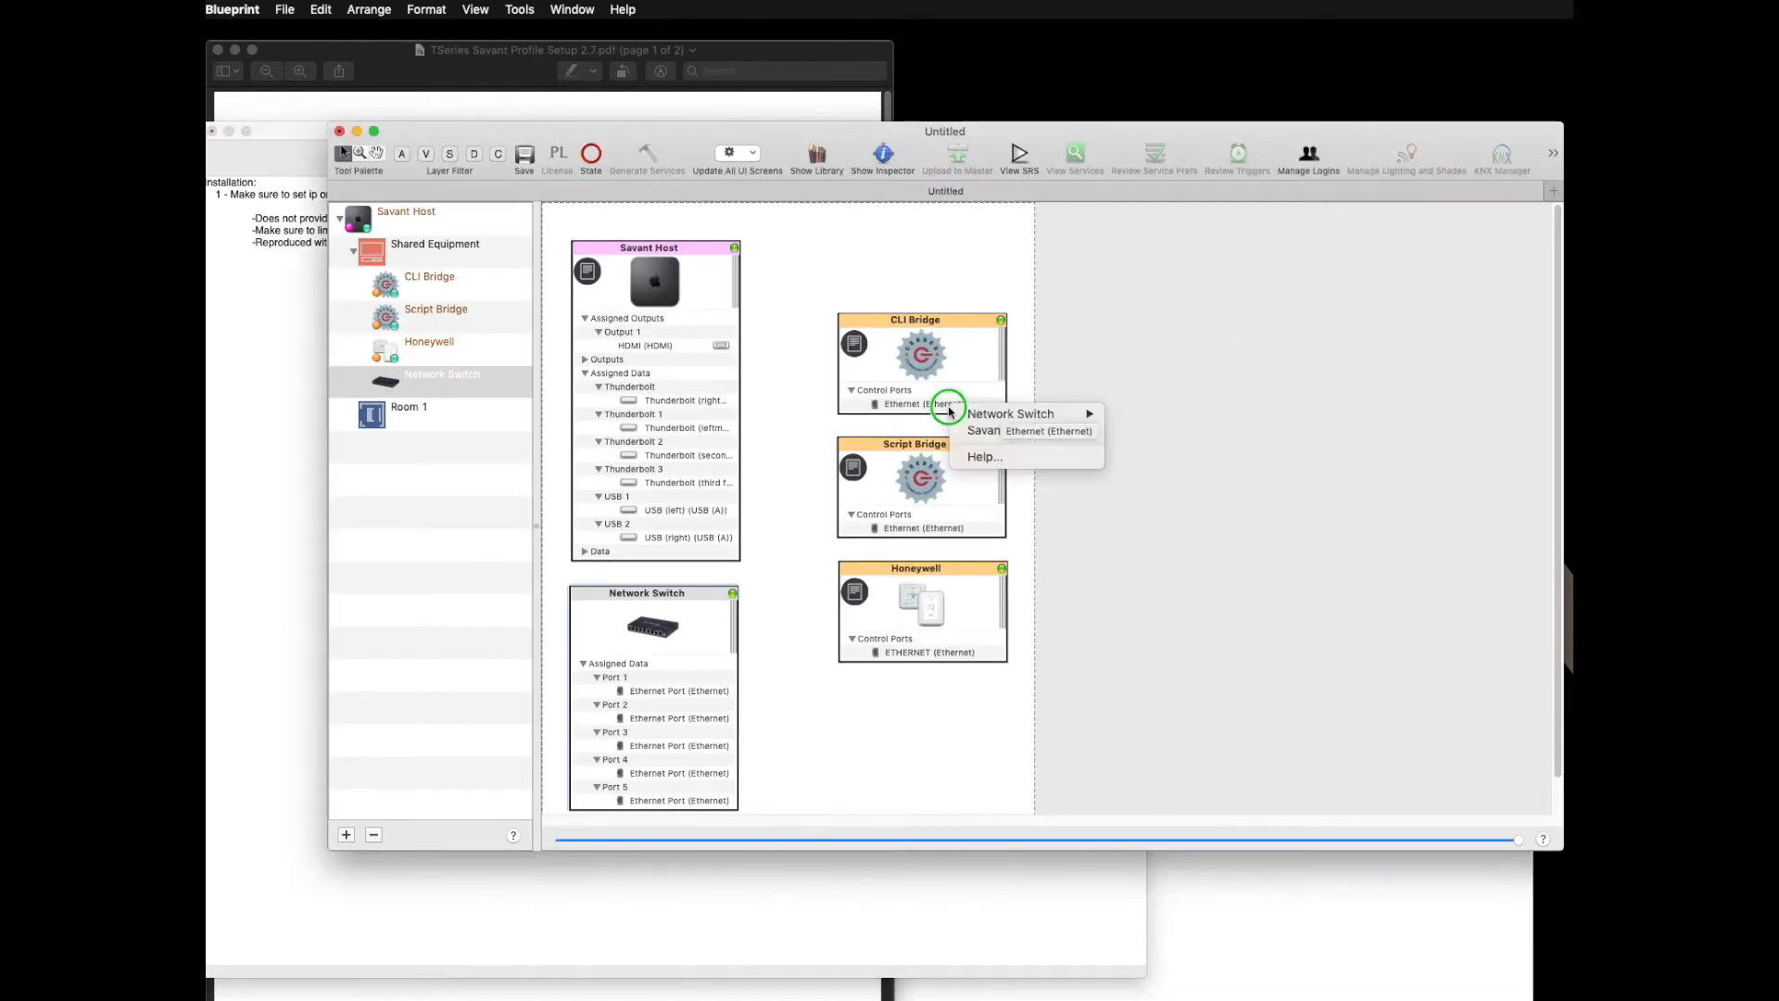
{"action": "mouse_move", "coordinate": [1035, 420]}
{"action": "left_click", "coordinate": [1163, 413]}
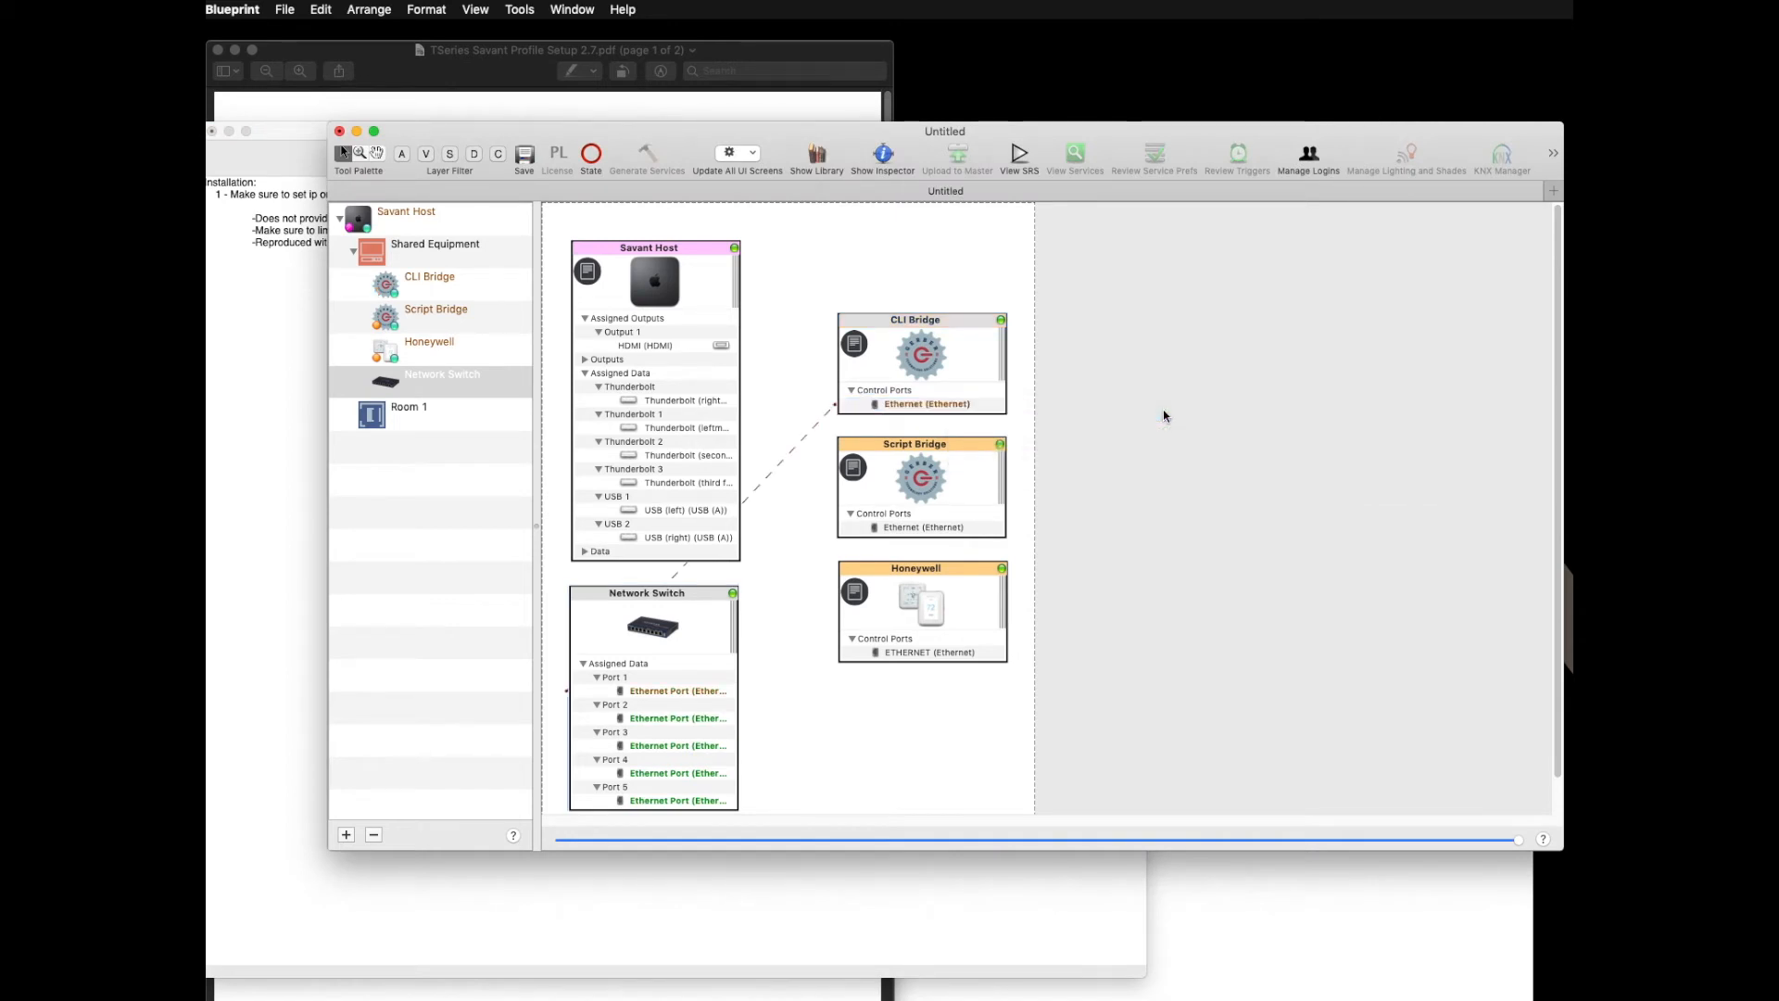
{"action": "type", "text": "127.0.0.1"}
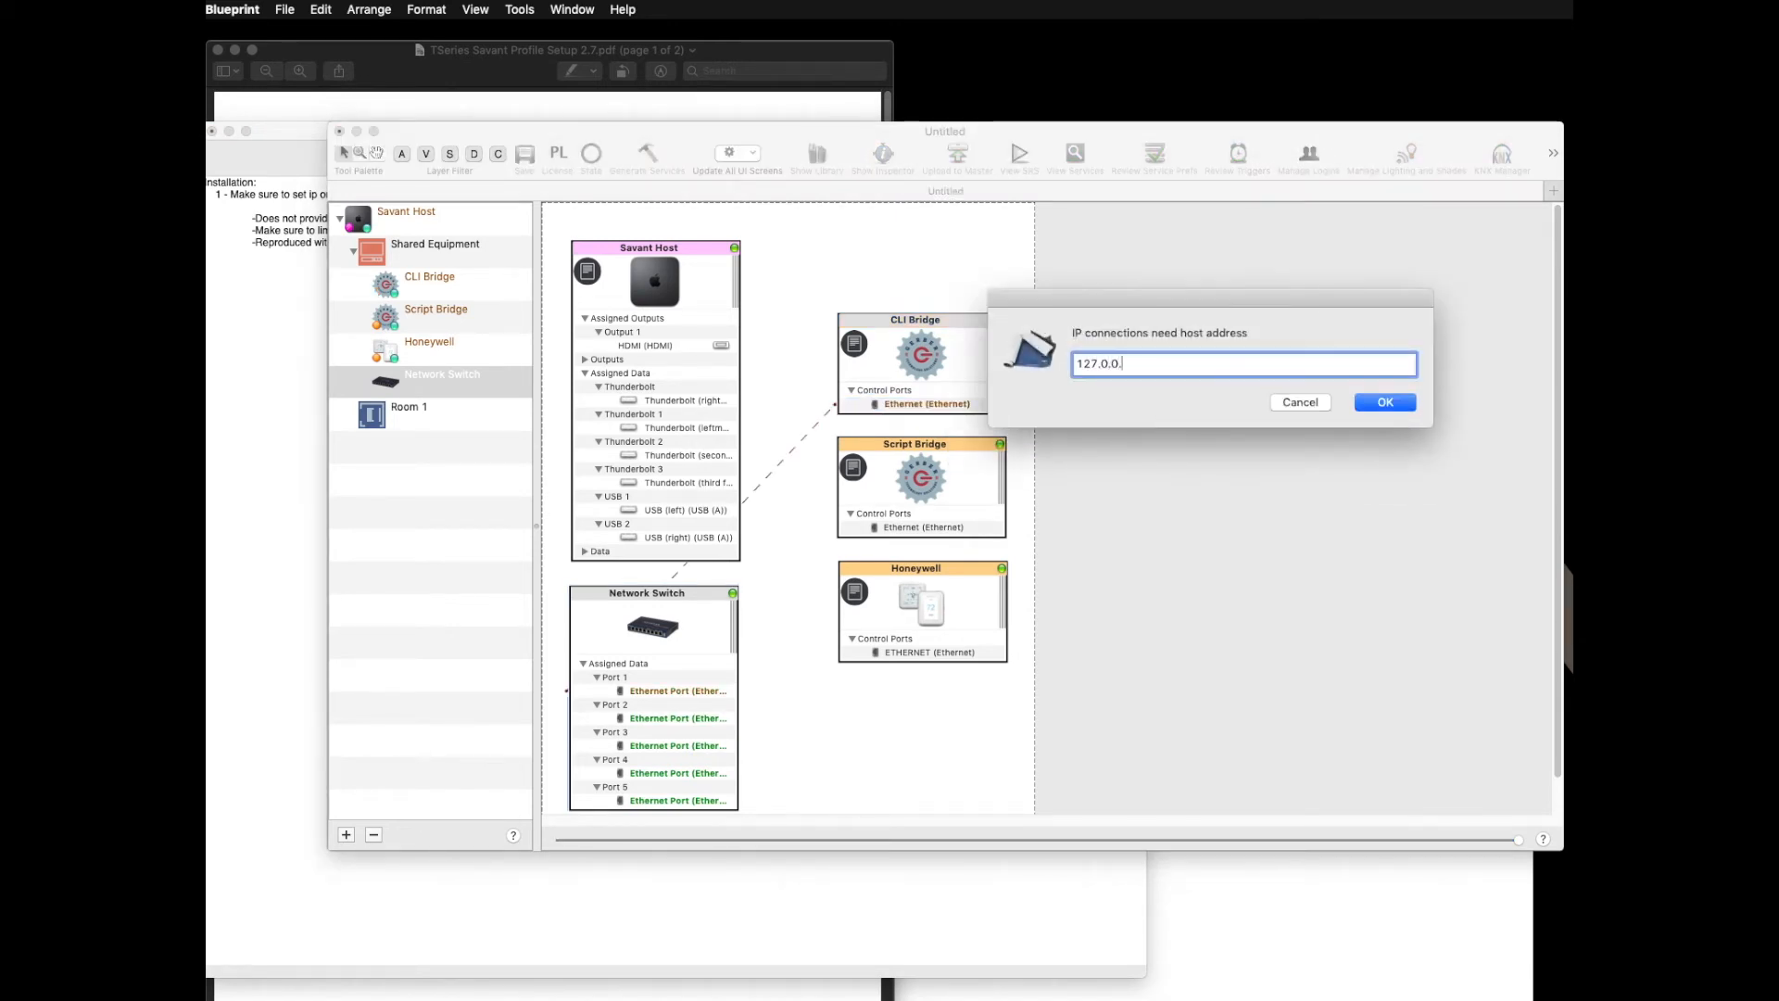
{"action": "key", "text": "Return"}
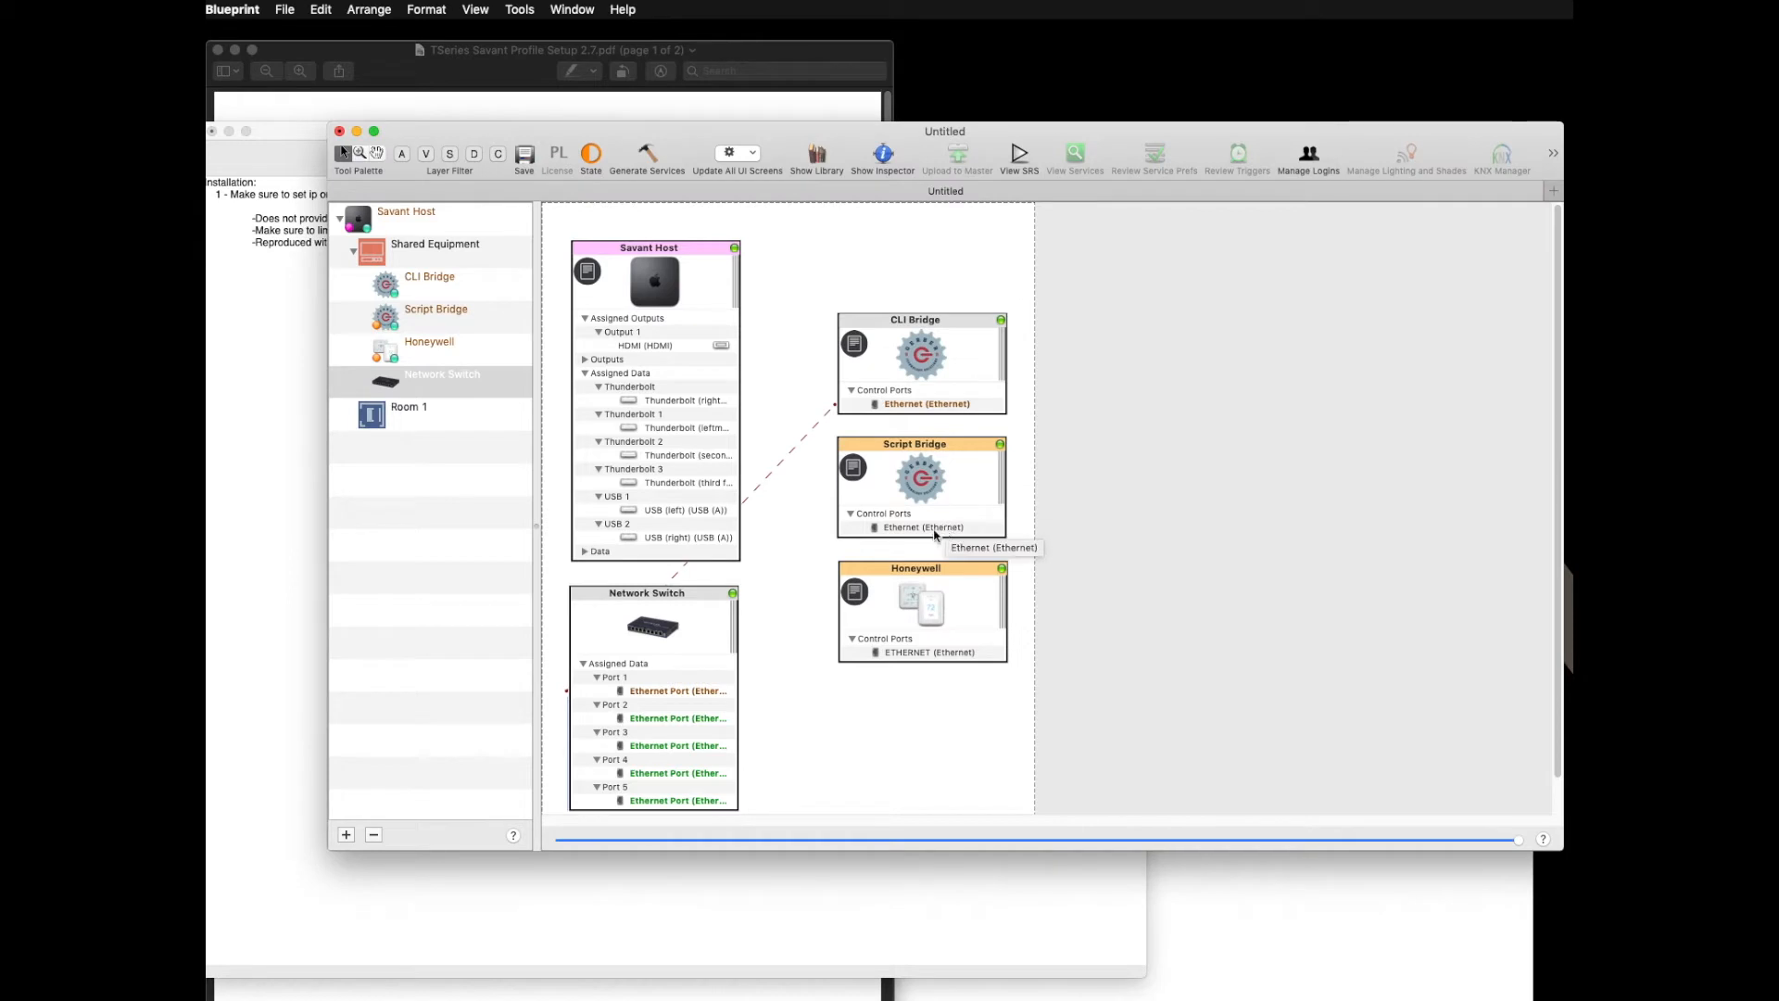
Step: Check the Honeywell component's notes for the wire address and connect its Ethernet port to the Network Switch with host address 127.0.0.1
{"action": "left_click", "coordinate": [913, 656]}
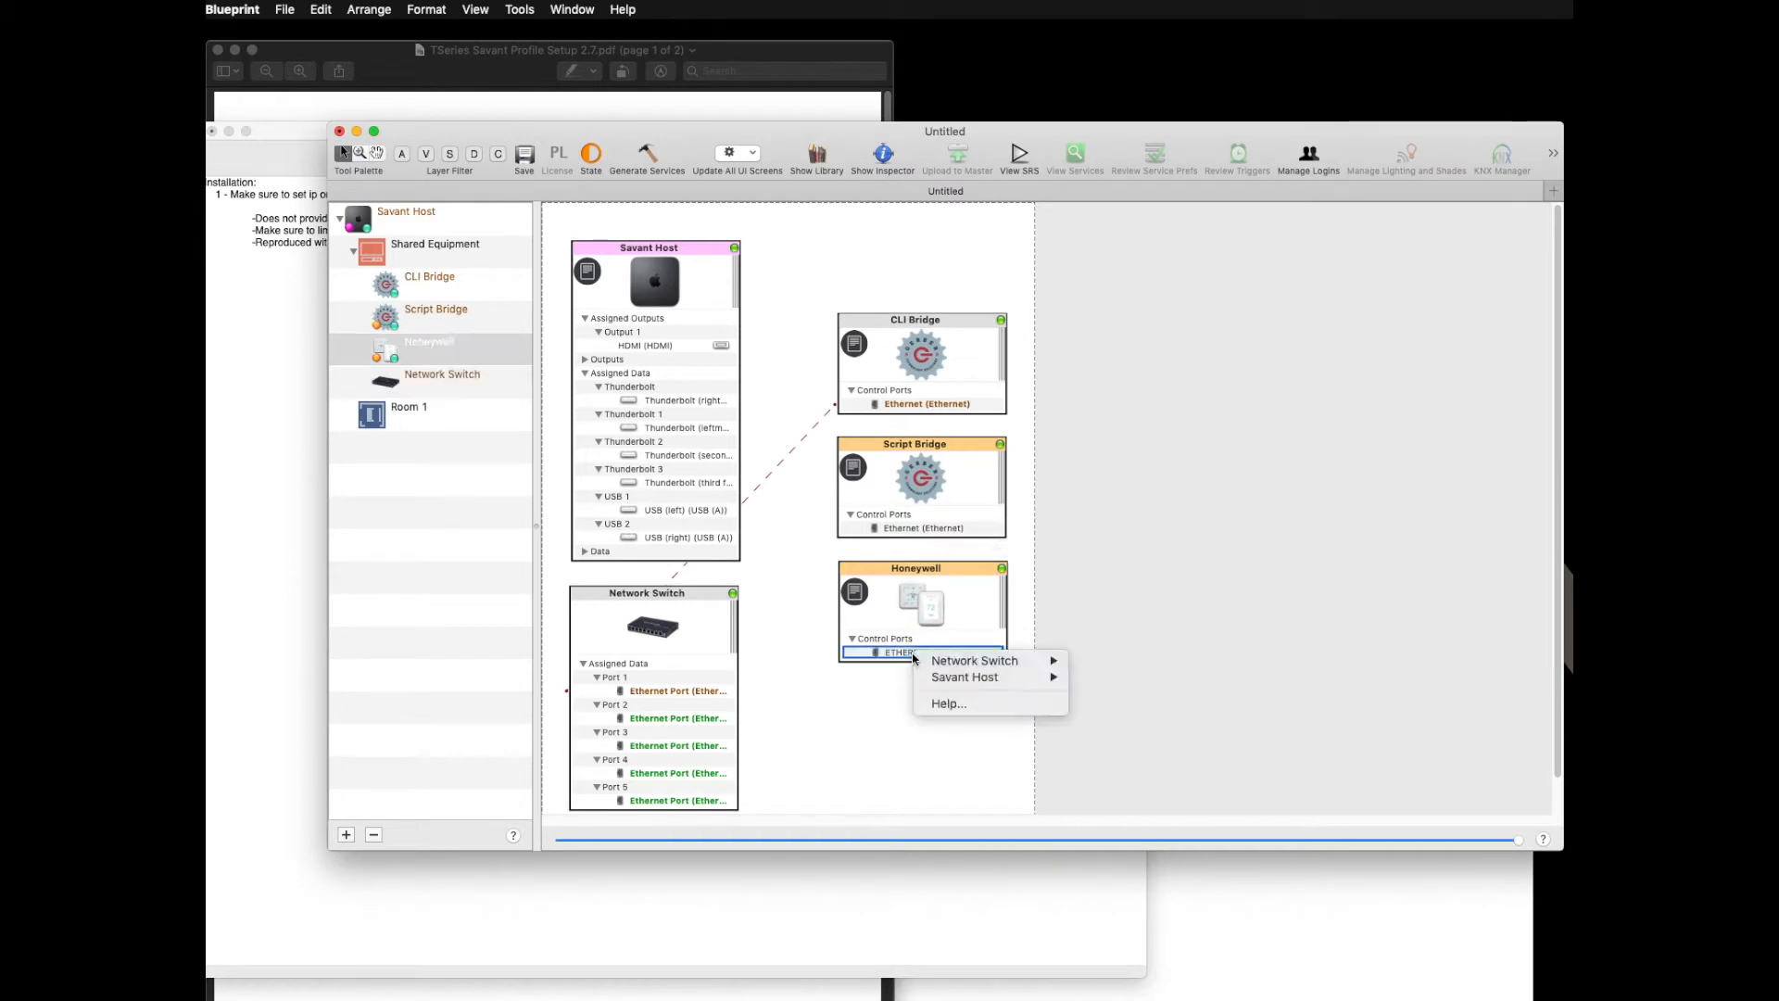
{"action": "left_click", "coordinate": [876, 716]}
{"action": "left_click", "coordinate": [854, 591]}
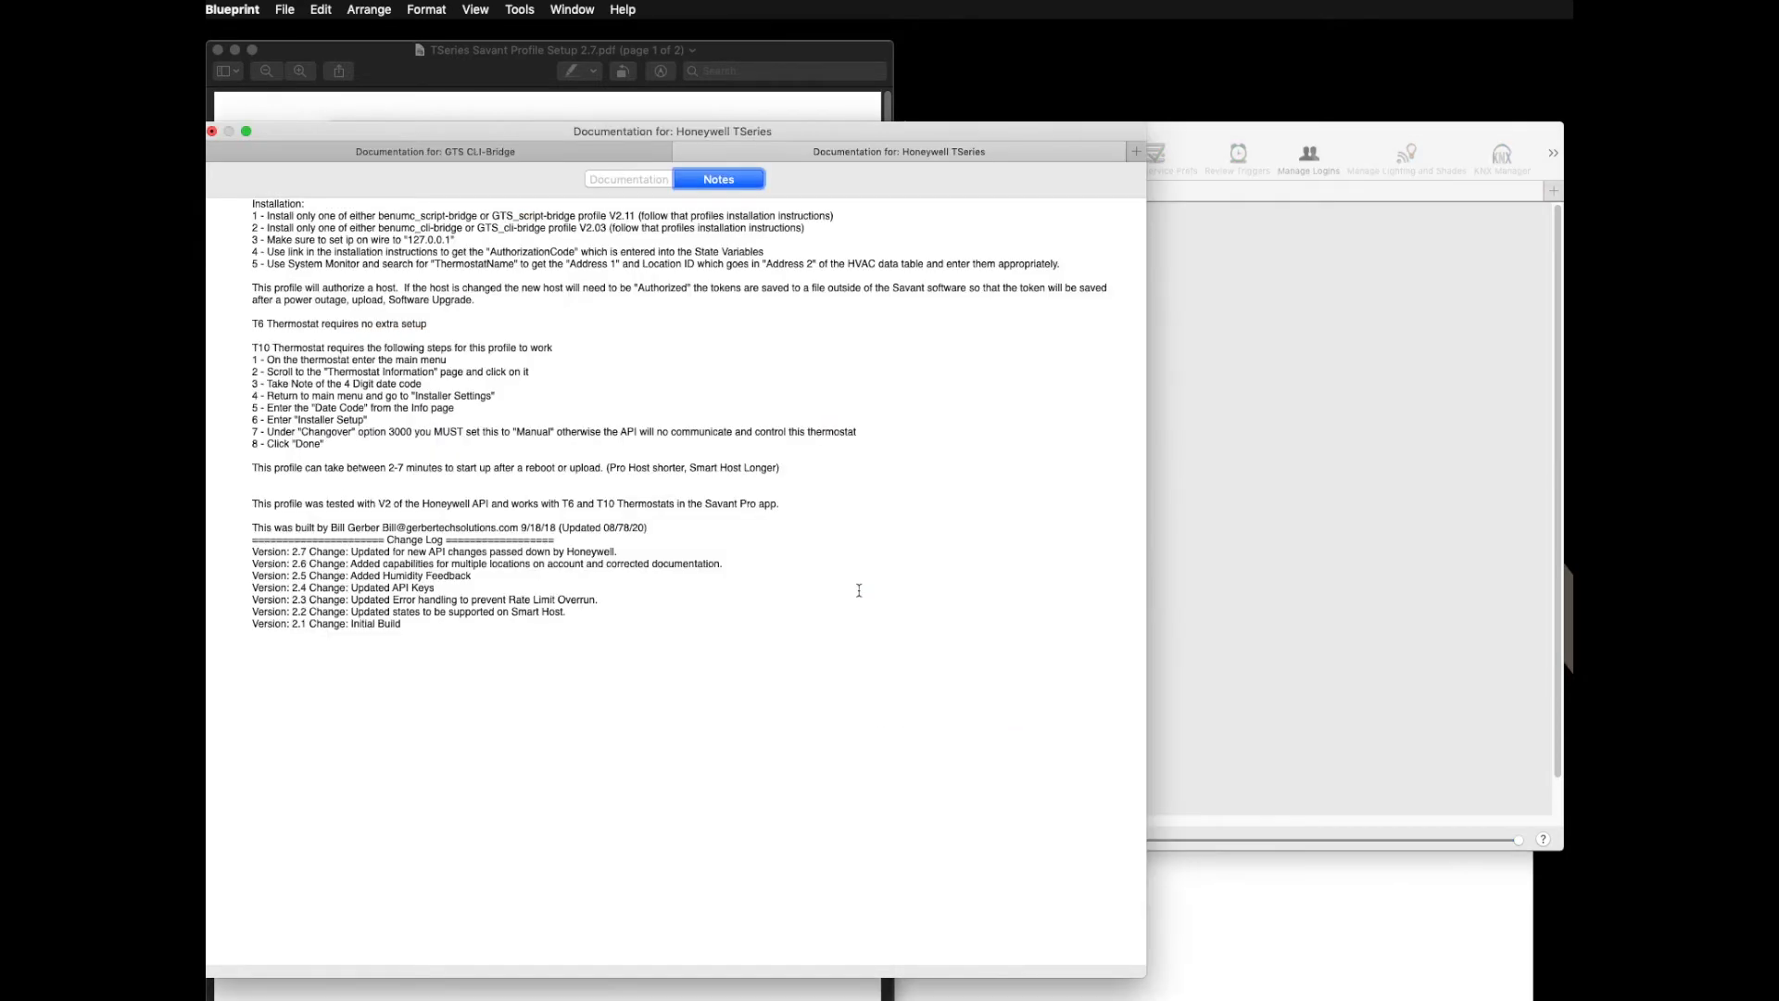
{"action": "left_click_drag", "start_coordinate": [404, 240], "coordinate": [454, 240]}
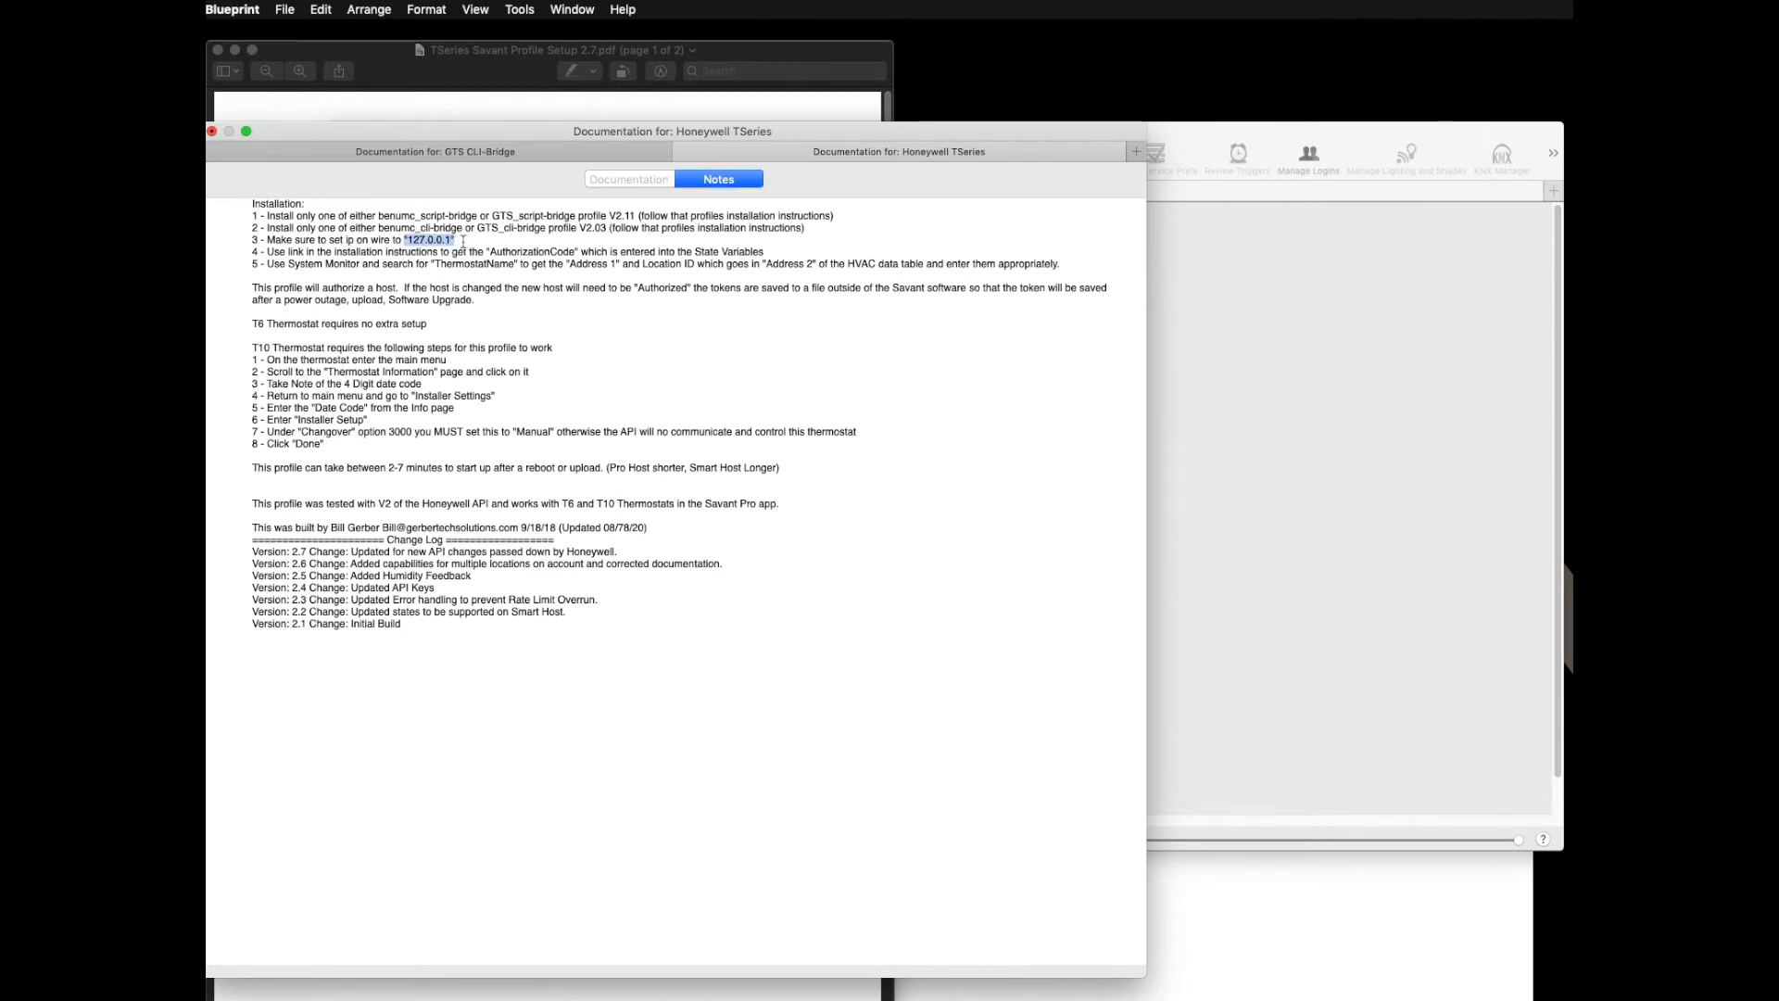
{"action": "left_click", "coordinate": [211, 131]}
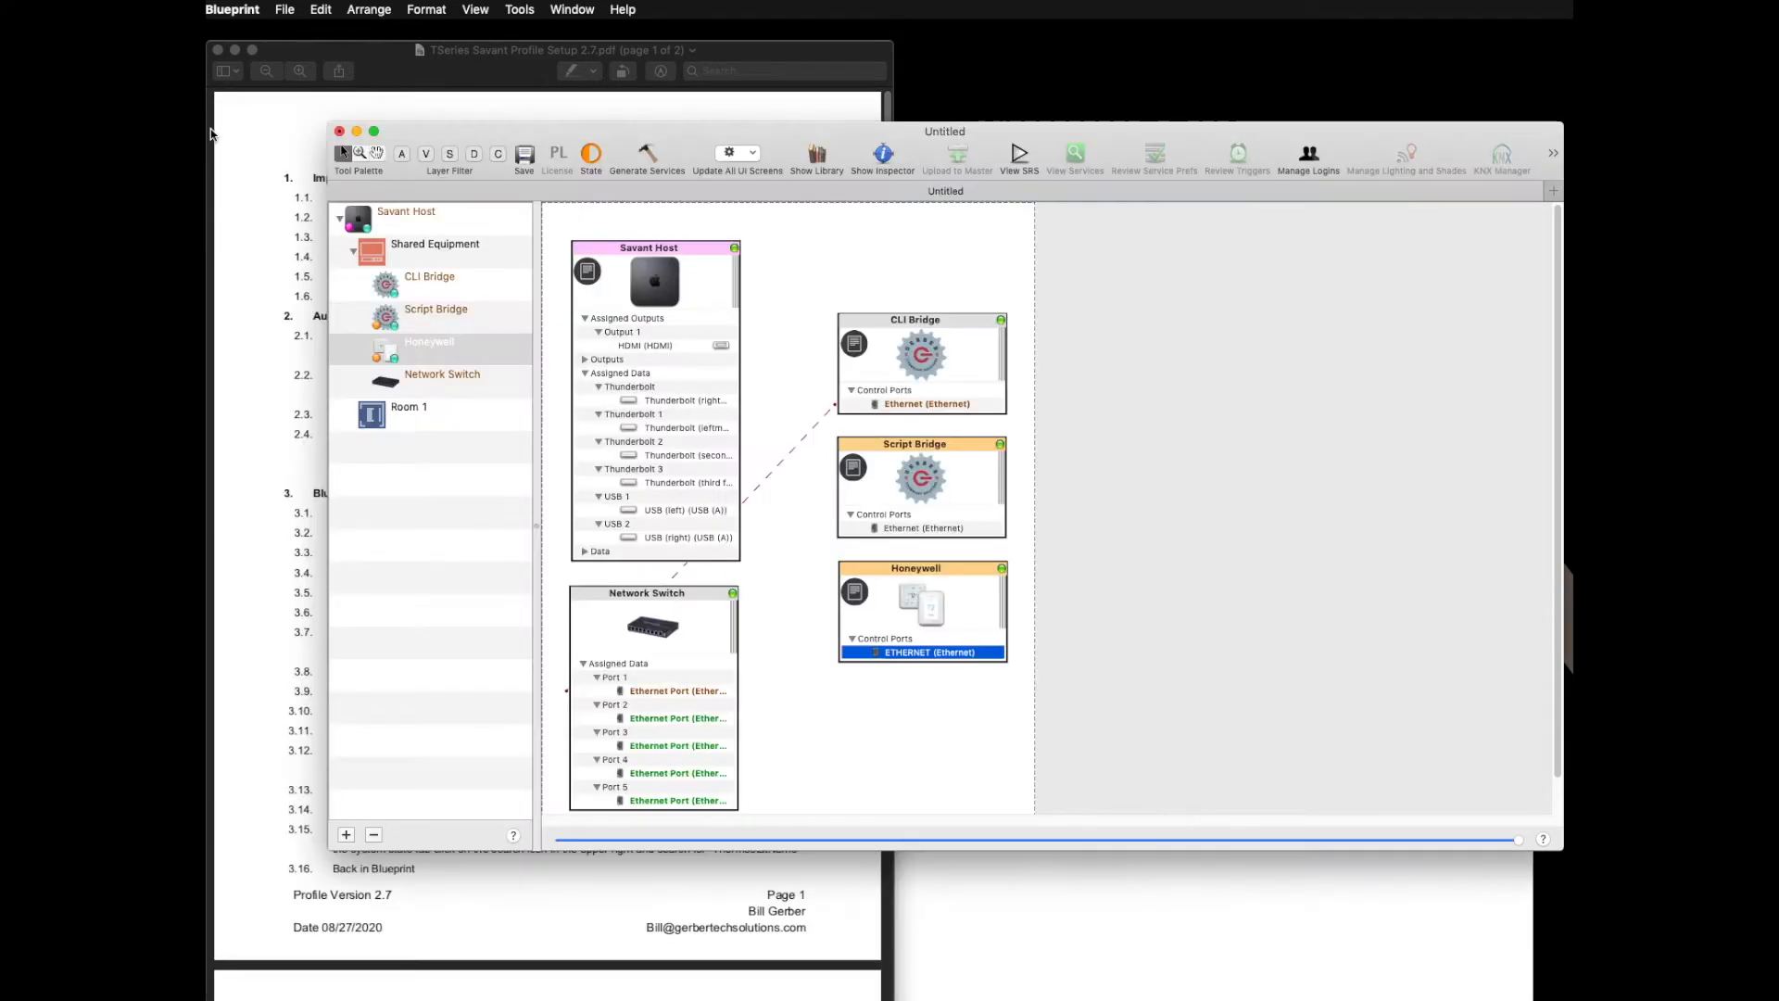
{"action": "right_click", "coordinate": [880, 651]}
{"action": "mouse_move", "coordinate": [964, 652]}
{"action": "left_click", "coordinate": [1120, 654]}
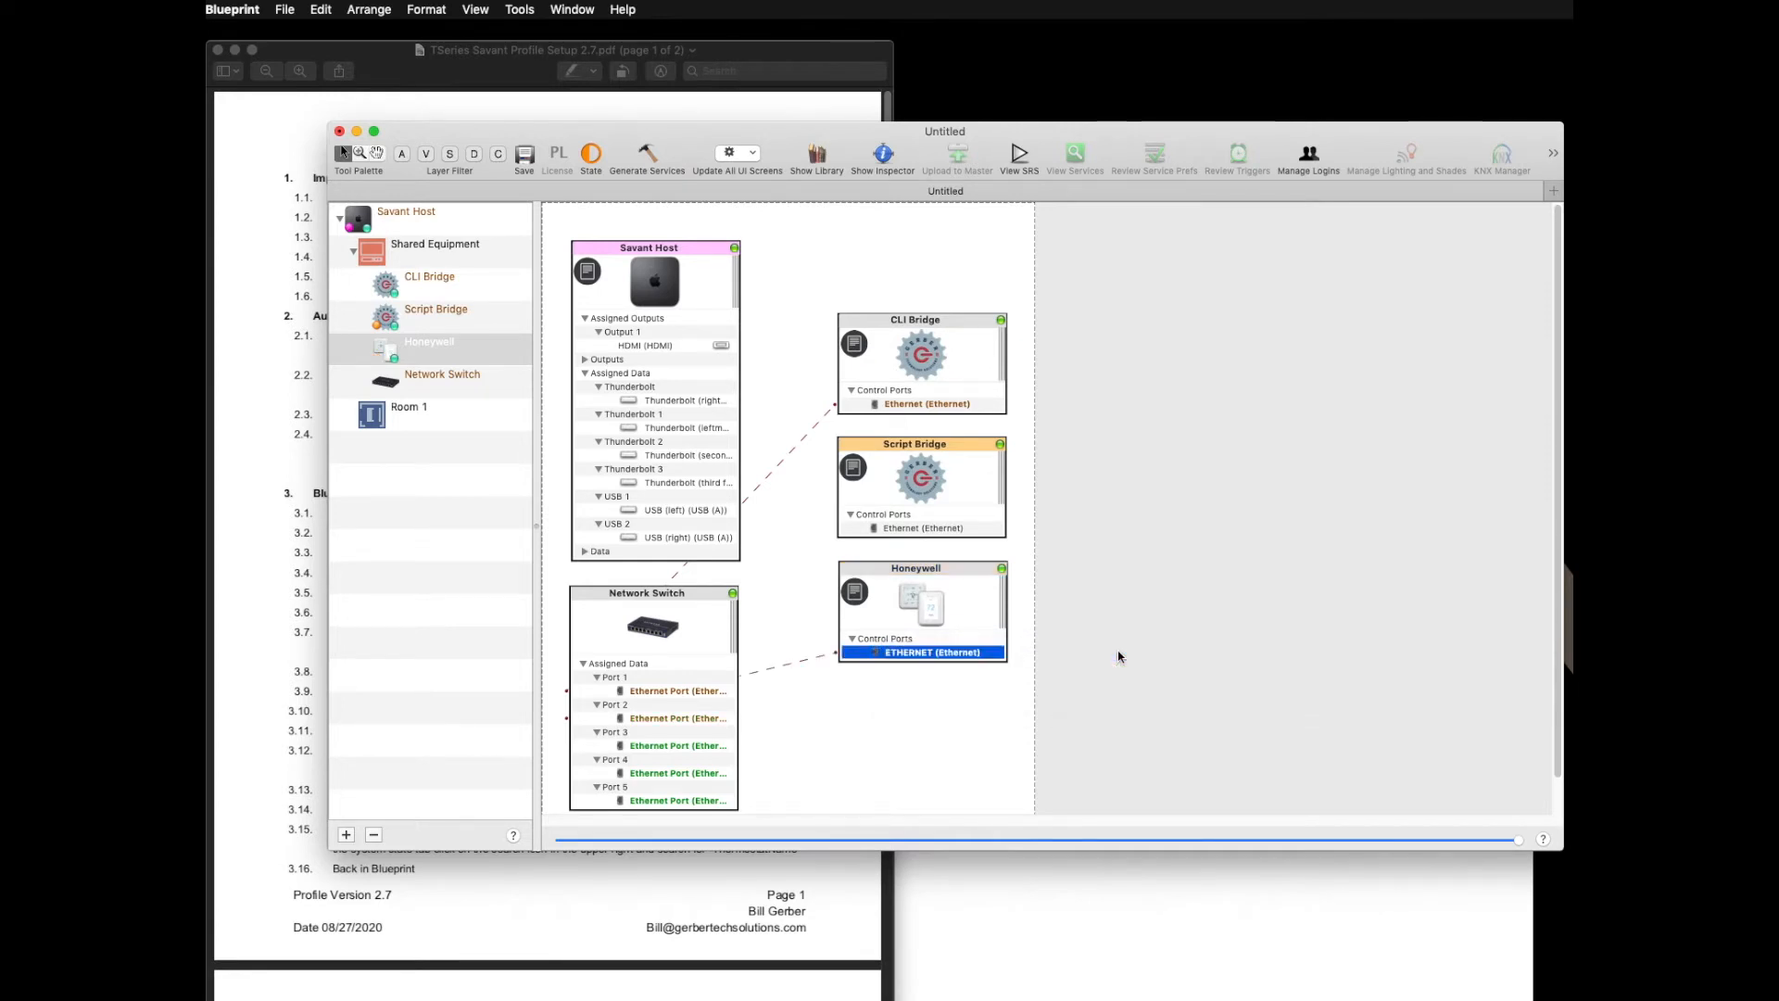
{"action": "type", "text": "127.0.0.1"}
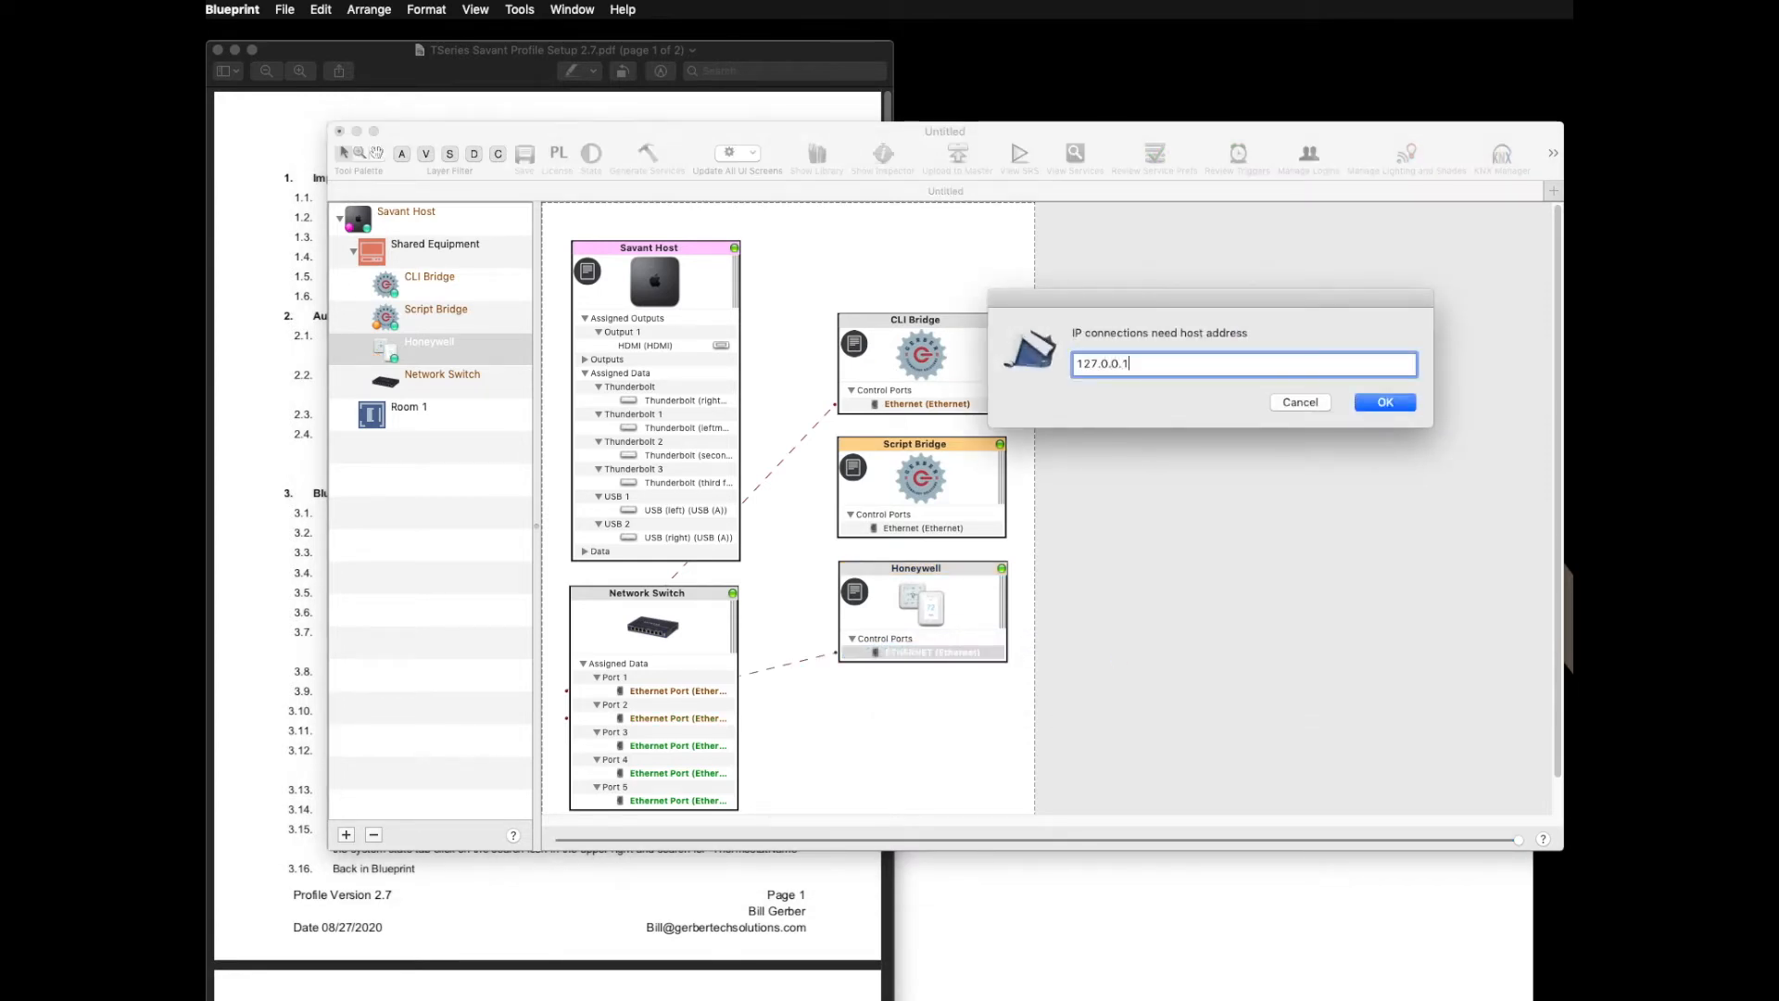
{"action": "type", "text": "."}
{"action": "key", "text": "Return"}
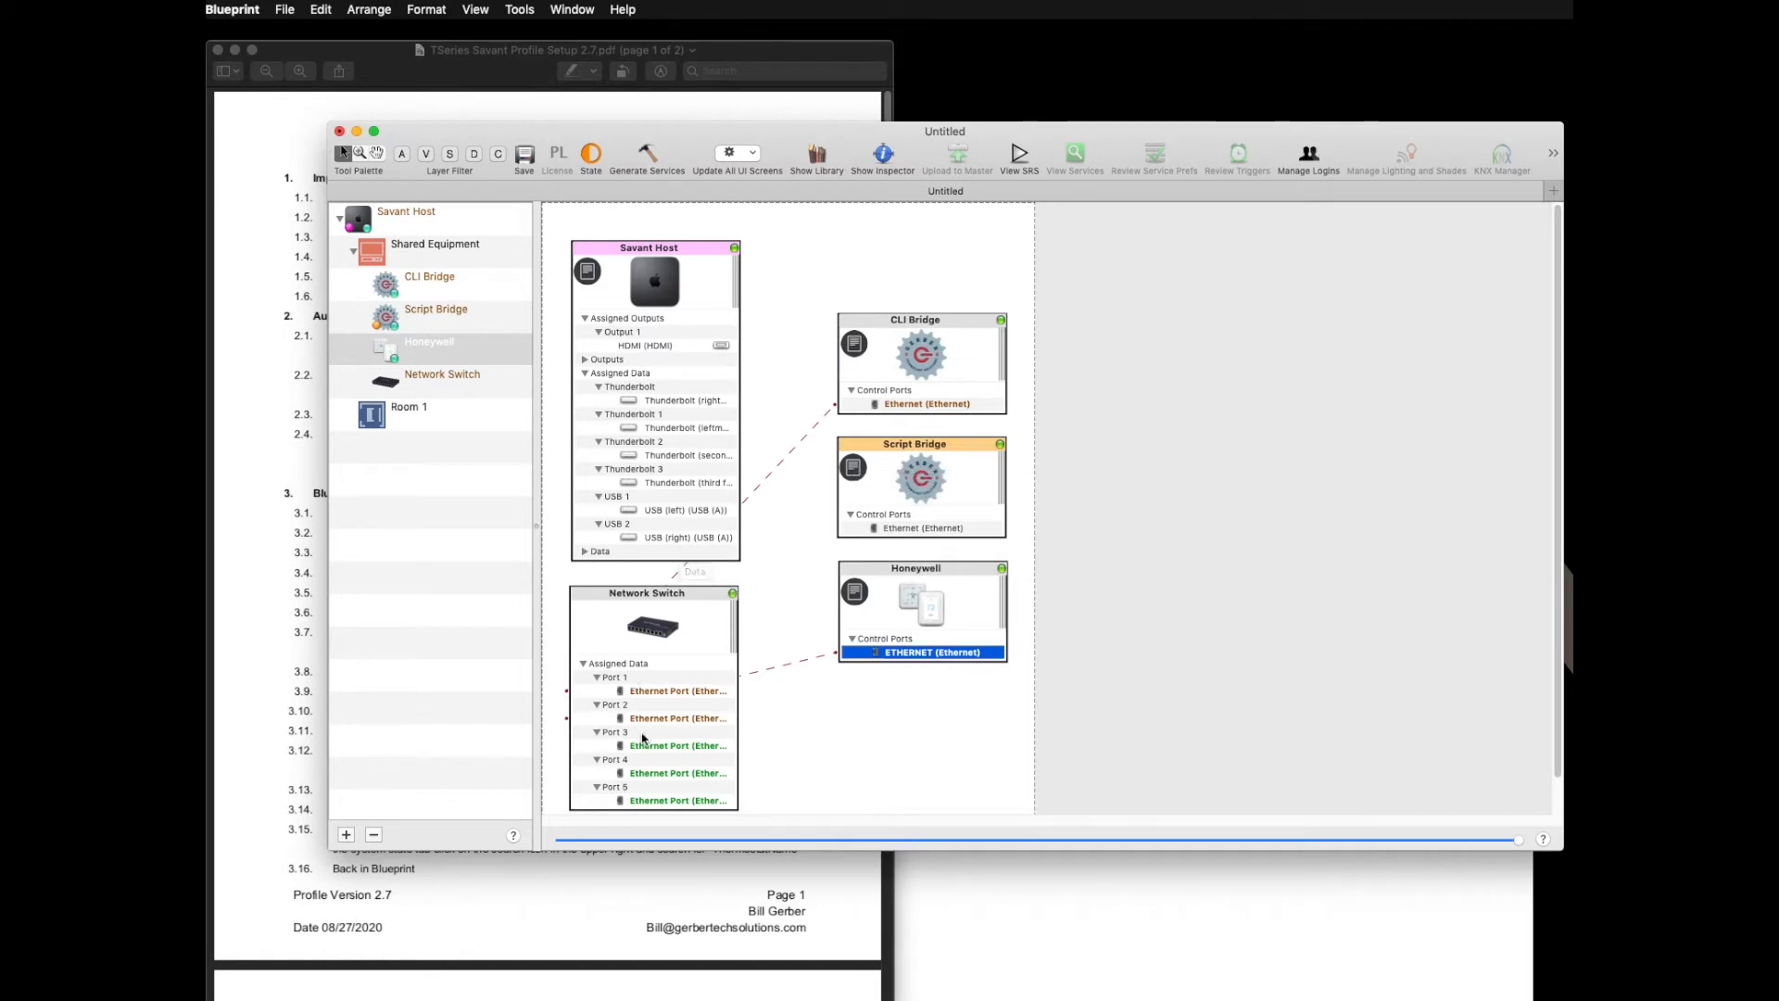
Step: Connect Port 3 of the Network Switch to the Savant Host's Ethernet port and move the switch up directly beneath the host
{"action": "right_click", "coordinate": [648, 747]}
{"action": "mouse_move", "coordinate": [658, 755]}
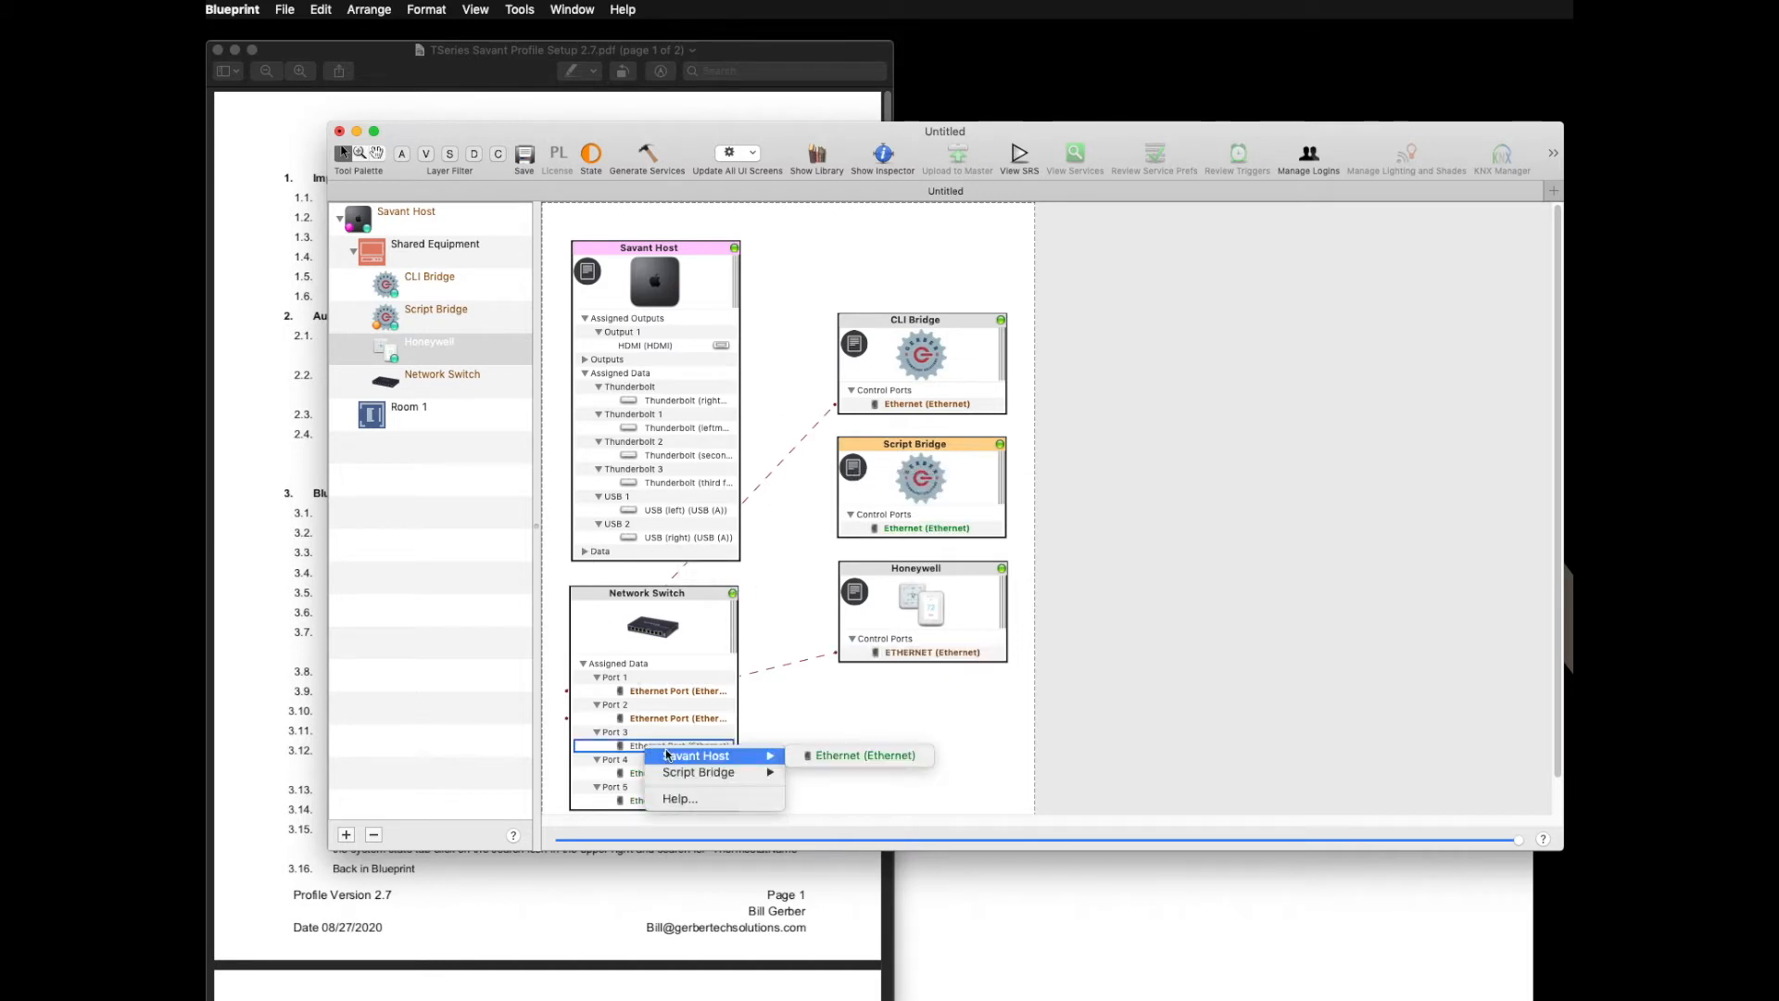
{"action": "left_click", "coordinate": [858, 756]}
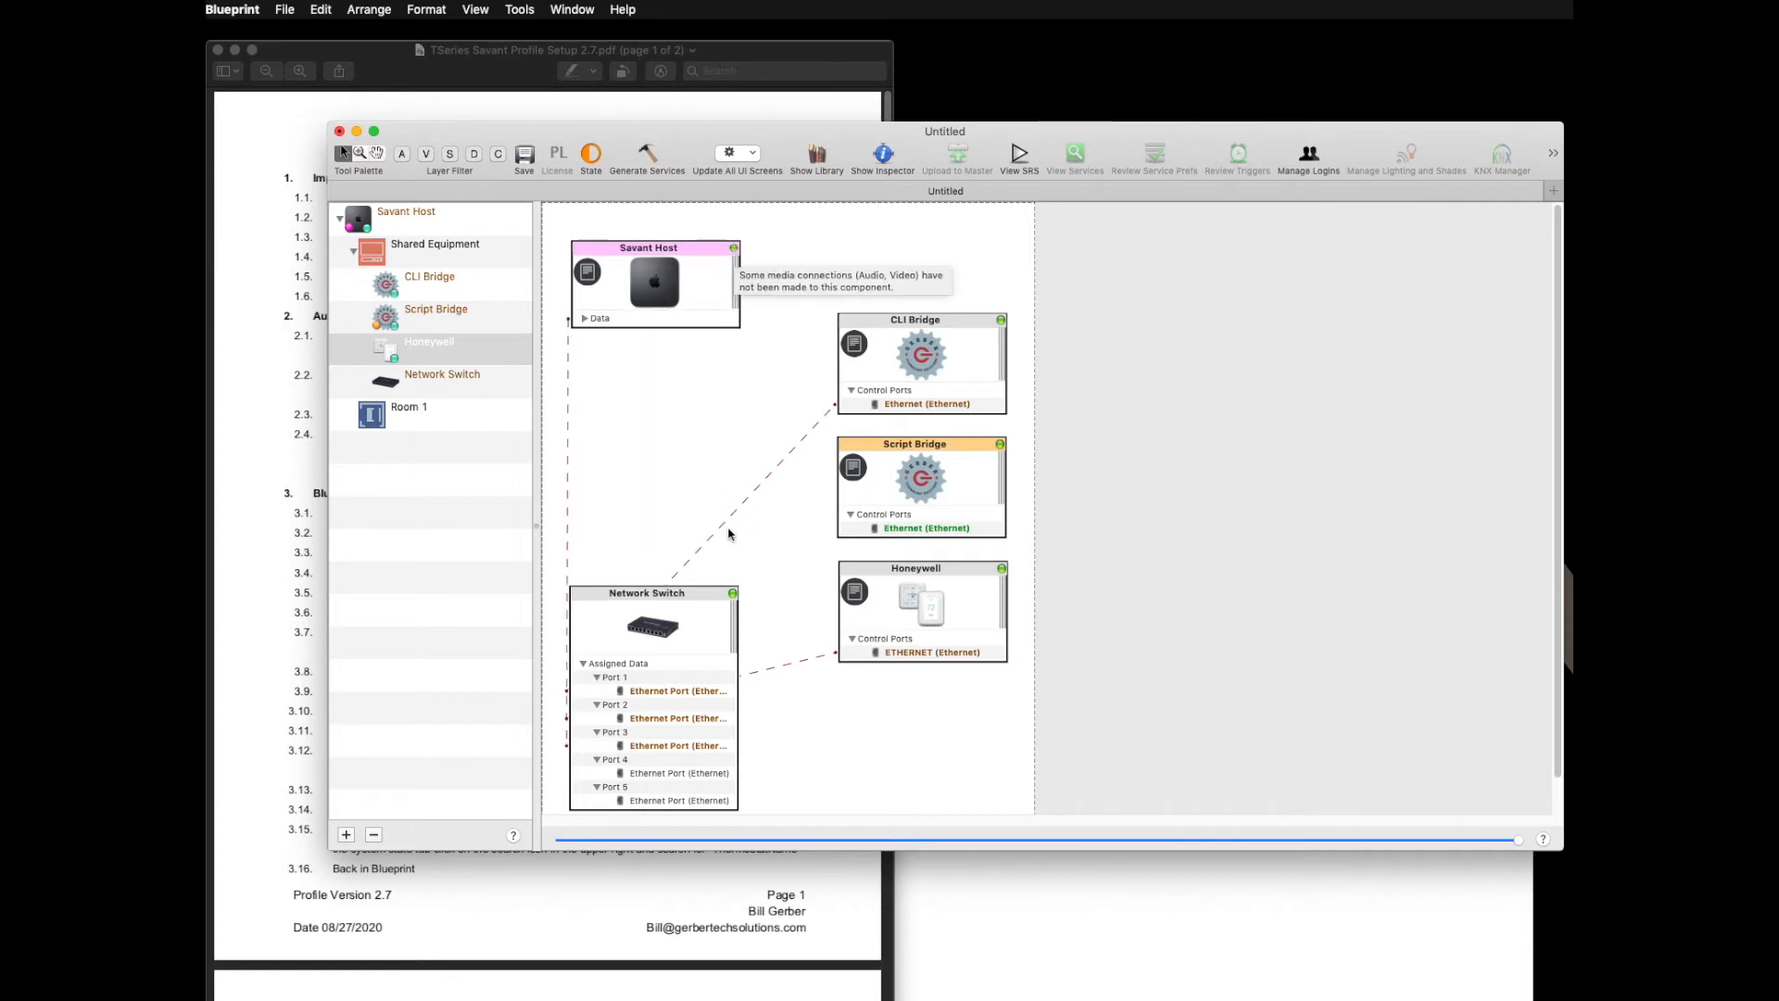
{"action": "left_click_drag", "start_coordinate": [718, 597], "coordinate": [718, 358]}
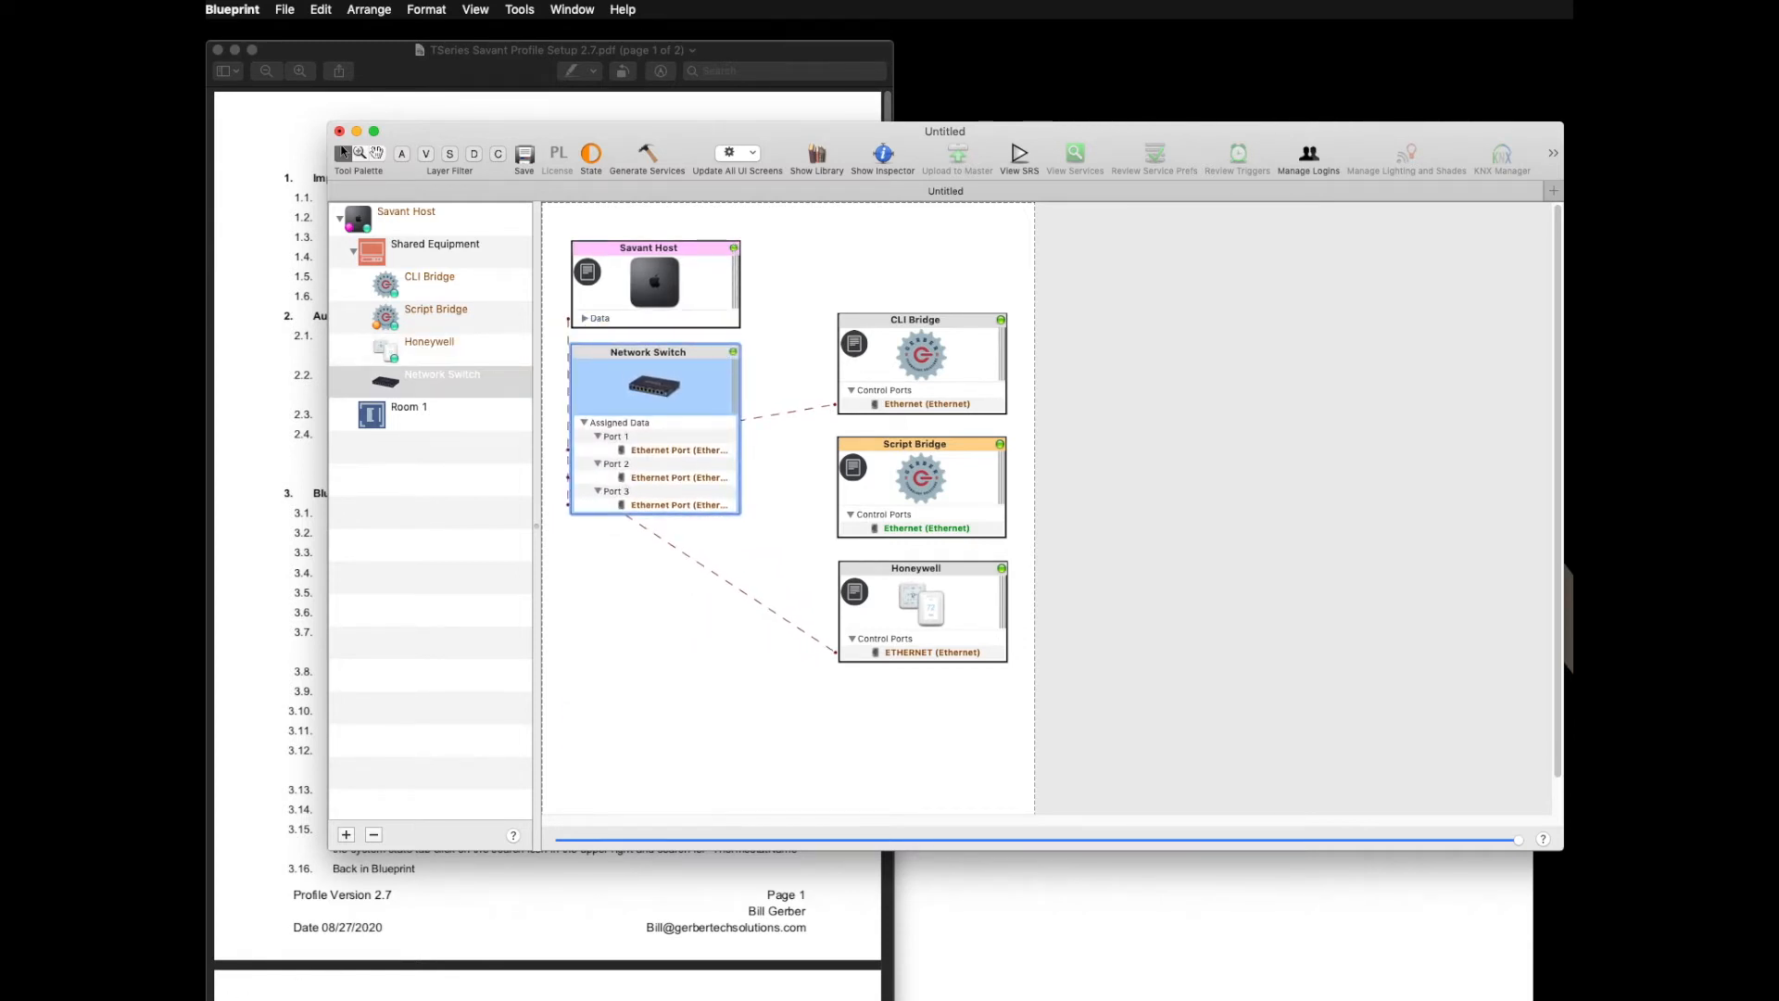
Step: Look up the host's IP in System Monitor, return to Blueprint and connect the Script Bridge to the Network Switch with address 192.168.91.73
{"action": "left_click", "coordinate": [227, 807]}
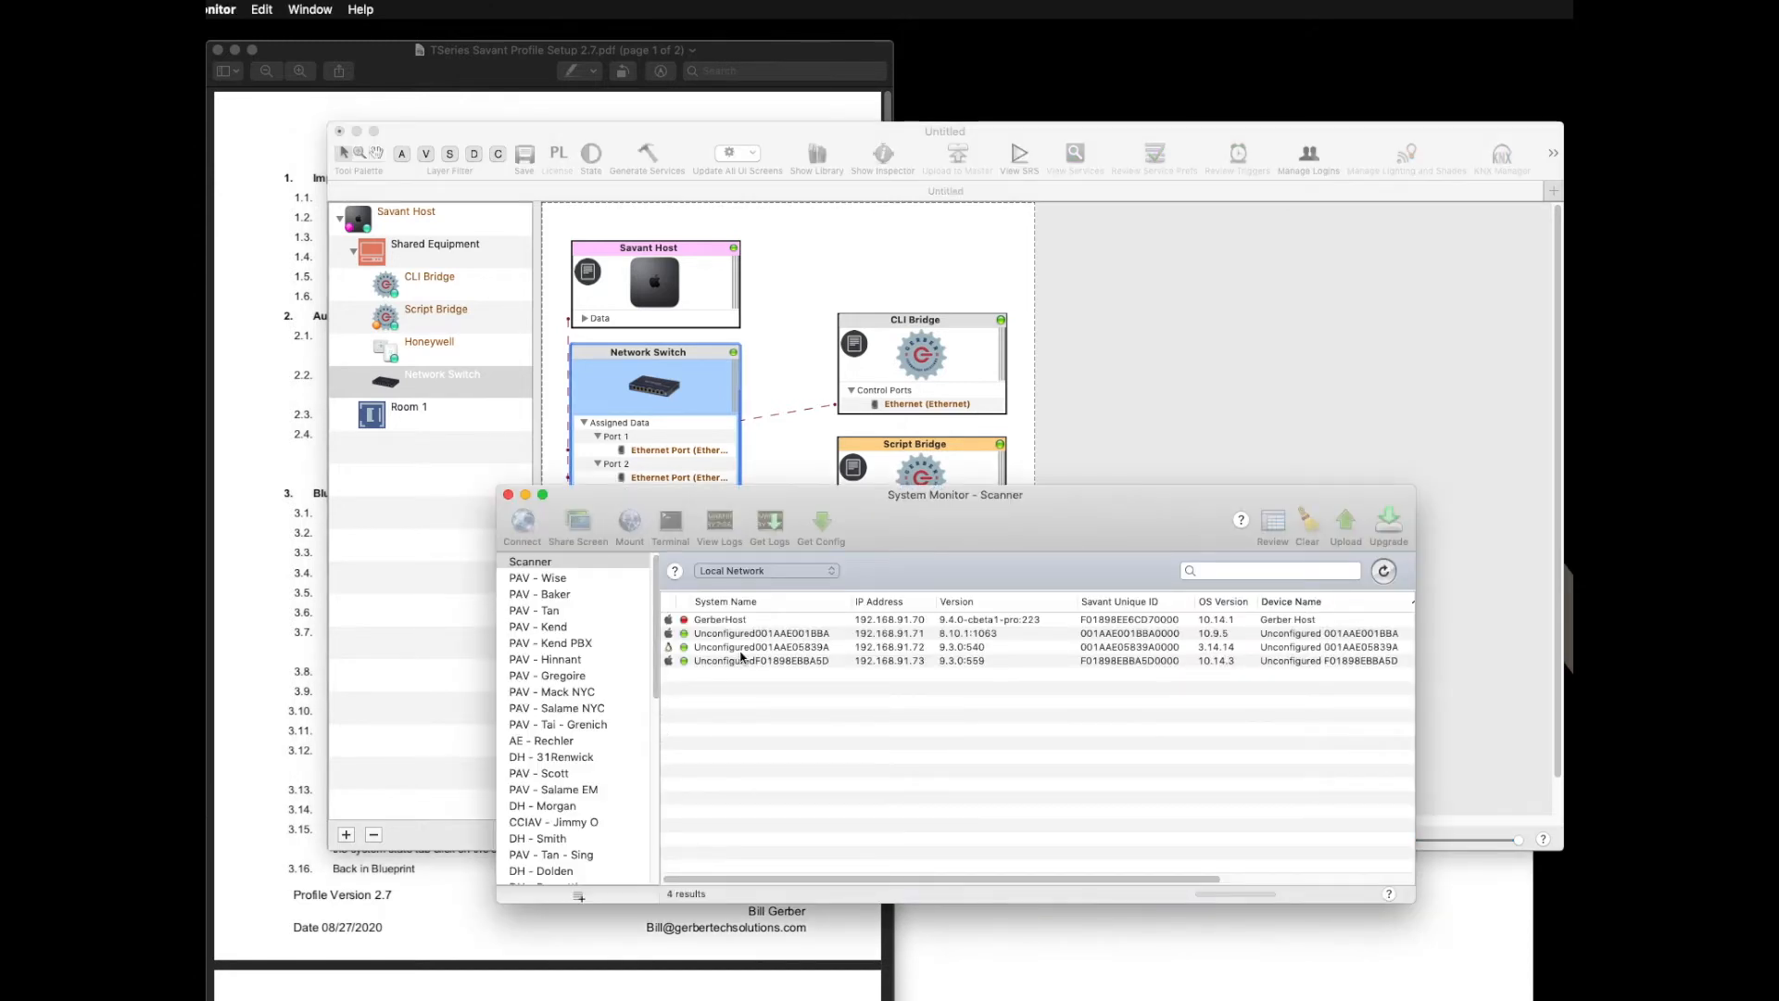
{"action": "left_click", "coordinate": [744, 663]}
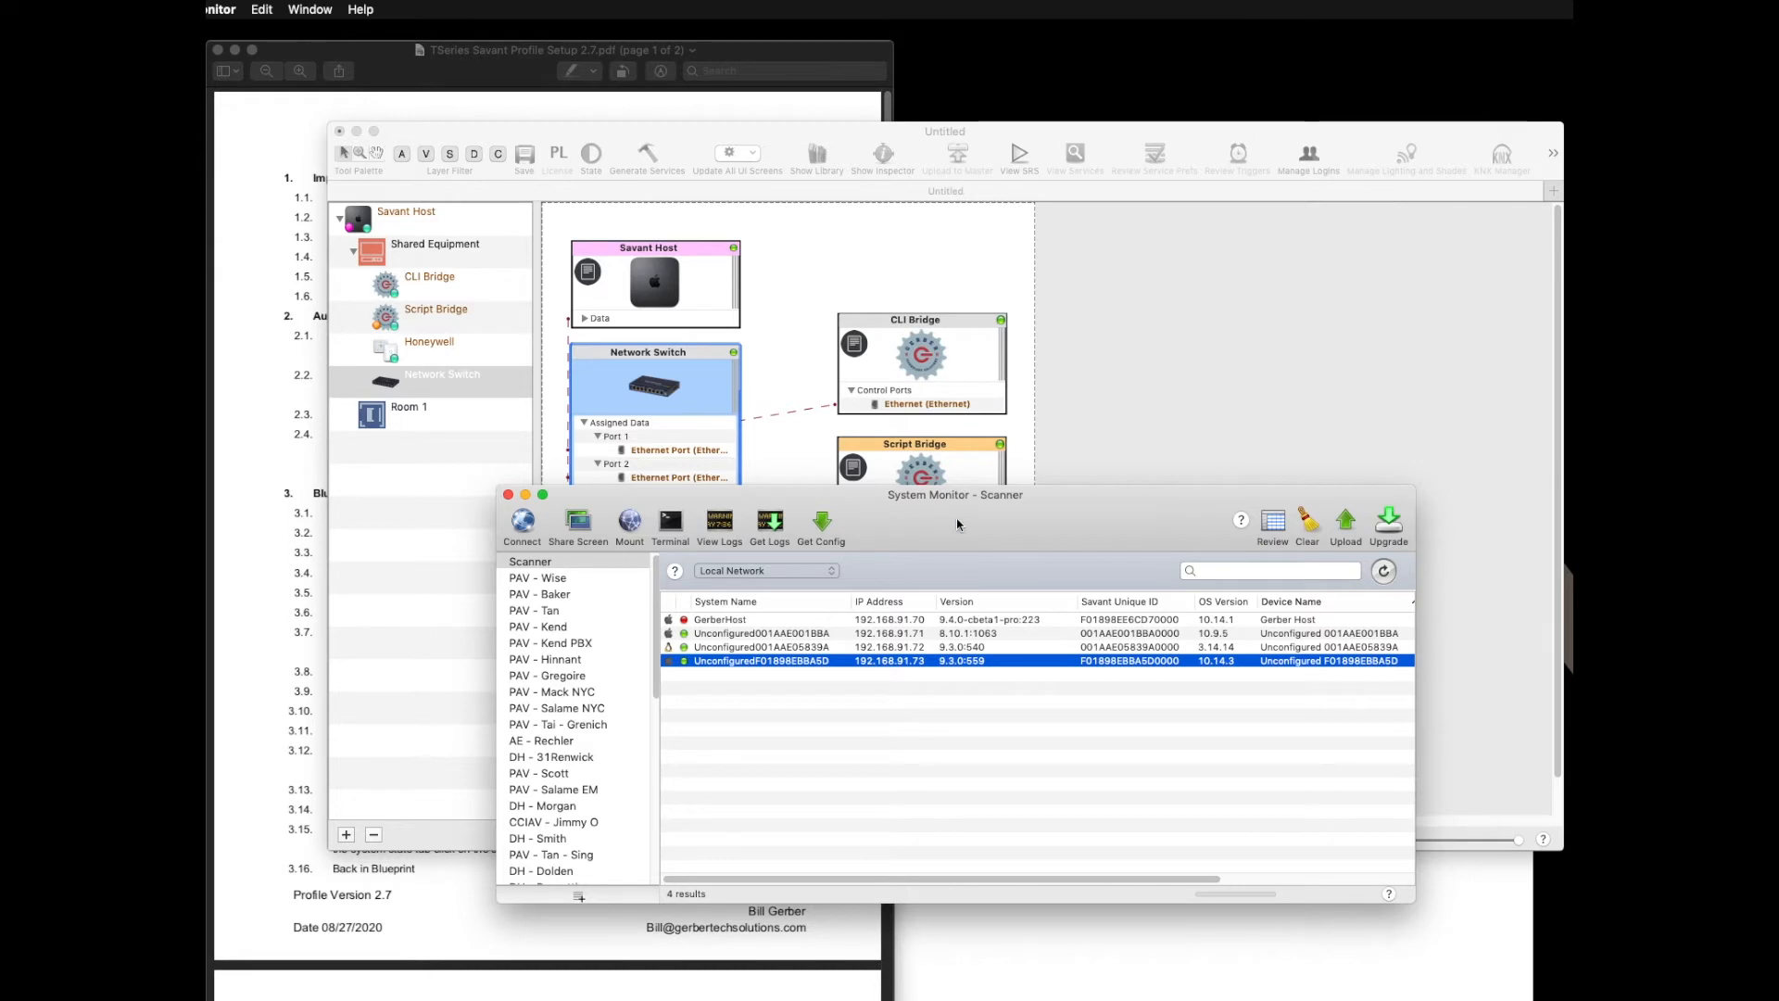
{"action": "left_click", "coordinate": [969, 473]}
{"action": "left_click", "coordinate": [932, 526]}
{"action": "mouse_move", "coordinate": [1019, 531]}
{"action": "left_click", "coordinate": [1135, 532]}
{"action": "type", "text": "19"}
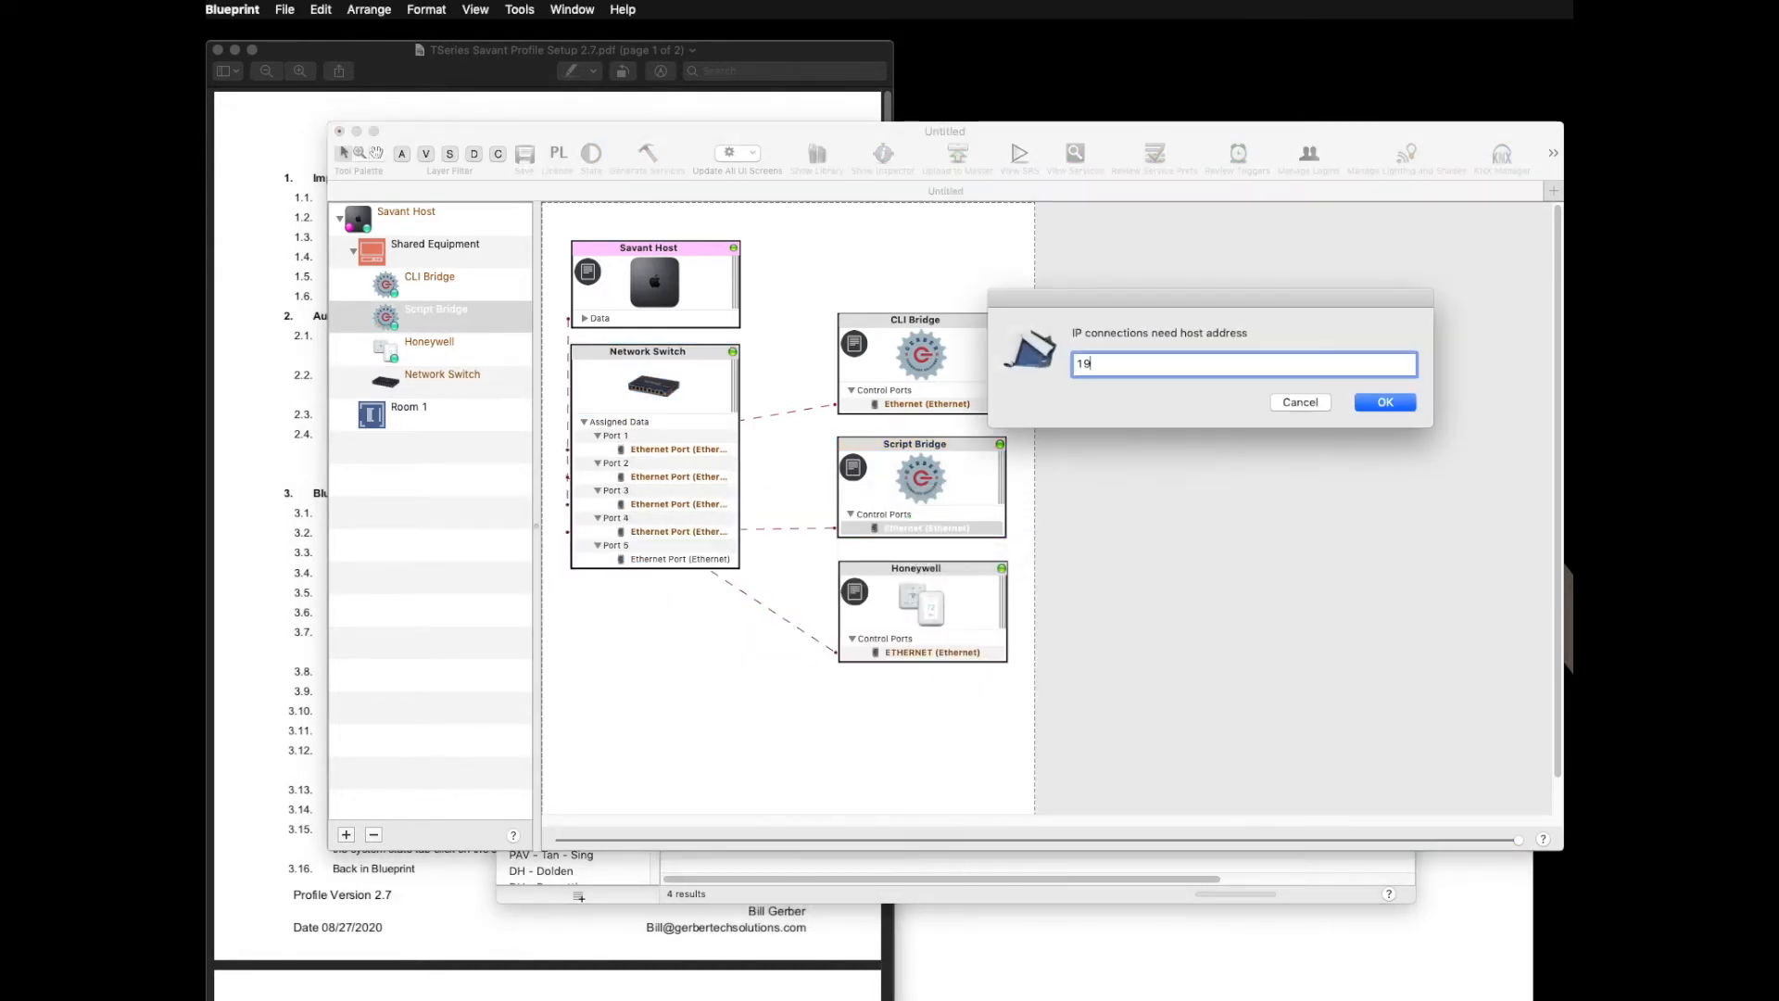
{"action": "type", "text": "2.168.91.73"}
{"action": "key", "text": "Return"}
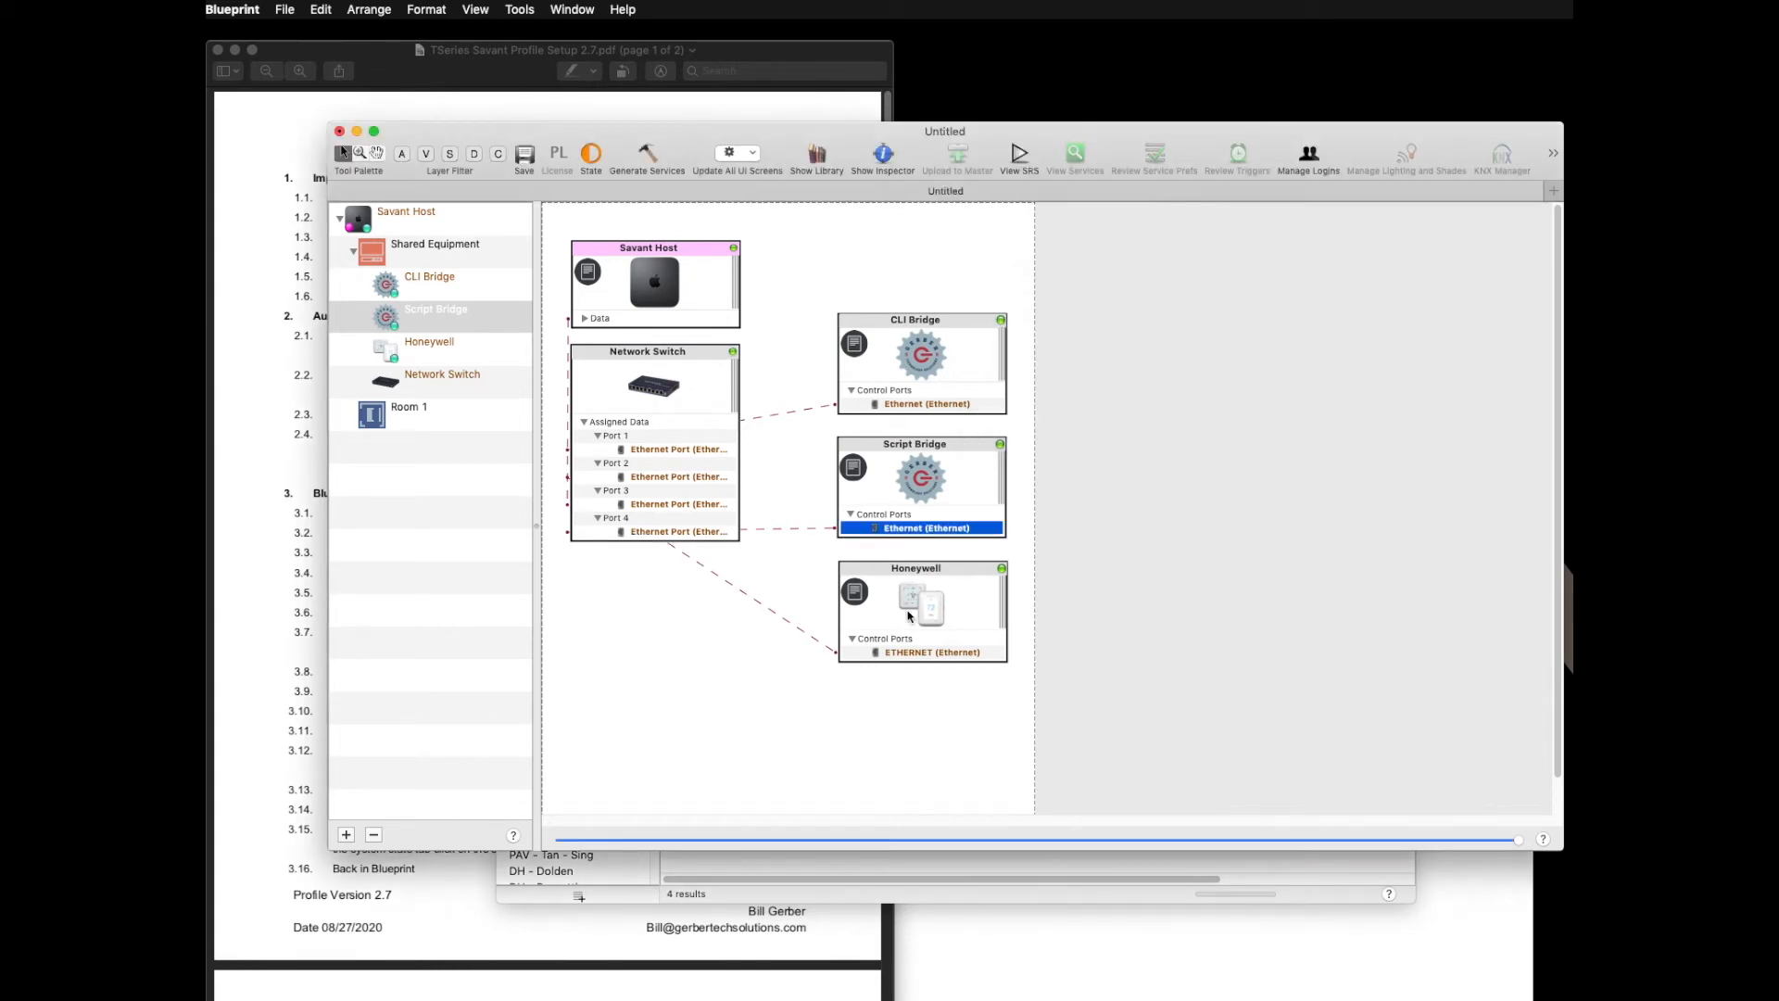
Step: Check the setup PDF's Script Bridge instruction, return to Blueprint and set the Script Bridge's host name to Room 1 in its inspector
{"action": "left_click", "coordinate": [437, 882]}
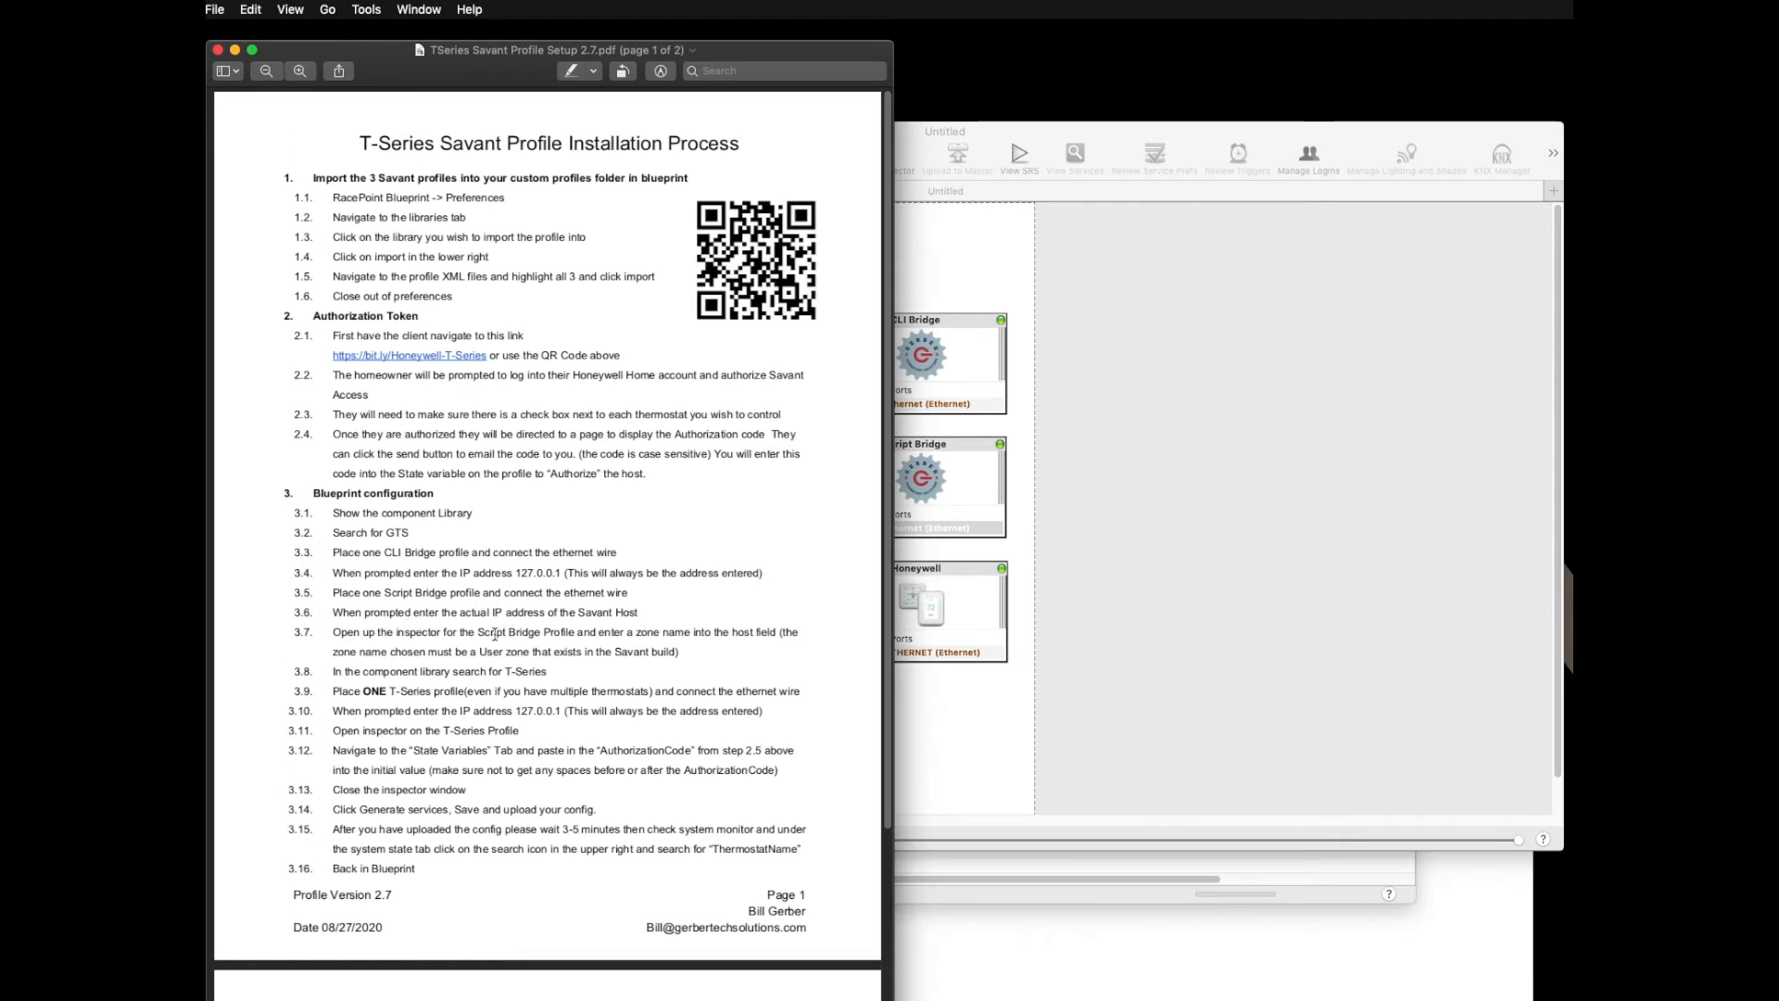
{"action": "left_click_drag", "start_coordinate": [479, 631], "coordinate": [550, 639]}
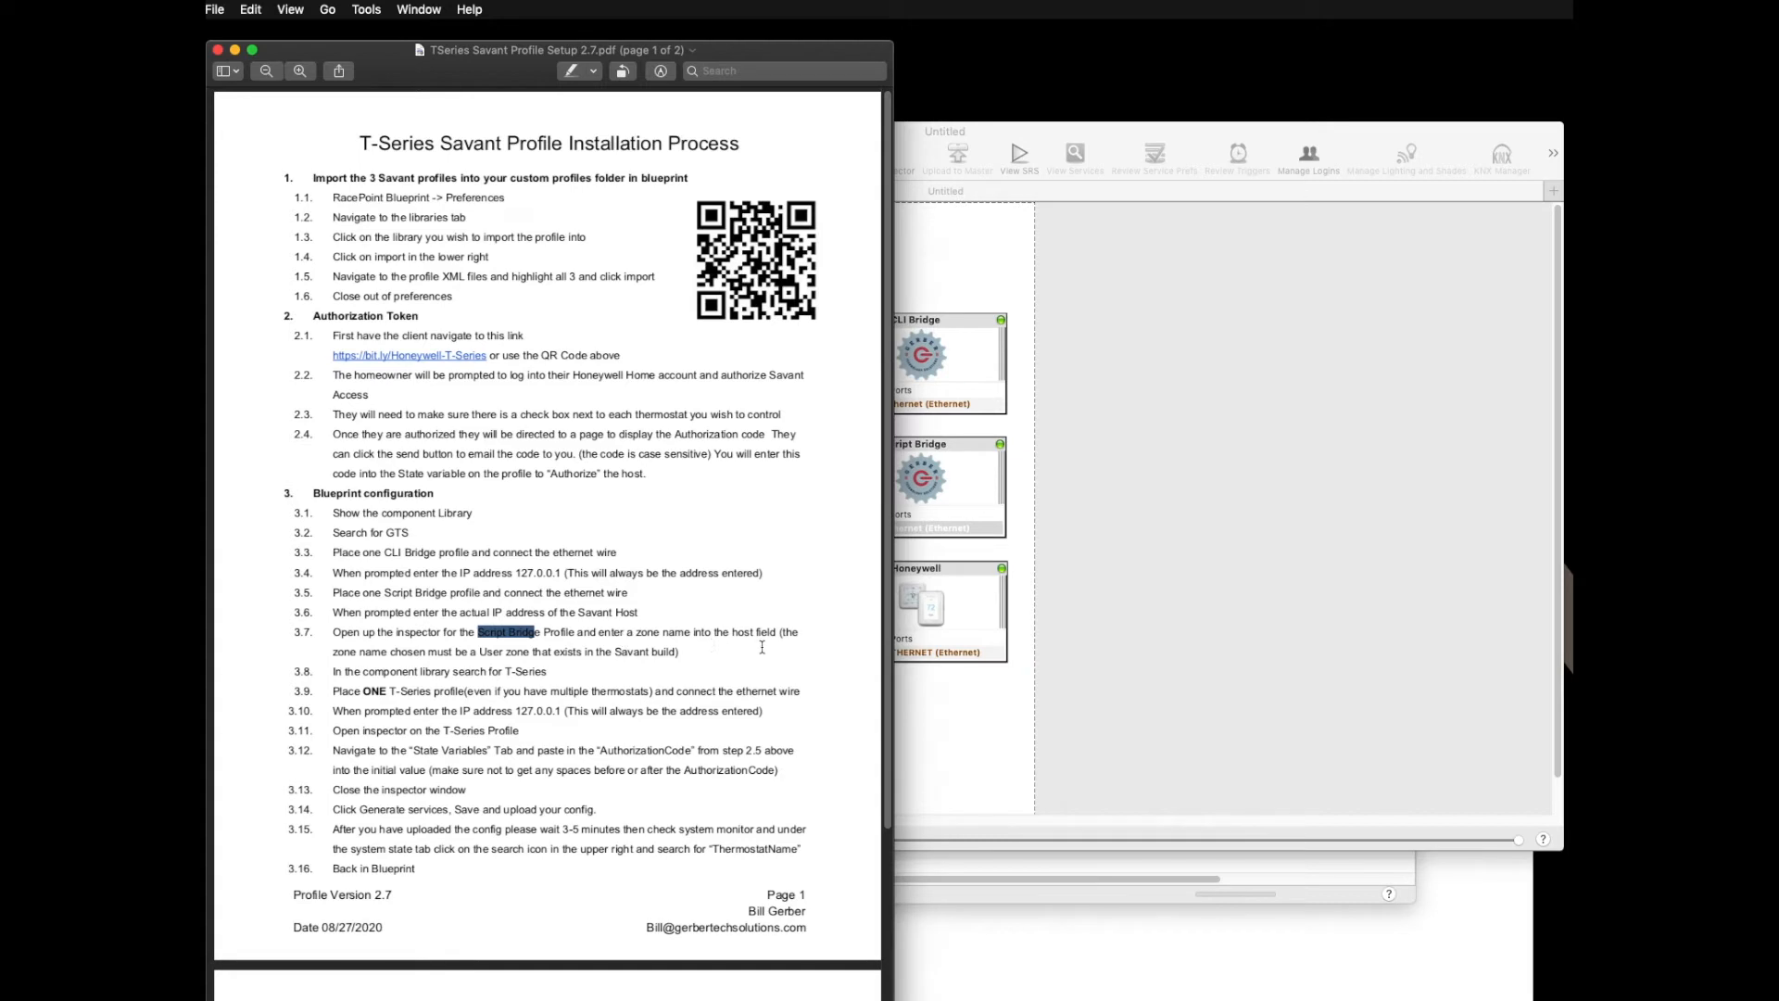
{"action": "left_click", "coordinate": [1042, 488]}
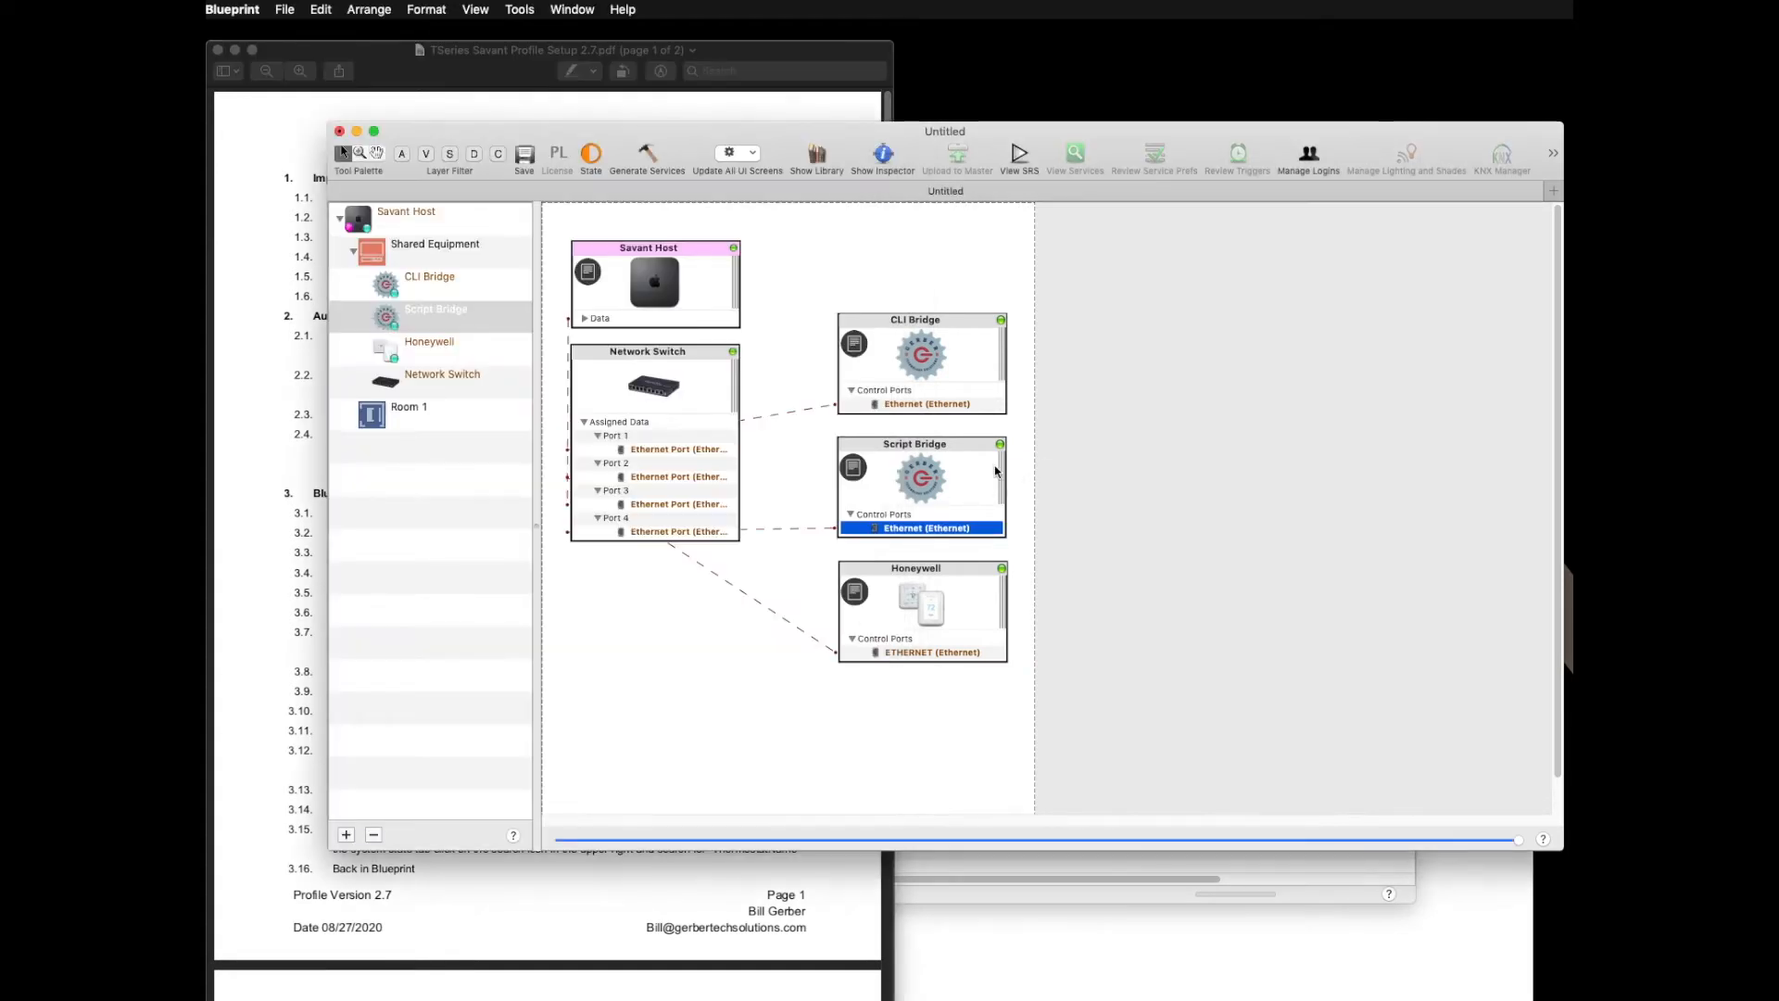
{"action": "left_click", "coordinate": [987, 469]}
{"action": "double_click", "coordinate": [985, 469]}
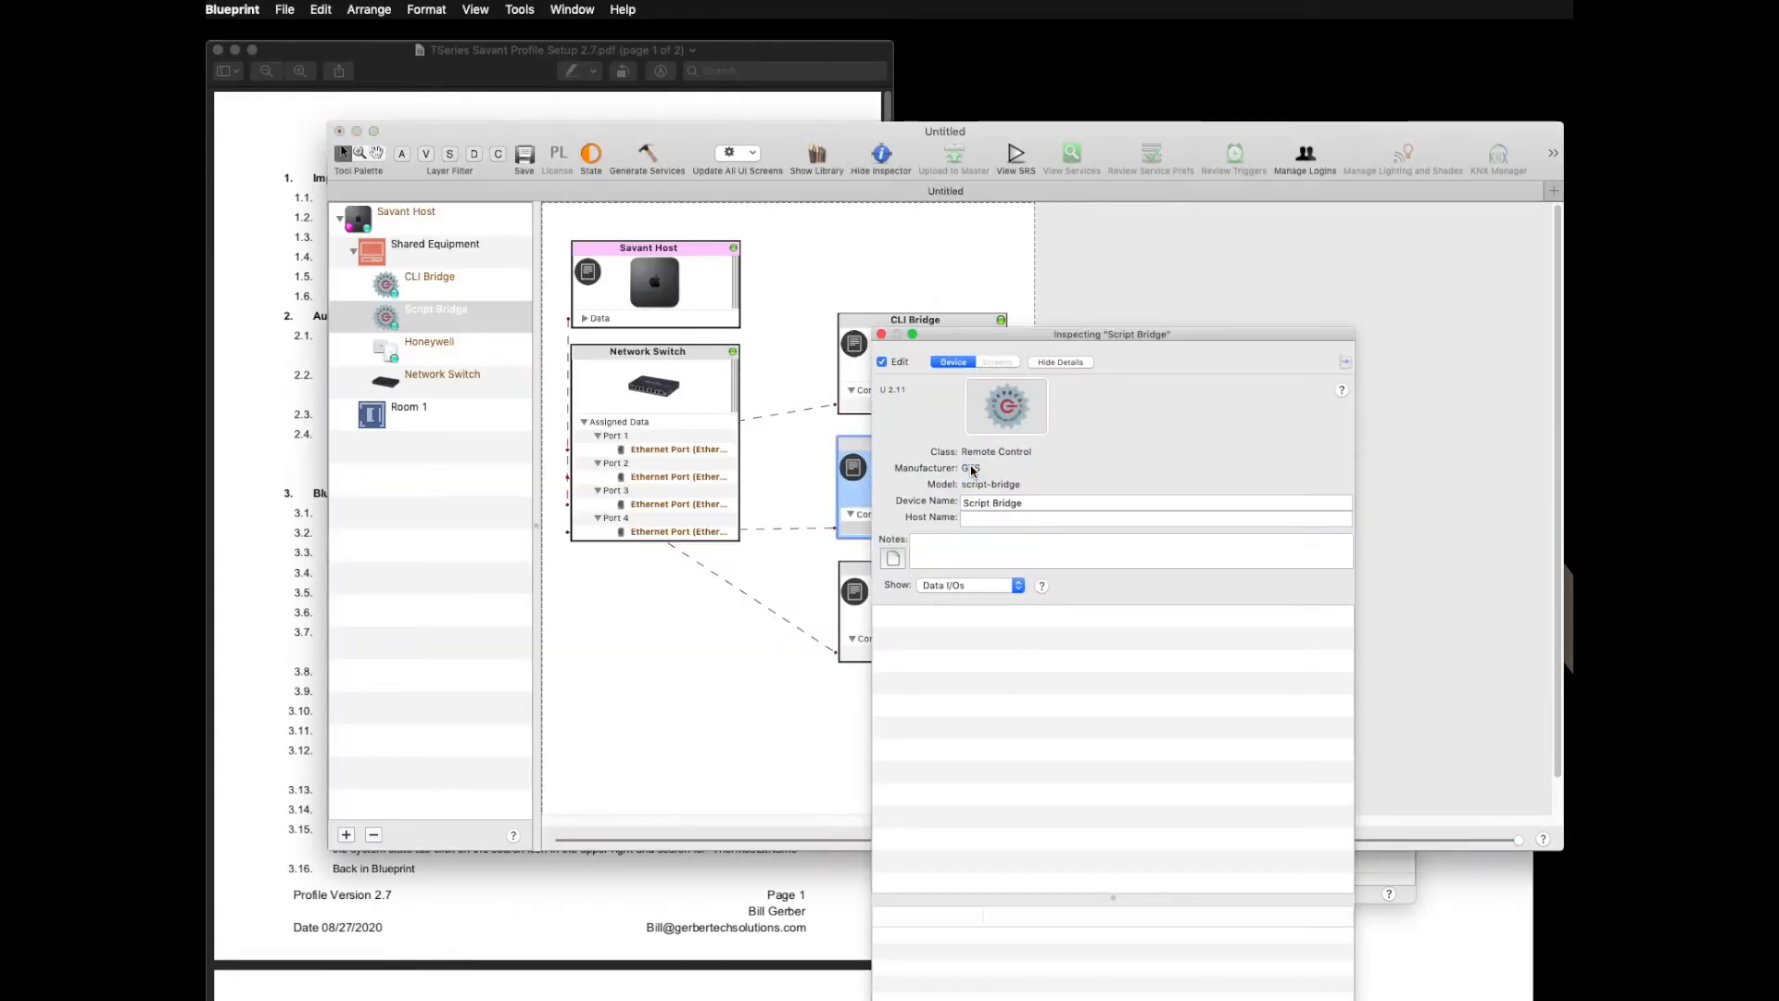
{"action": "left_click_drag", "start_coordinate": [988, 339], "coordinate": [899, 263]}
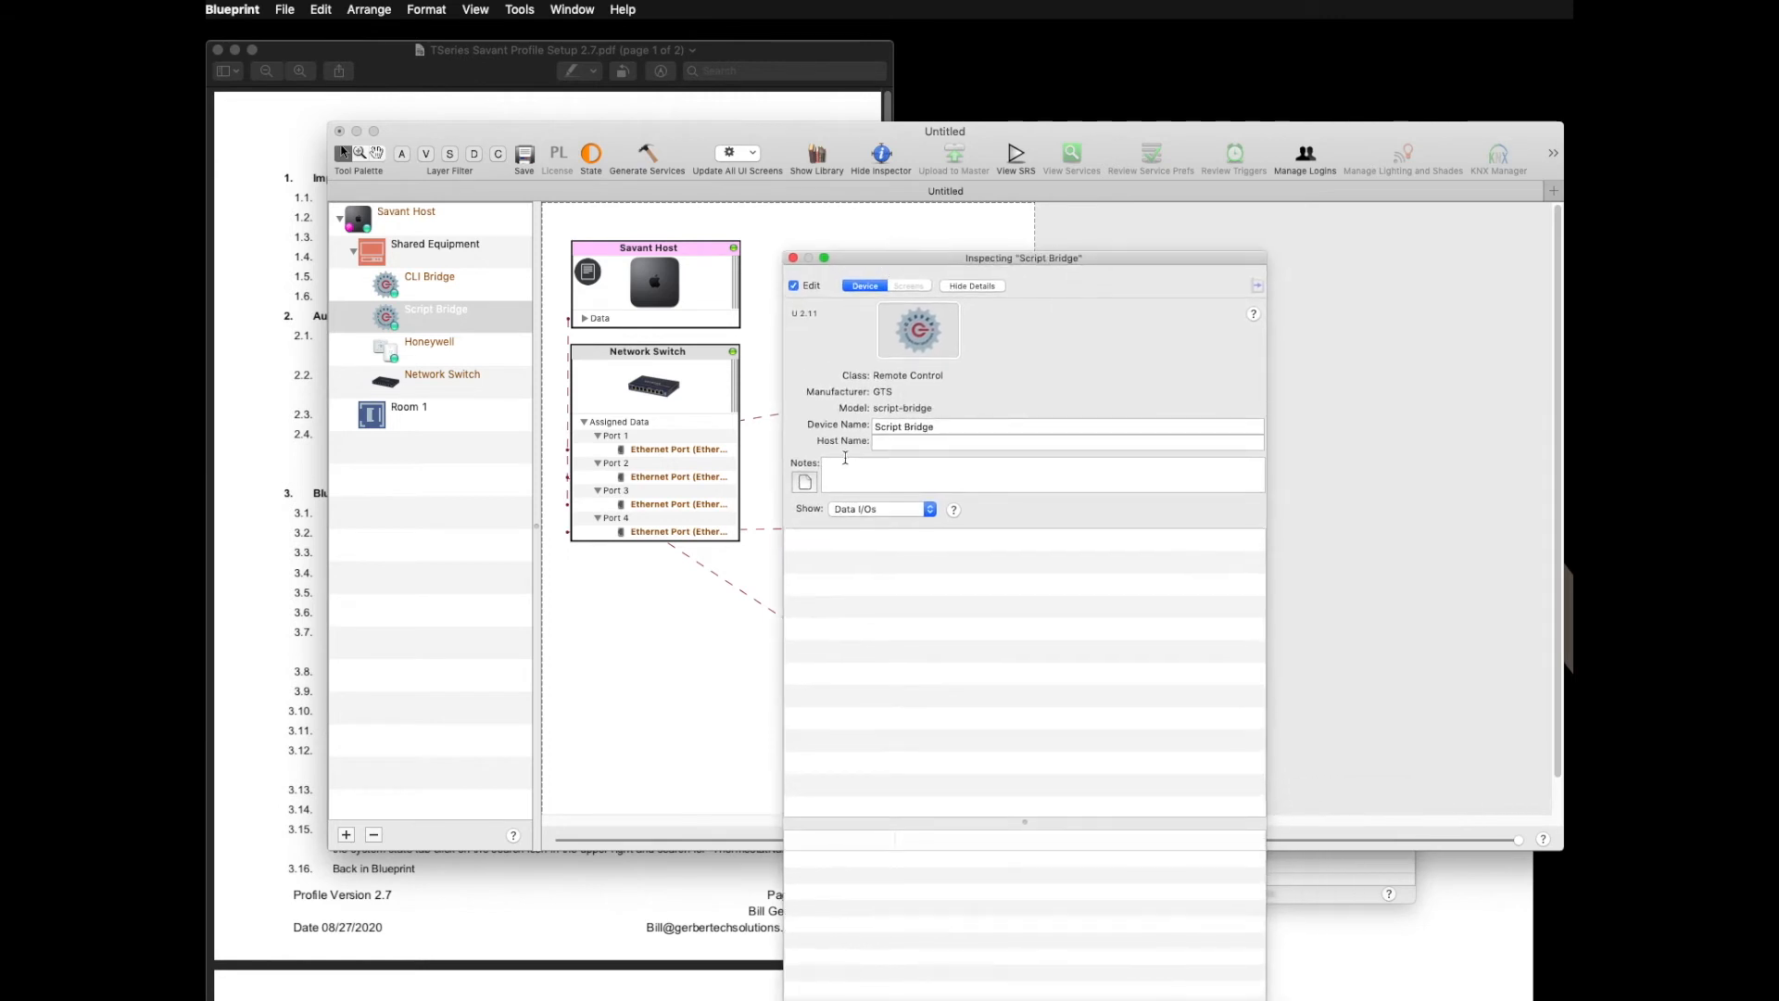
{"action": "left_click", "coordinate": [888, 443]}
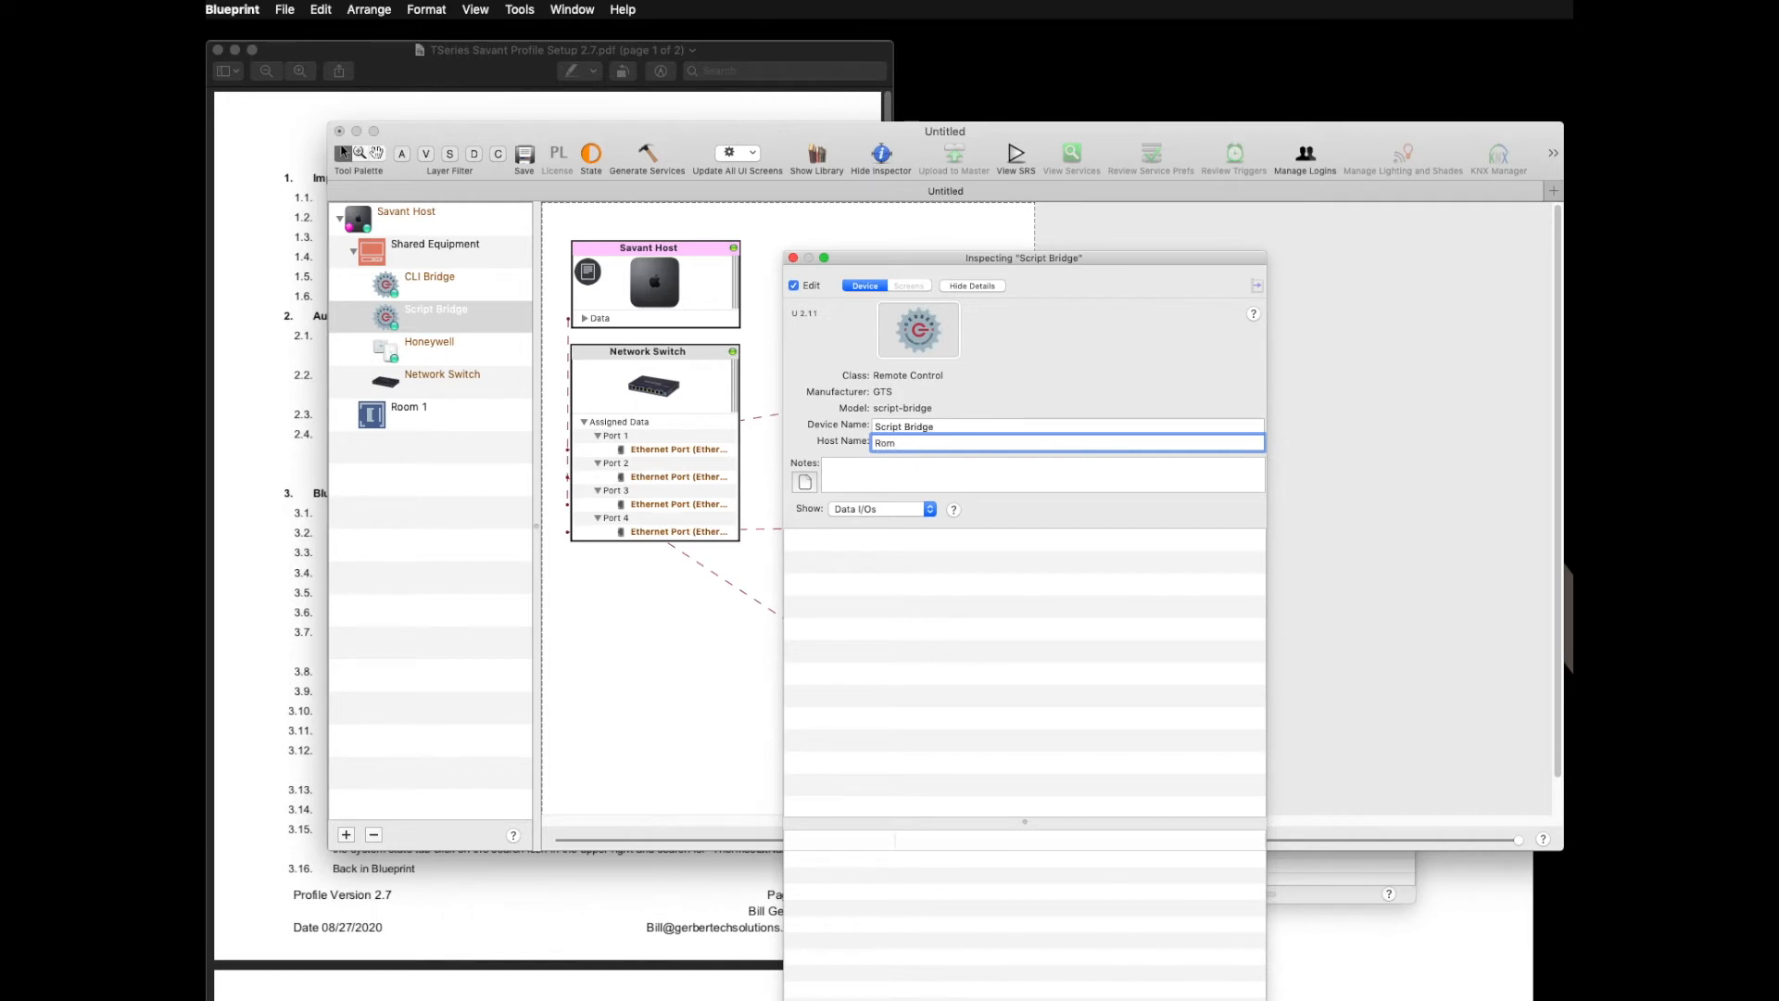
{"action": "type", "text": "m 1"}
{"action": "key", "text": "Return"}
{"action": "left_click", "coordinate": [793, 260]}
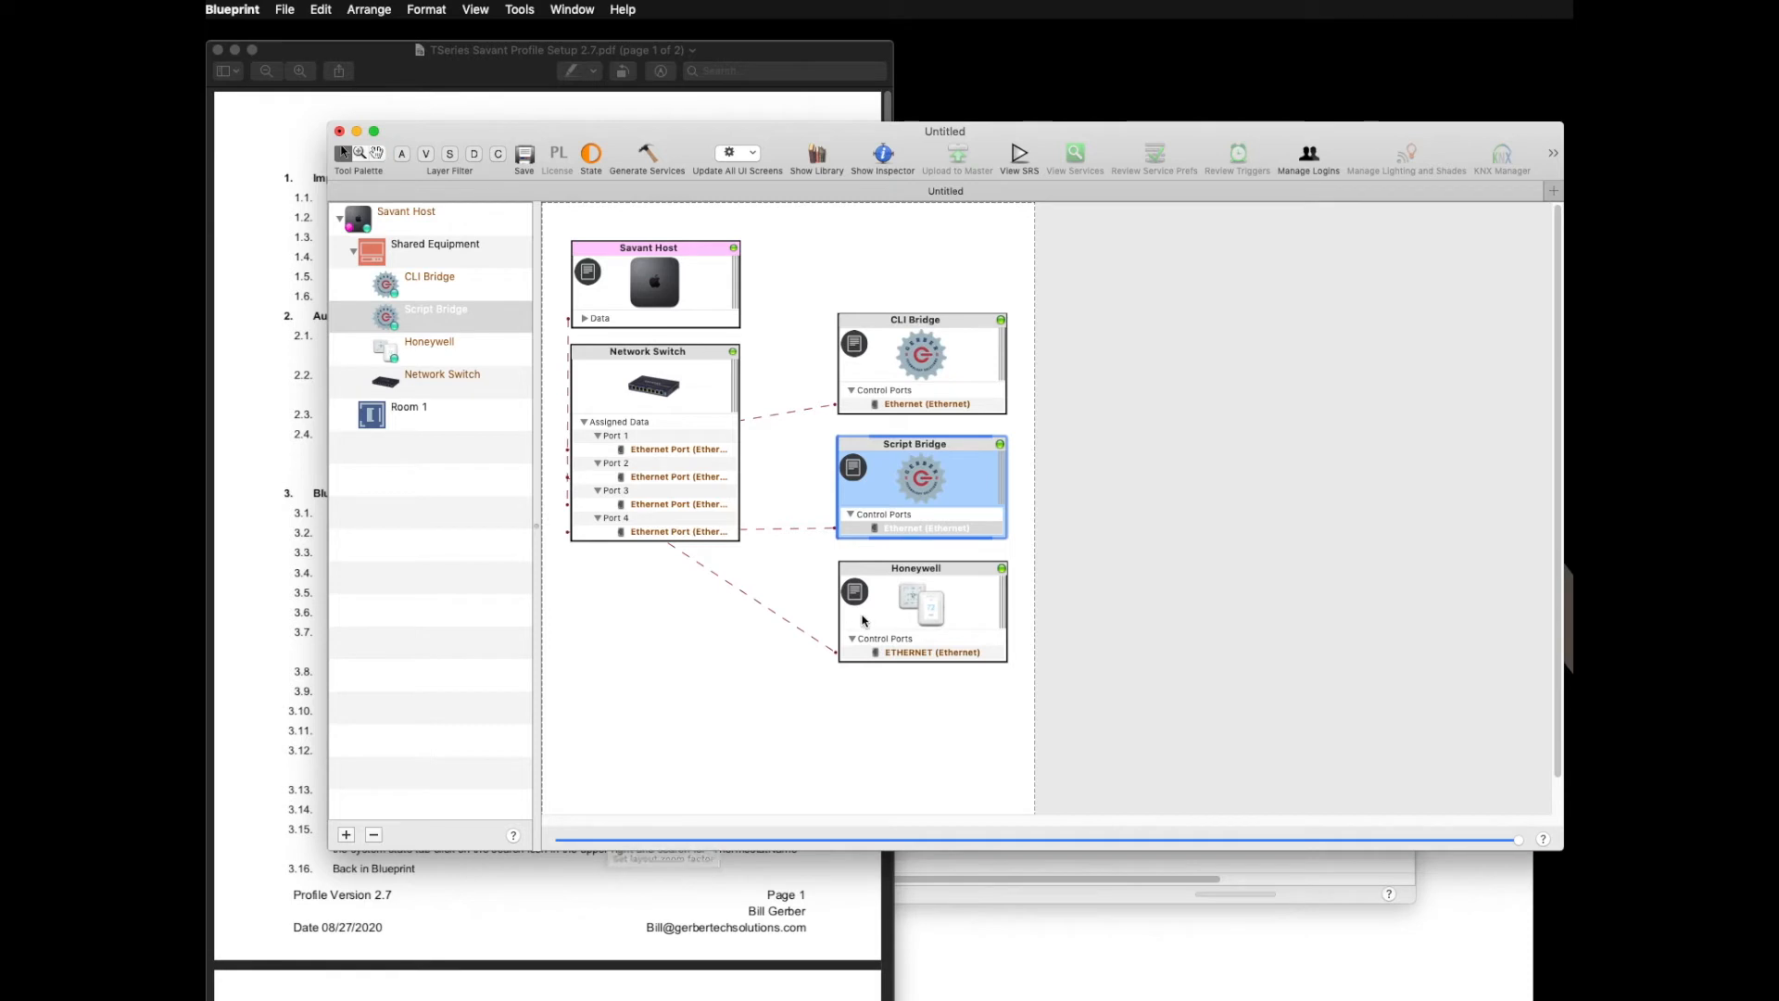
Step: Inspect the Honeywell component's state variables and open the AuthorizationCode initial value for editing
{"action": "double_click", "coordinate": [966, 604]}
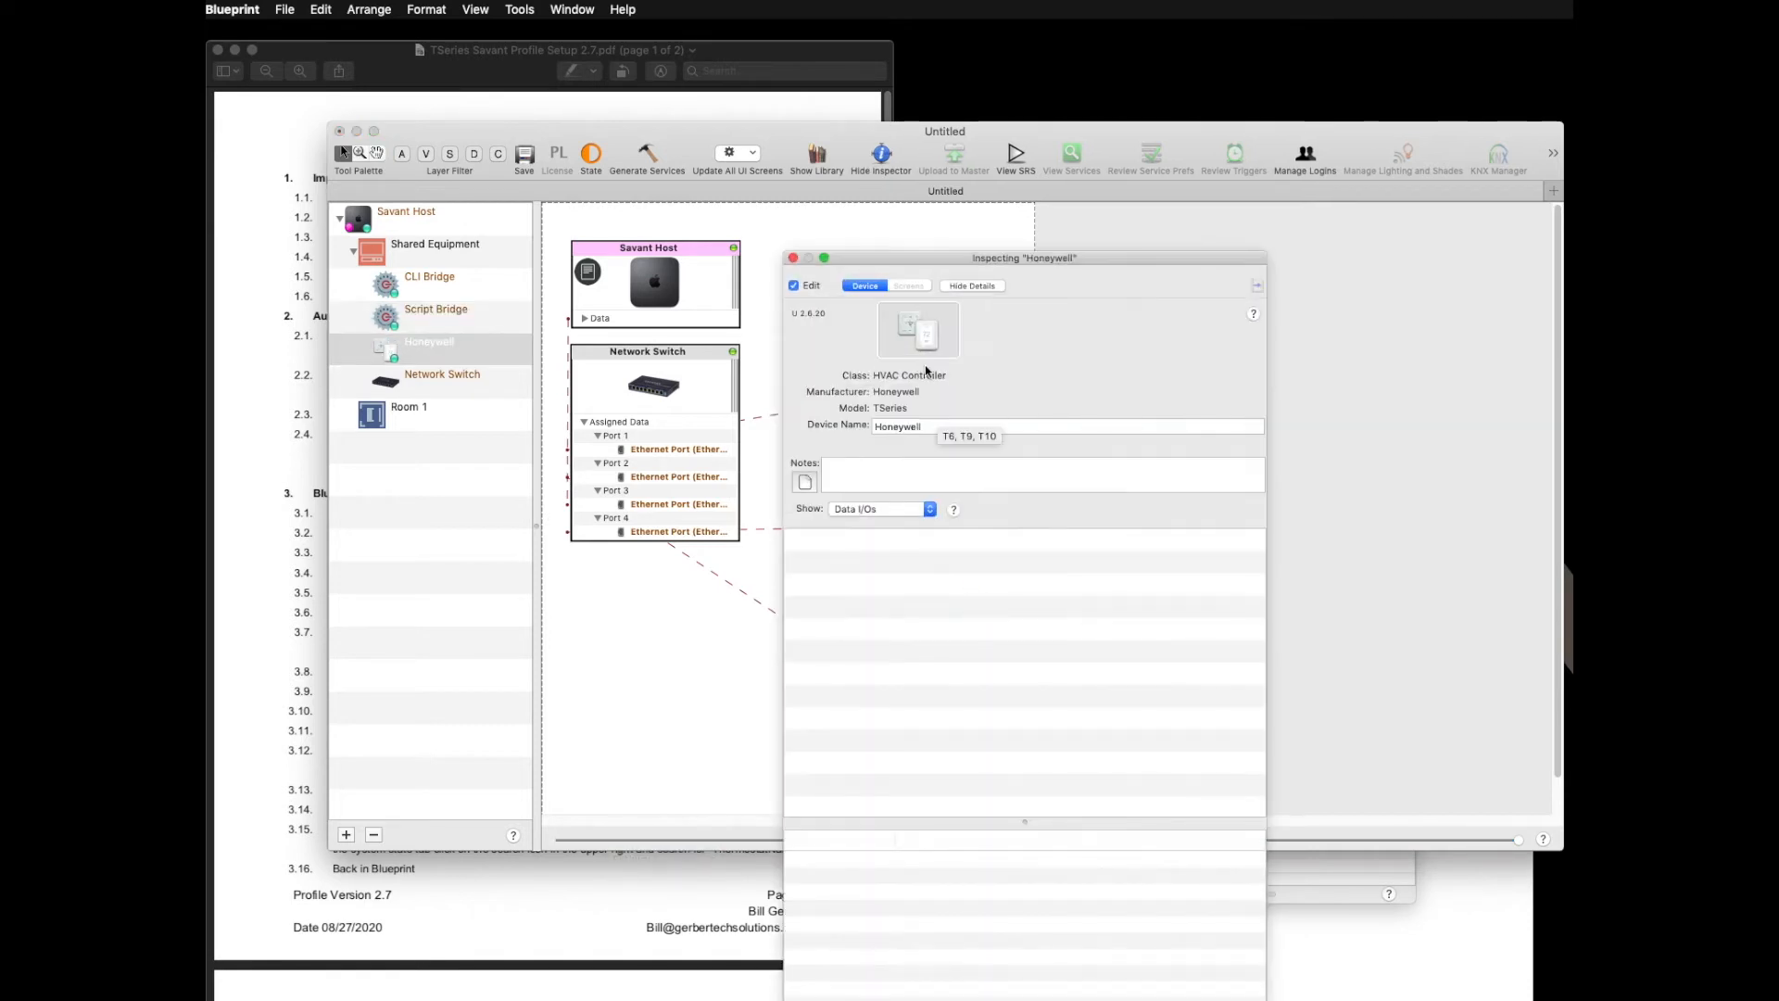
{"action": "left_click", "coordinate": [896, 511]}
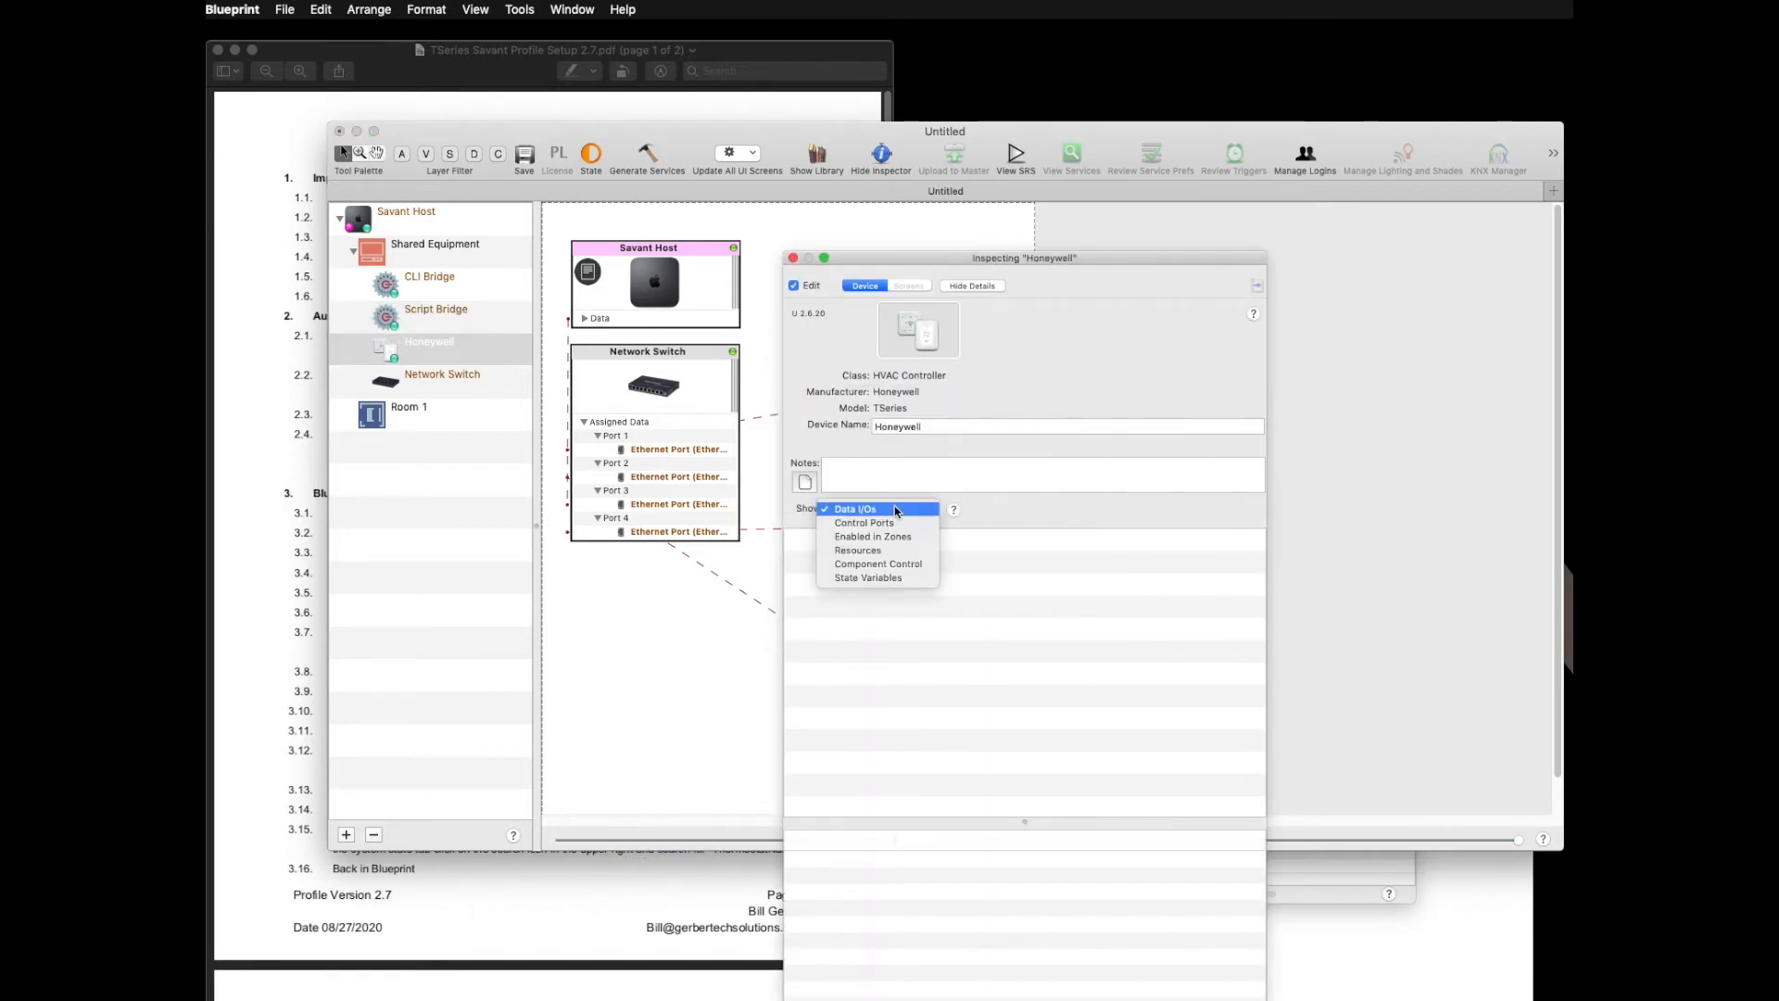
{"action": "left_click", "coordinate": [887, 579]}
{"action": "mouse_move", "coordinate": [872, 548]}
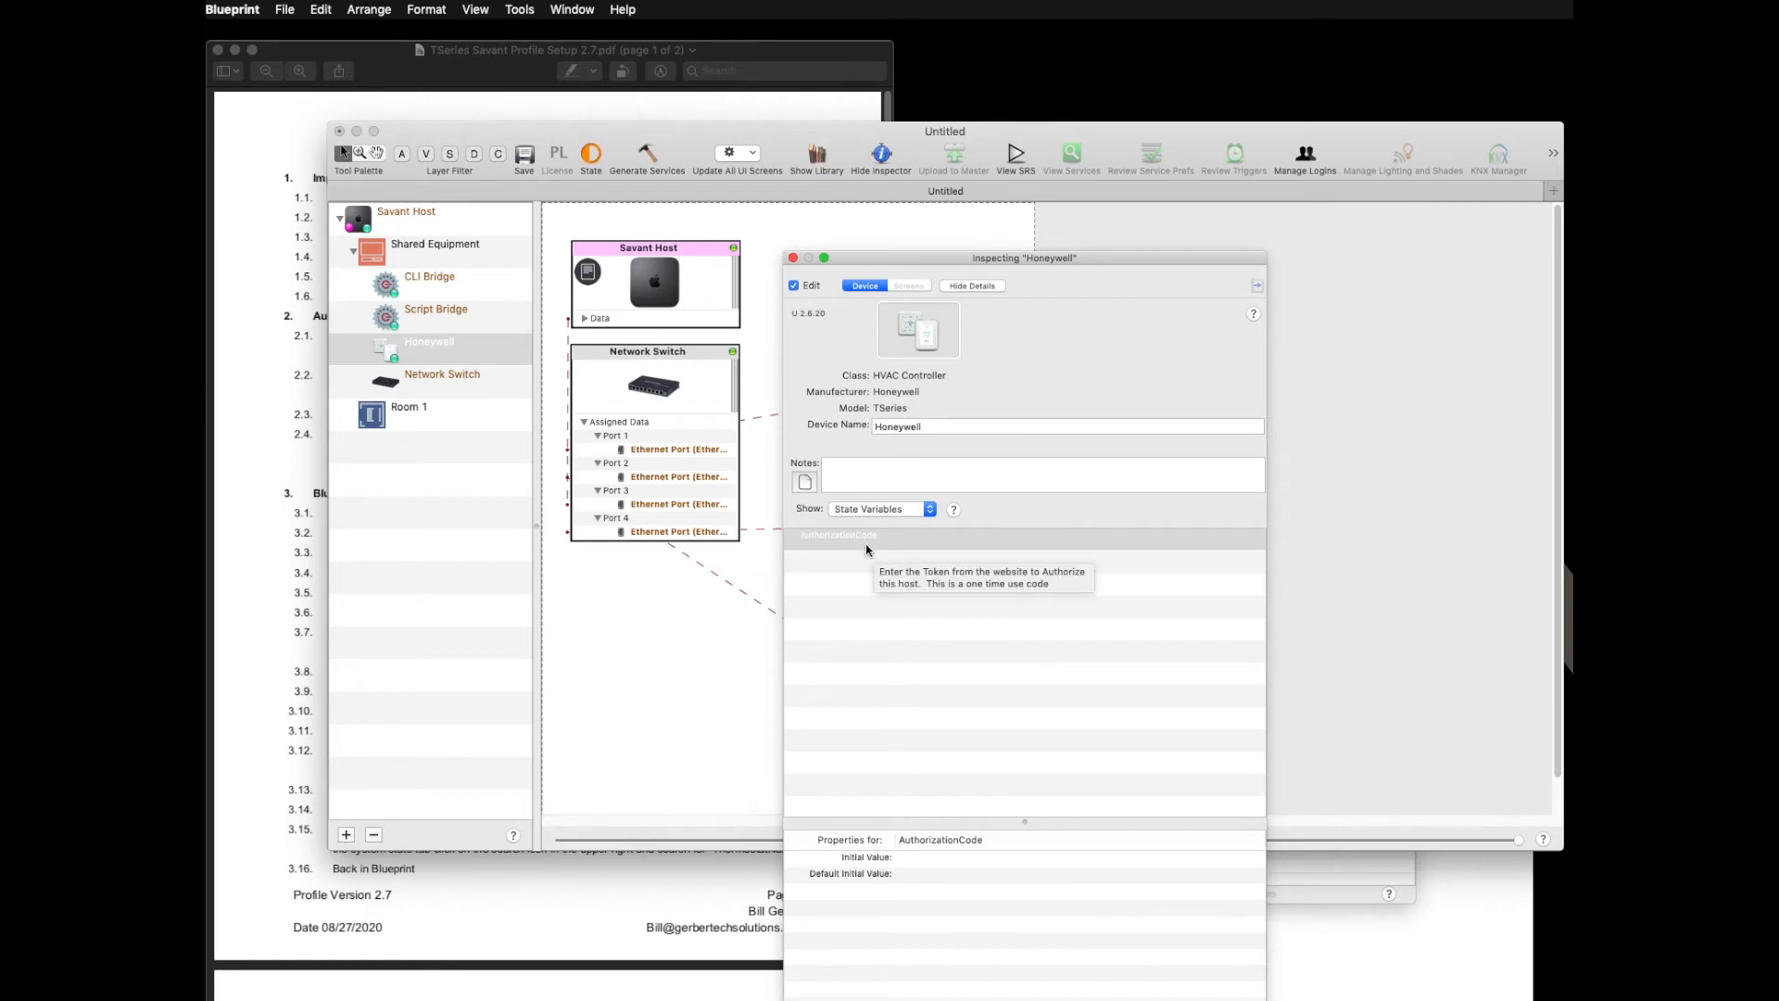
{"action": "left_click", "coordinate": [927, 859]}
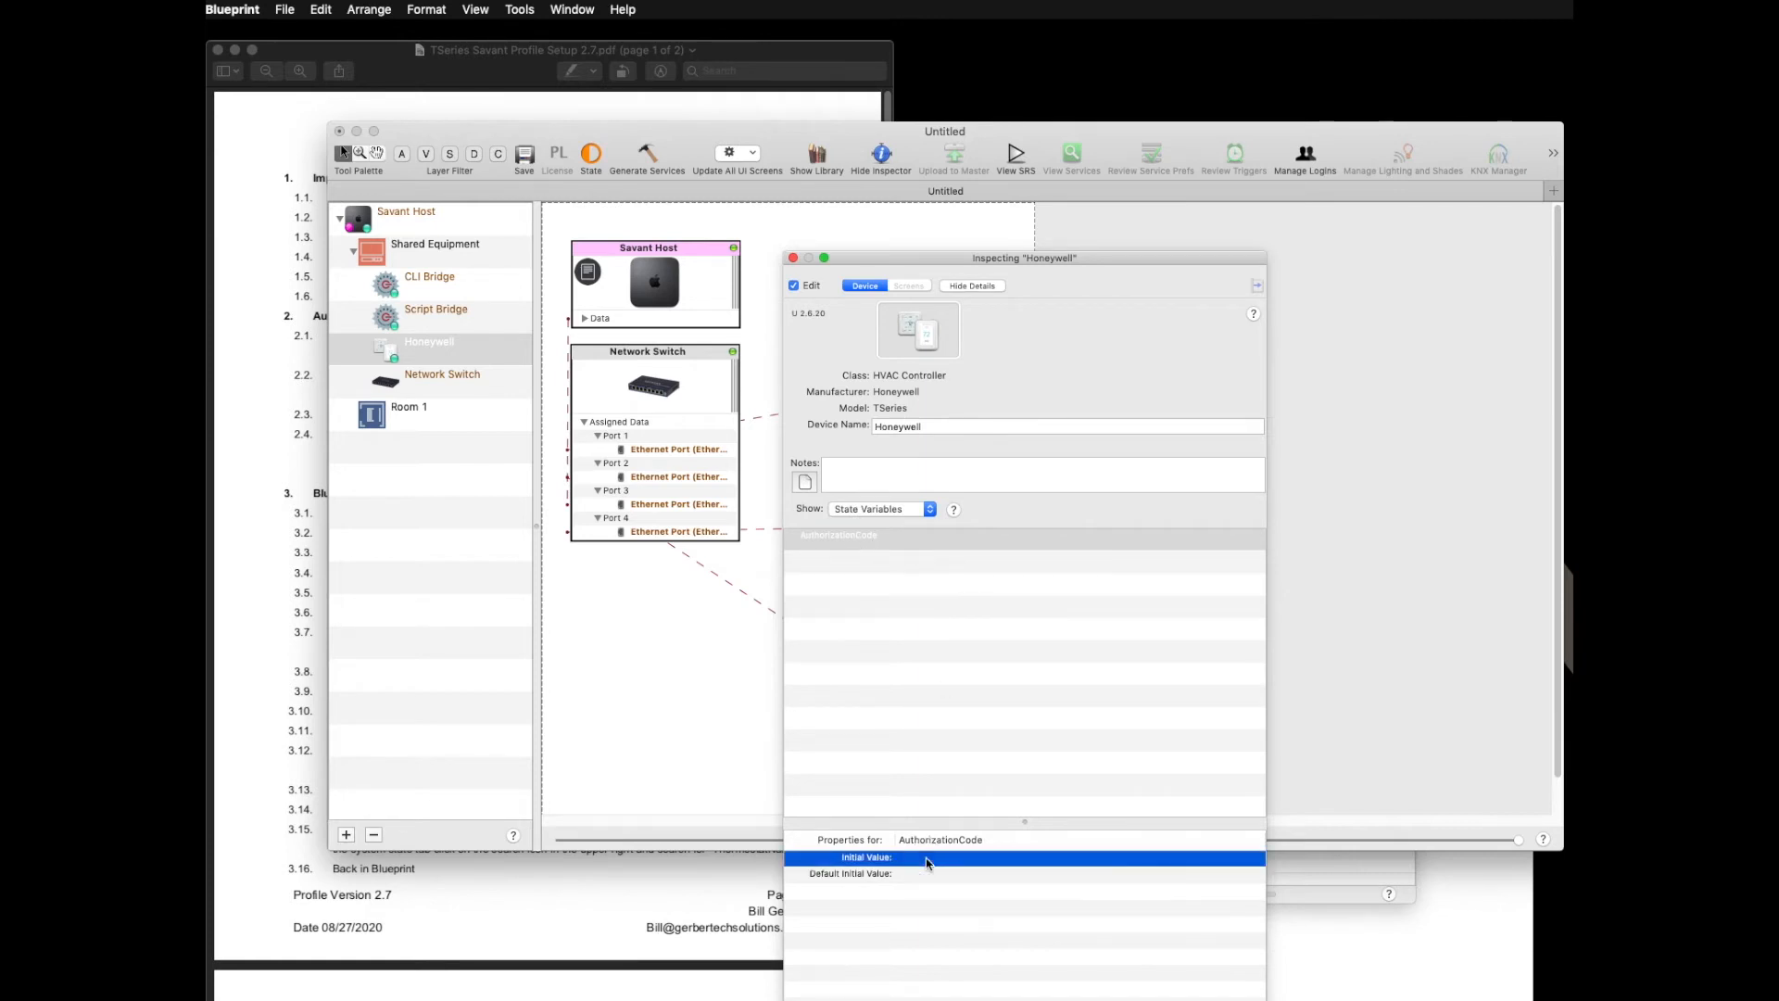
{"action": "left_click", "coordinate": [935, 859]}
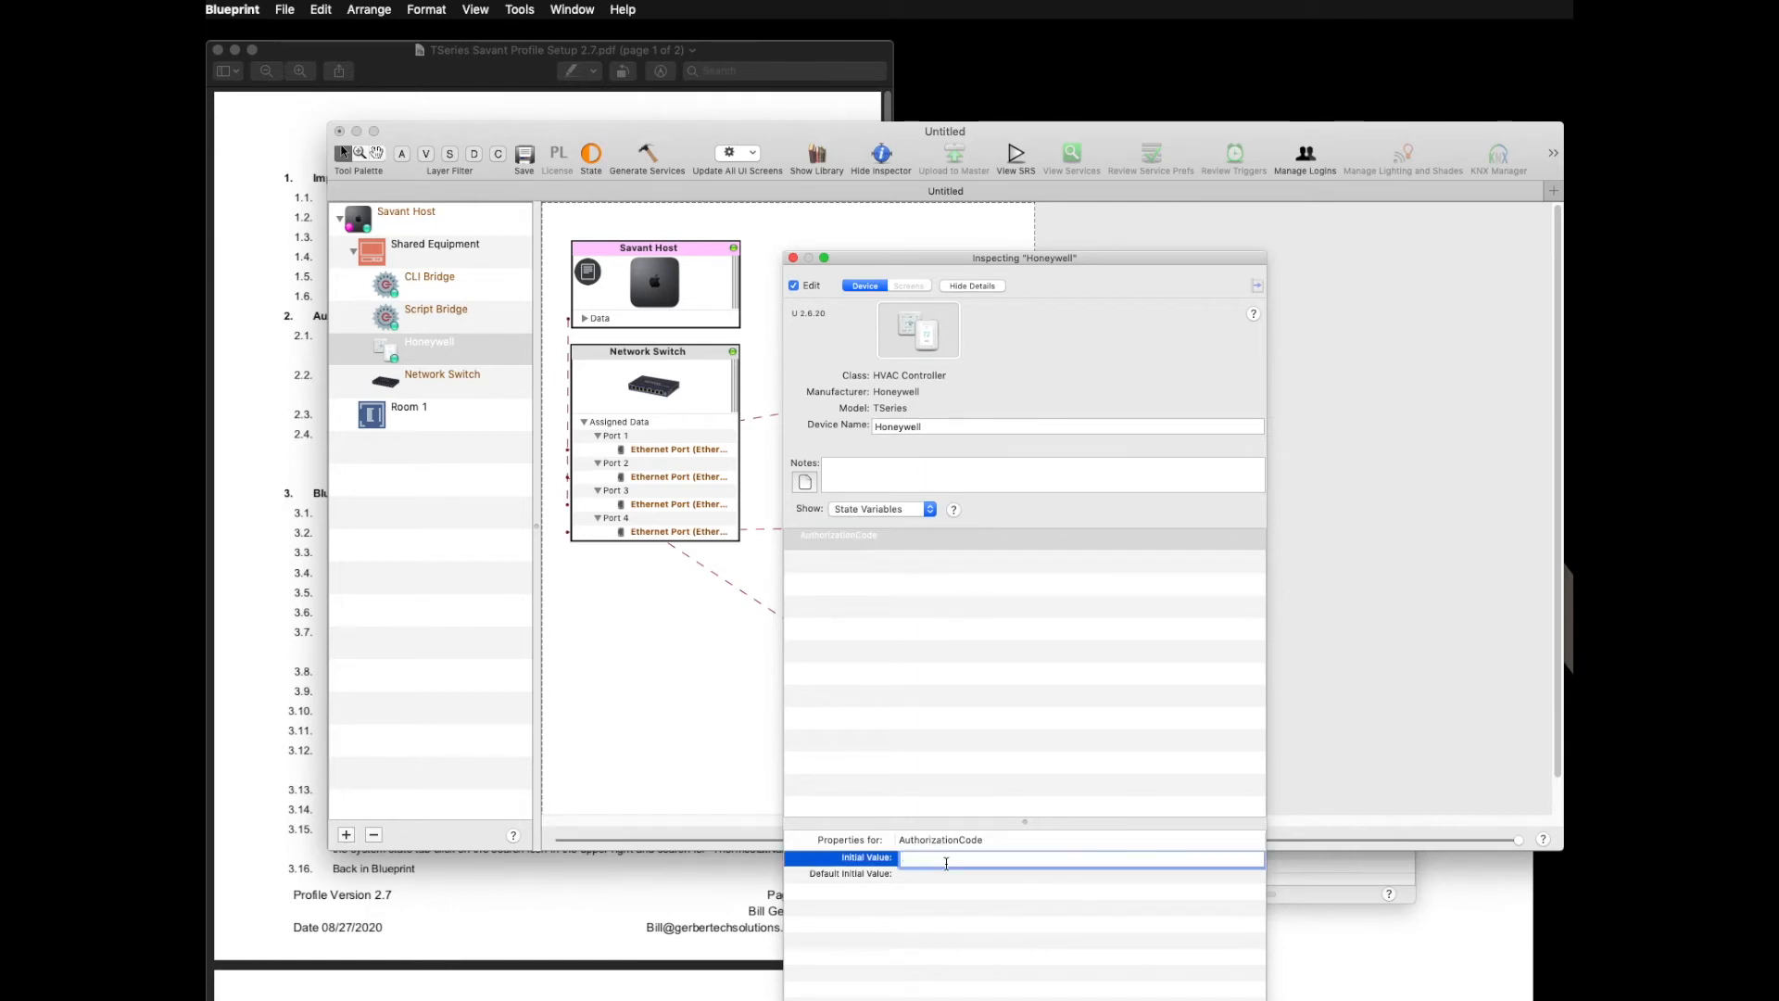
Step: Copy the authorization code from the browser page, paste it as the AuthorizationCode initial value and close the Honeywell inspector
{"action": "left_click", "coordinate": [1370, 931]}
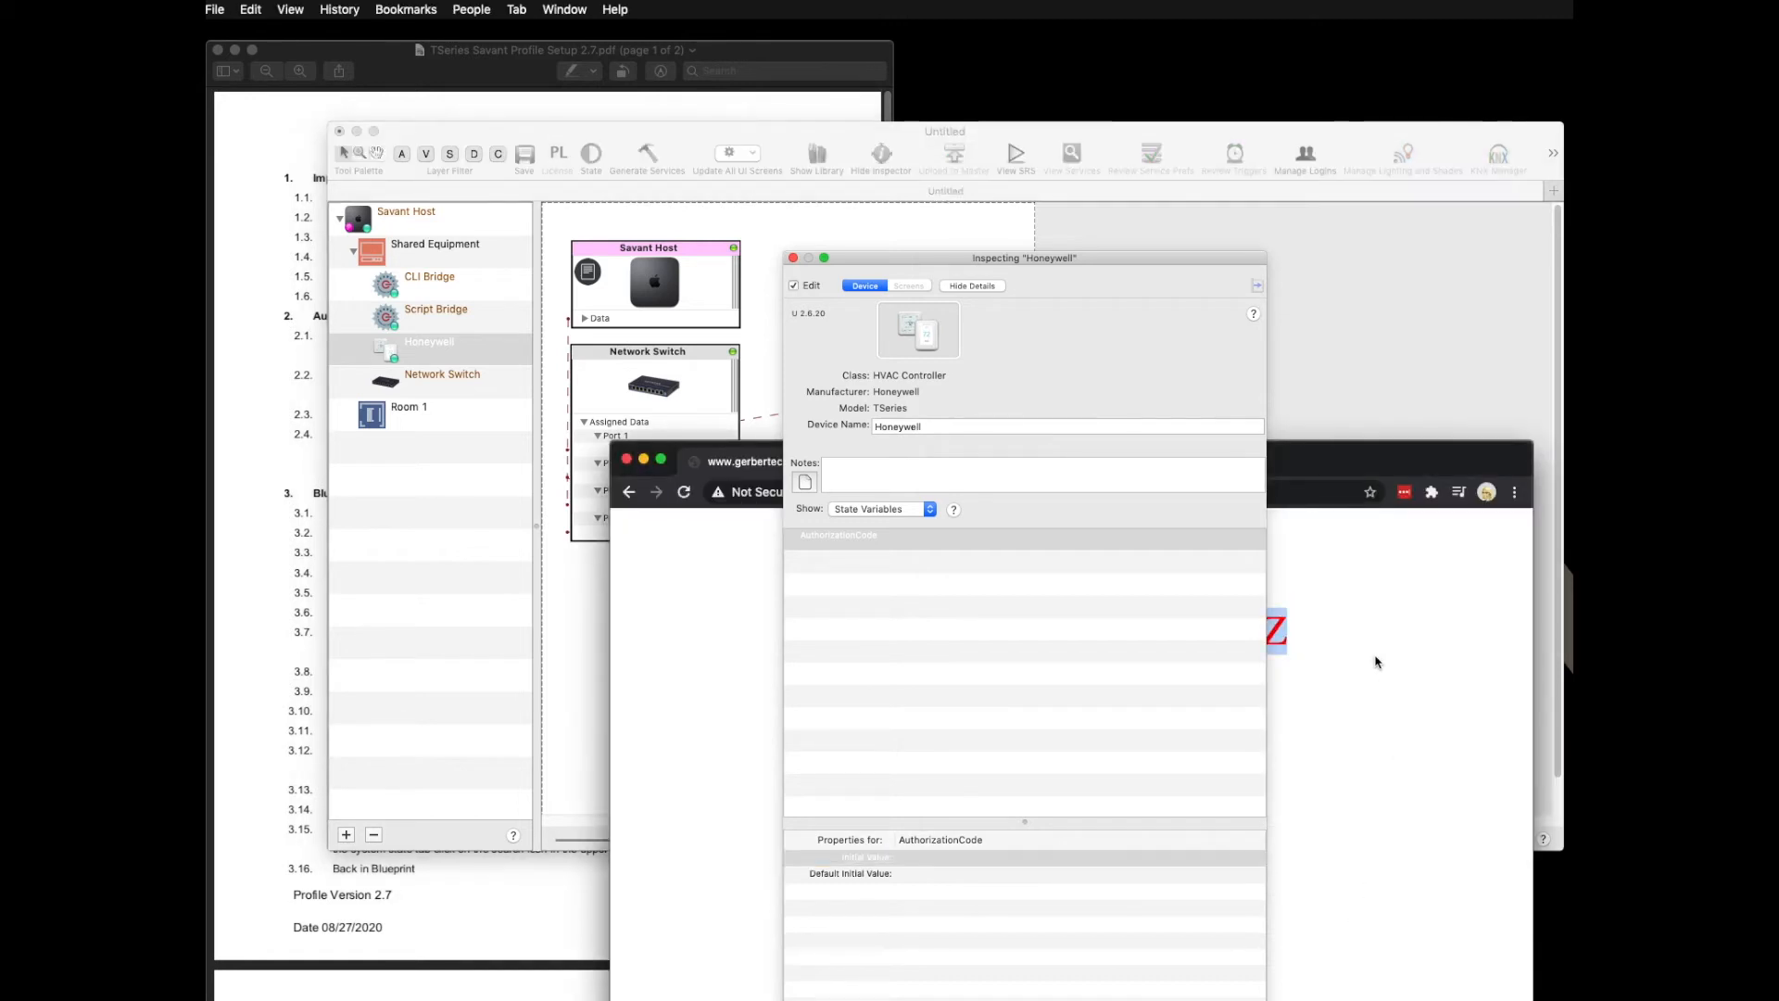
{"action": "left_click_drag", "start_coordinate": [1214, 261], "coordinate": [885, 244]}
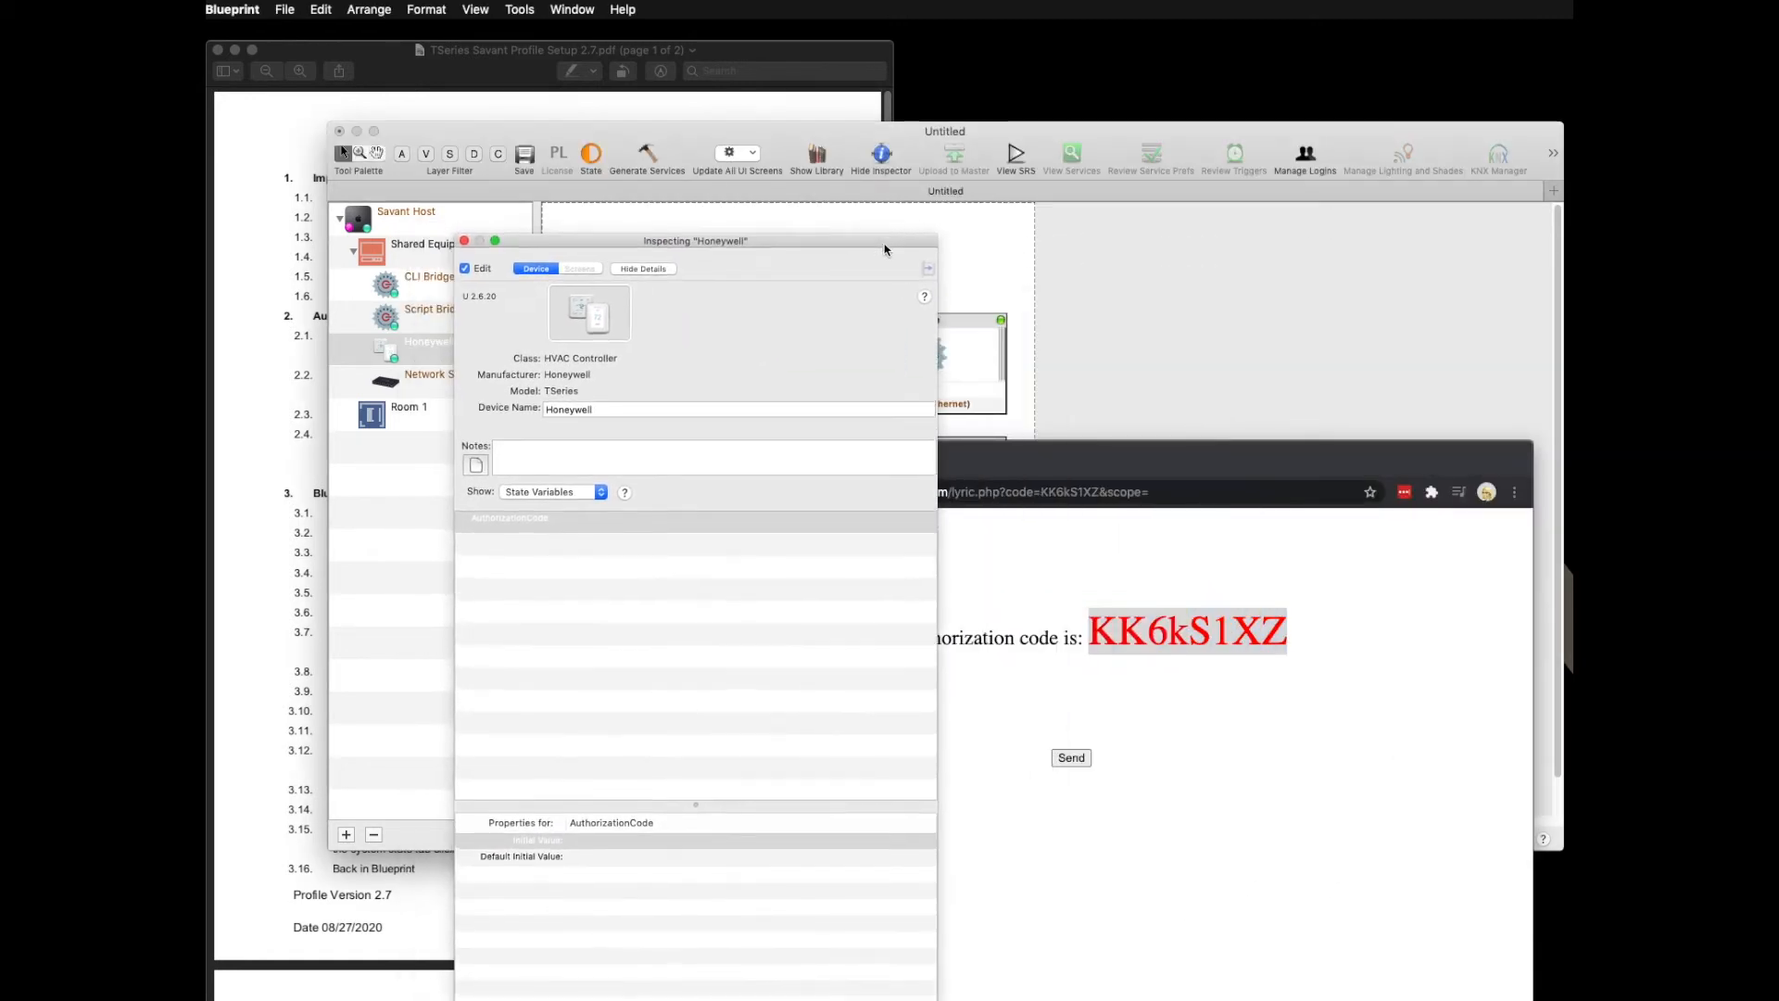
{"action": "right_click", "coordinate": [1198, 635]}
{"action": "left_click", "coordinate": [1230, 663]}
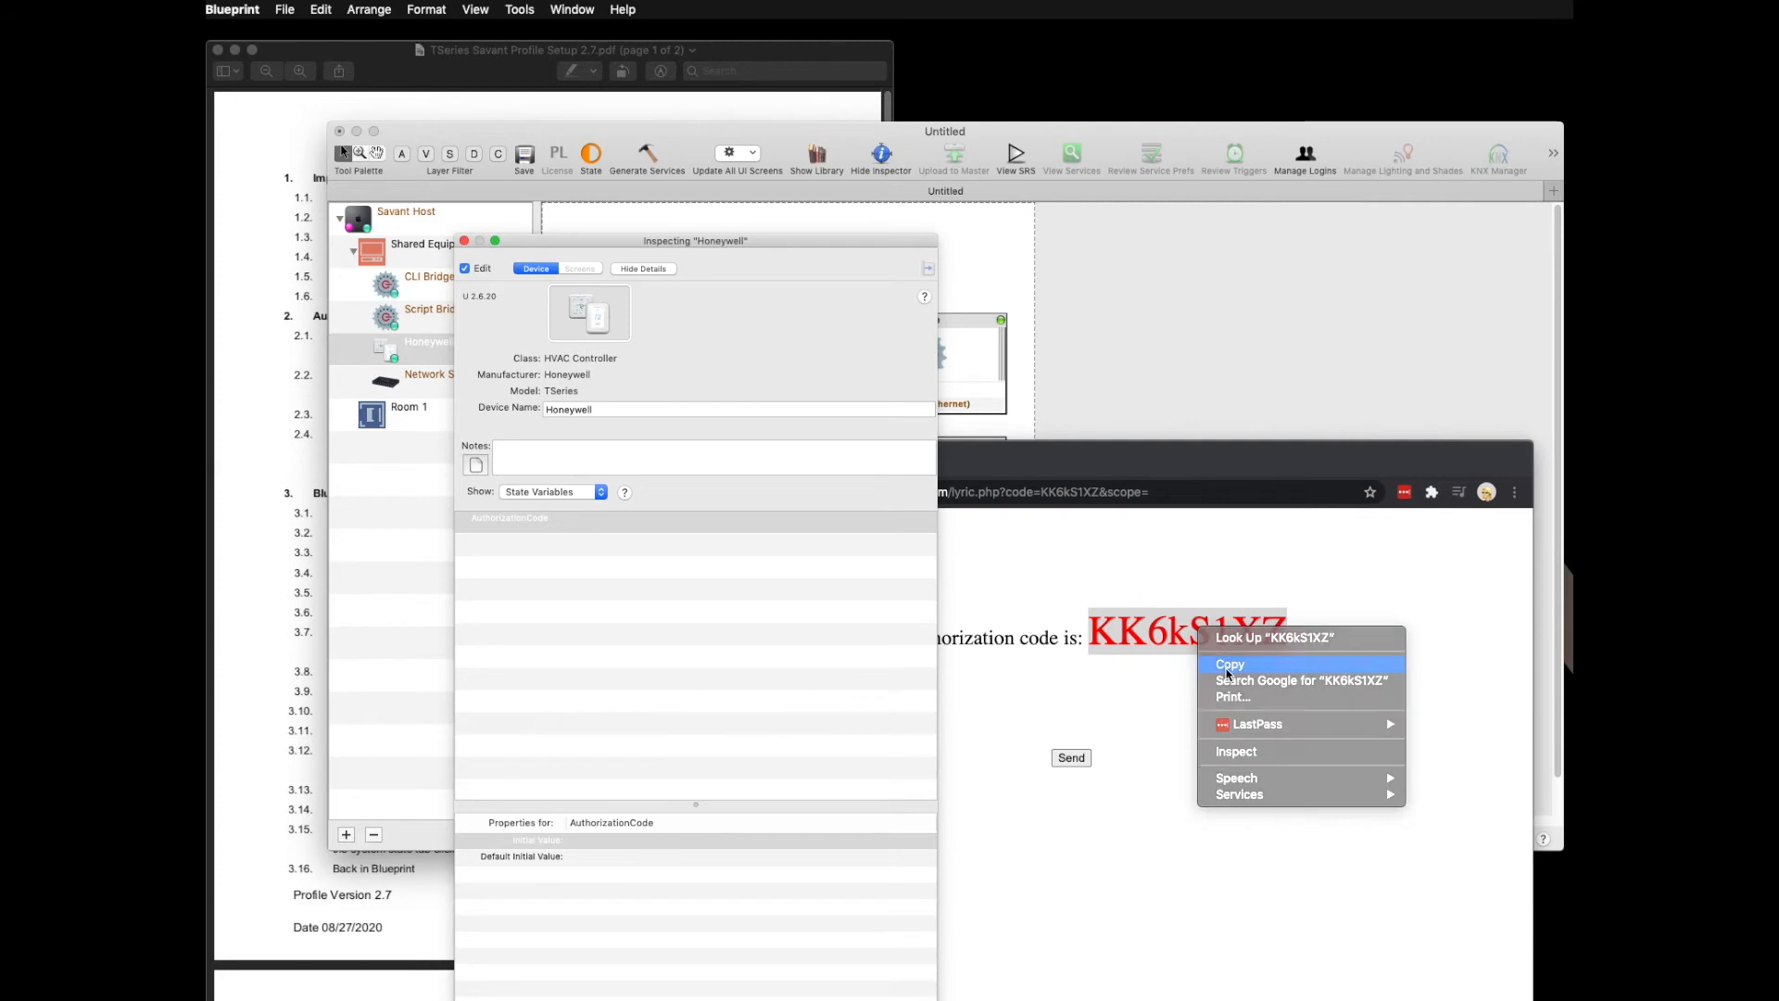
{"action": "left_click", "coordinate": [596, 840]}
{"action": "right_click", "coordinate": [596, 839]}
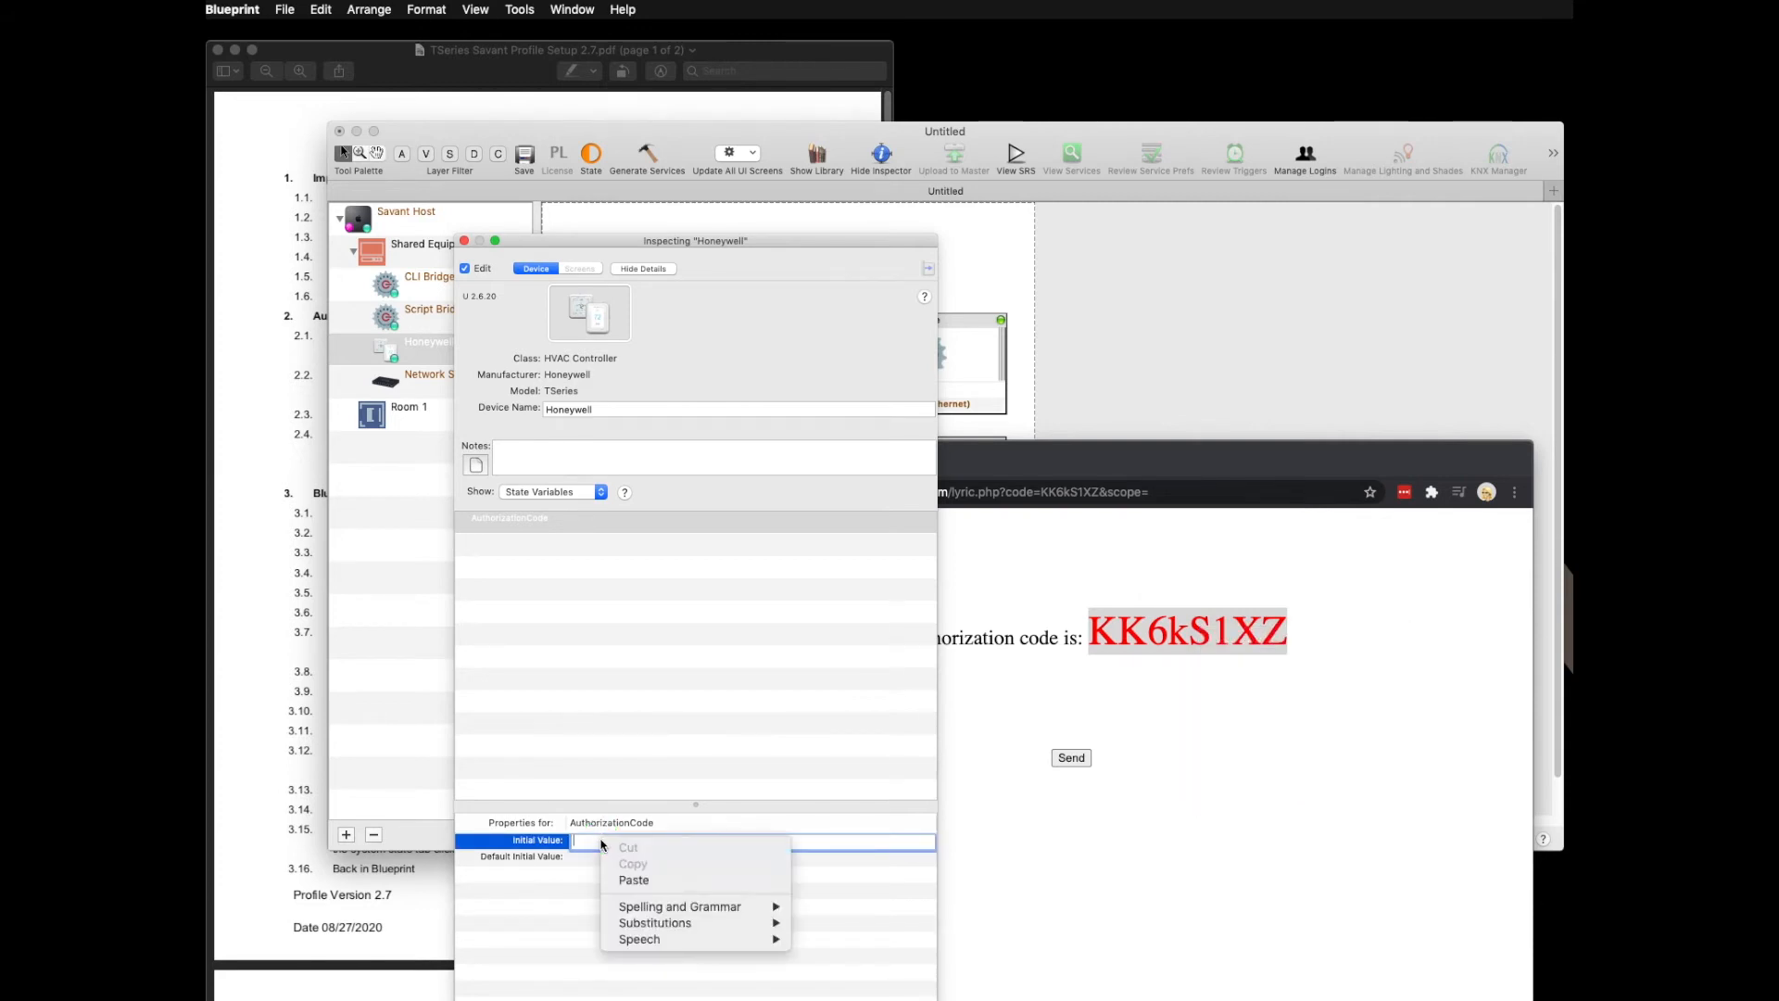
{"action": "left_click", "coordinate": [633, 884]}
{"action": "left_click", "coordinate": [644, 751]}
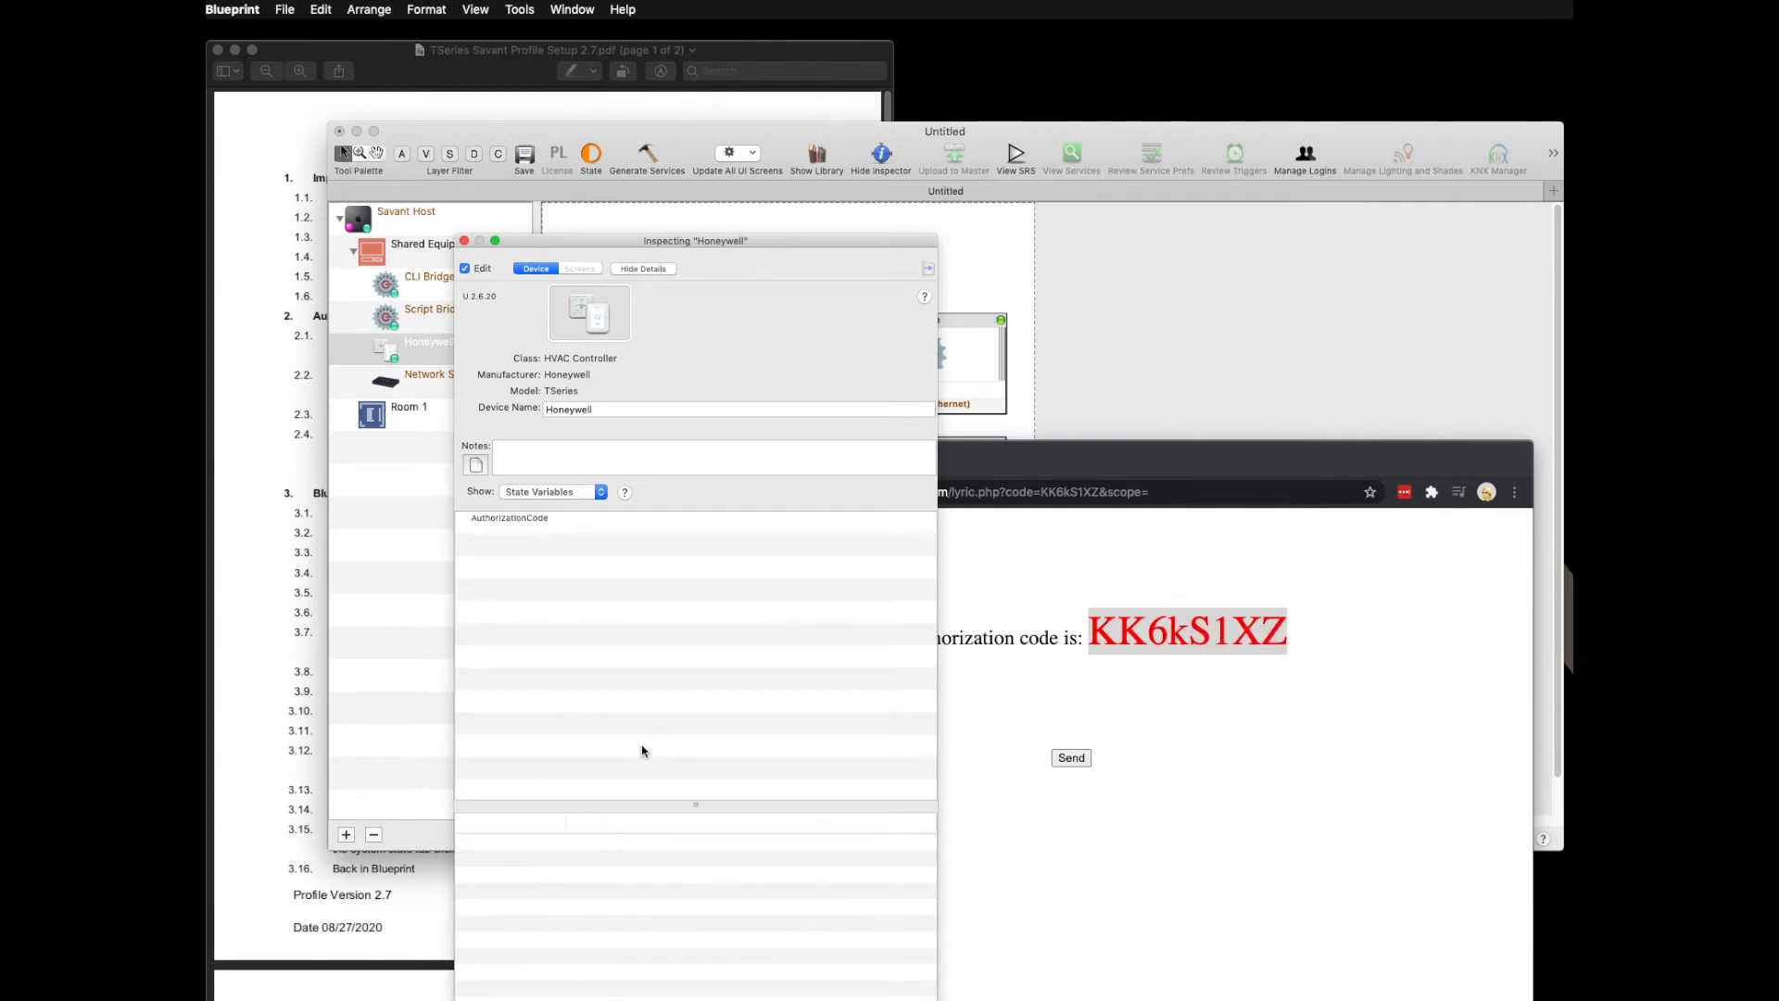
{"action": "left_click", "coordinate": [554, 517]}
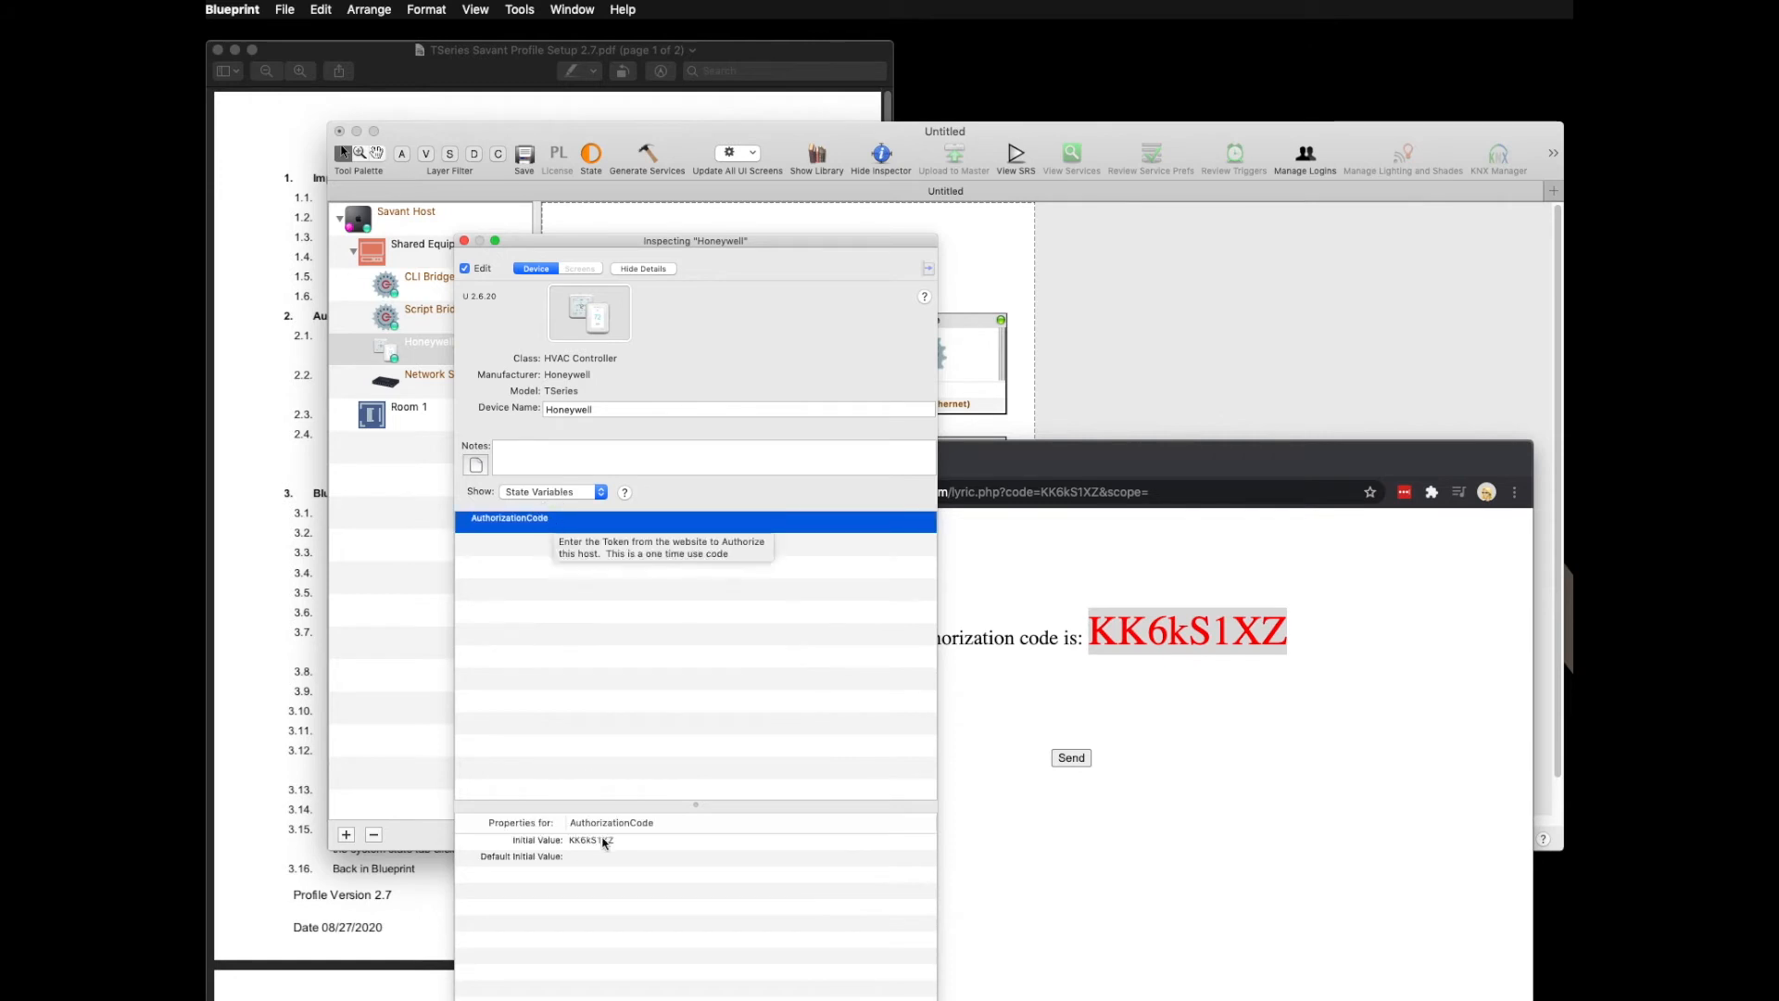
{"action": "left_click", "coordinate": [464, 240]}
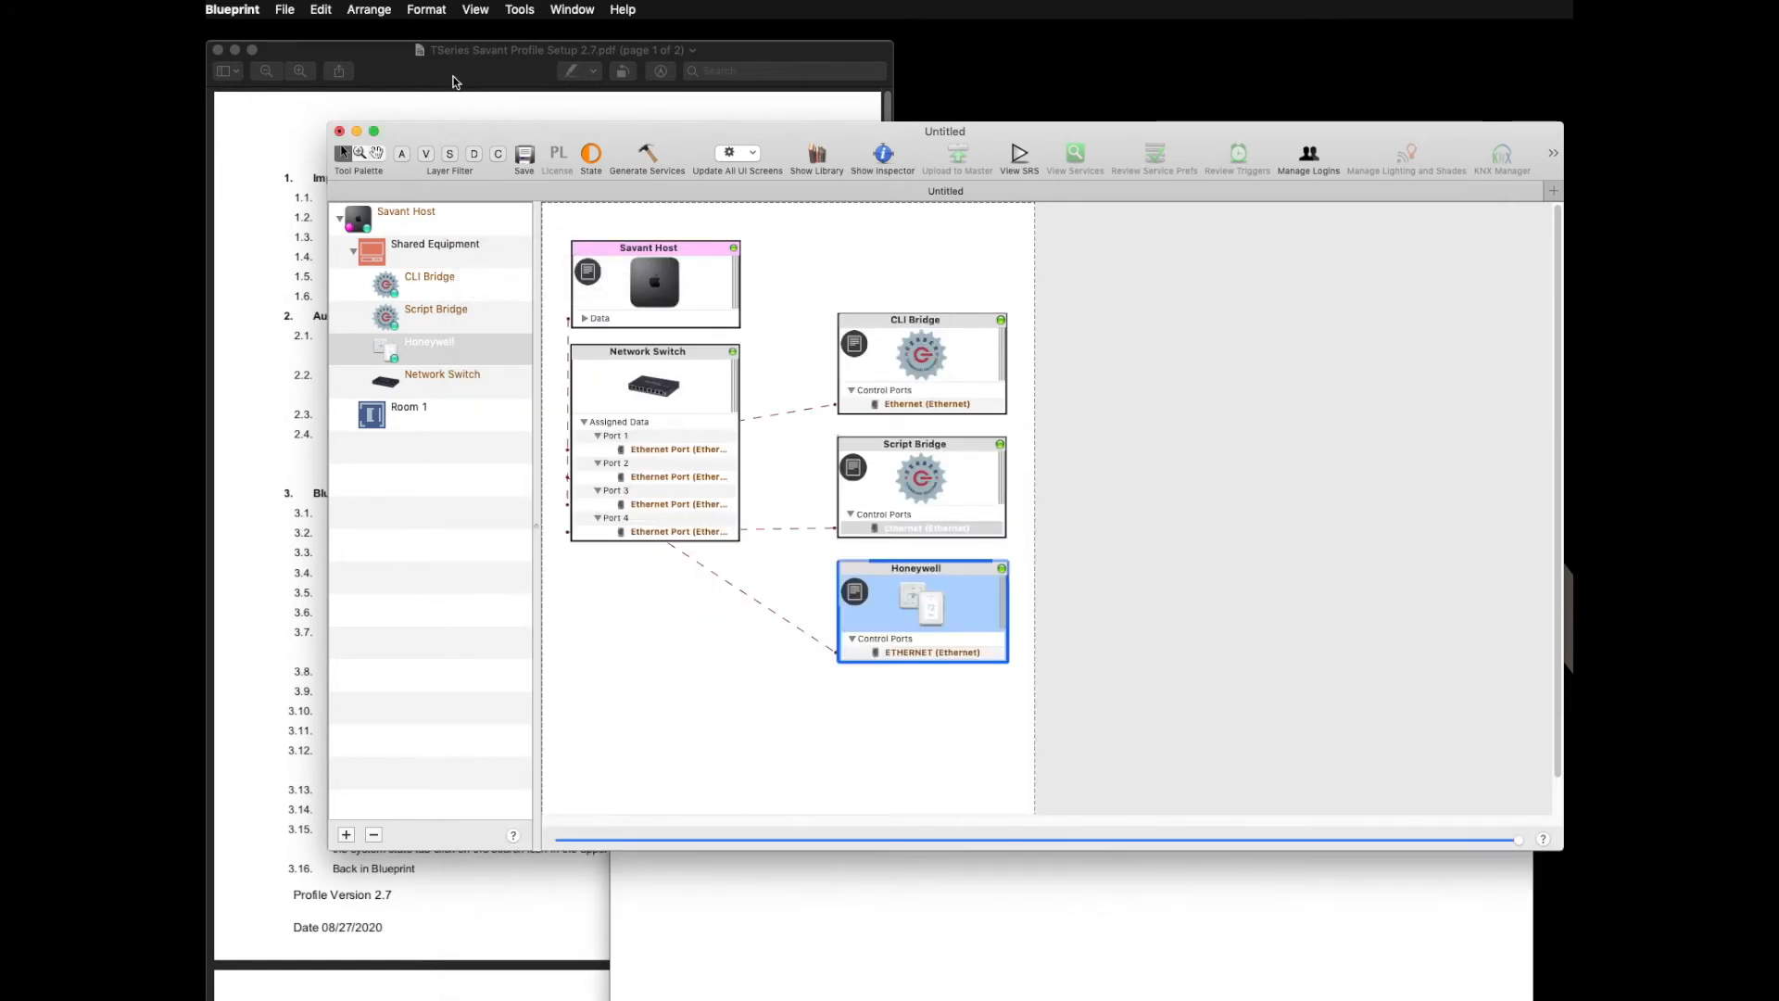
Step: Rename the Savant Host as Honeywell Tseries
{"action": "left_click", "coordinate": [424, 228]}
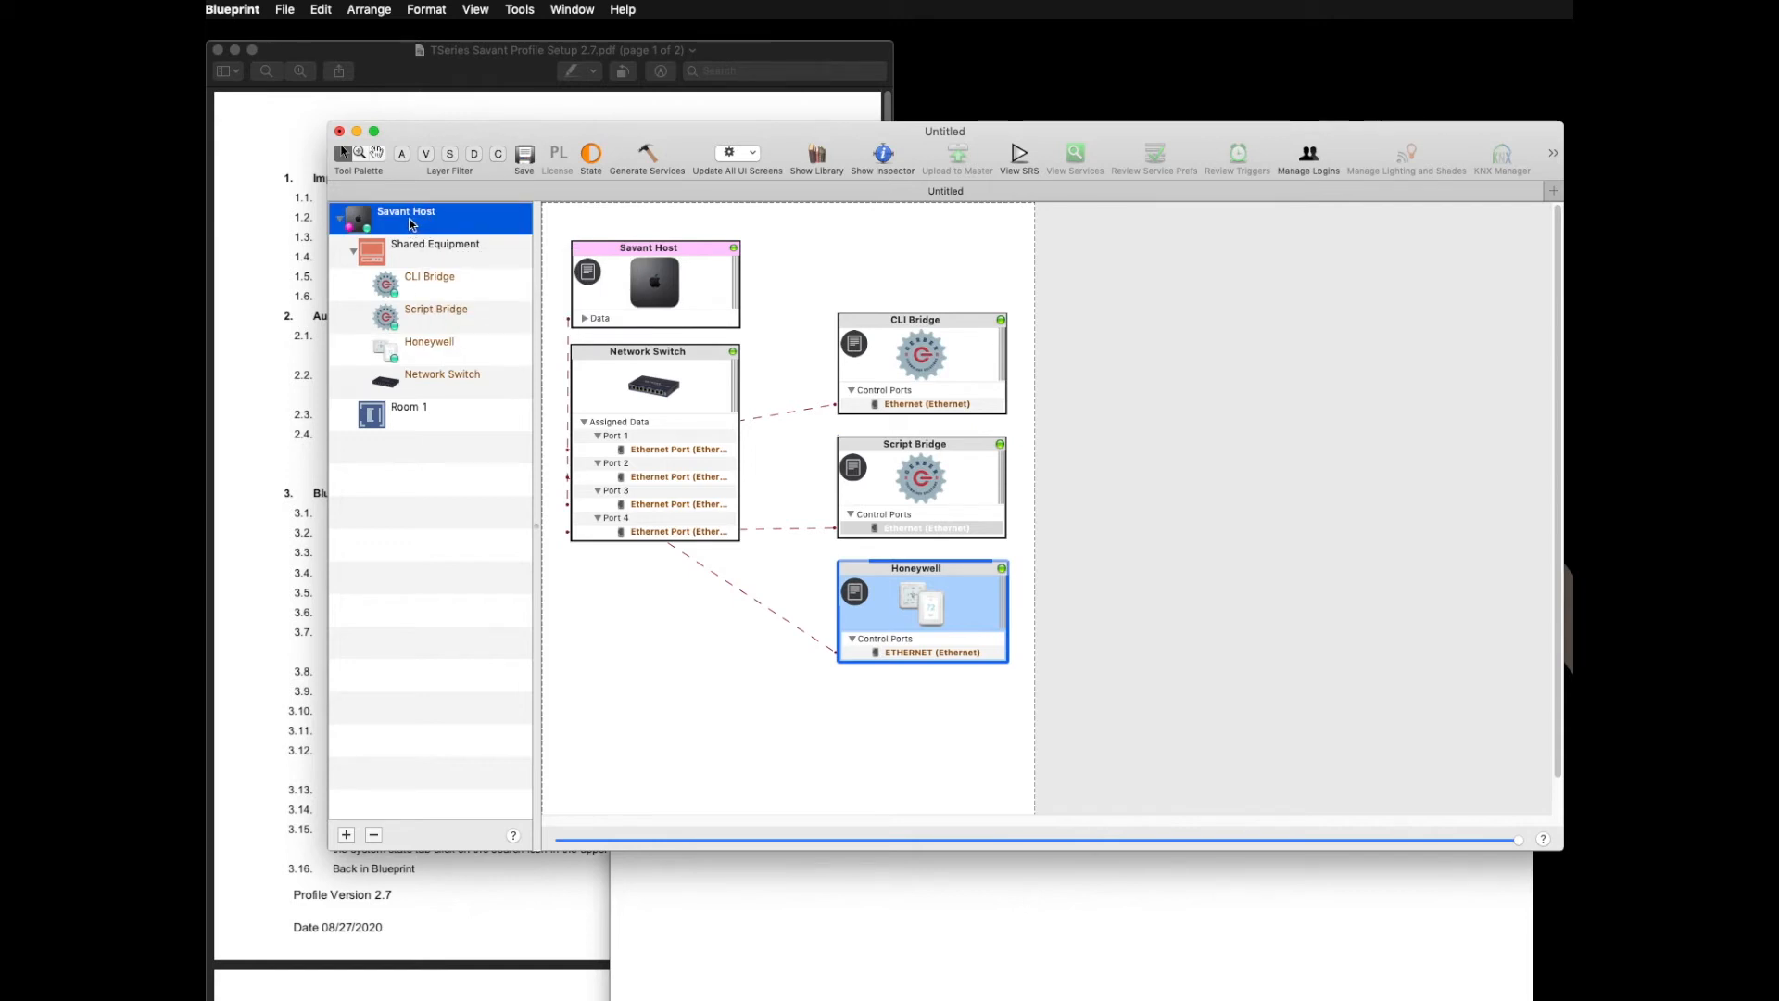
{"action": "left_click", "coordinate": [405, 217]}
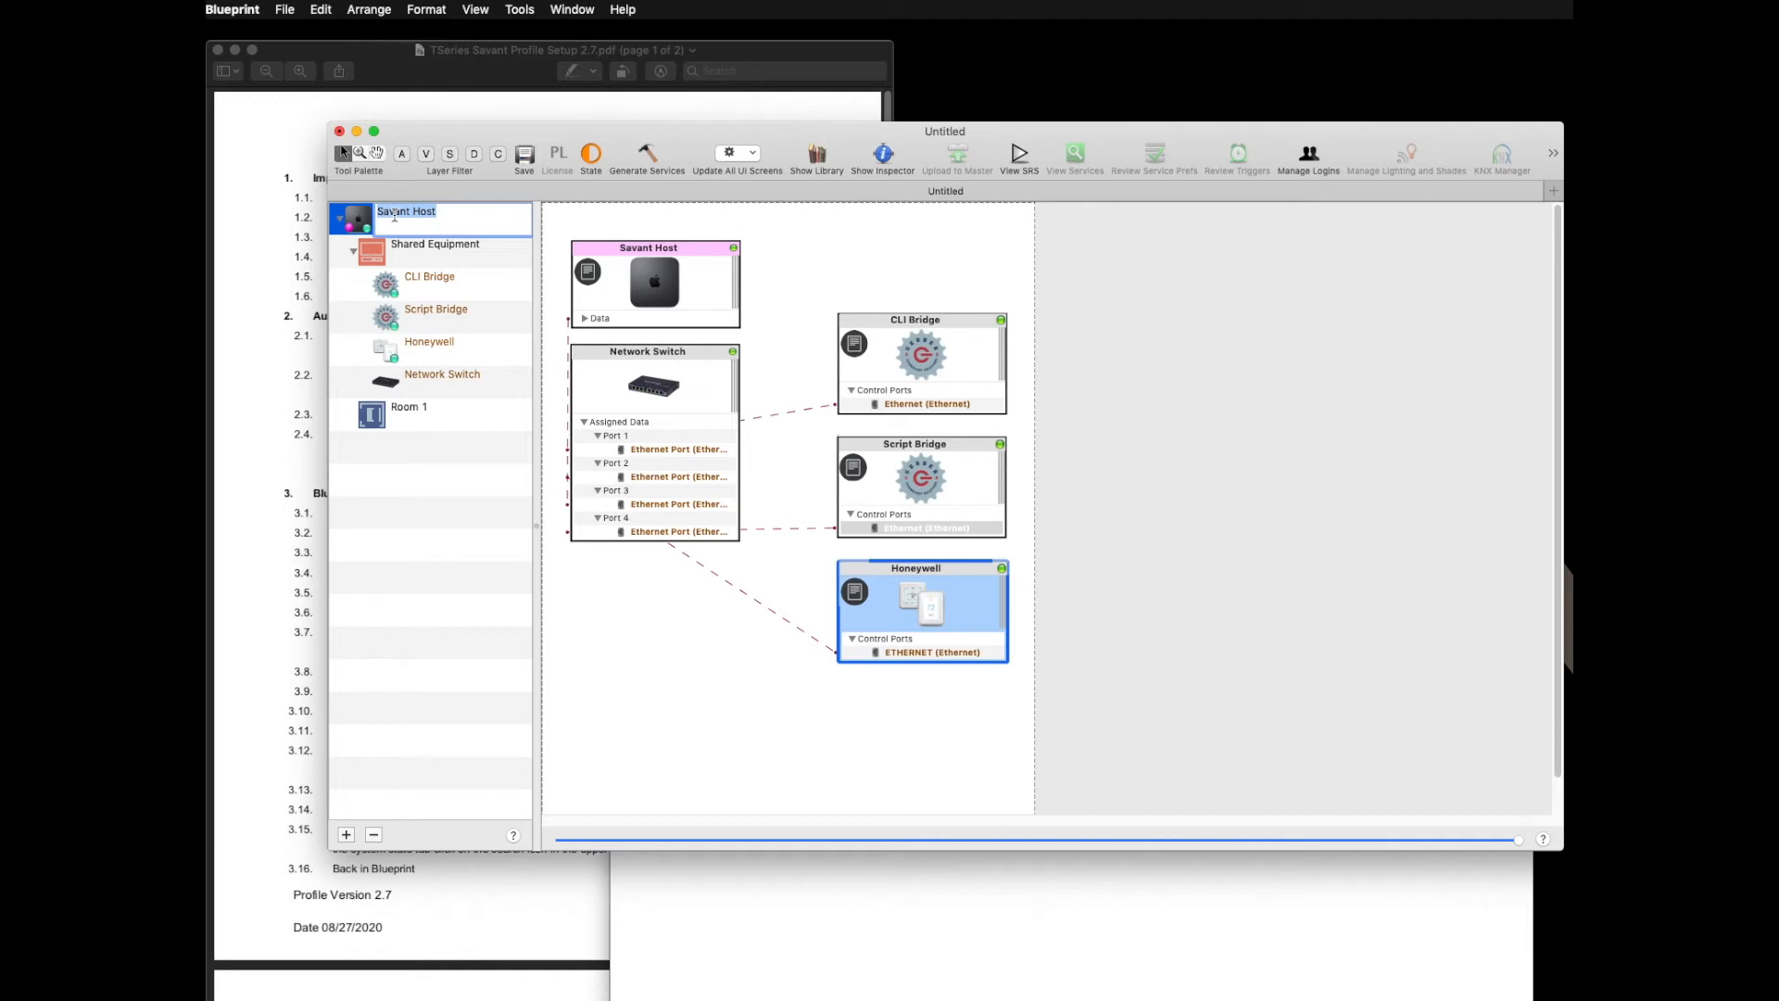
{"action": "type", "text": "H"}
{"action": "type", "text": "oneywell Testing"}
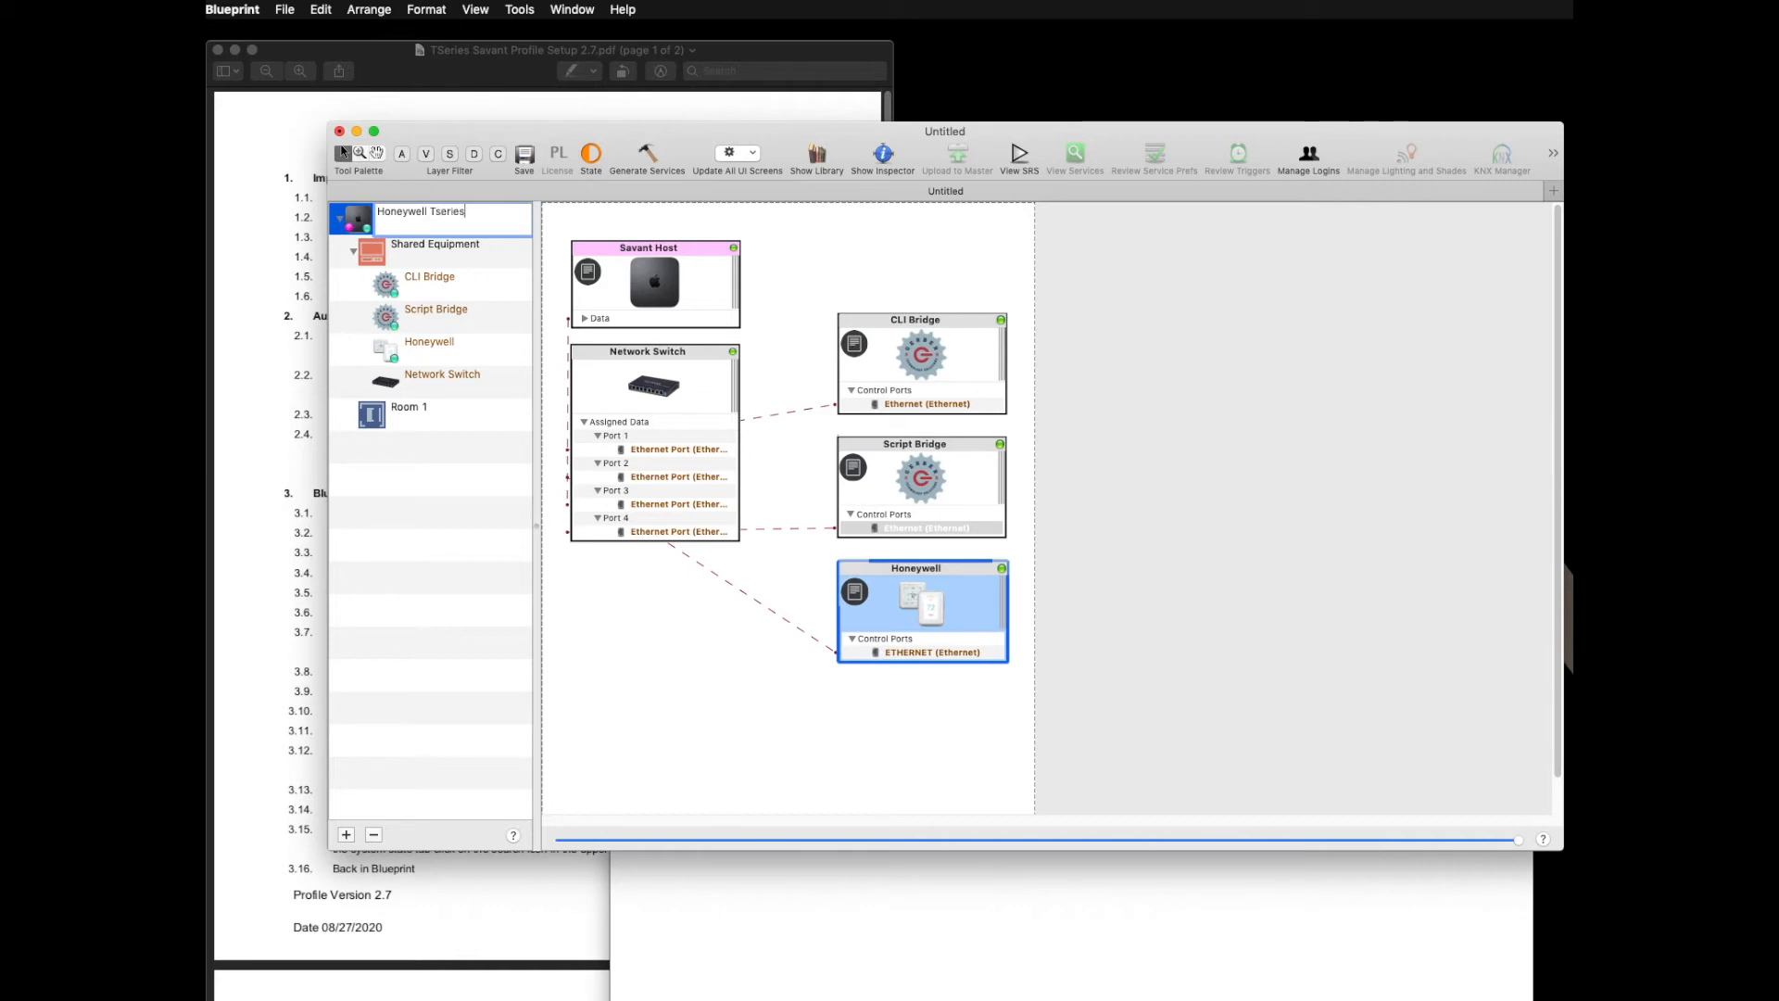
{"action": "key", "text": "Return"}
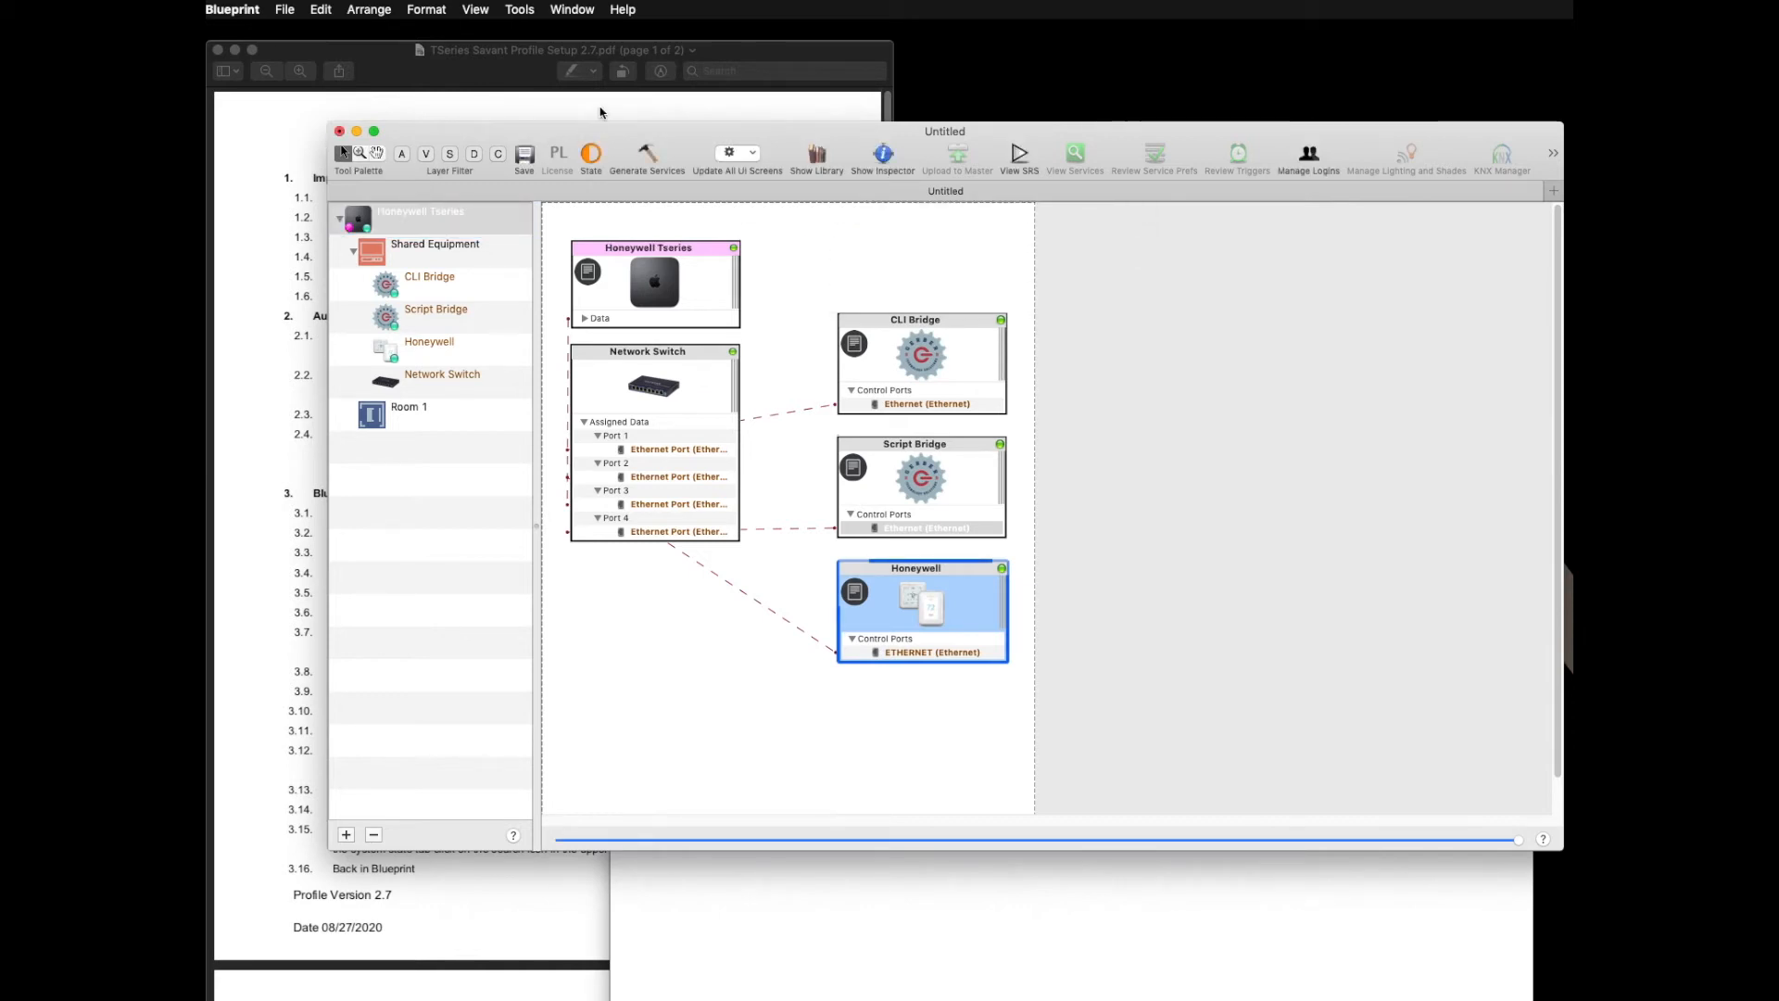
Step: Generate the services with the default service preferences and close the resulting services window
{"action": "left_click", "coordinate": [650, 157]}
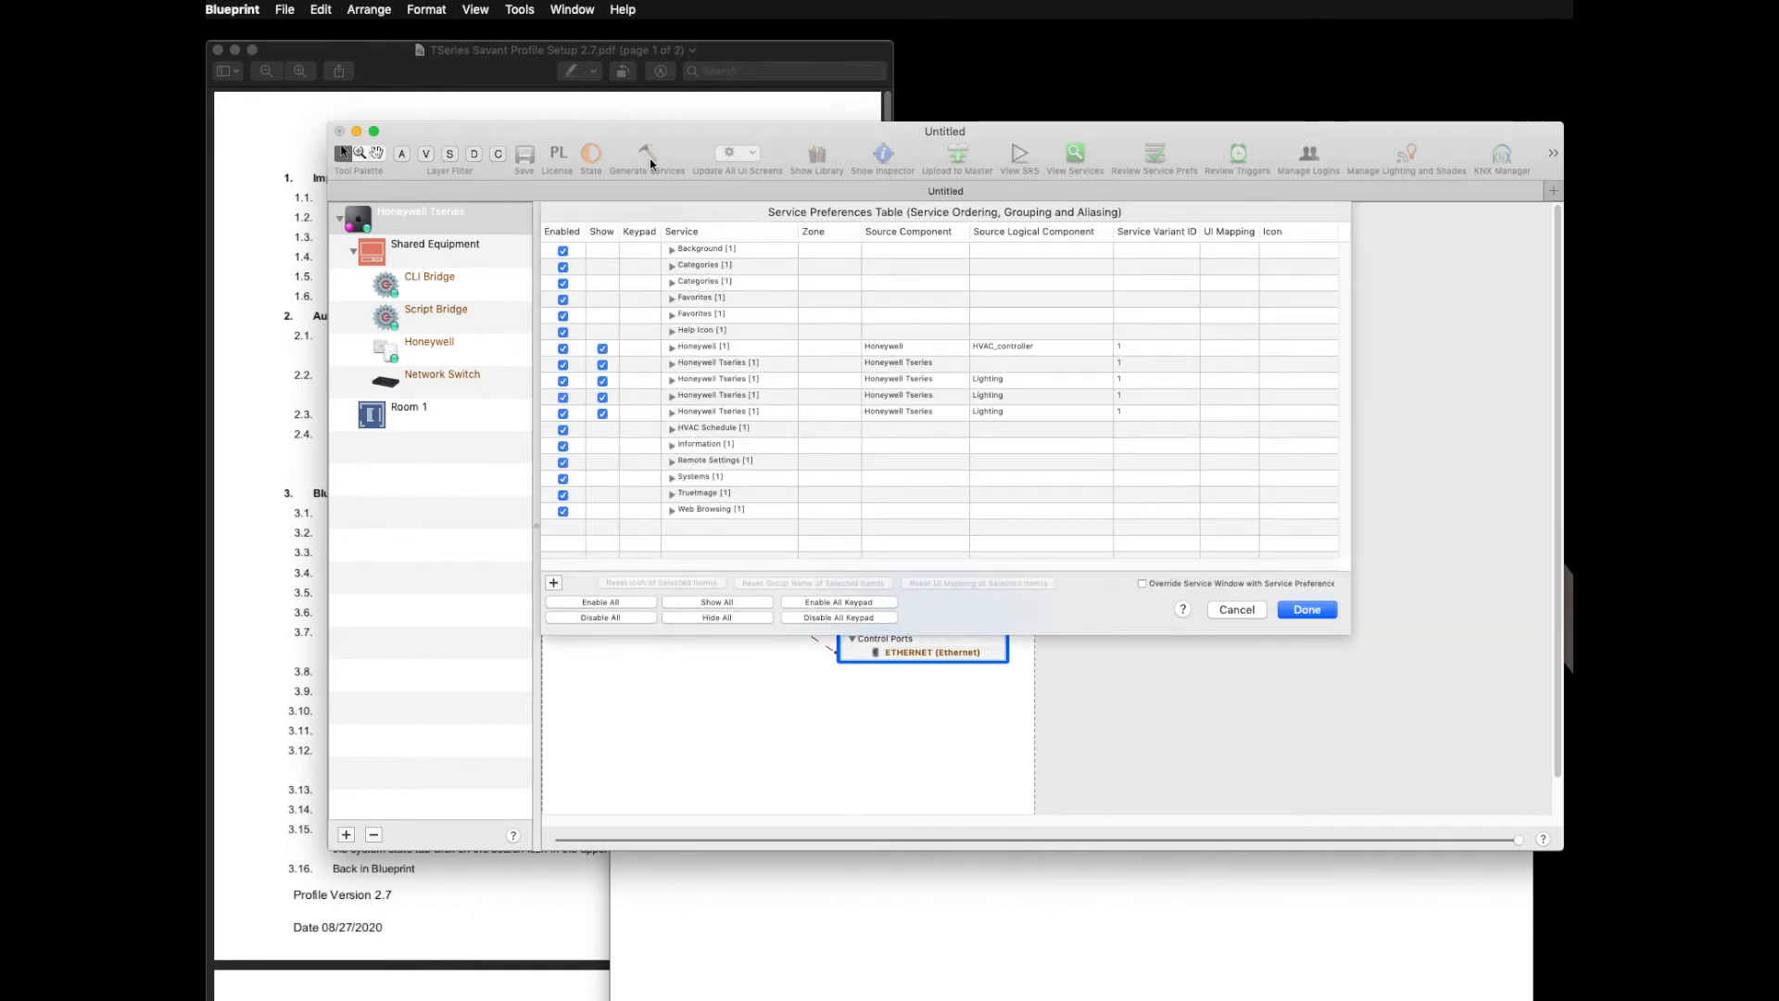
{"action": "left_click", "coordinate": [1306, 610]}
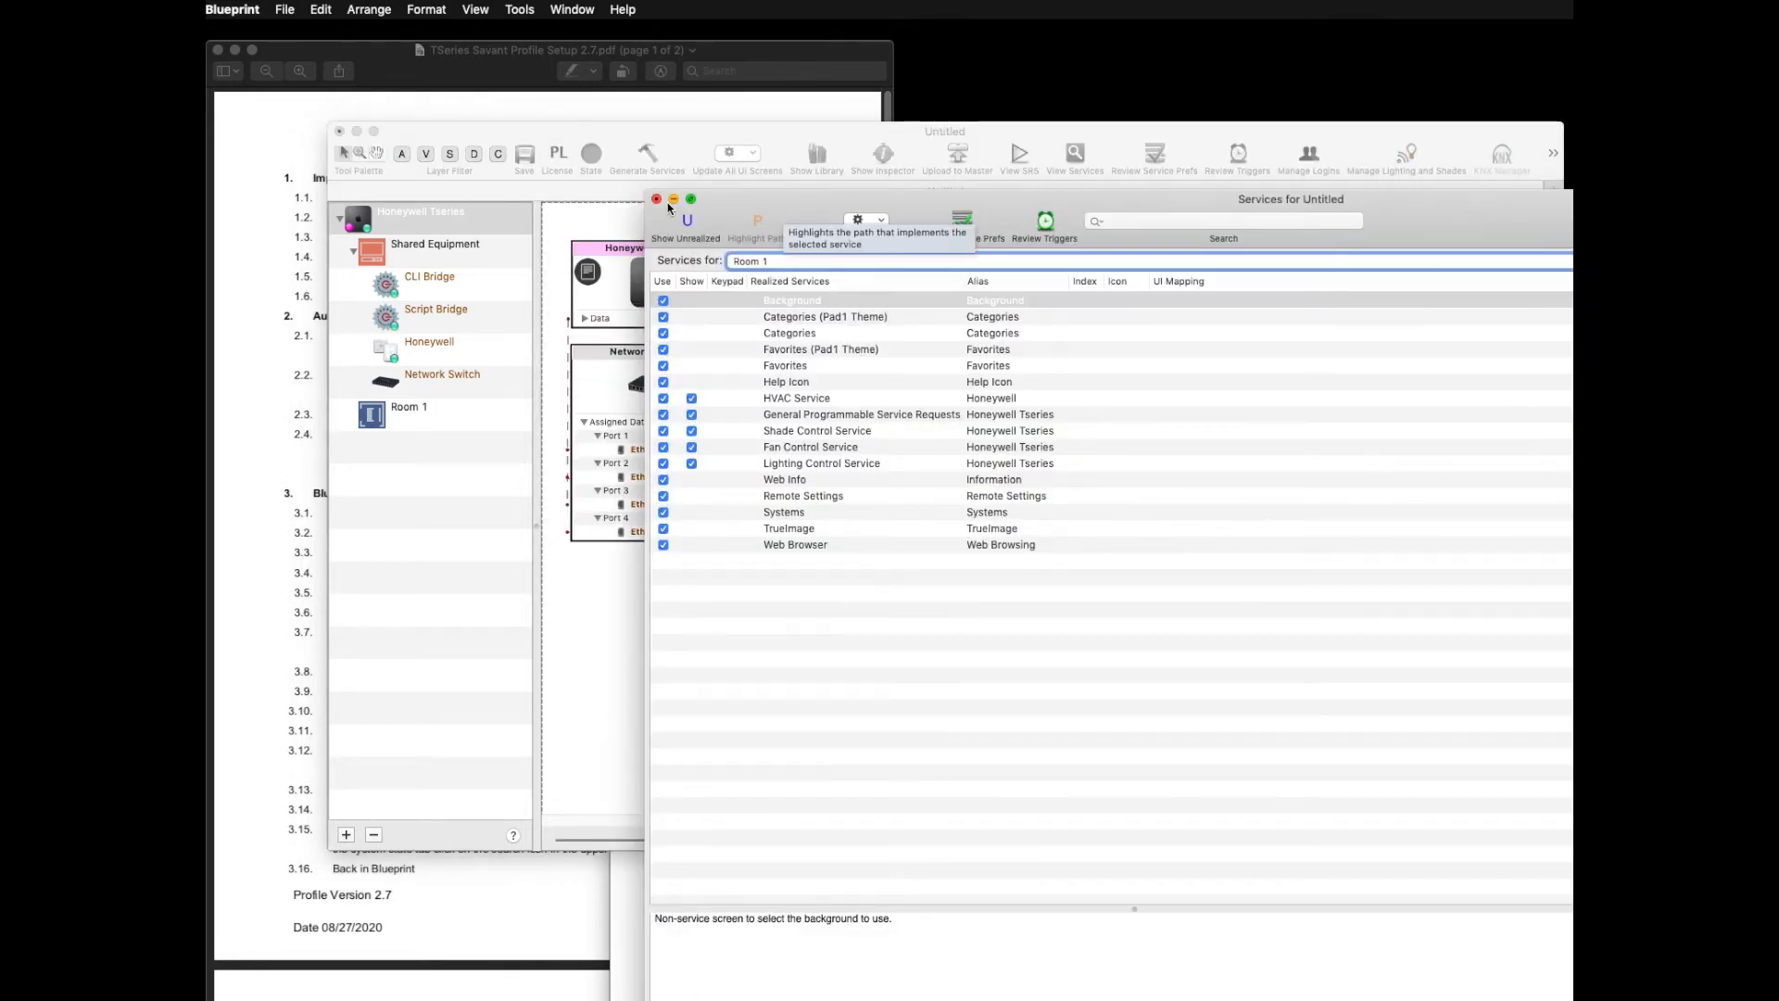
{"action": "left_click", "coordinate": [656, 200]}
Step: Start uploading to the master and save the configuration on the Desktop as Honeywell Tseries
{"action": "left_click", "coordinate": [959, 160]}
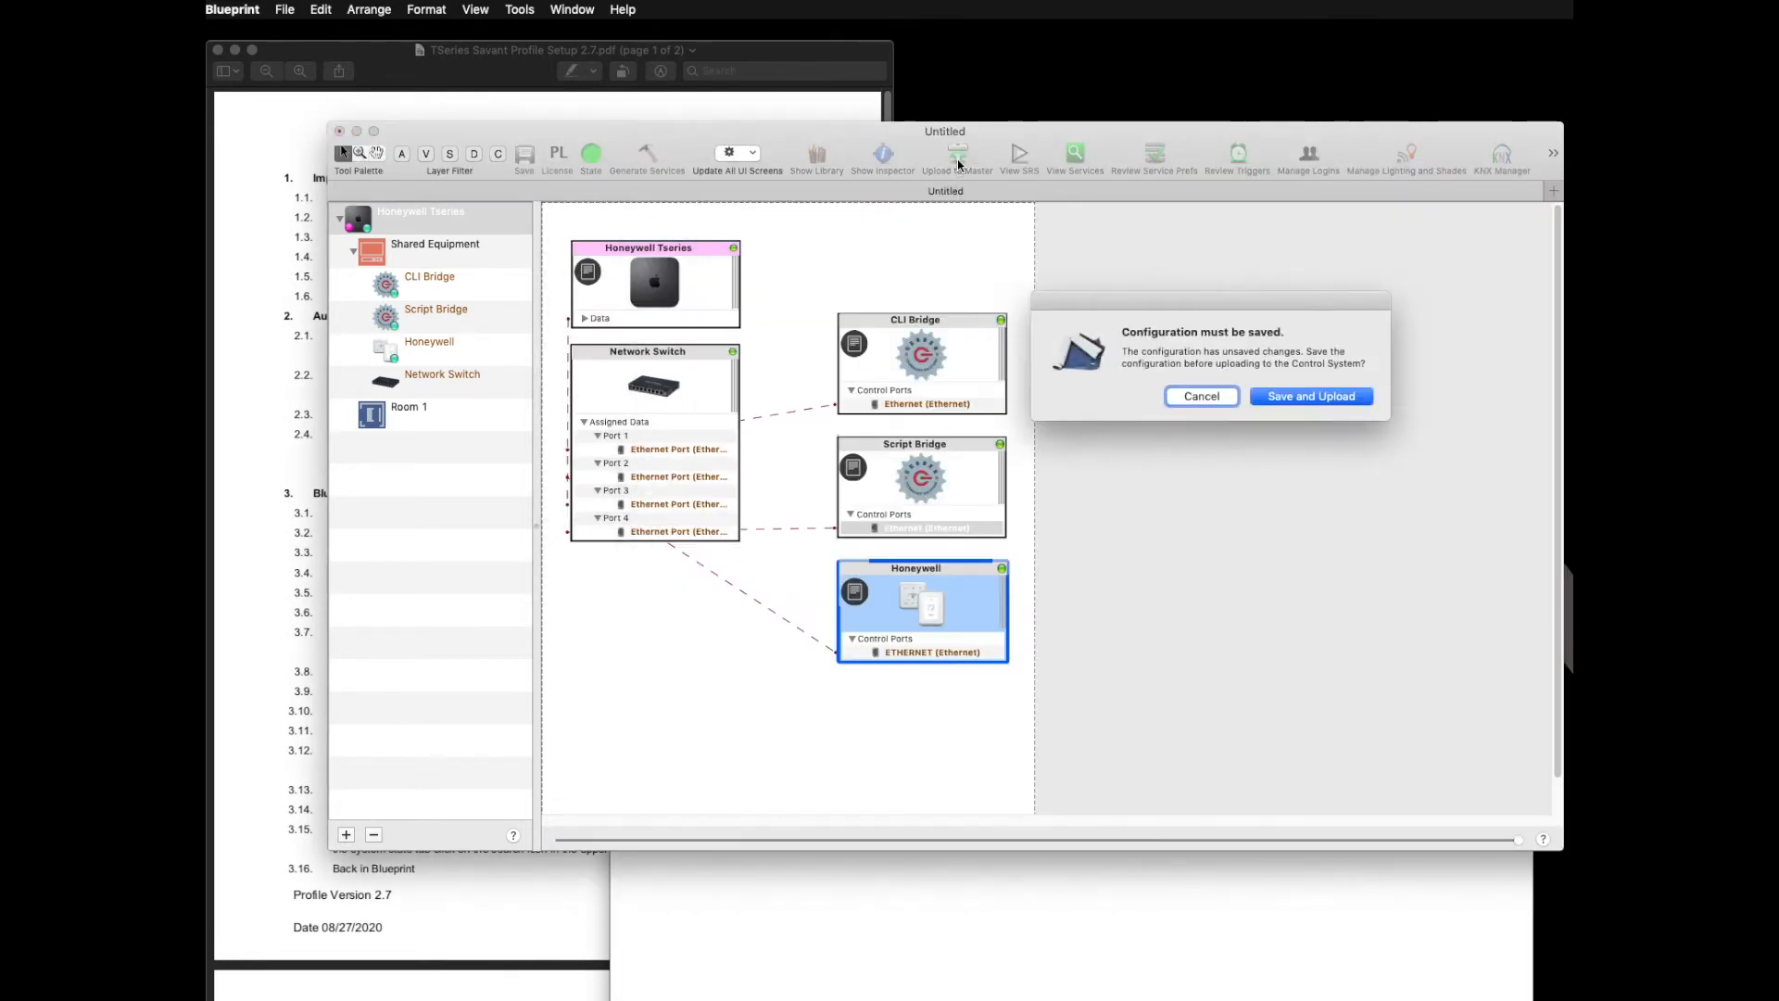
{"action": "left_click", "coordinate": [1279, 398]}
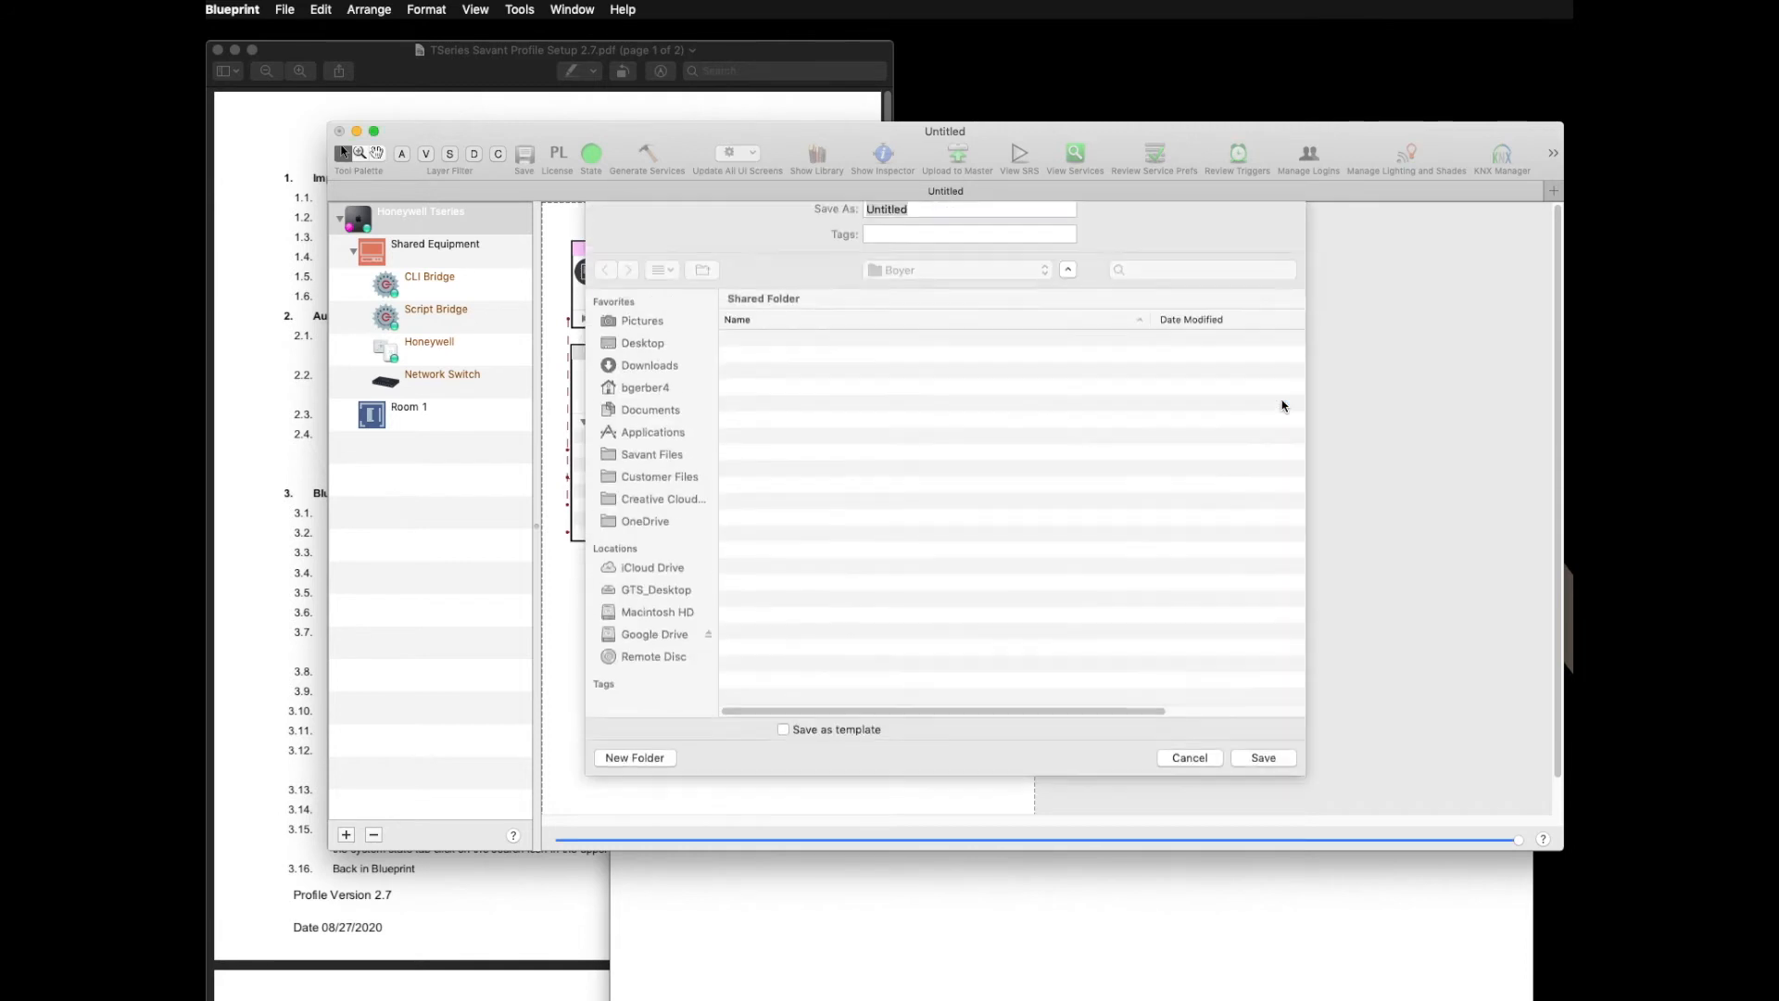
{"action": "left_click", "coordinate": [639, 359]}
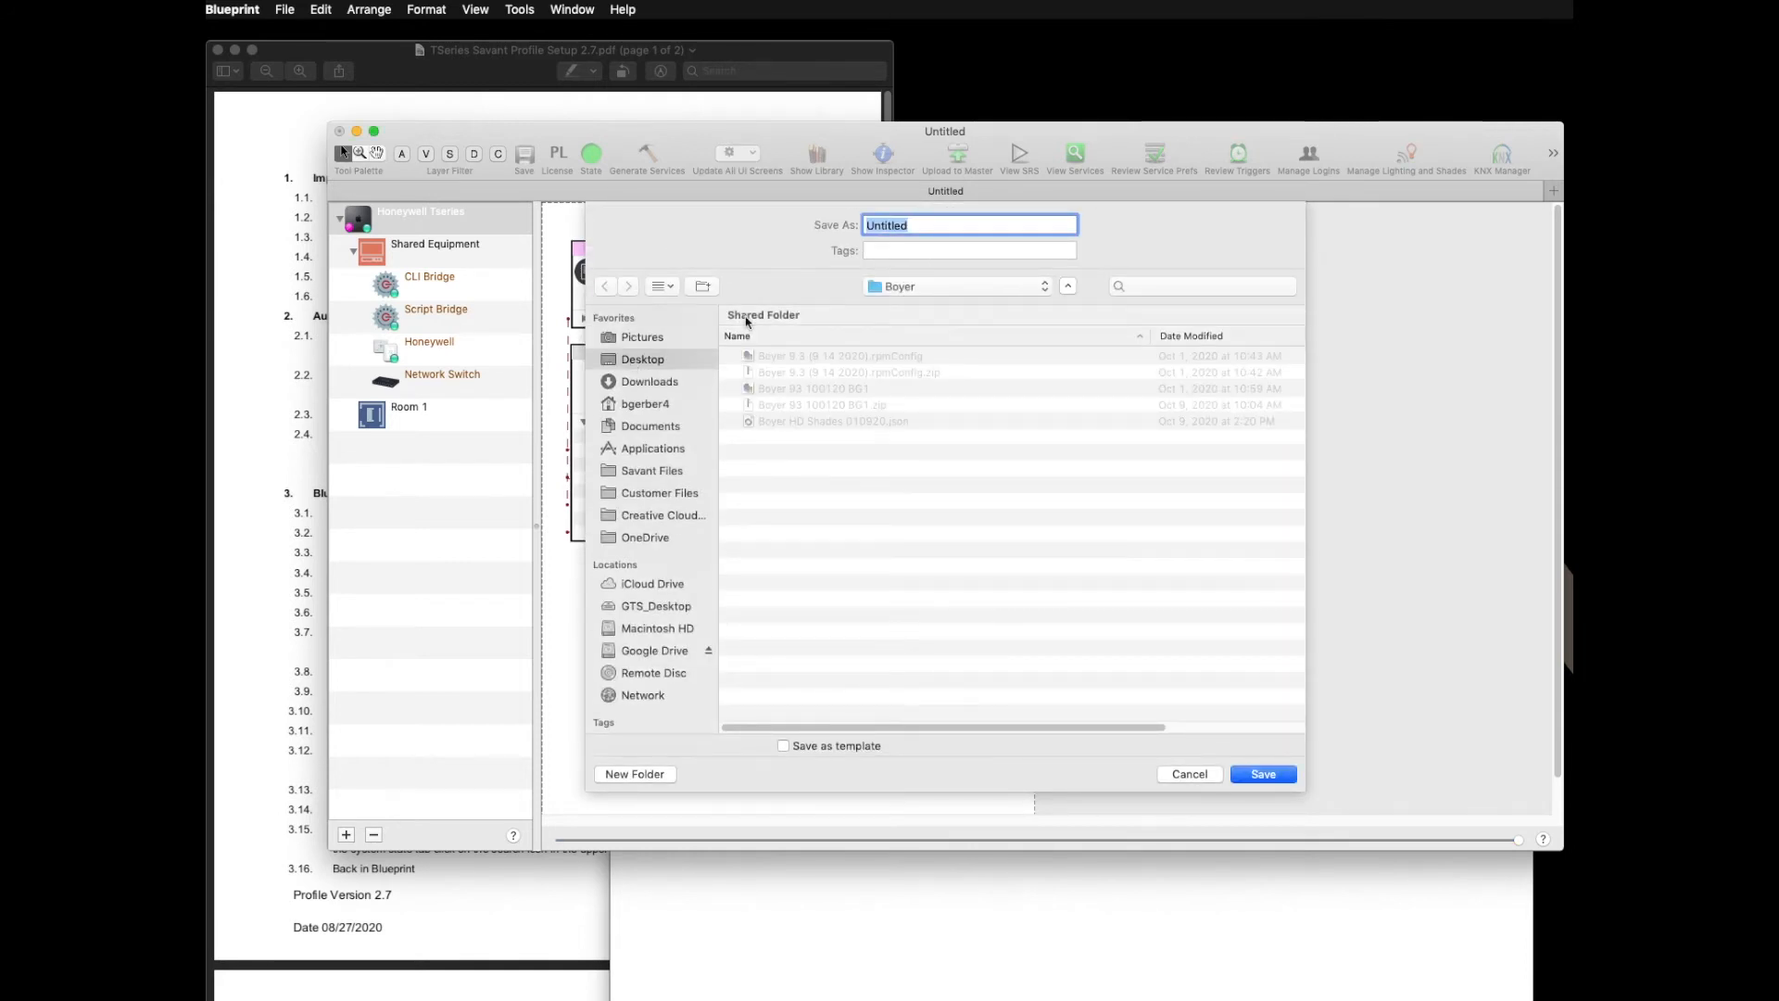
{"action": "type", "text": "Hon"}
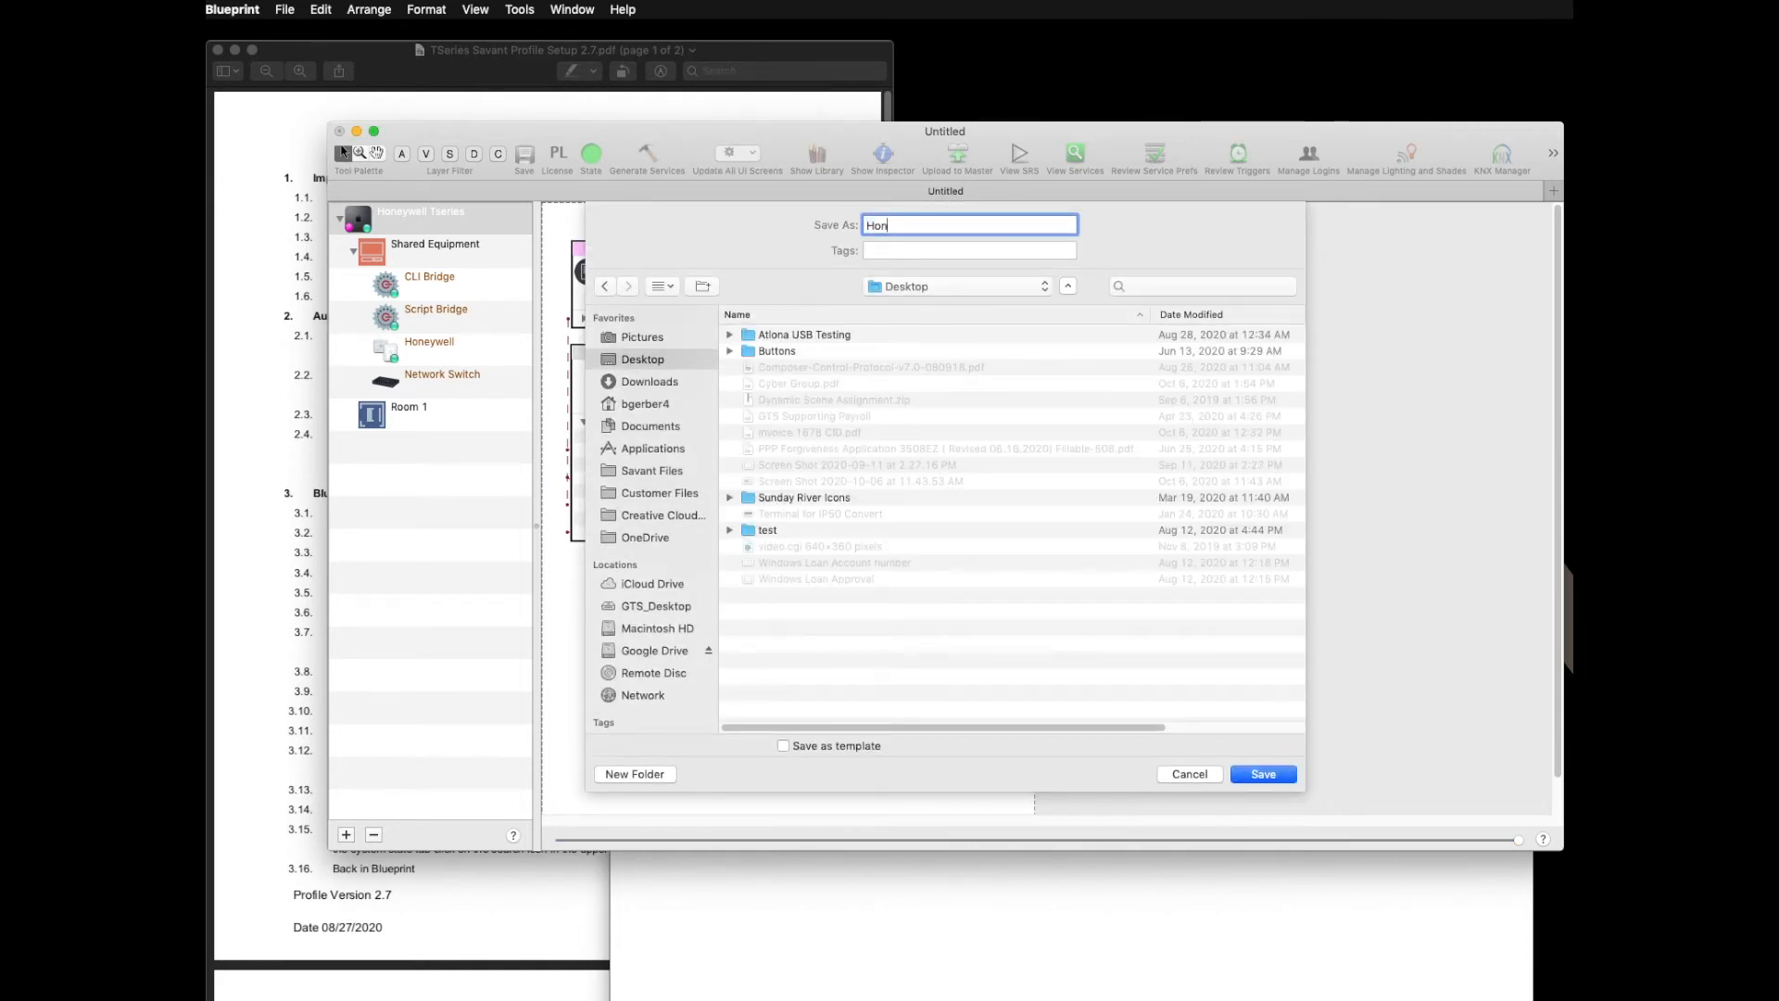
{"action": "type", "text": "eywell Tsersi"}
{"action": "type", "text": "s"}
{"action": "key", "text": "Return"}
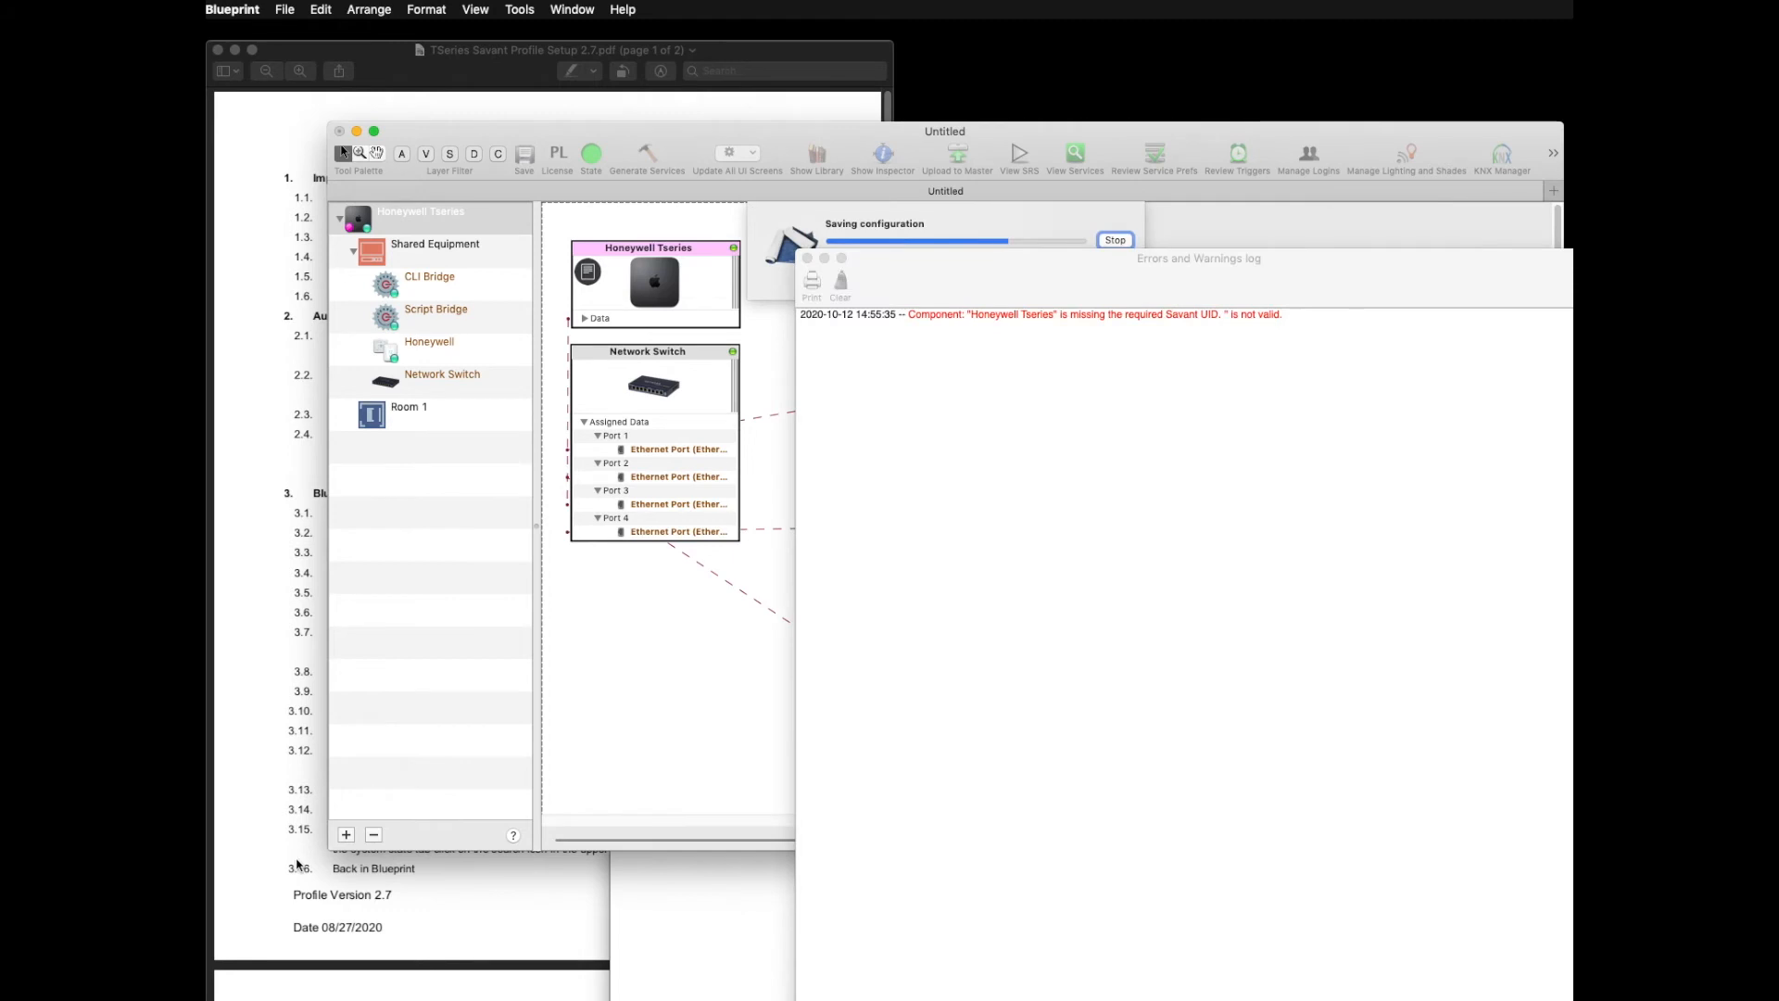
Step: In System Monitor, upload the saved configuration with theme syncing to the selected host, accepting the Blueprint version mismatch
{"action": "left_click", "coordinate": [476, 898]}
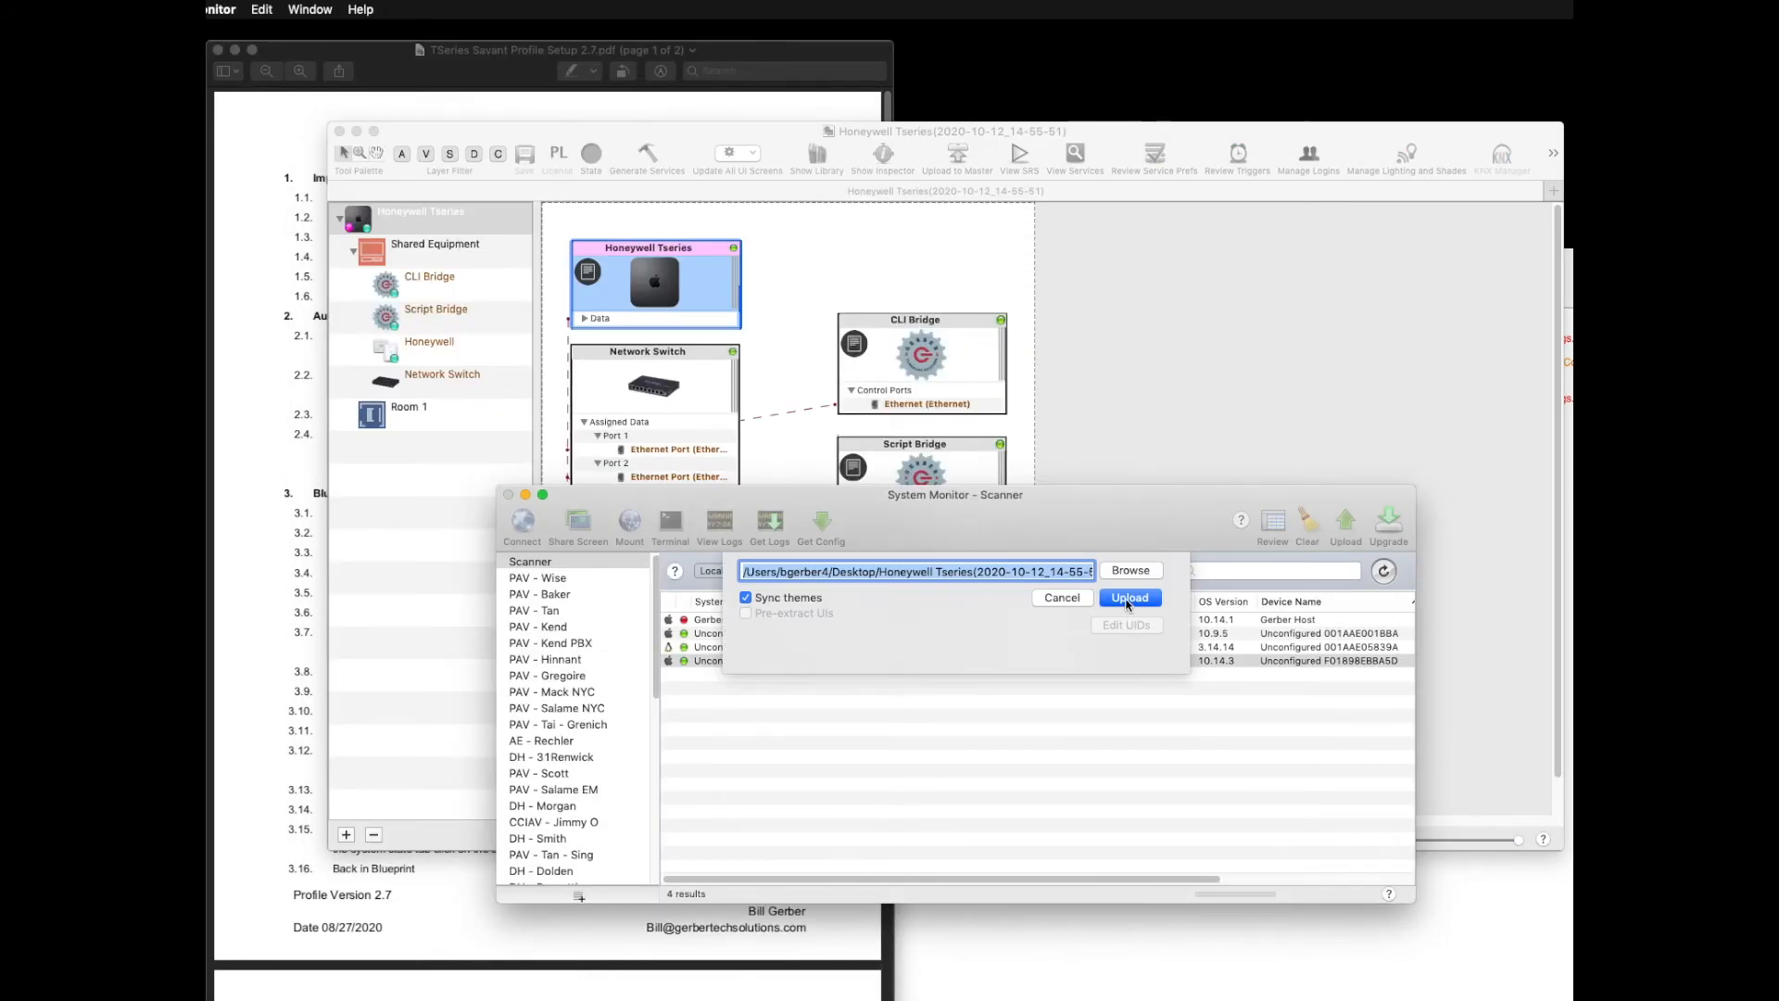
{"action": "left_click", "coordinate": [1128, 601]}
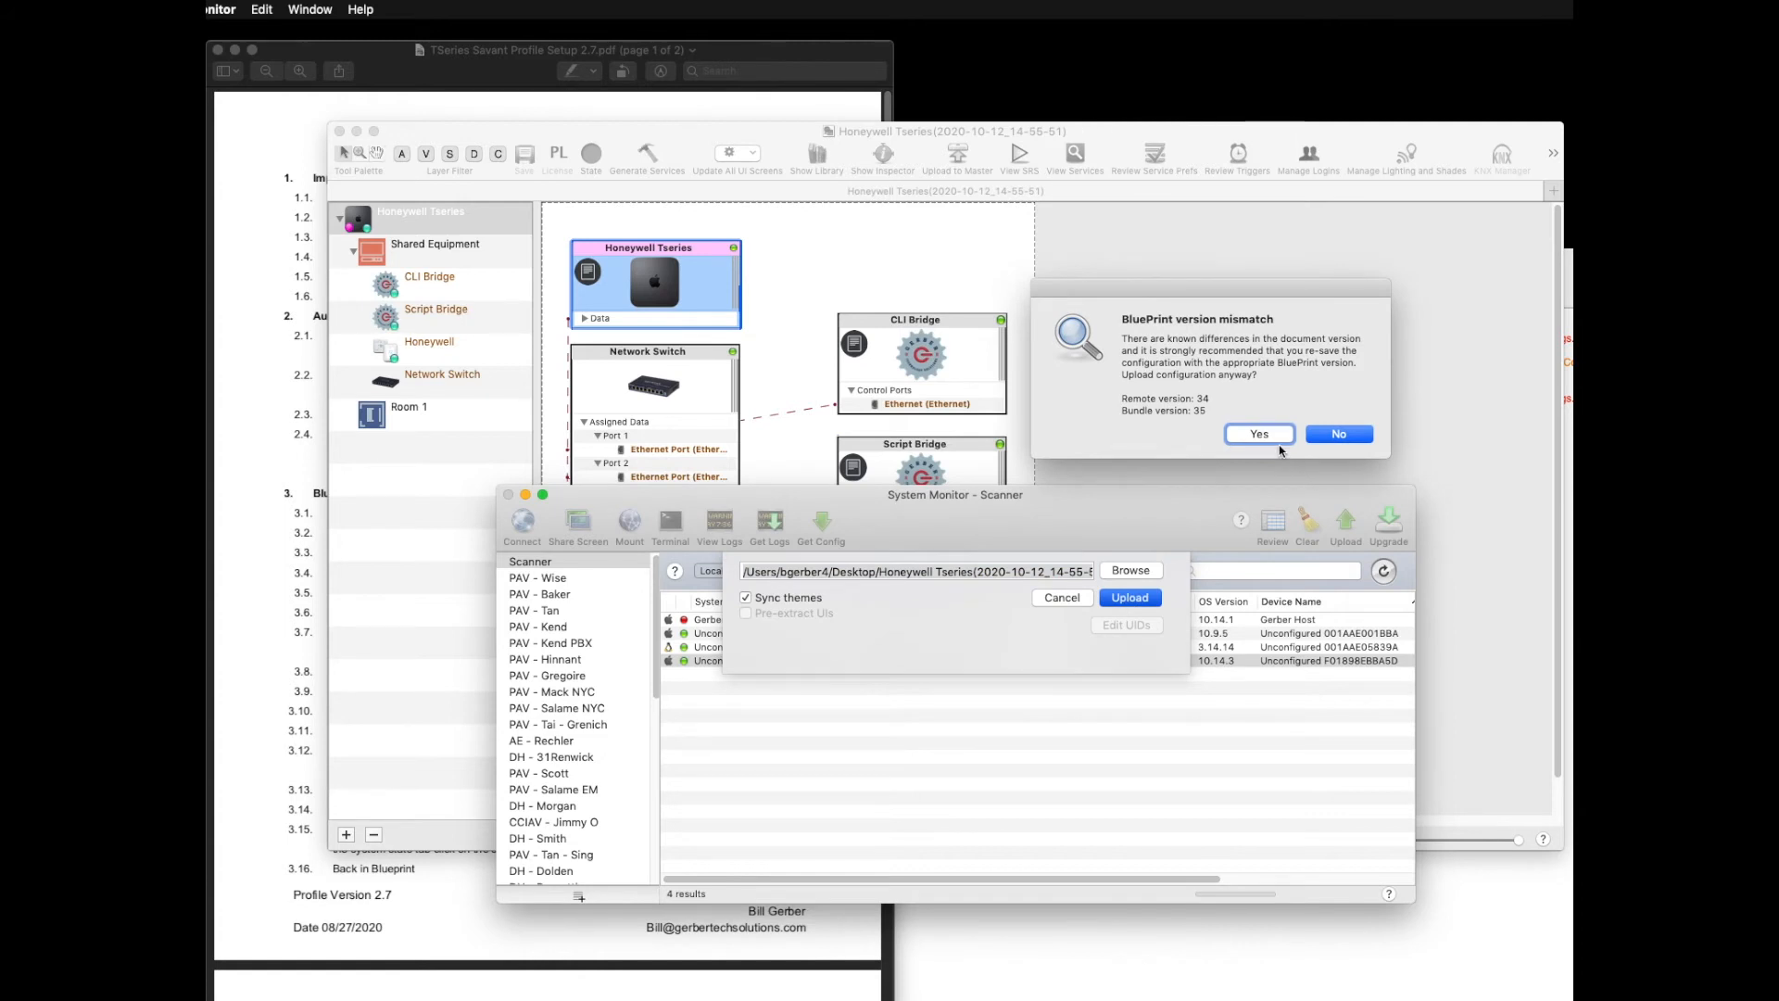
{"action": "left_click", "coordinate": [1277, 441]}
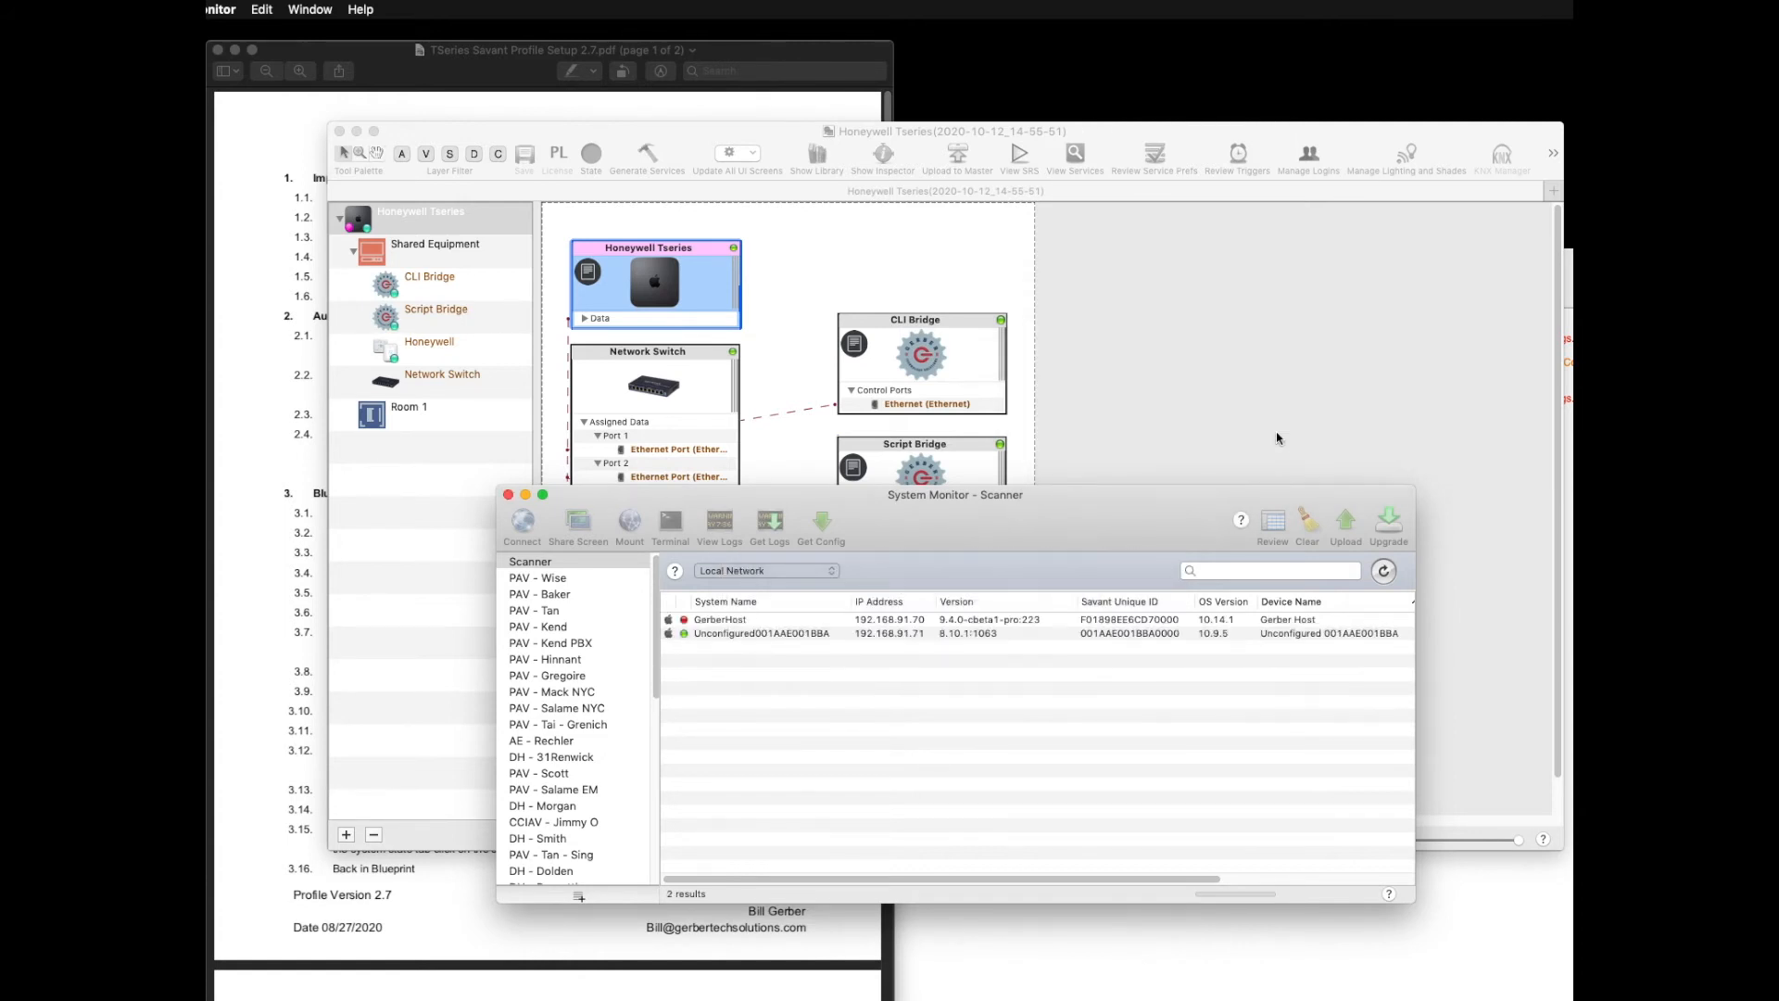
Step: Review the setup PDF's instructions on authorizing the profile, searching for ThermostatName in System Monitor and filling in the HVAC data table
{"action": "left_click", "coordinate": [472, 921]}
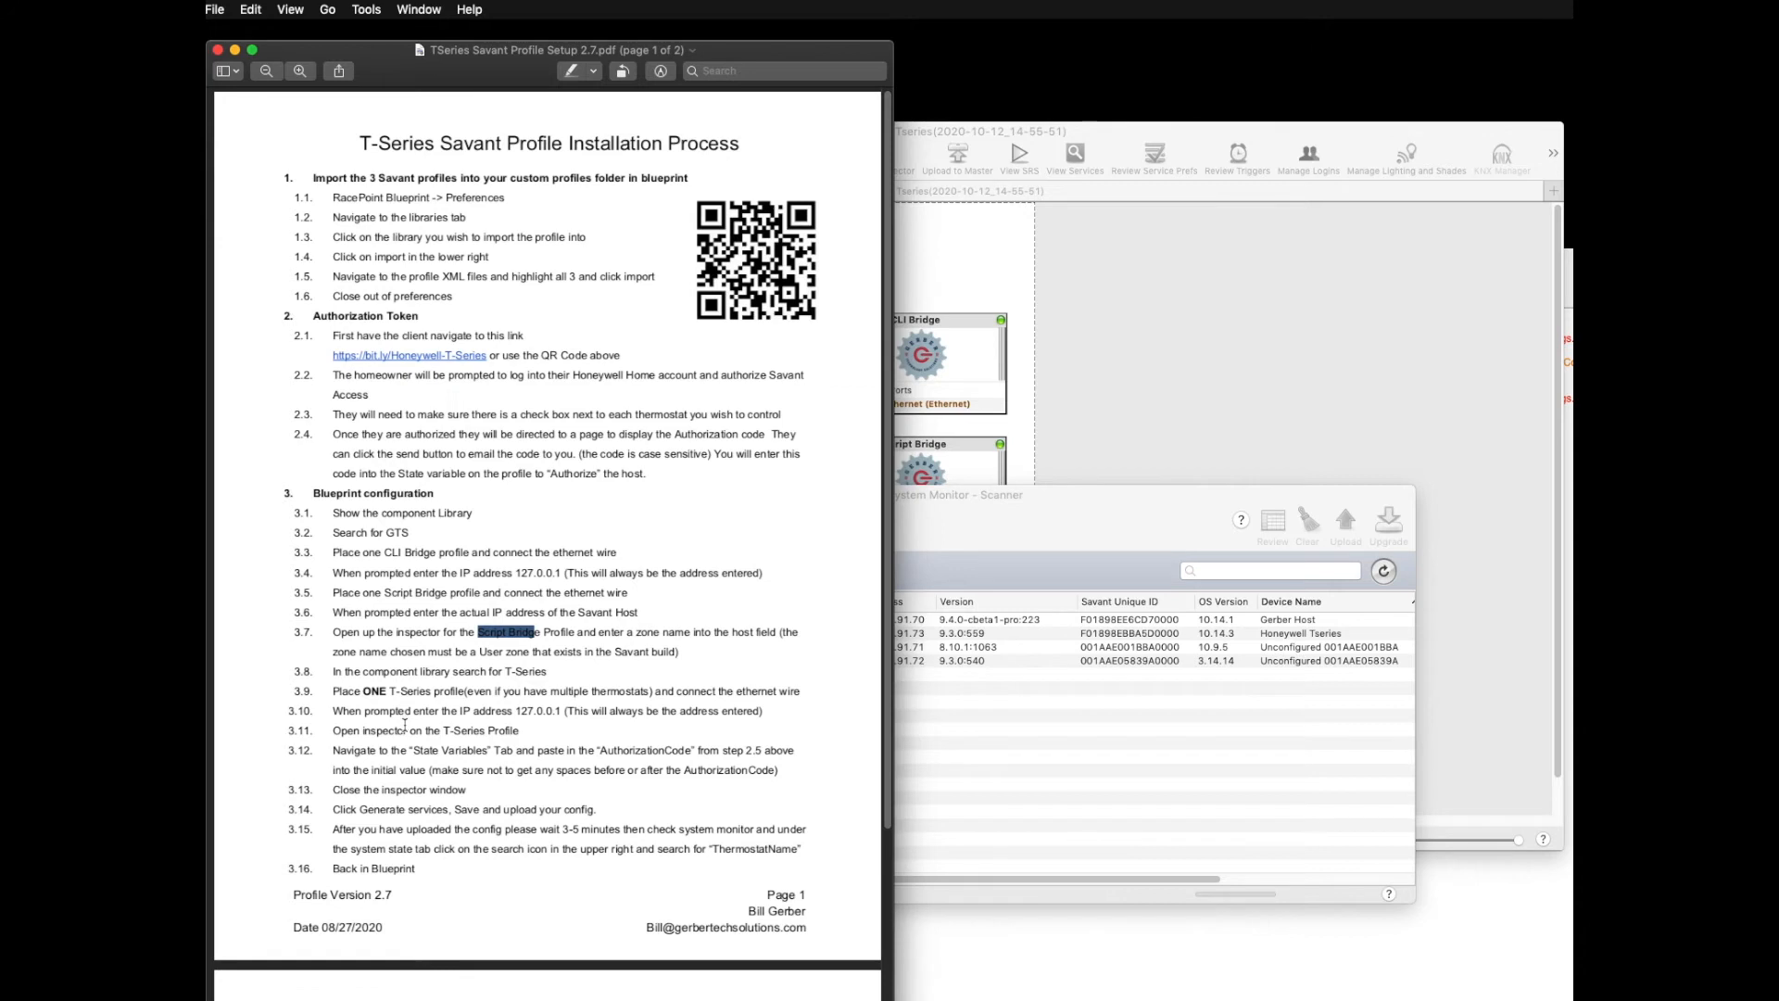
{"action": "left_click_drag", "start_coordinate": [368, 707], "coordinate": [498, 728]}
{"action": "left_click", "coordinate": [450, 752]}
{"action": "left_click_drag", "start_coordinate": [393, 750], "coordinate": [499, 758]}
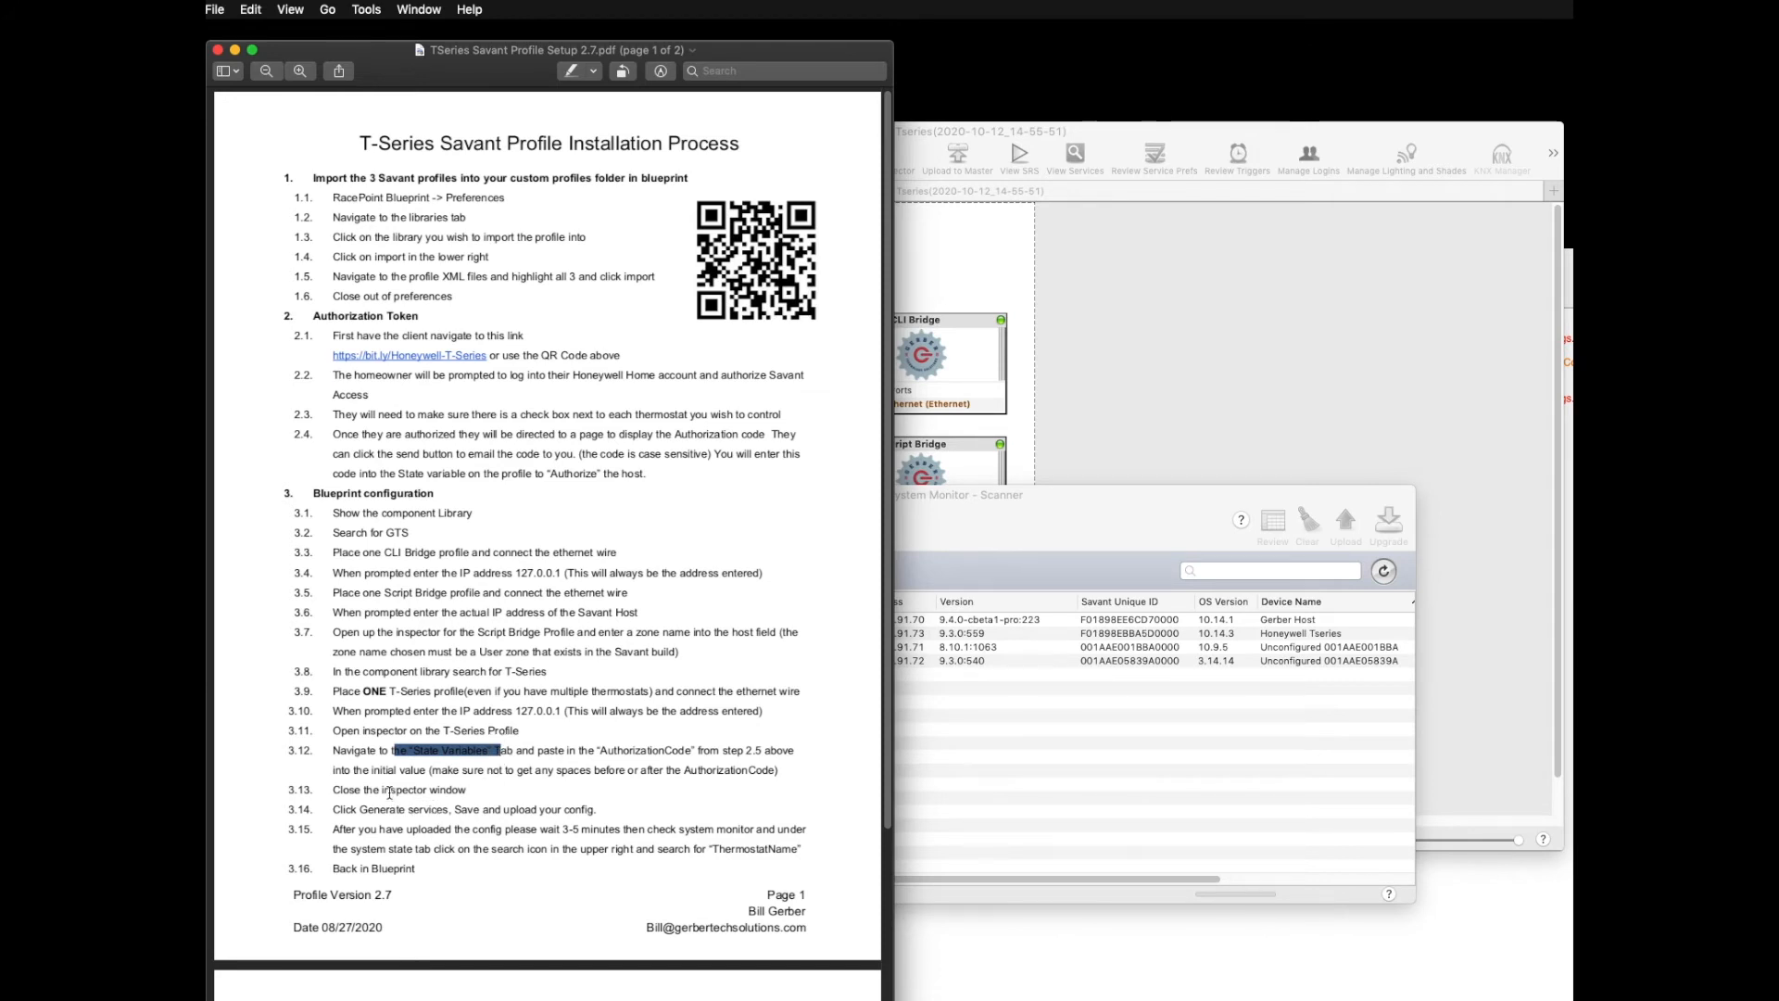
{"action": "left_click_drag", "start_coordinate": [418, 827], "coordinate": [490, 888]}
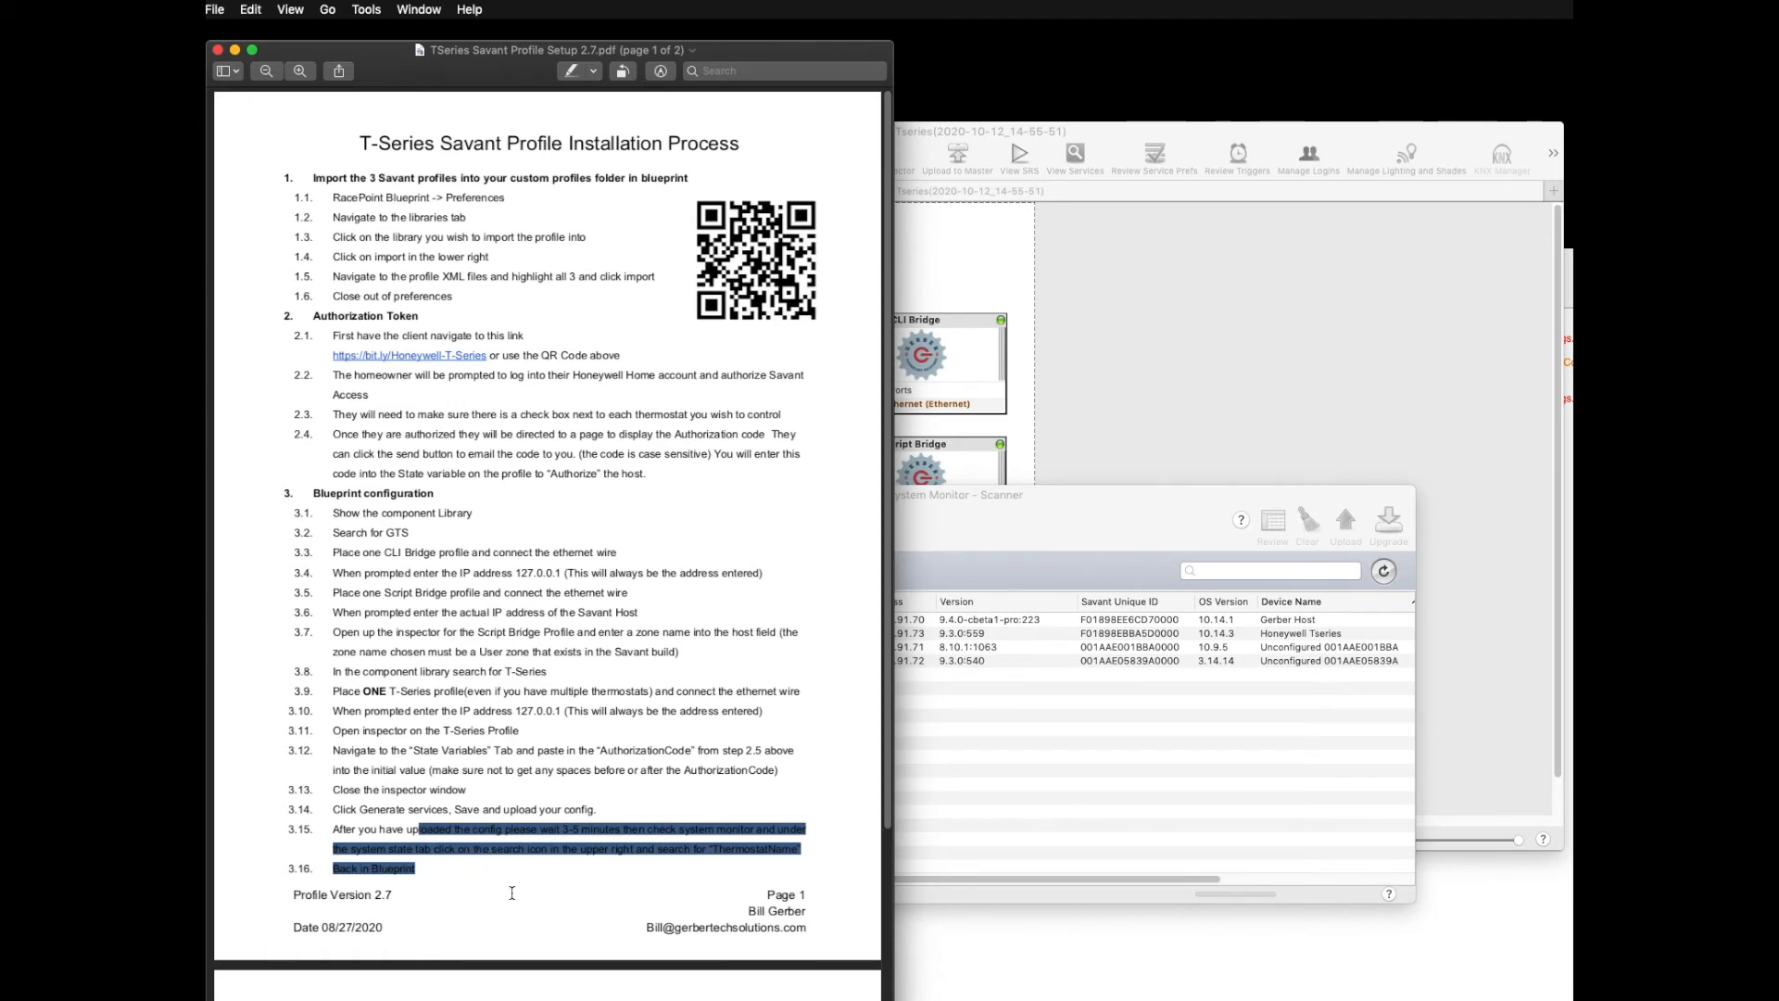
{"action": "left_click", "coordinate": [511, 893]}
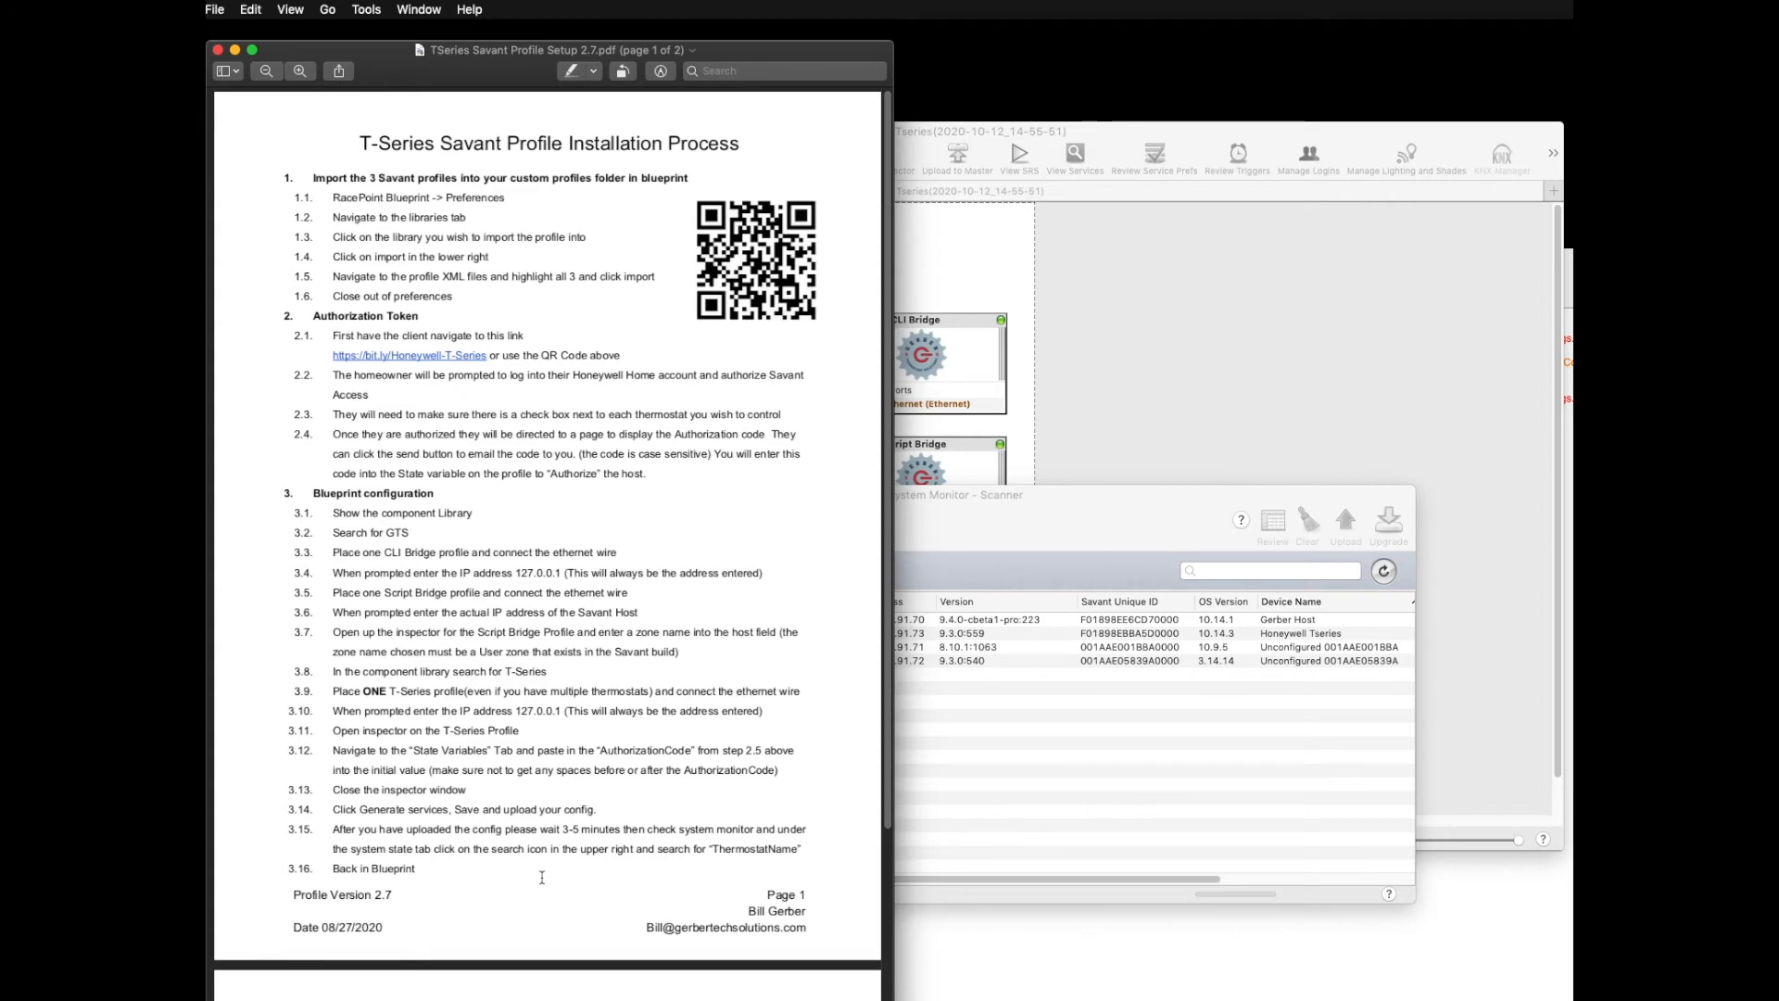
{"action": "scroll", "coordinate": [543, 877], "scroll_direction": "down", "scroll_amount": 10}
{"action": "scroll", "coordinate": [542, 877], "scroll_direction": "down", "scroll_amount": 3}
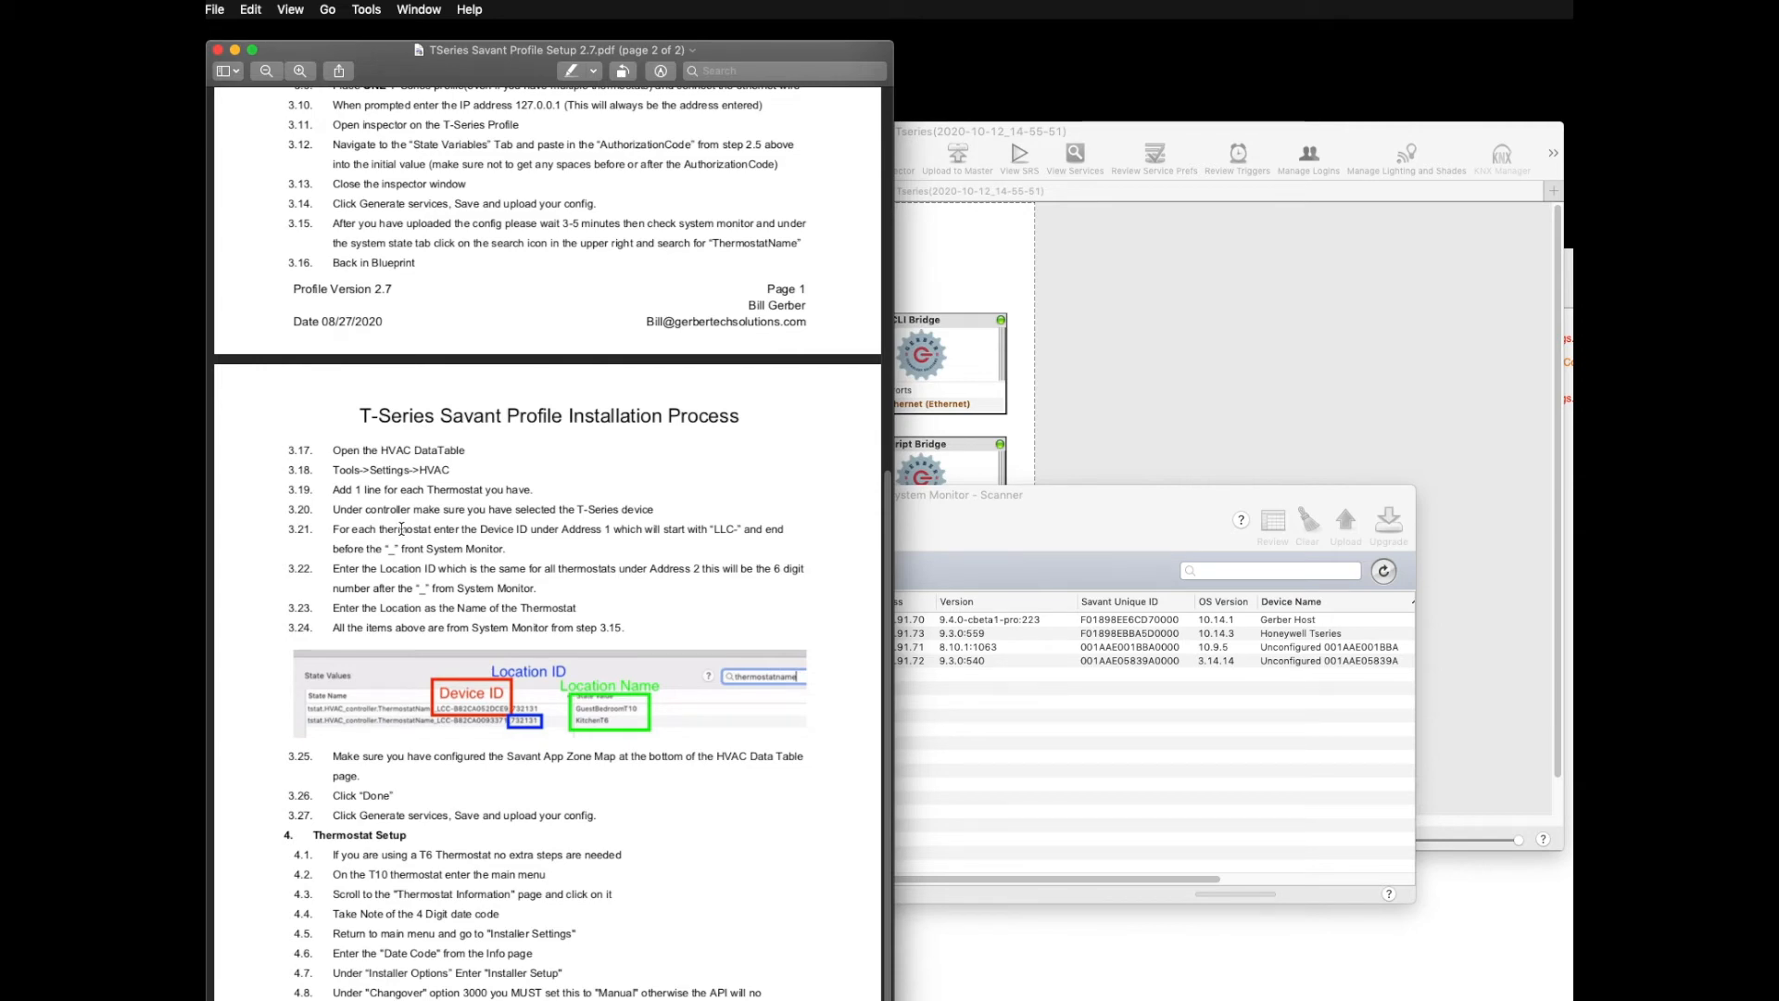
{"action": "left_click_drag", "start_coordinate": [709, 248], "coordinate": [839, 246]}
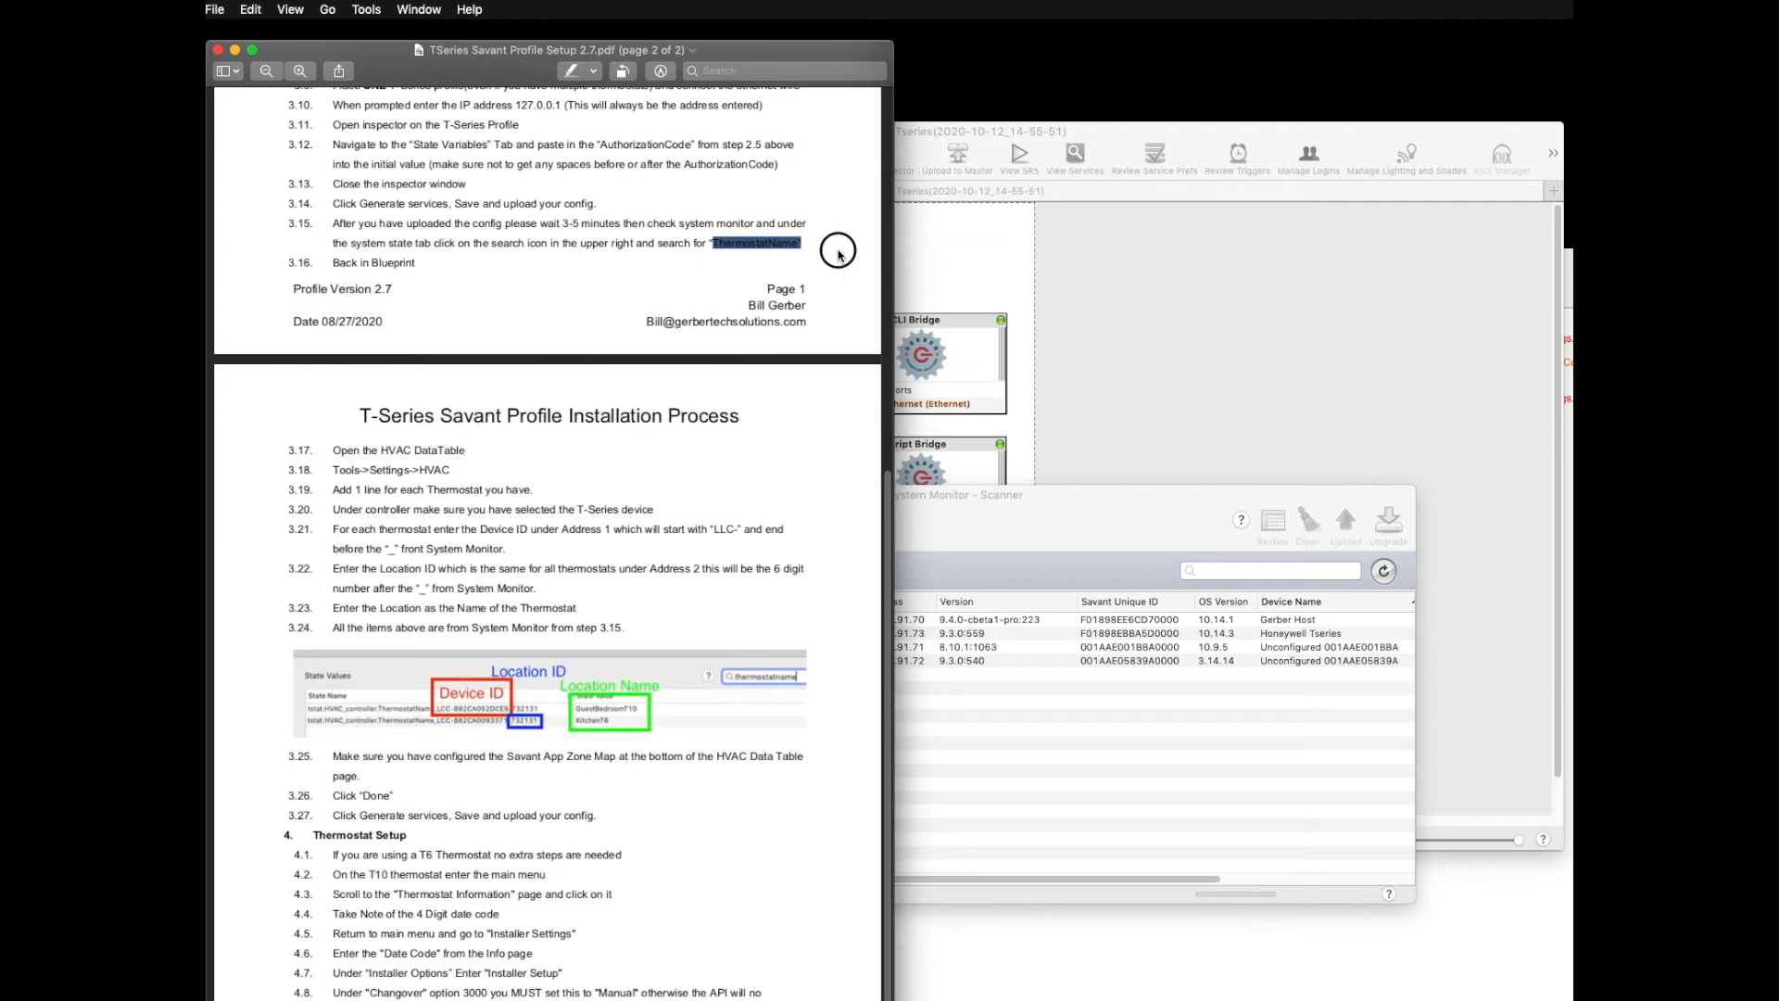
{"action": "left_click", "coordinate": [840, 252]}
Step: Switch to System Monitor and connect to the HoneywellTseries host at 192.168.91.73
{"action": "left_click", "coordinate": [943, 661]}
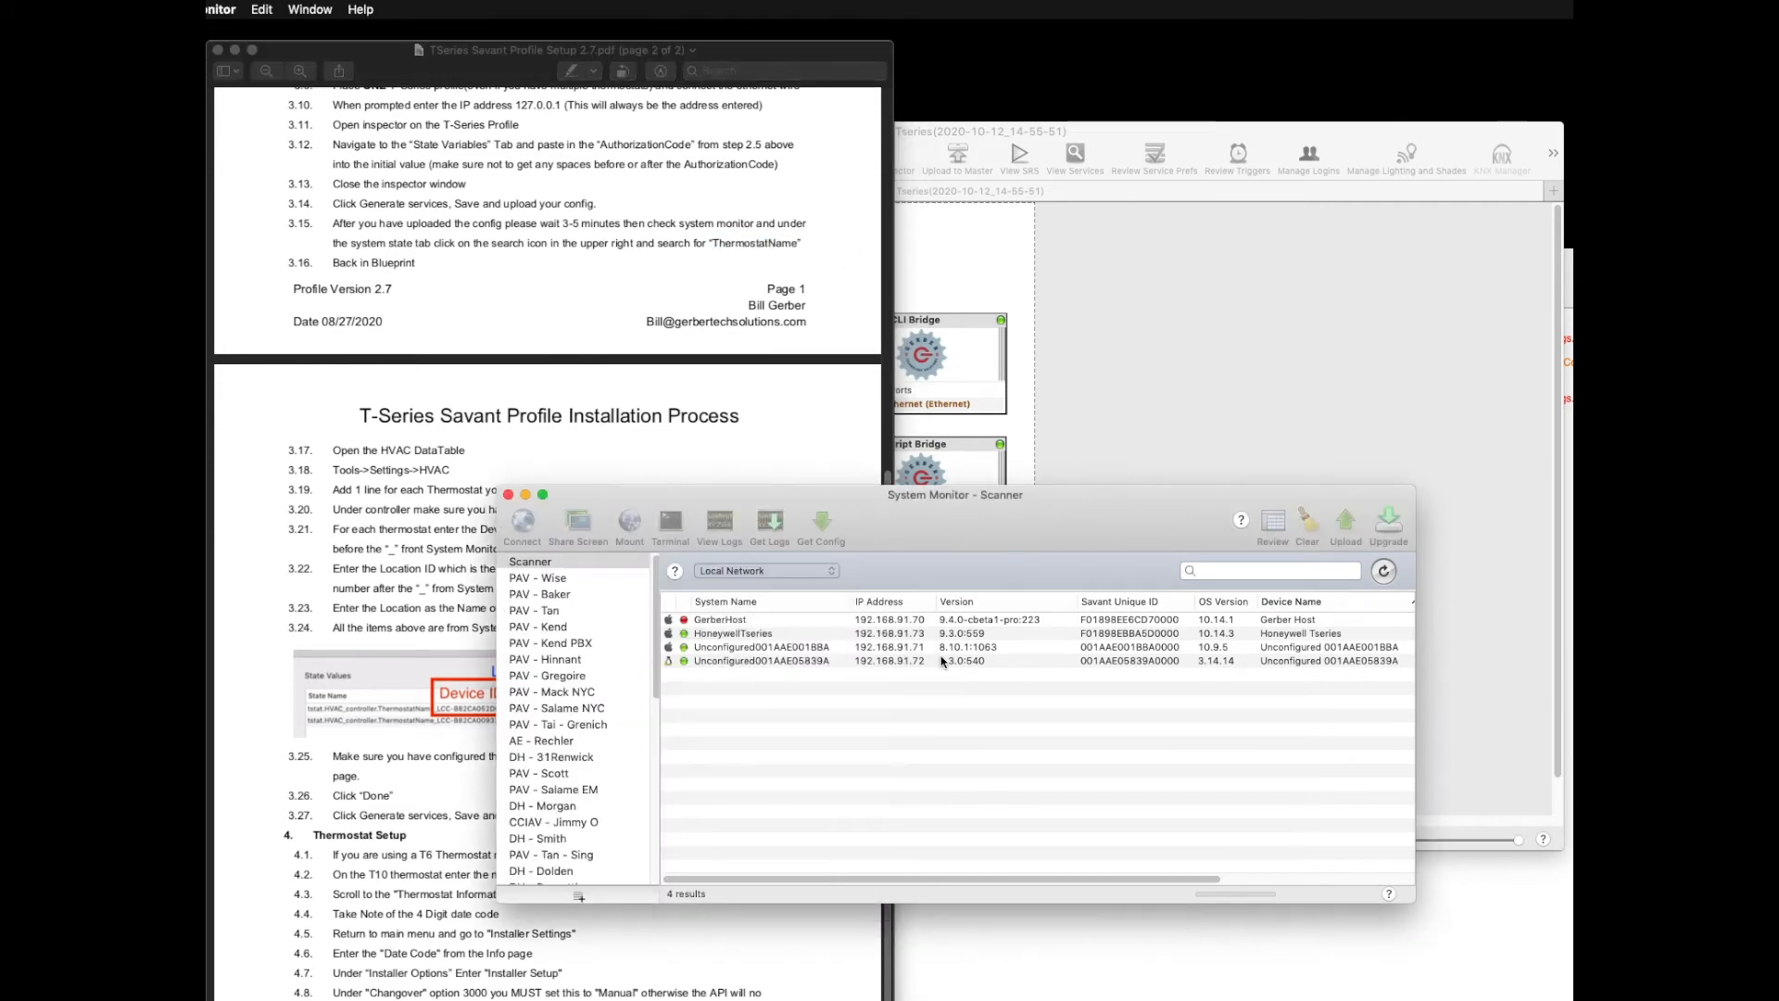
{"action": "left_click", "coordinate": [902, 659]}
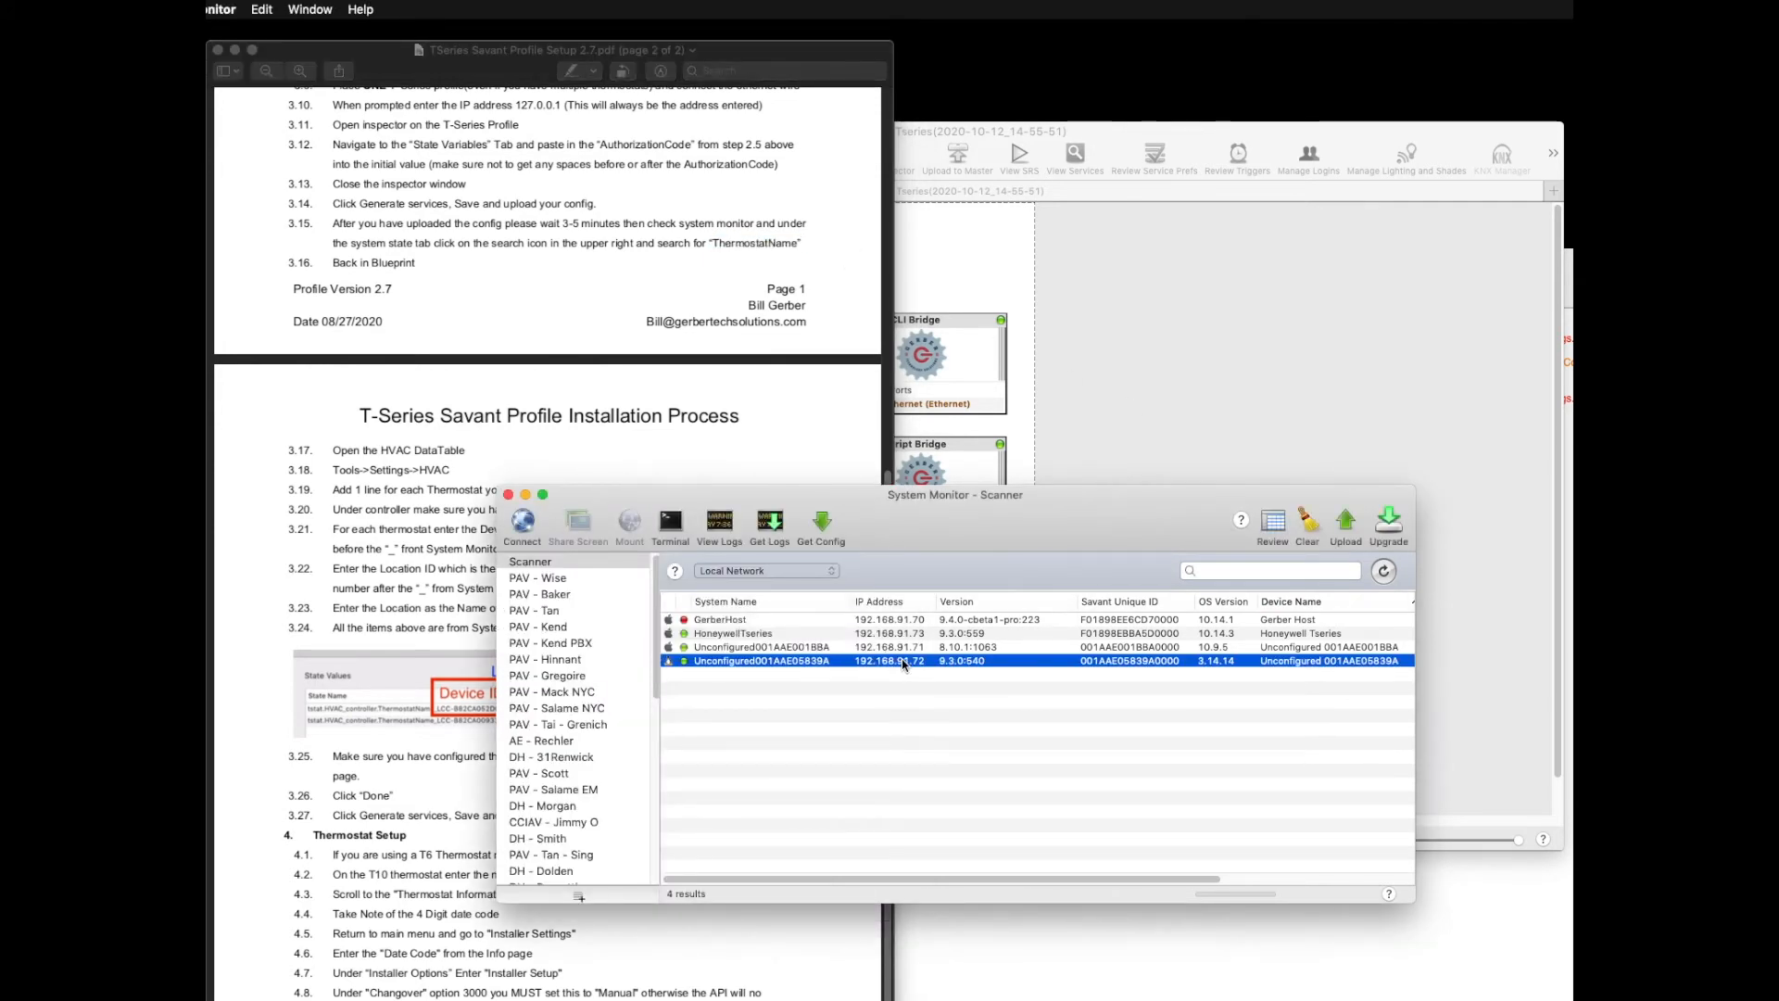
{"action": "left_click", "coordinate": [766, 635]}
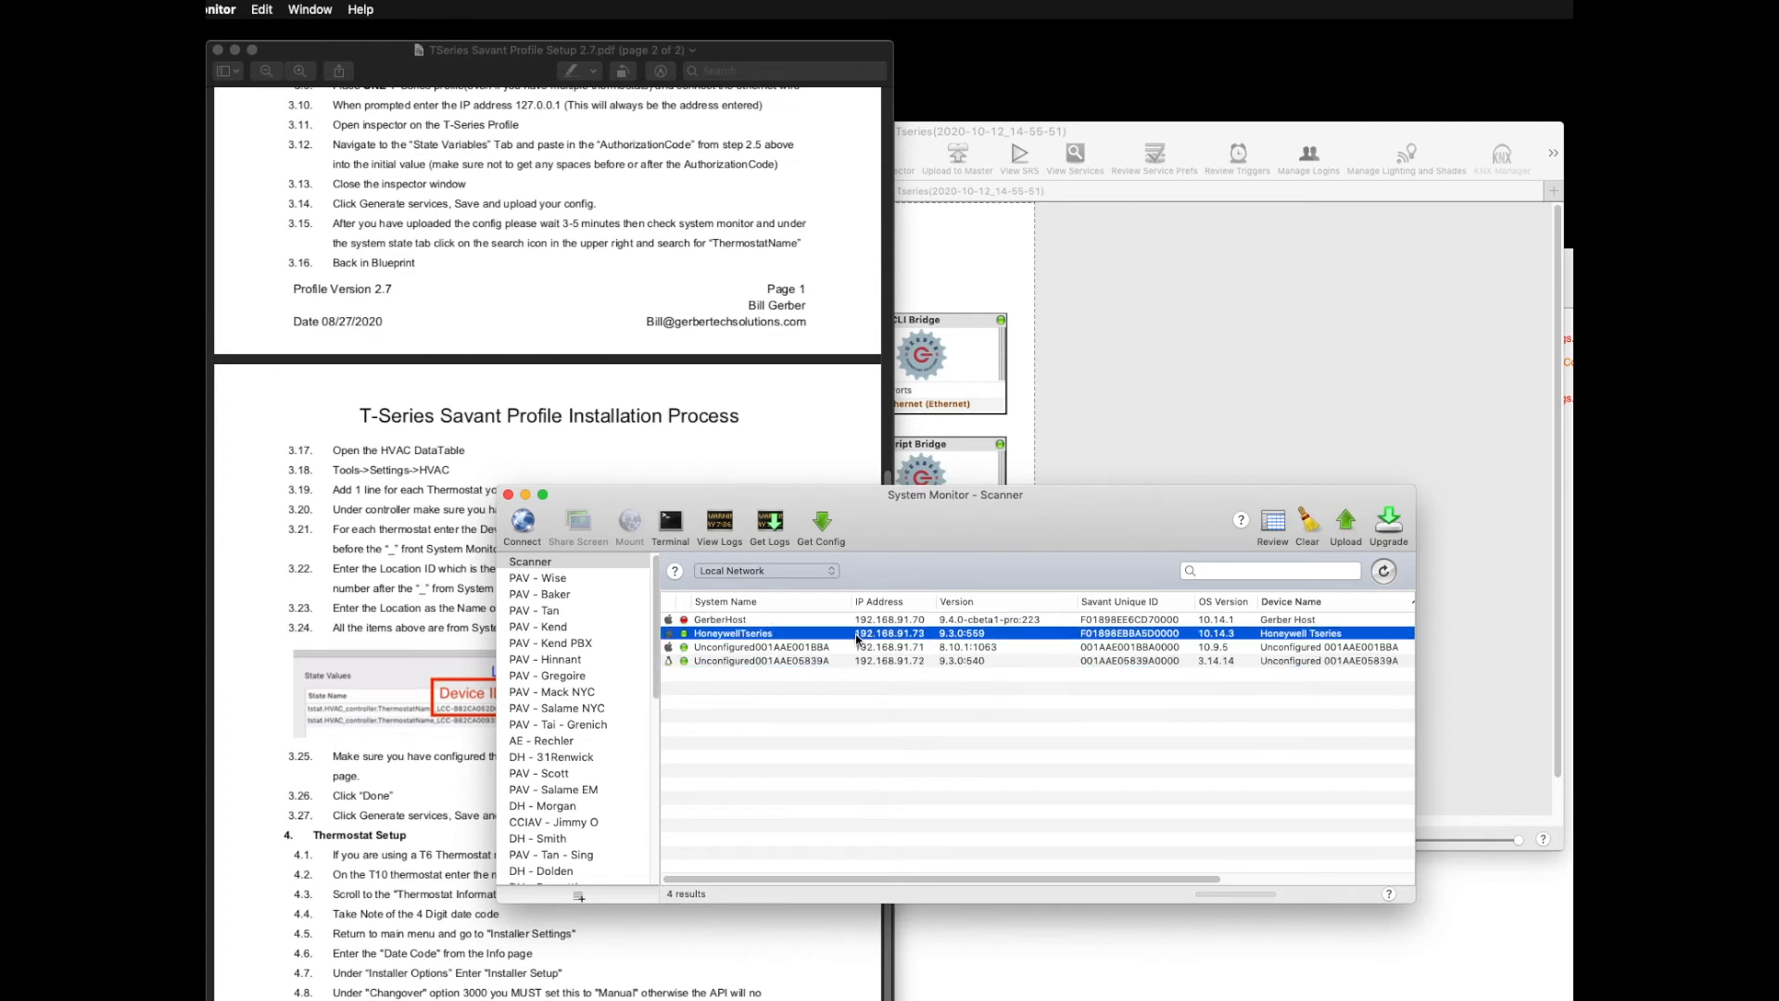
{"action": "double_click", "coordinate": [756, 636]}
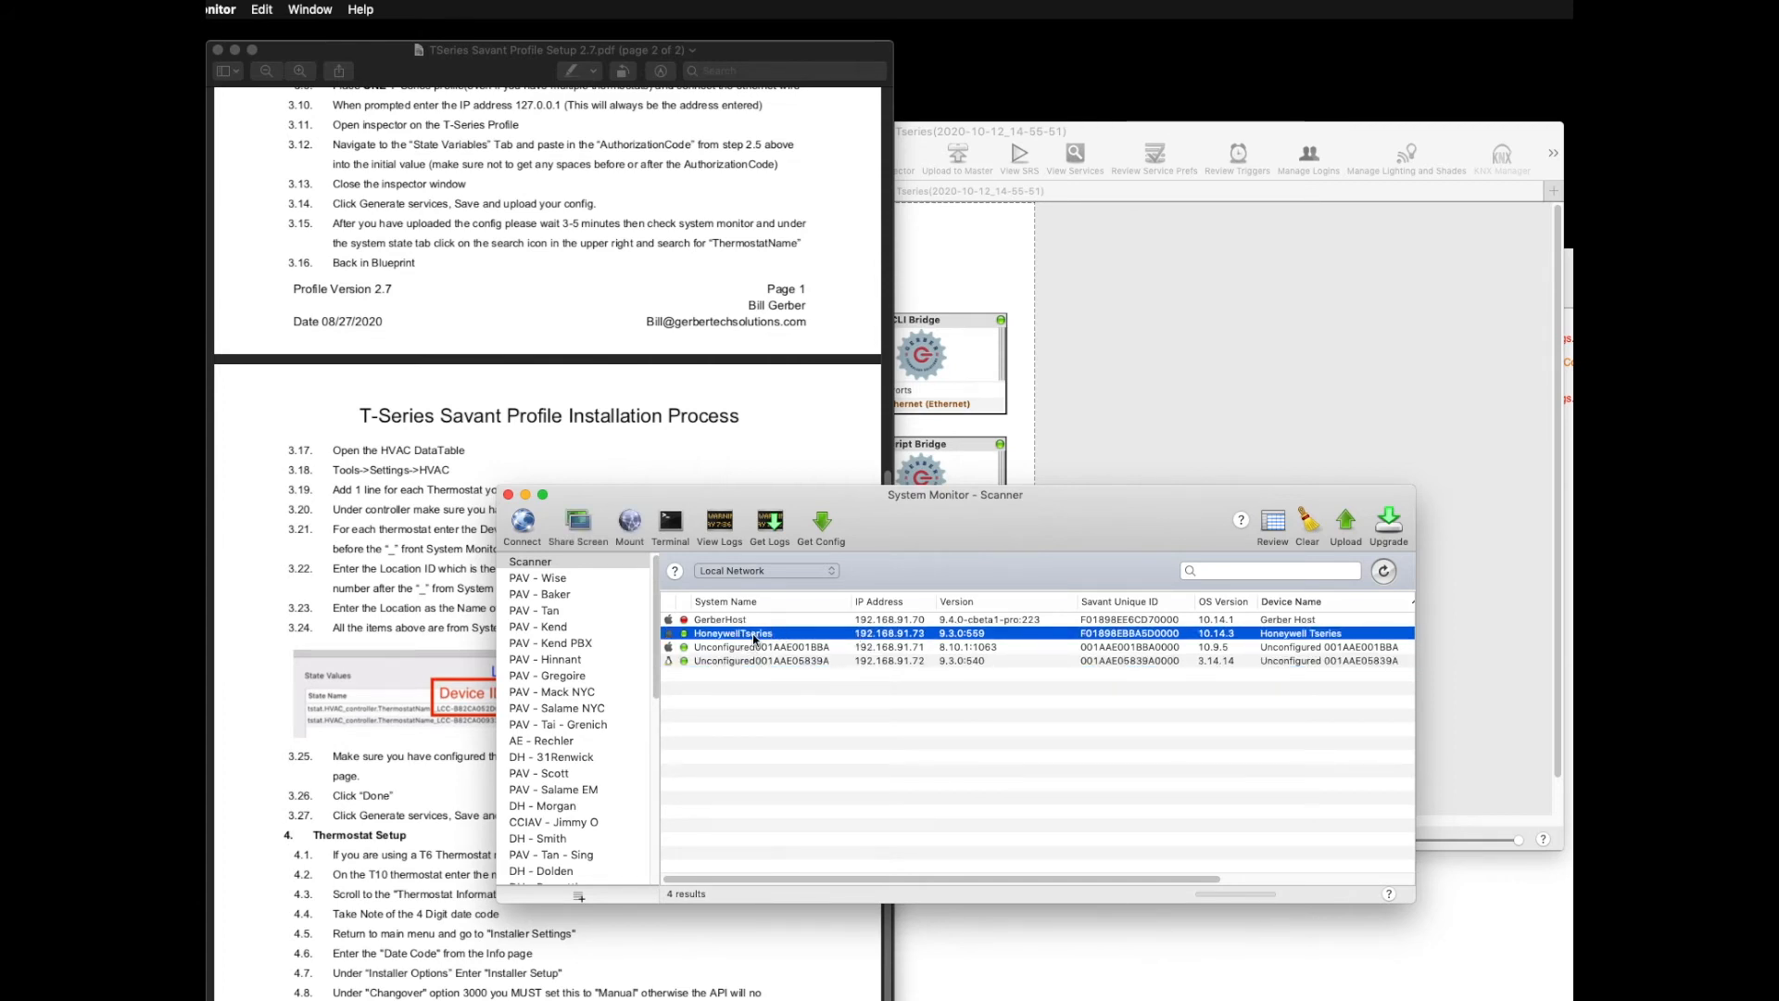
{"action": "left_click_drag", "start_coordinate": [1136, 139], "coordinate": [738, 173]}
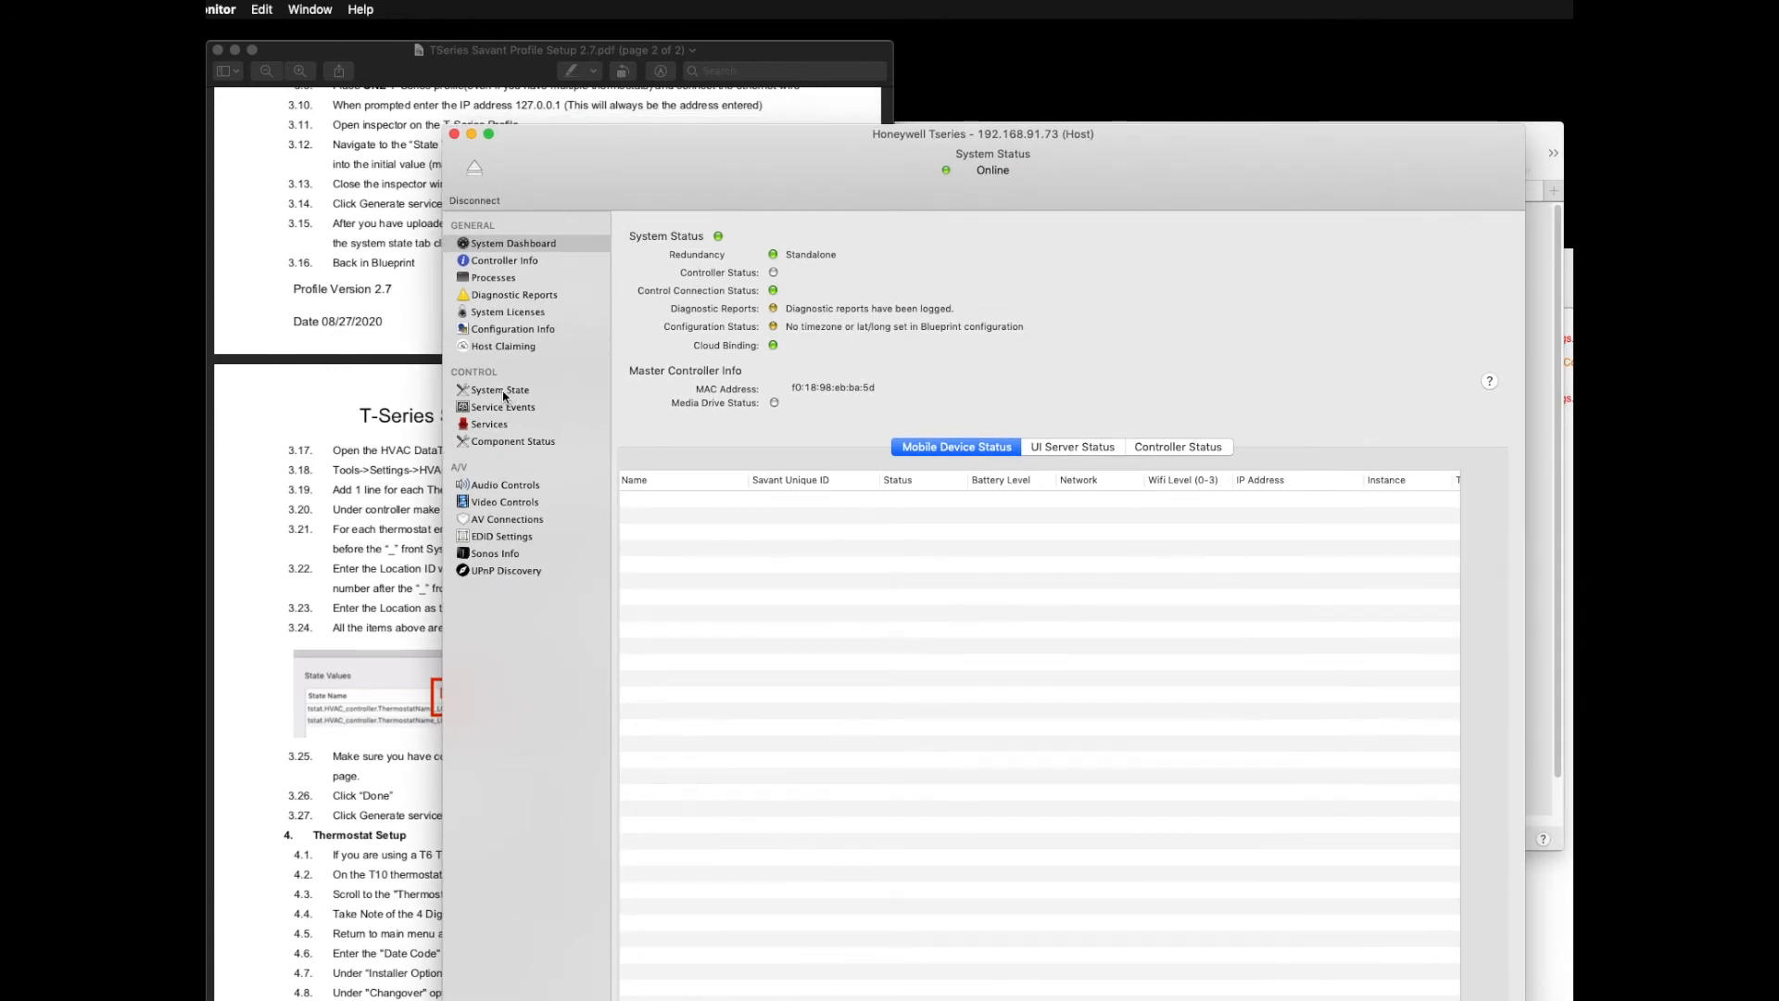
Step: Search the host's system state values for thermostatname
{"action": "left_click", "coordinate": [511, 393]}
{"action": "left_click_drag", "start_coordinate": [1131, 161], "coordinate": [1023, 169]}
{"action": "left_click", "coordinate": [1285, 243]}
{"action": "type", "text": "thermostat"}
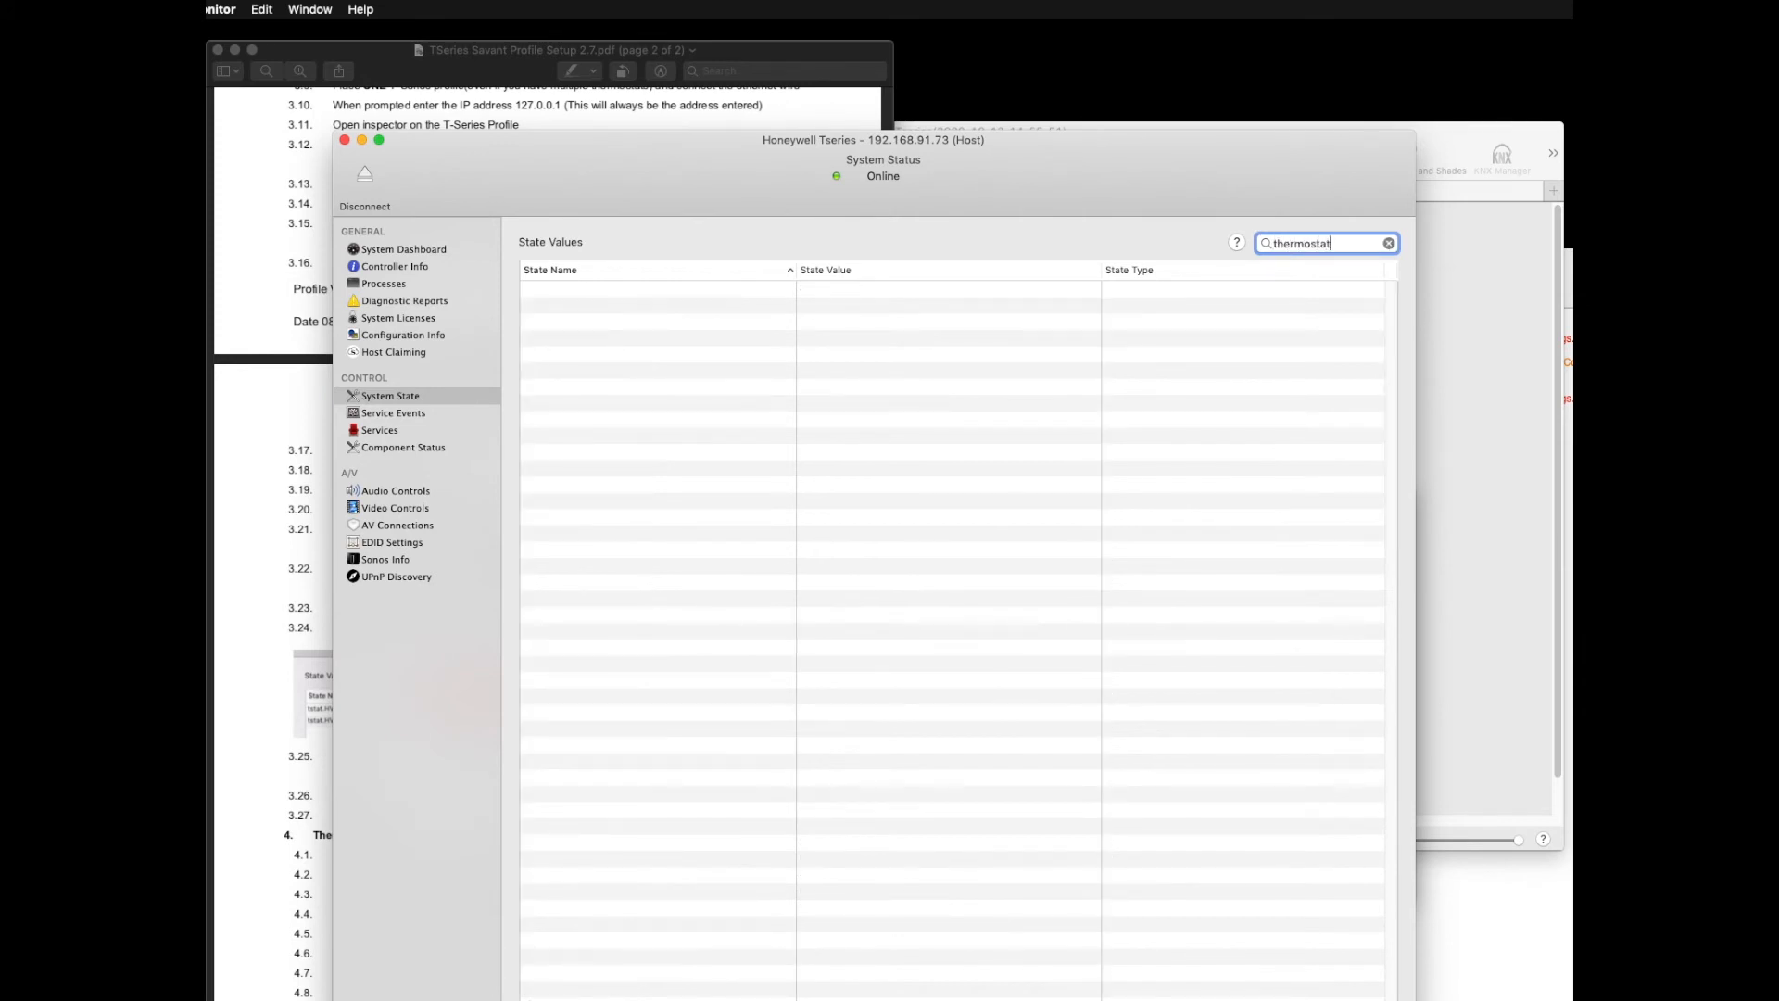
{"action": "type", "text": "name"}
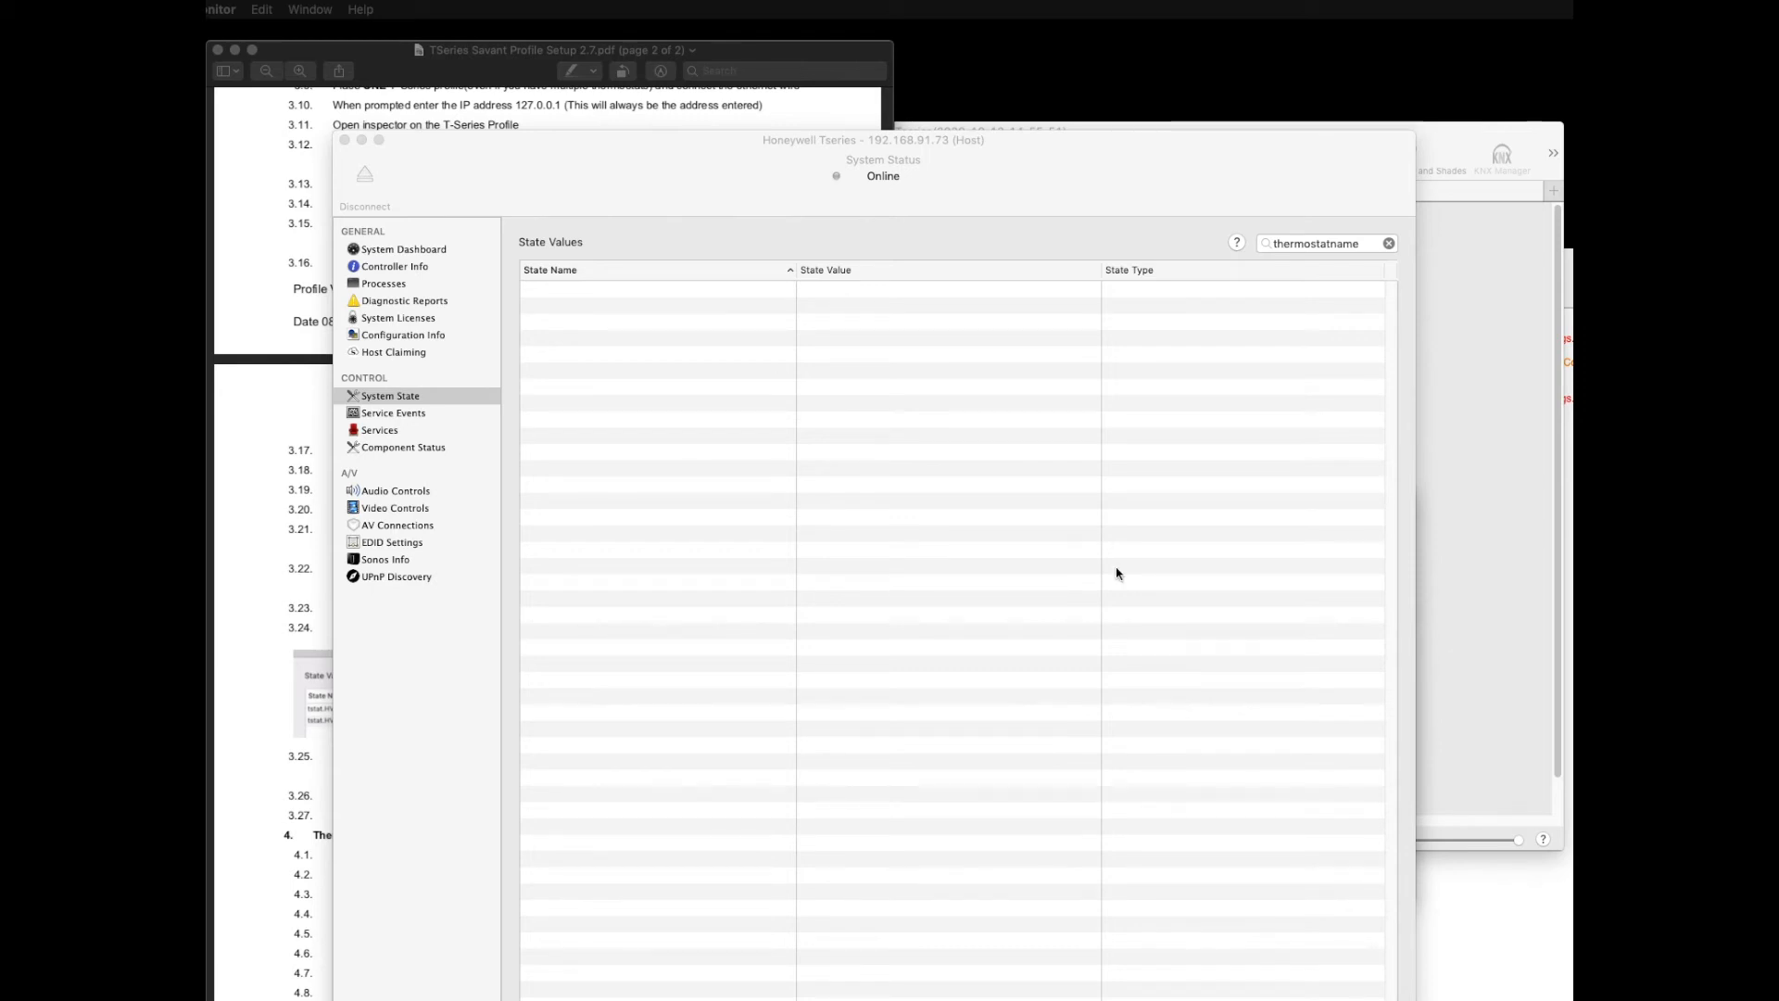
Step: Check the Honeywell component's status, then return to the system state values and widen the State Name column to read the full thermostat names
{"action": "left_click", "coordinate": [408, 448]}
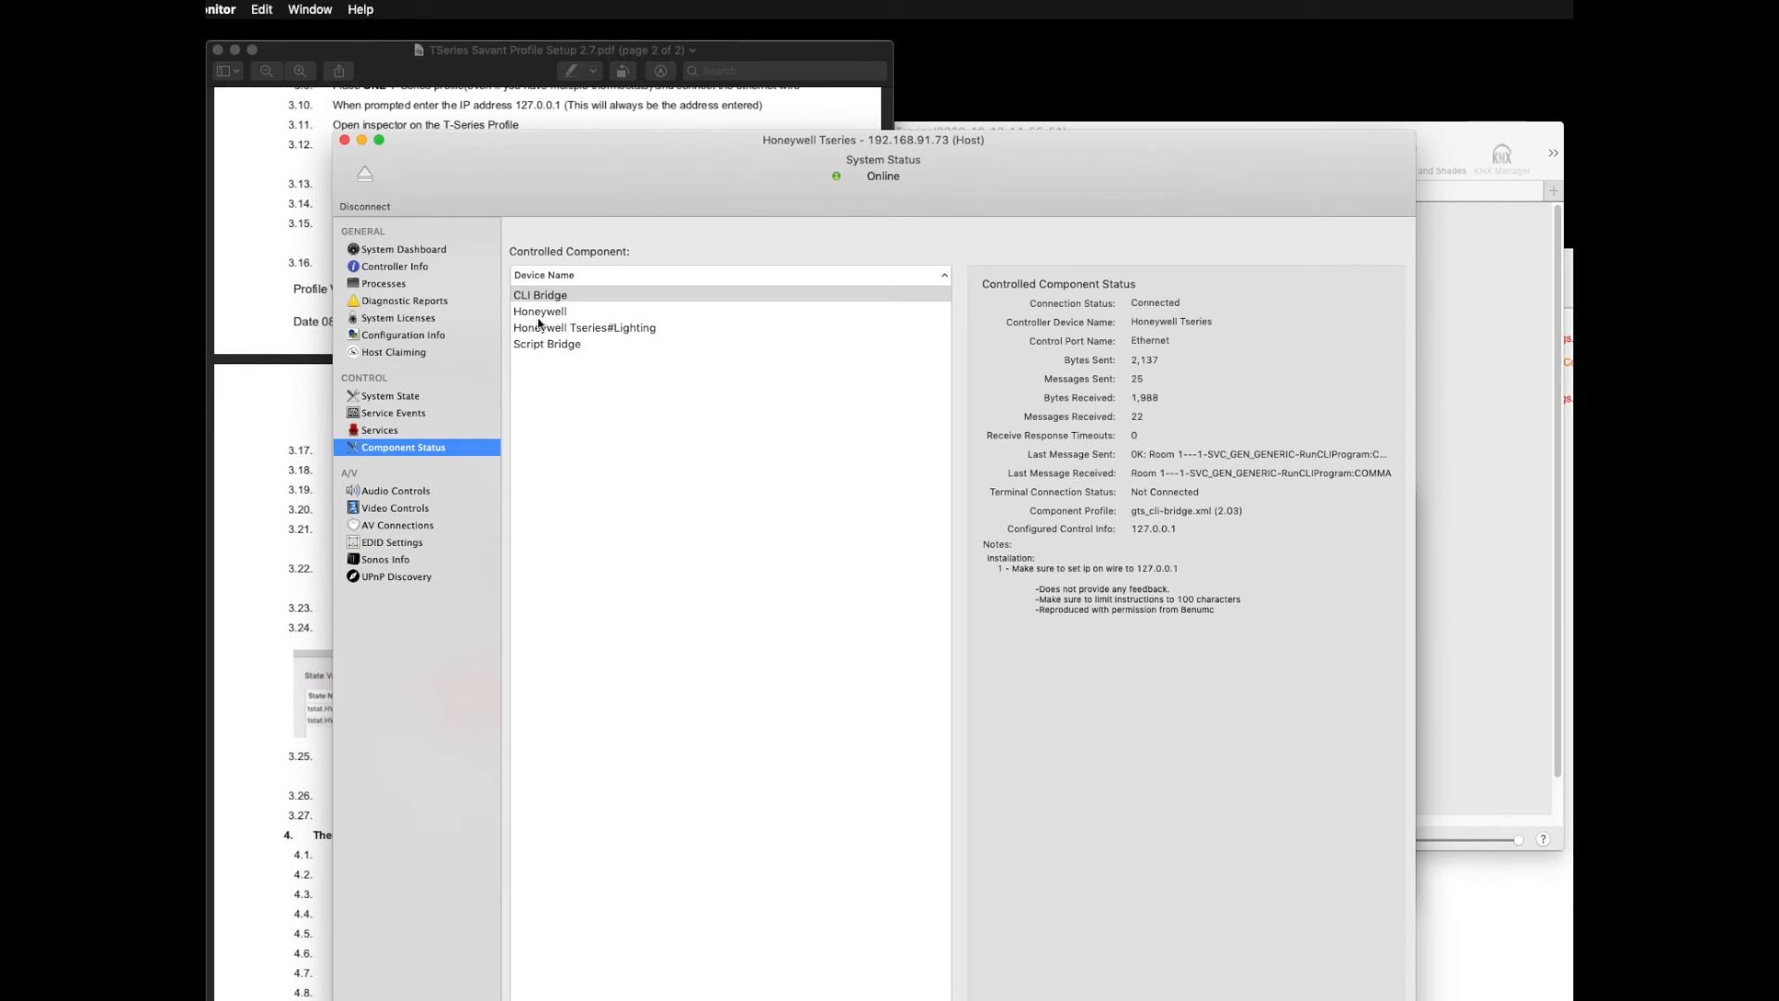
{"action": "left_click", "coordinate": [550, 316]}
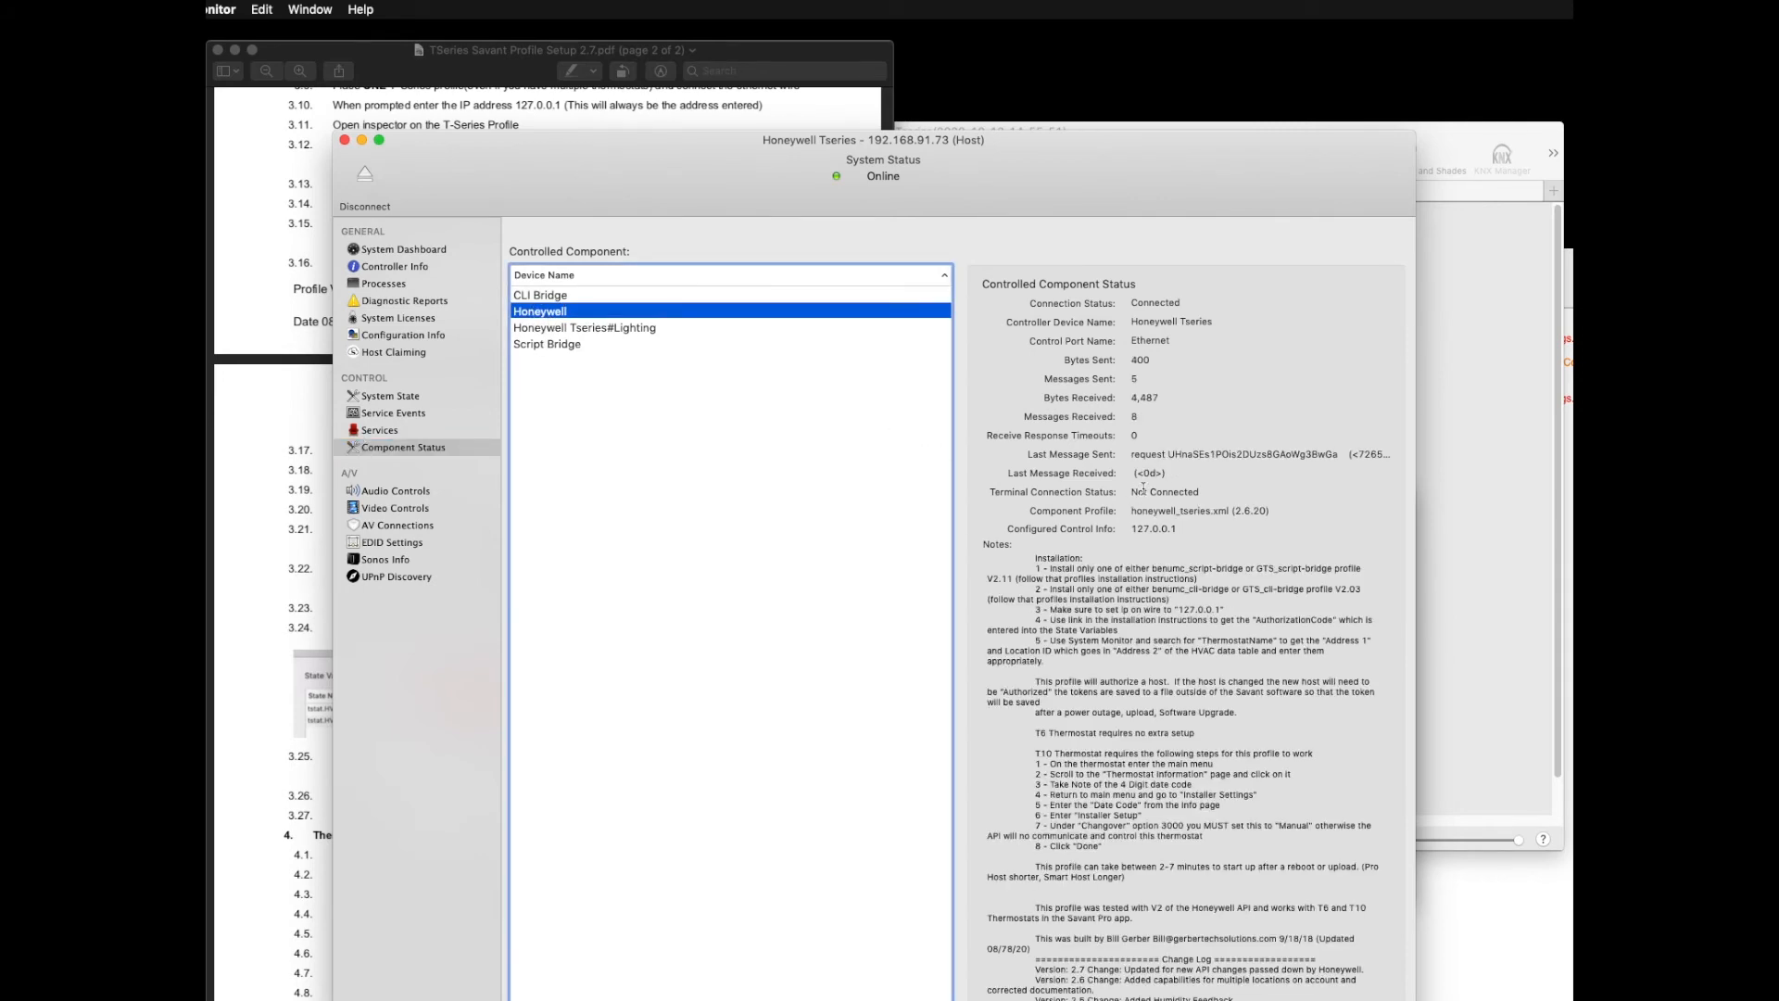
{"action": "left_click", "coordinate": [384, 399]}
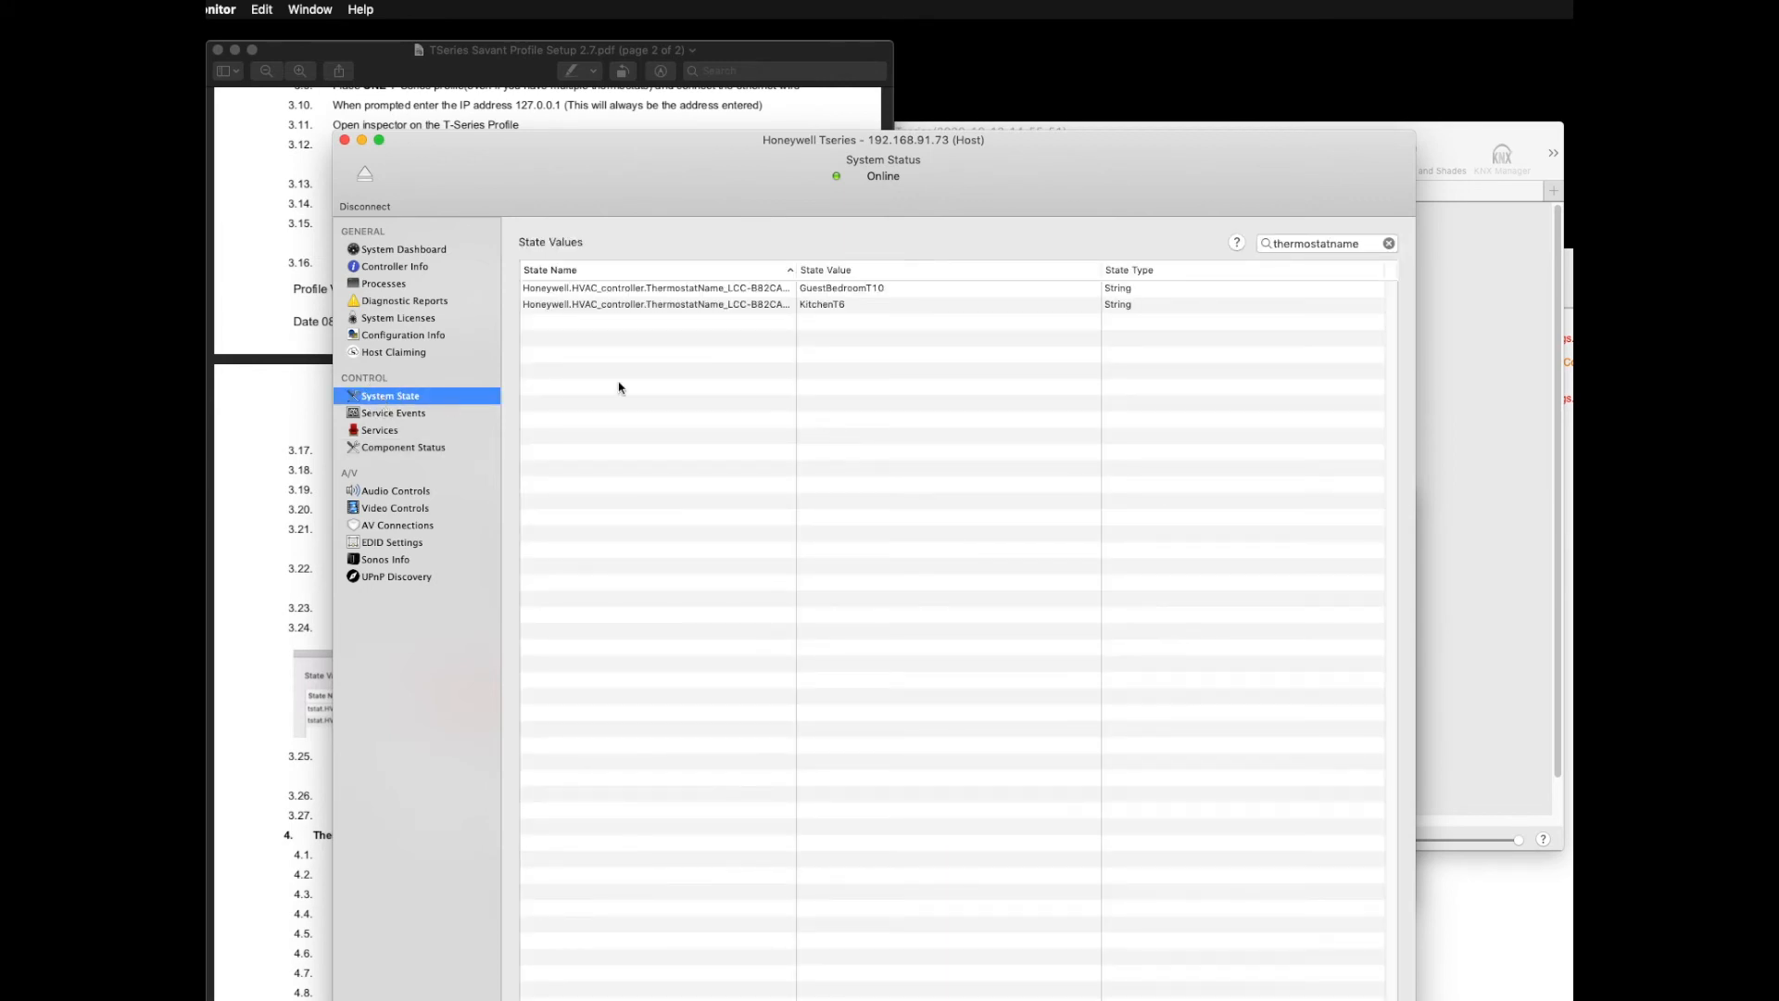
{"action": "left_click_drag", "start_coordinate": [796, 267], "coordinate": [913, 262]}
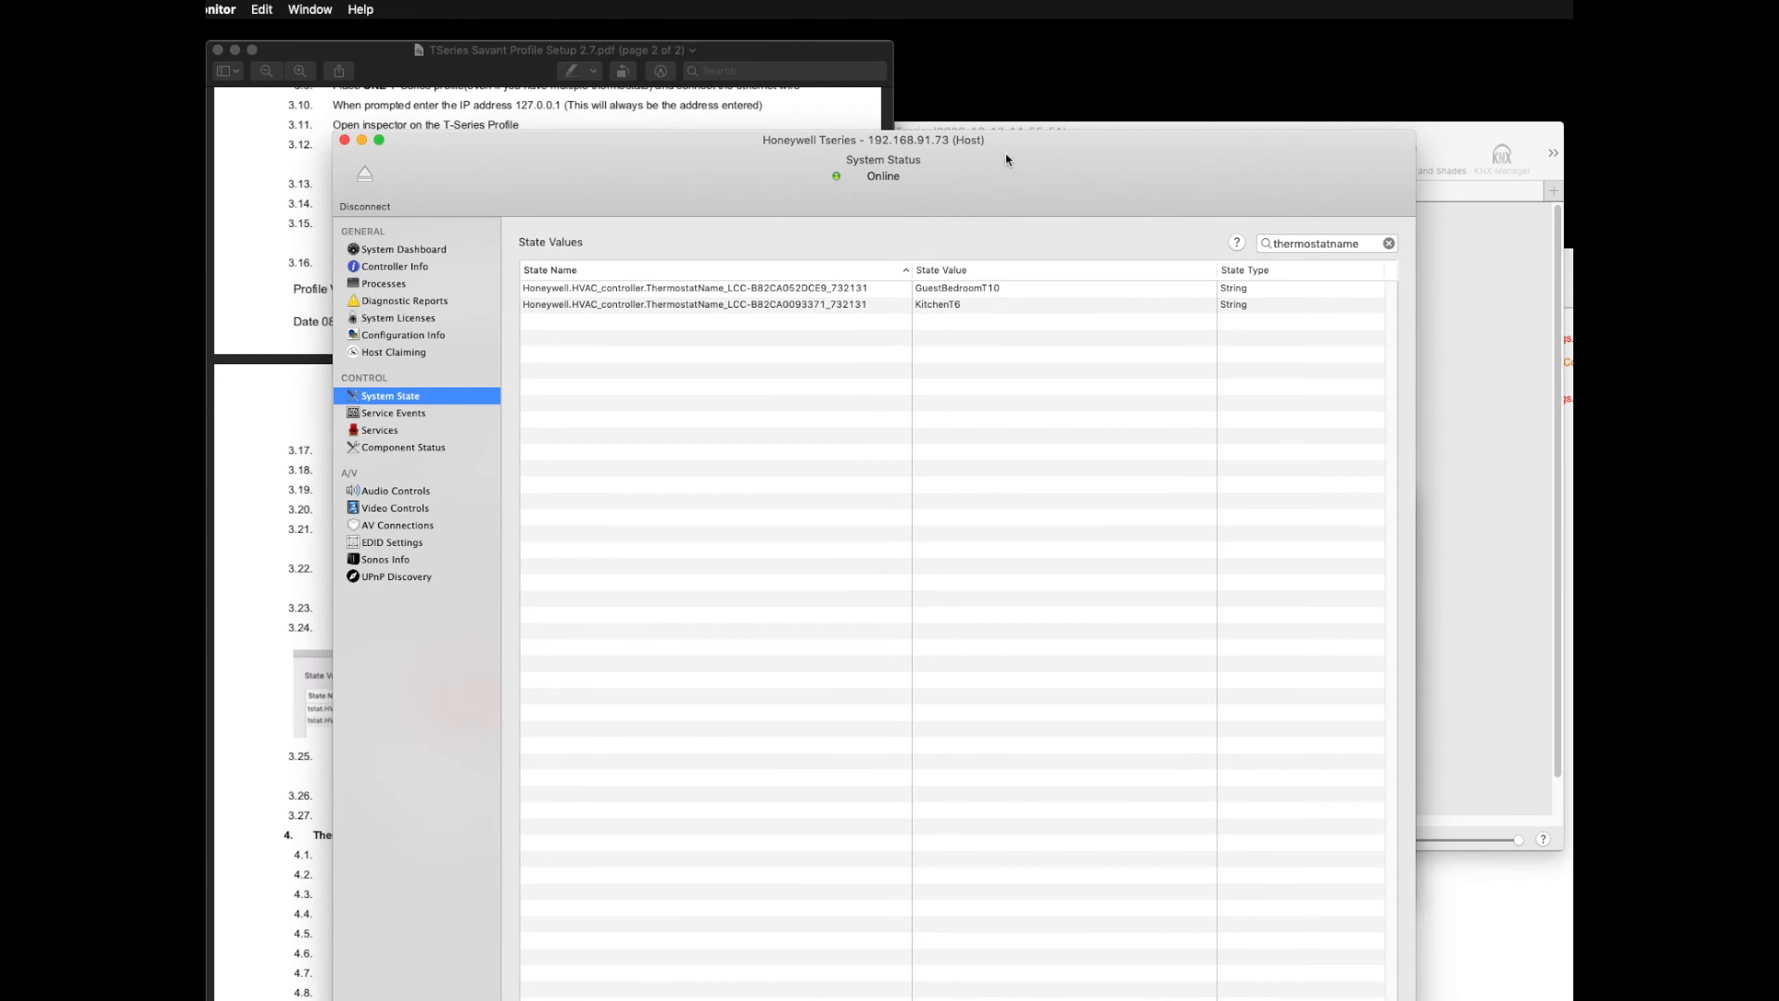
{"action": "left_click_drag", "start_coordinate": [1012, 173], "coordinate": [968, 196]}
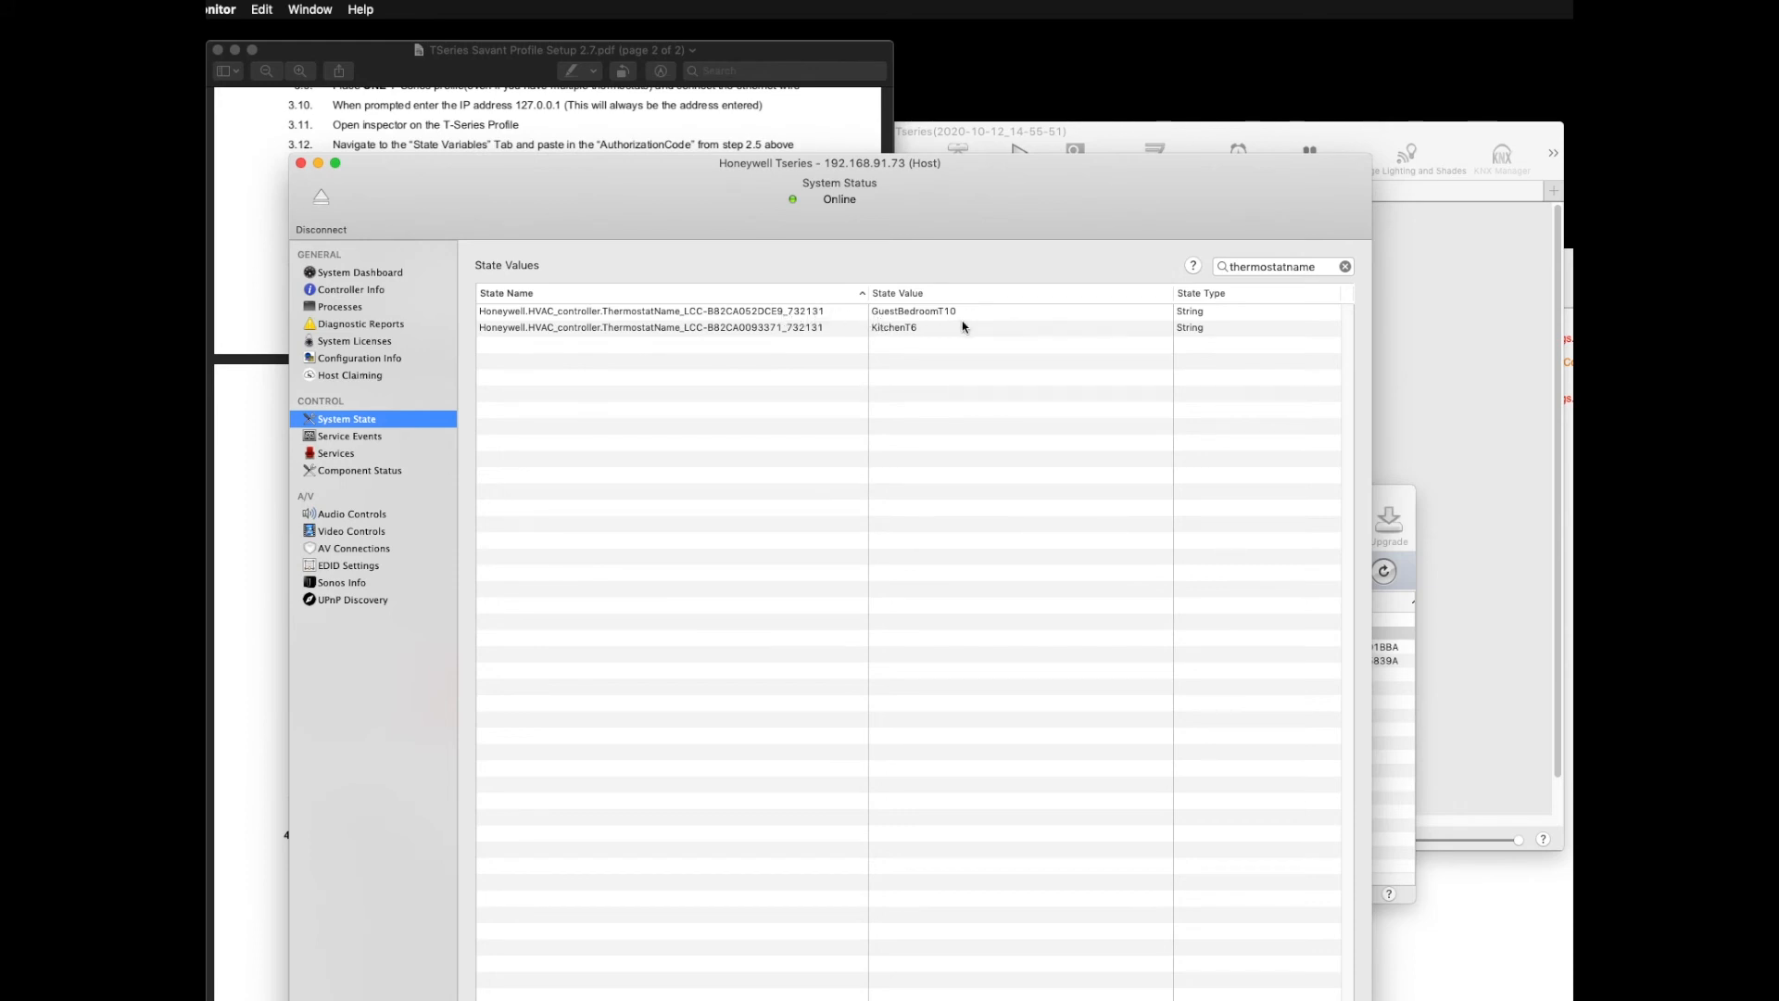
Step: Consult the setup PDF's HVAC instructions and open the HVAC settings table in Blueprint
{"action": "left_click", "coordinate": [263, 701]}
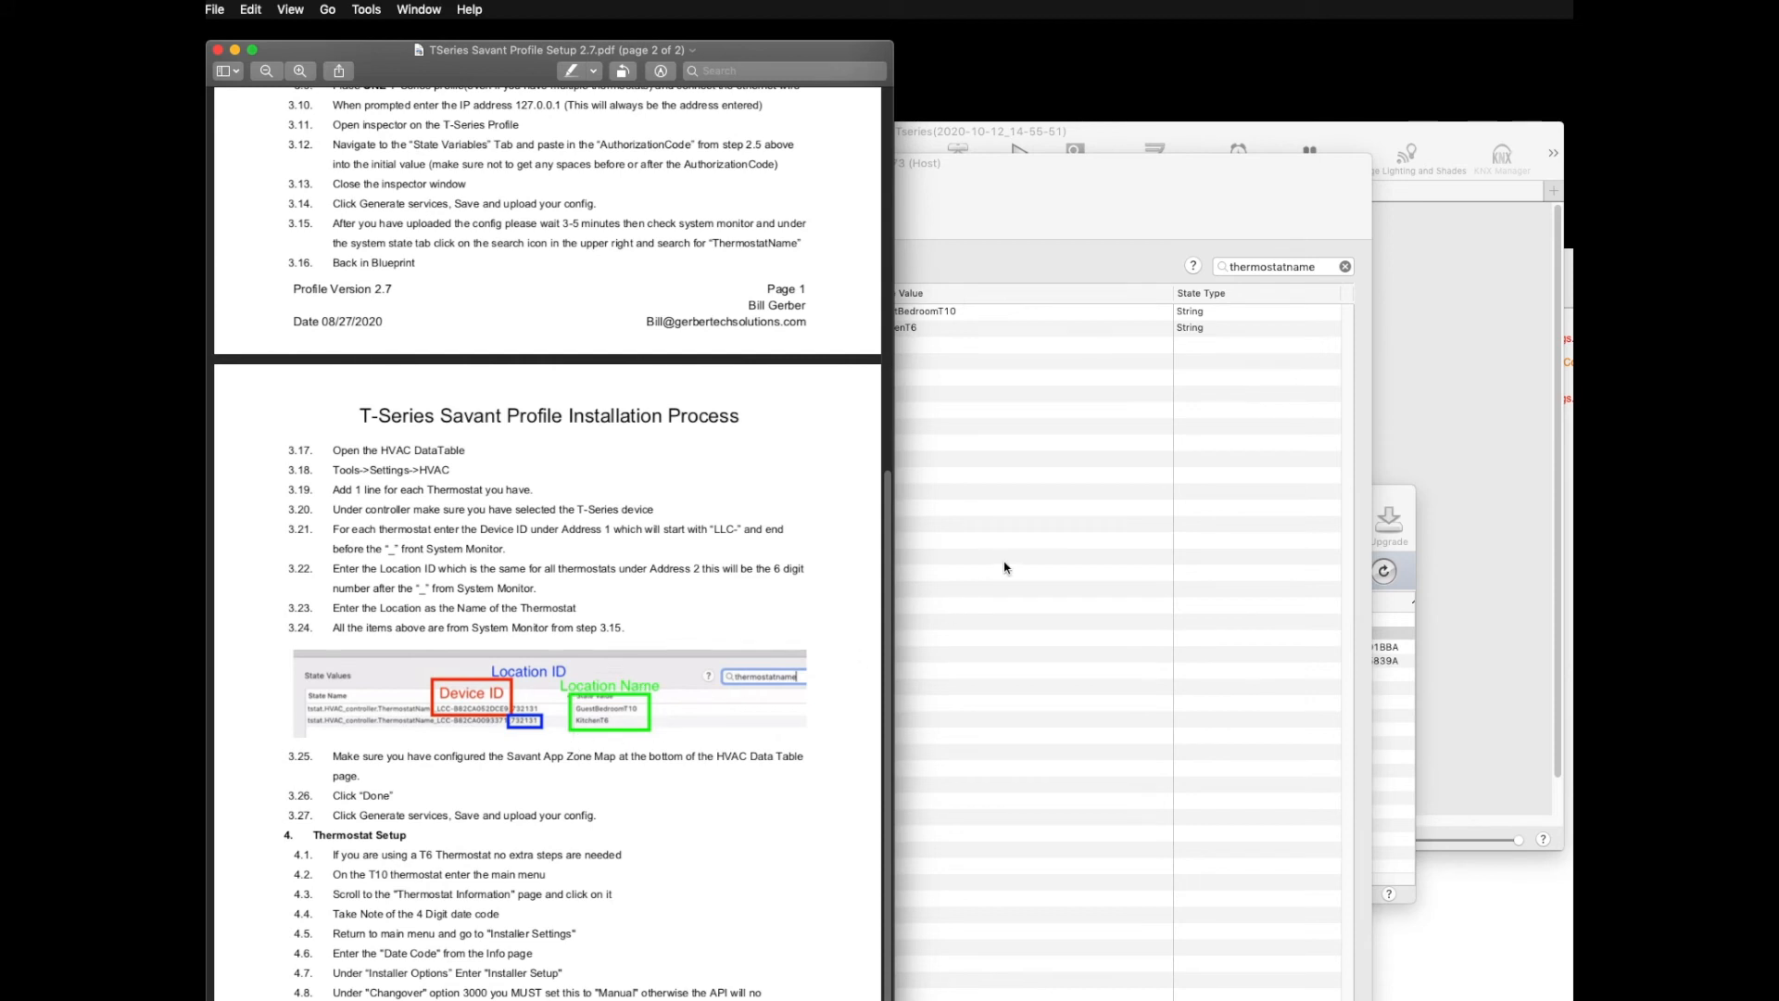
{"action": "left_click", "coordinate": [1219, 204]}
{"action": "left_click_drag", "start_coordinate": [1386, 139], "coordinate": [1386, 387]}
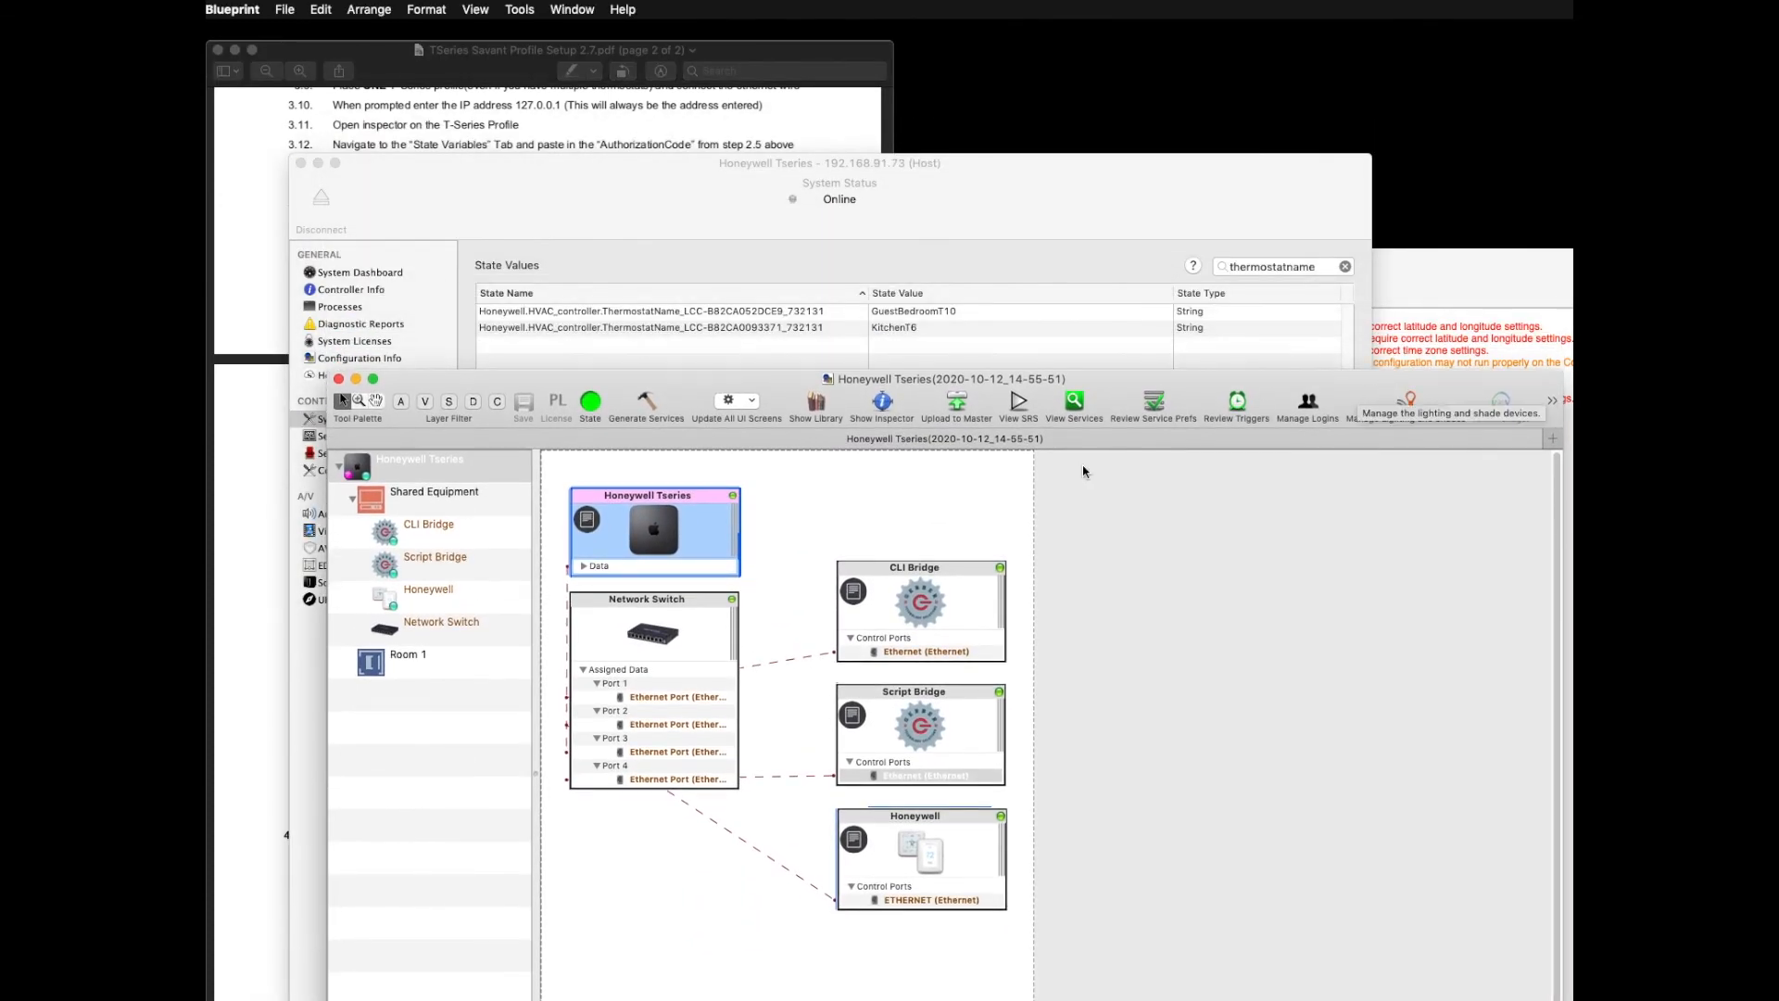
{"action": "left_click", "coordinate": [521, 9]}
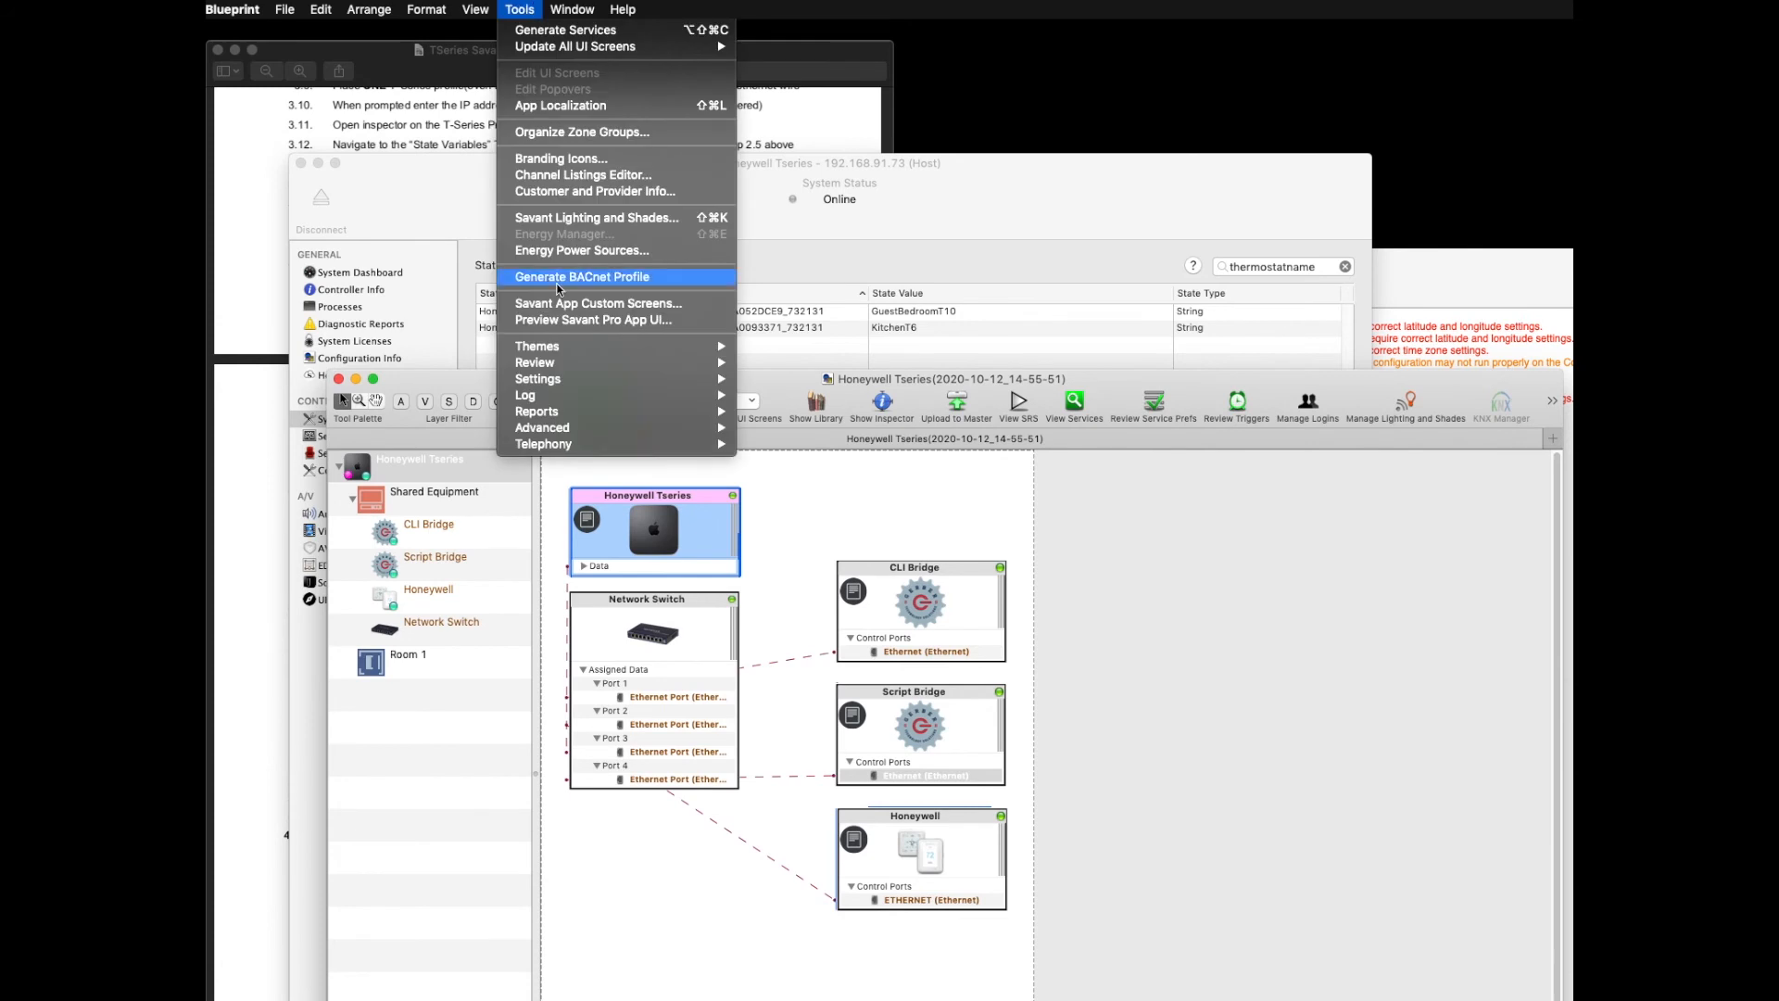
{"action": "mouse_move", "coordinate": [562, 382]}
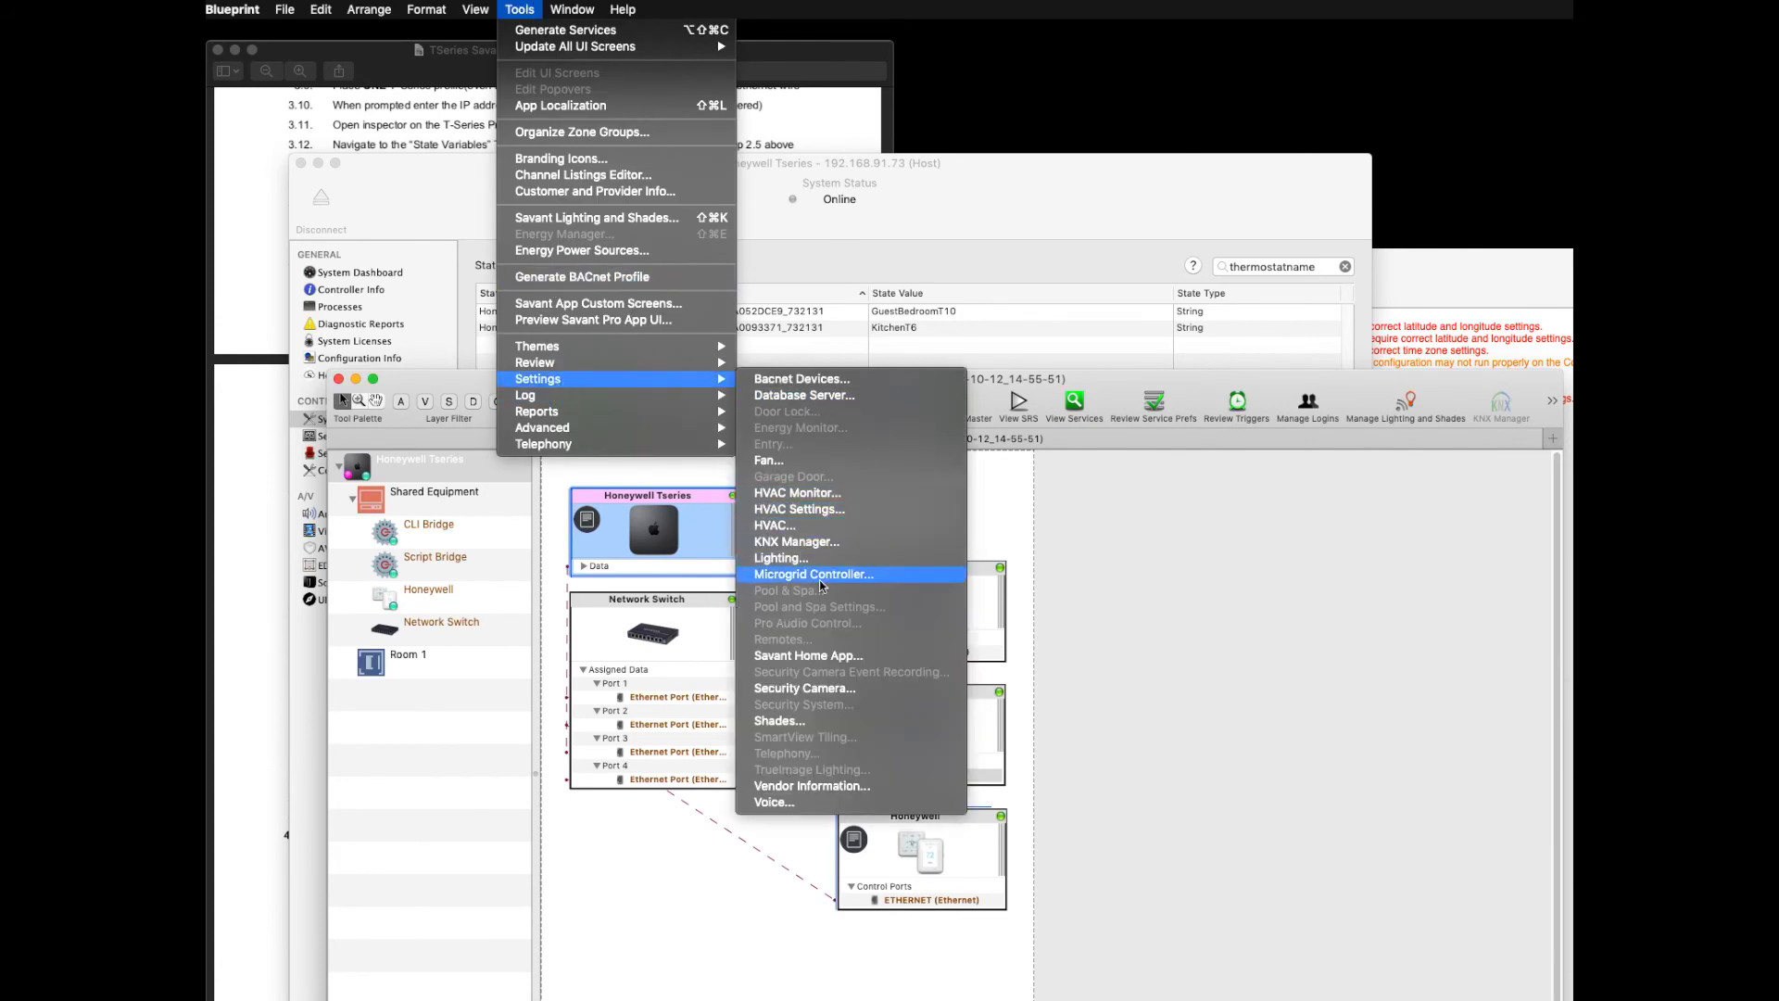
{"action": "left_click", "coordinate": [822, 527]}
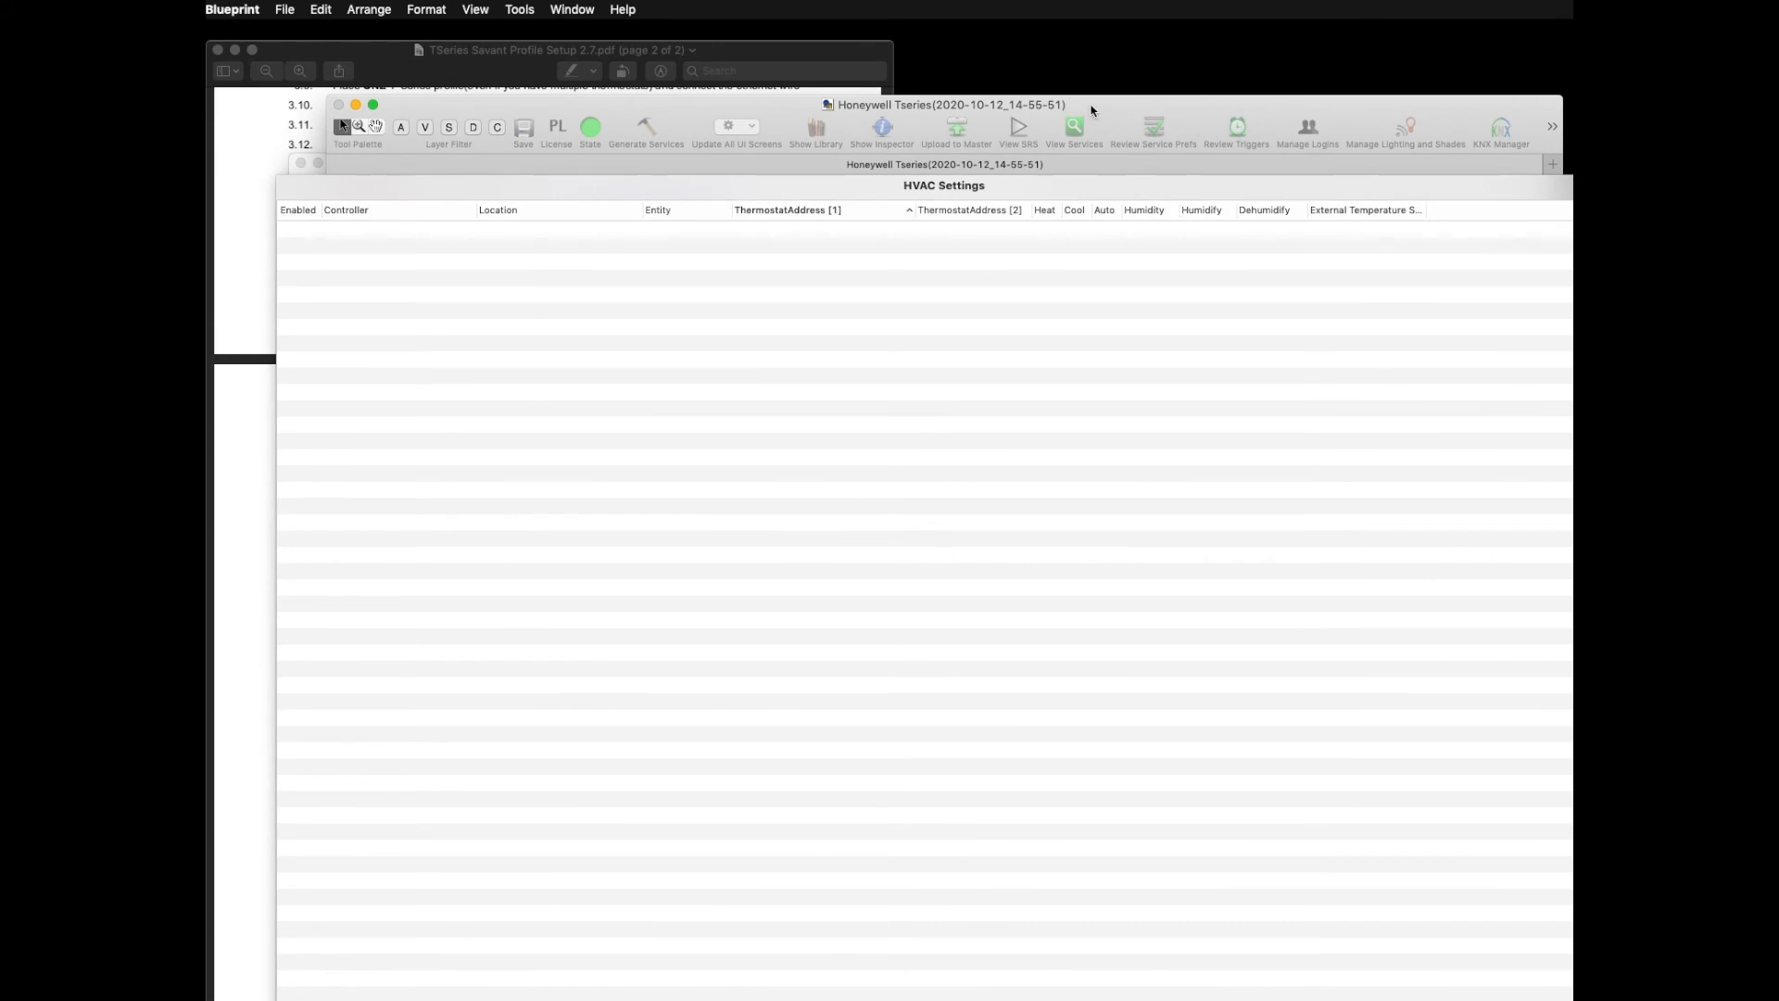
Step: Arrange the windows so the thermostat state values and the whole HVAC settings table are visible together
{"action": "left_click_drag", "start_coordinate": [1092, 110], "coordinate": [1071, 377]}
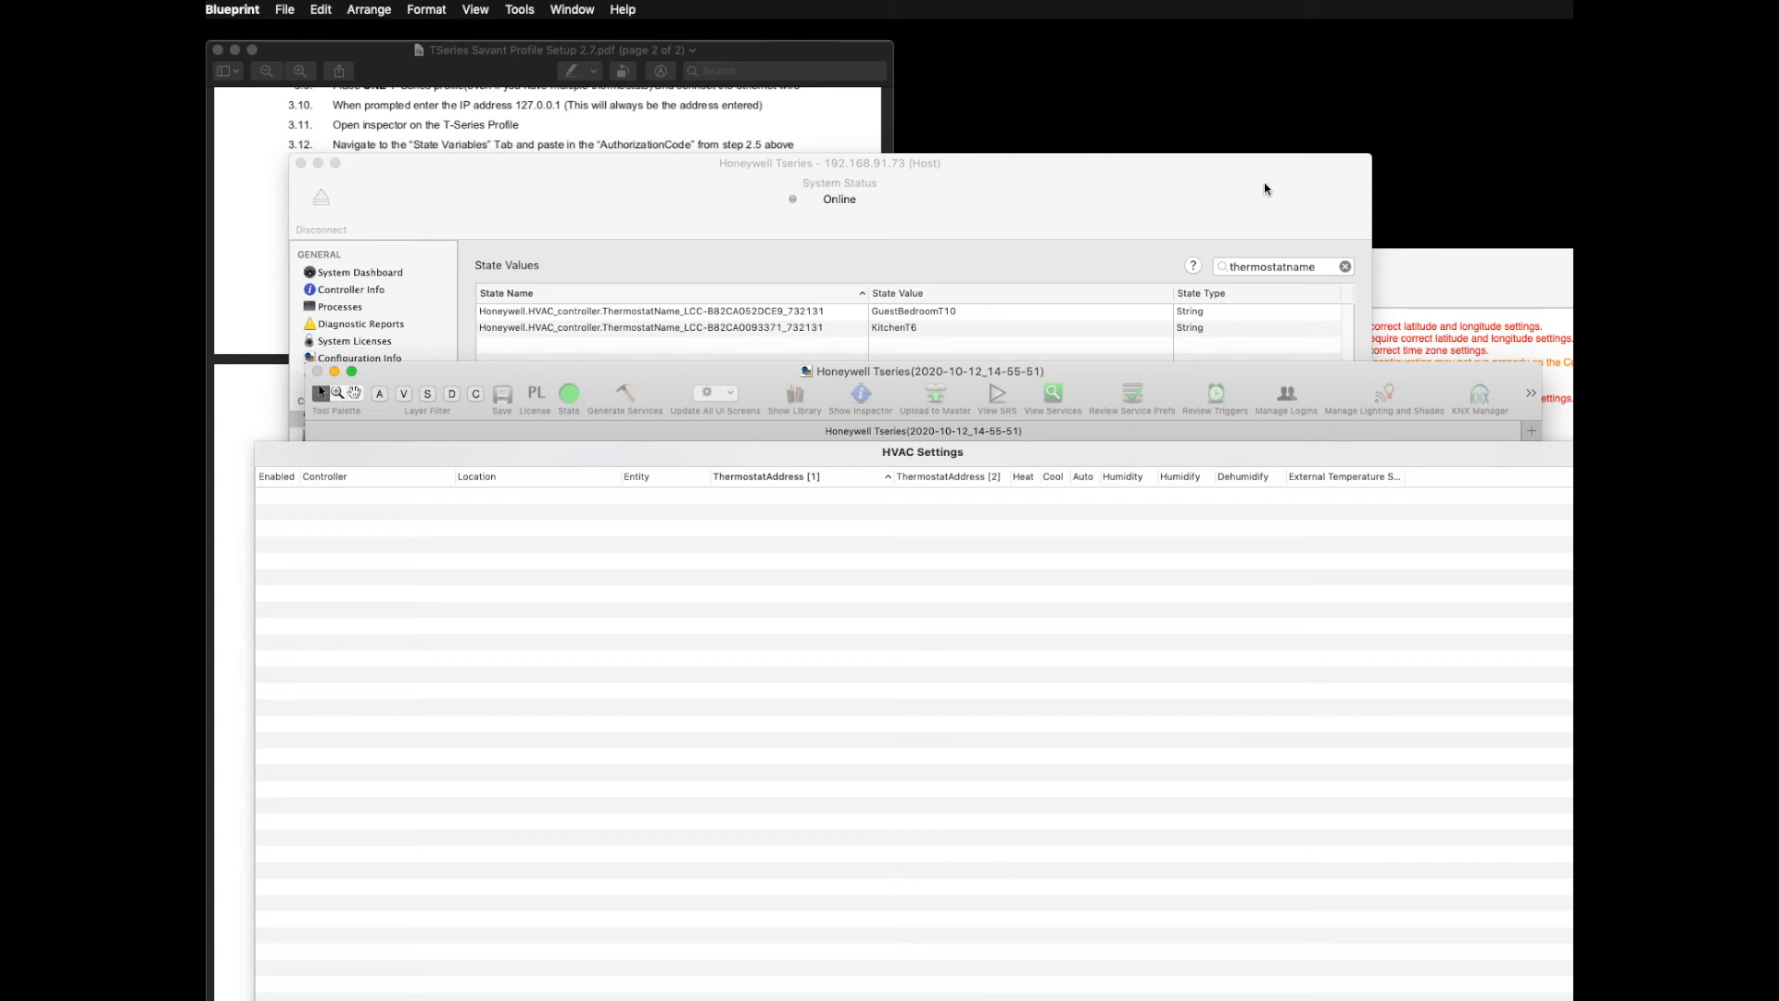
{"action": "left_click_drag", "start_coordinate": [1271, 186], "coordinate": [1278, 53]}
{"action": "left_click", "coordinate": [1423, 383]}
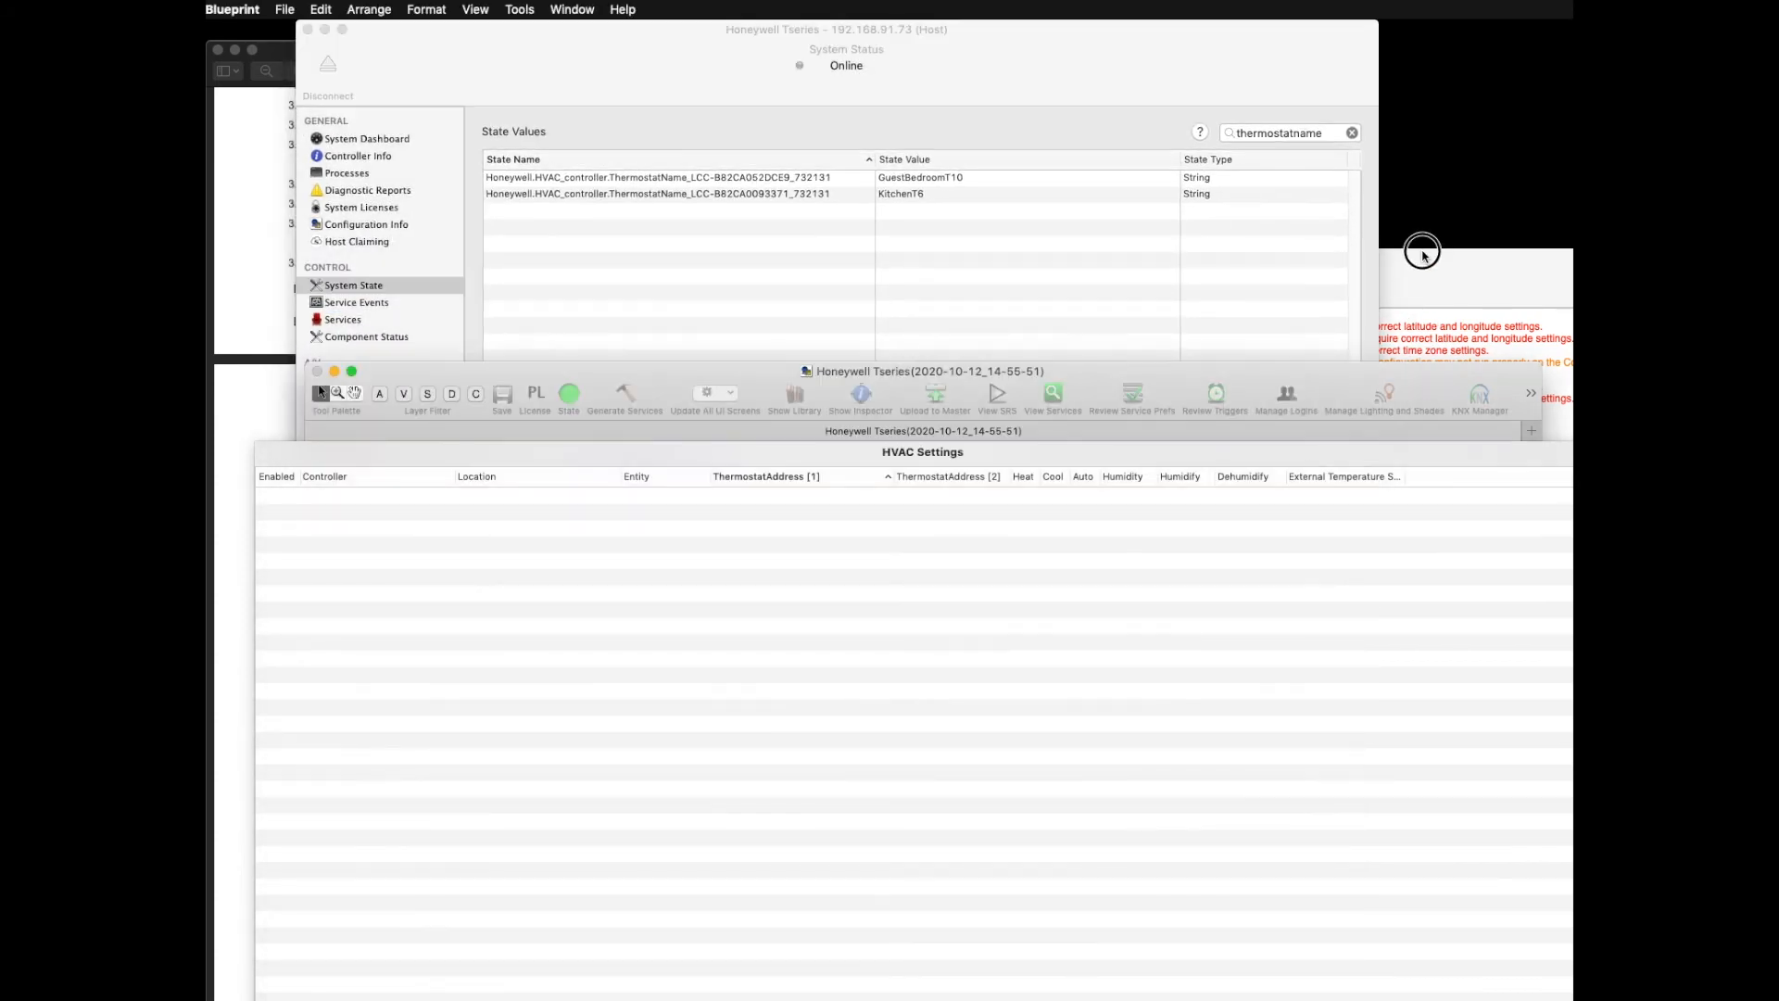
{"action": "left_click_drag", "start_coordinate": [1420, 379], "coordinate": [1419, 87]}
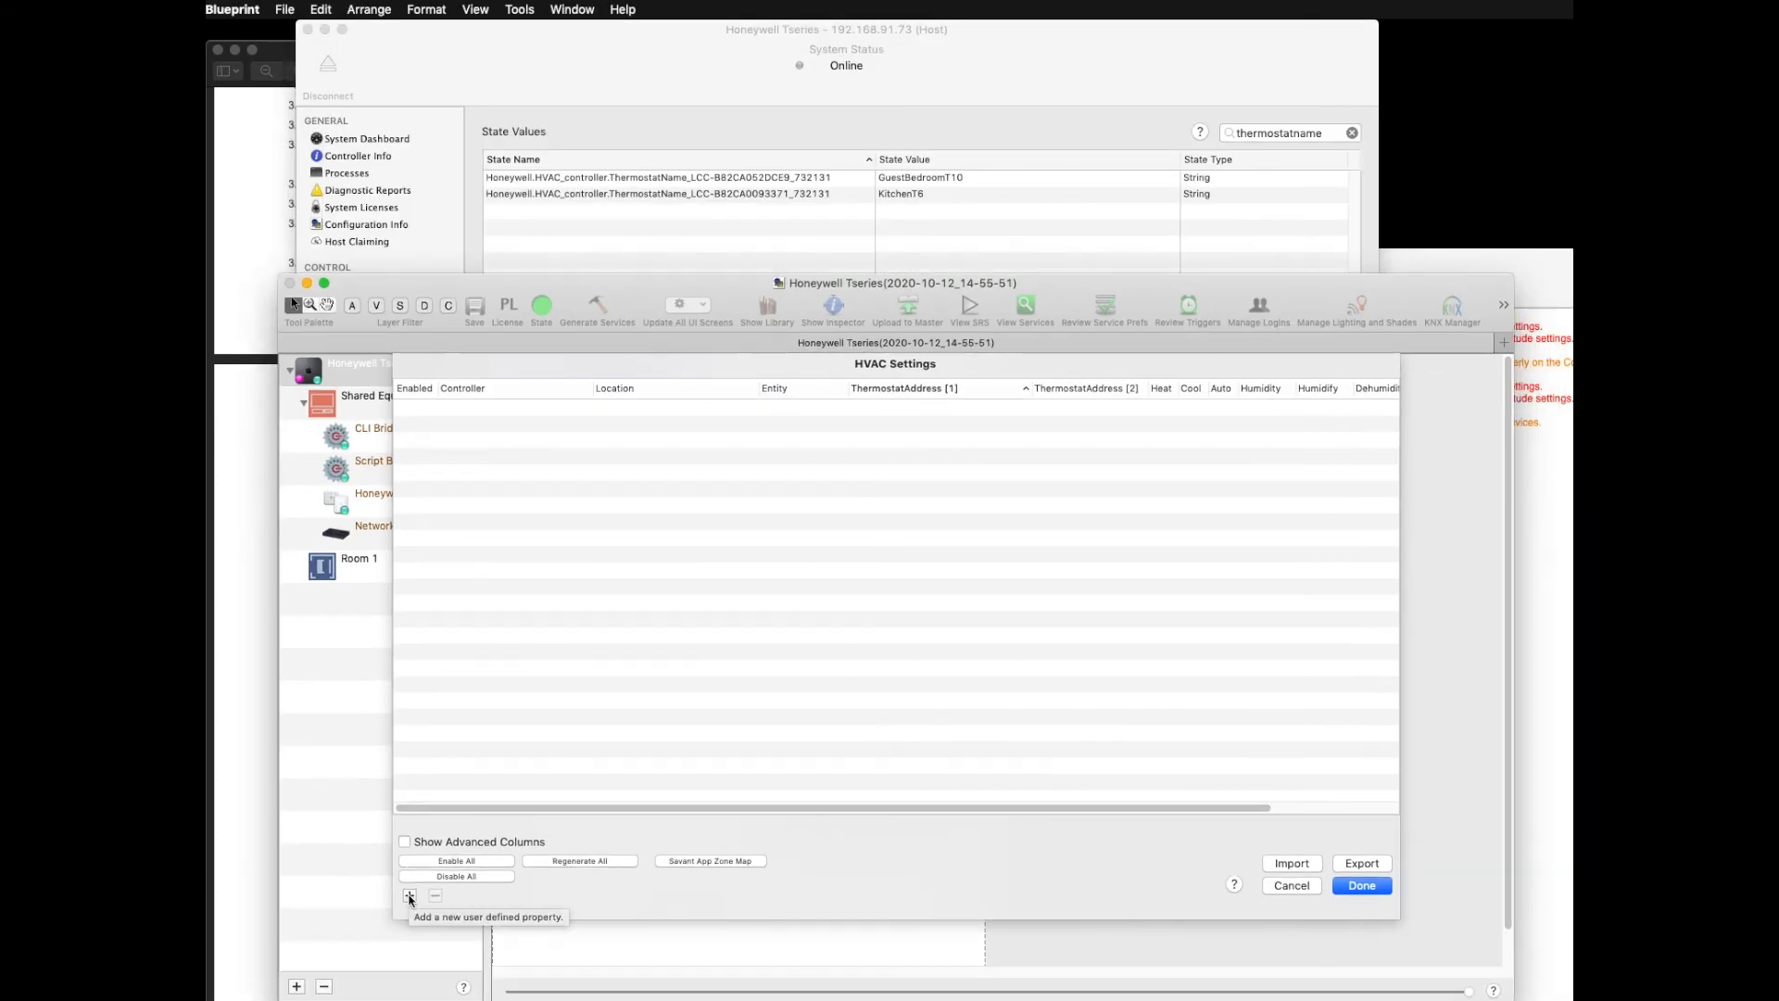
Step: Add two Honeywell controller rows to the HVAC settings table and assign both to the Room 1 location
{"action": "left_click", "coordinate": [410, 896]}
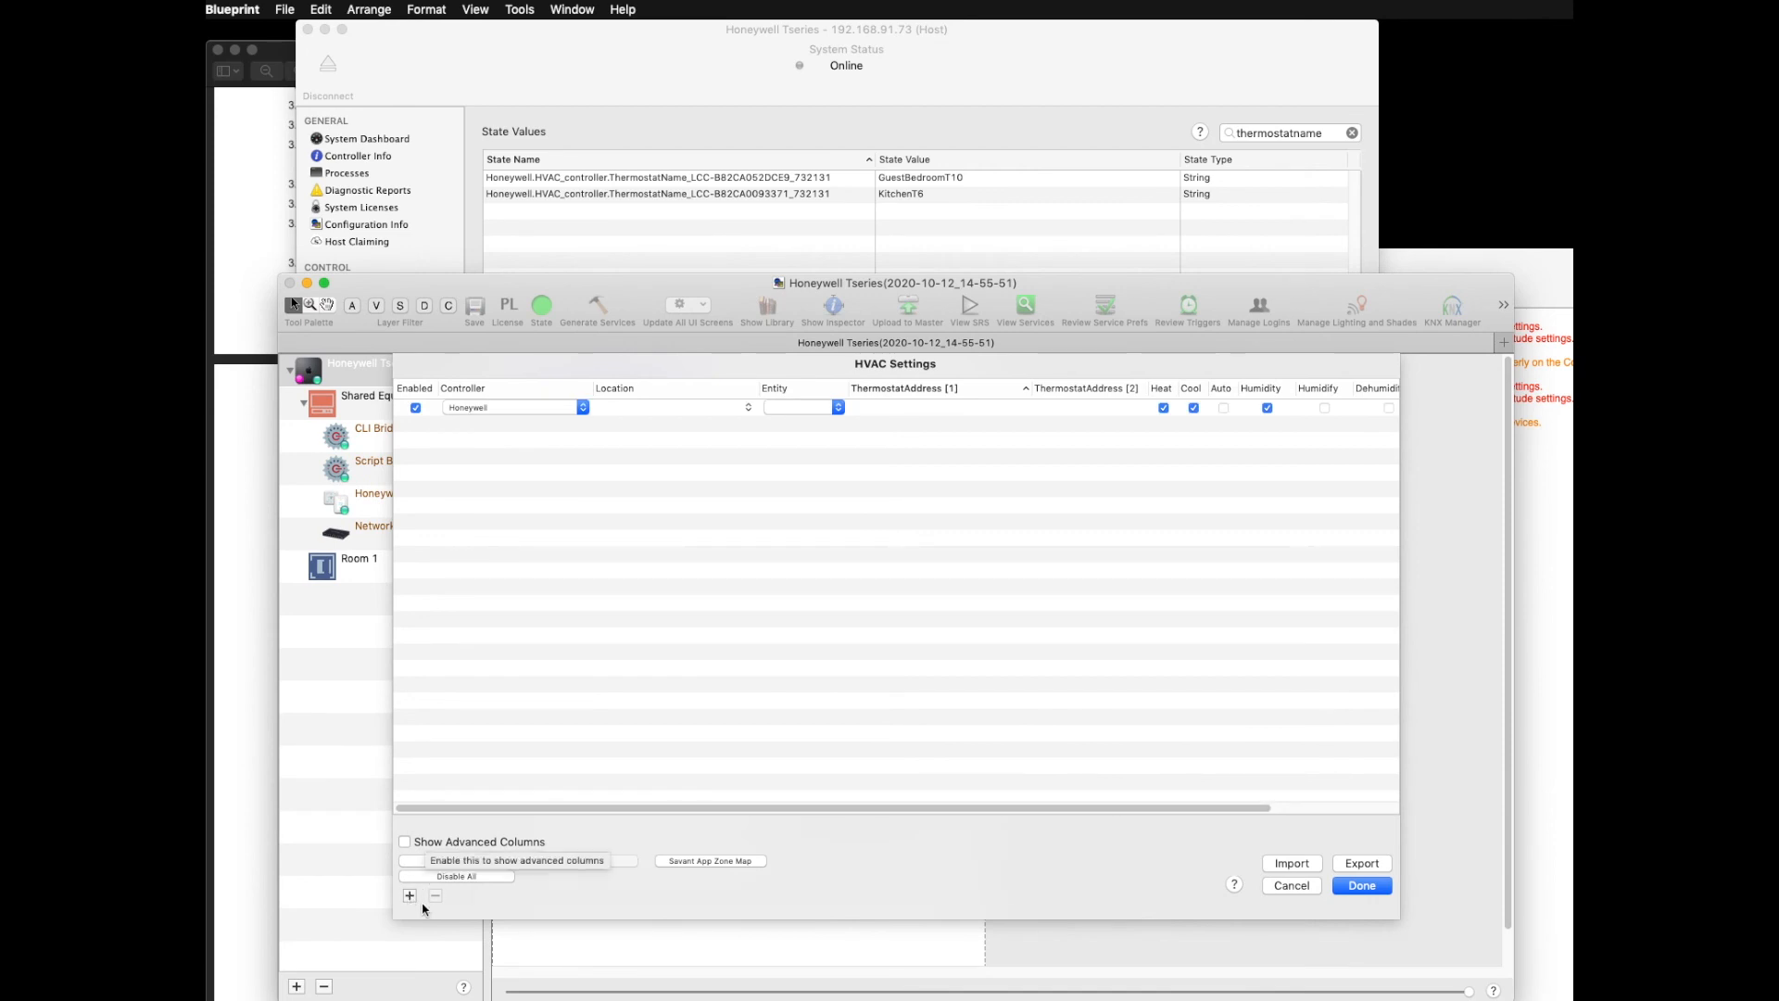
{"action": "left_click", "coordinate": [410, 896]}
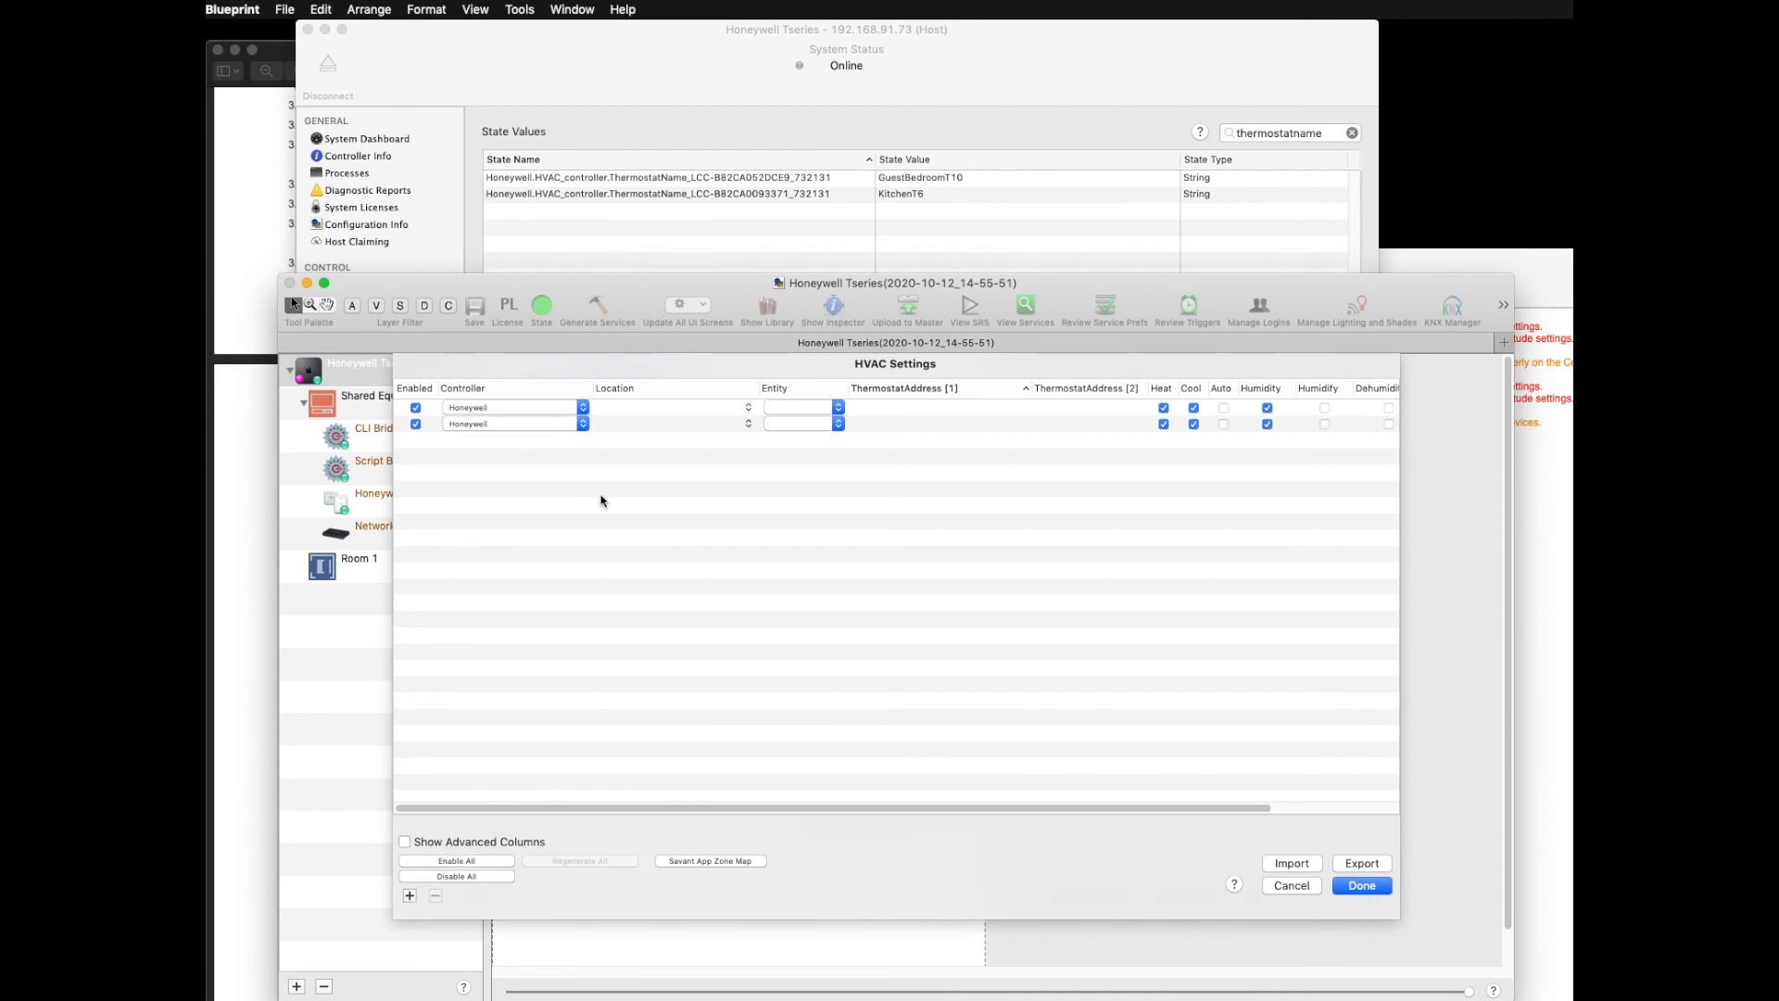
{"action": "left_click", "coordinate": [721, 412]}
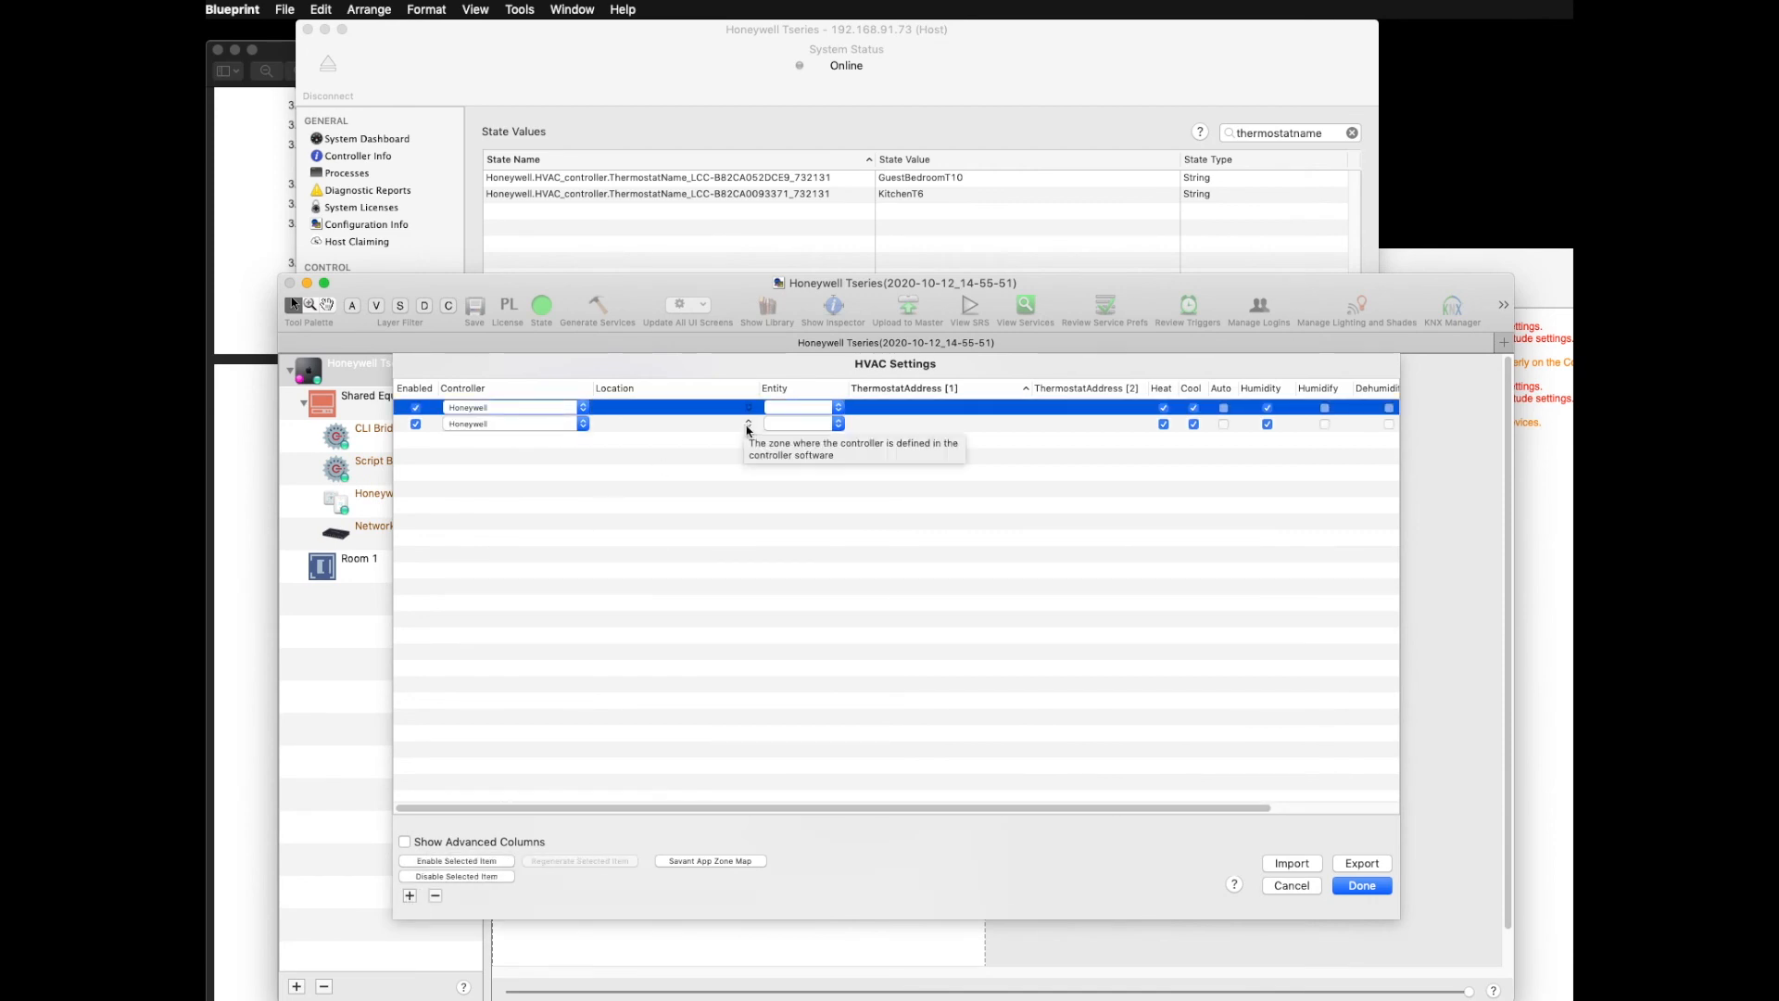
{"action": "left_click", "coordinate": [749, 424], "text": "shift"}
{"action": "left_click", "coordinate": [749, 425]}
{"action": "left_click", "coordinate": [723, 441]}
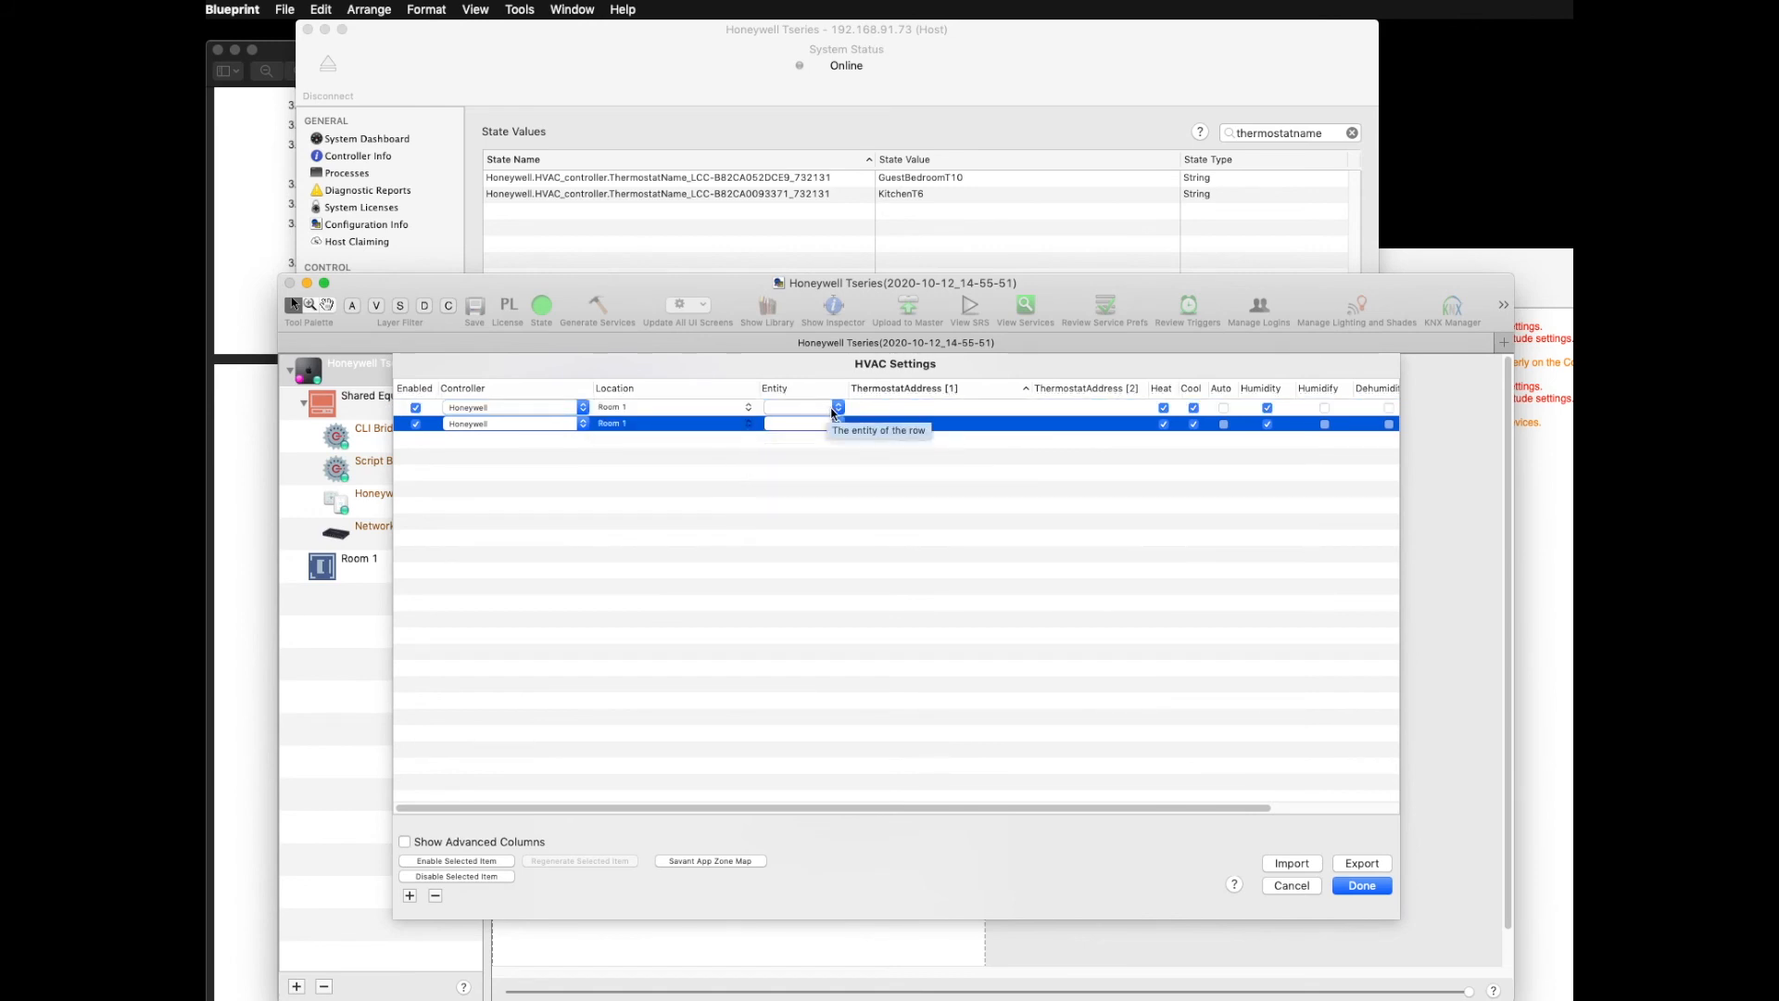
Step: Rename the two rows' locations in the HVAC settings table to Guest Bedroom and Kitchen
{"action": "left_click", "coordinate": [612, 408]}
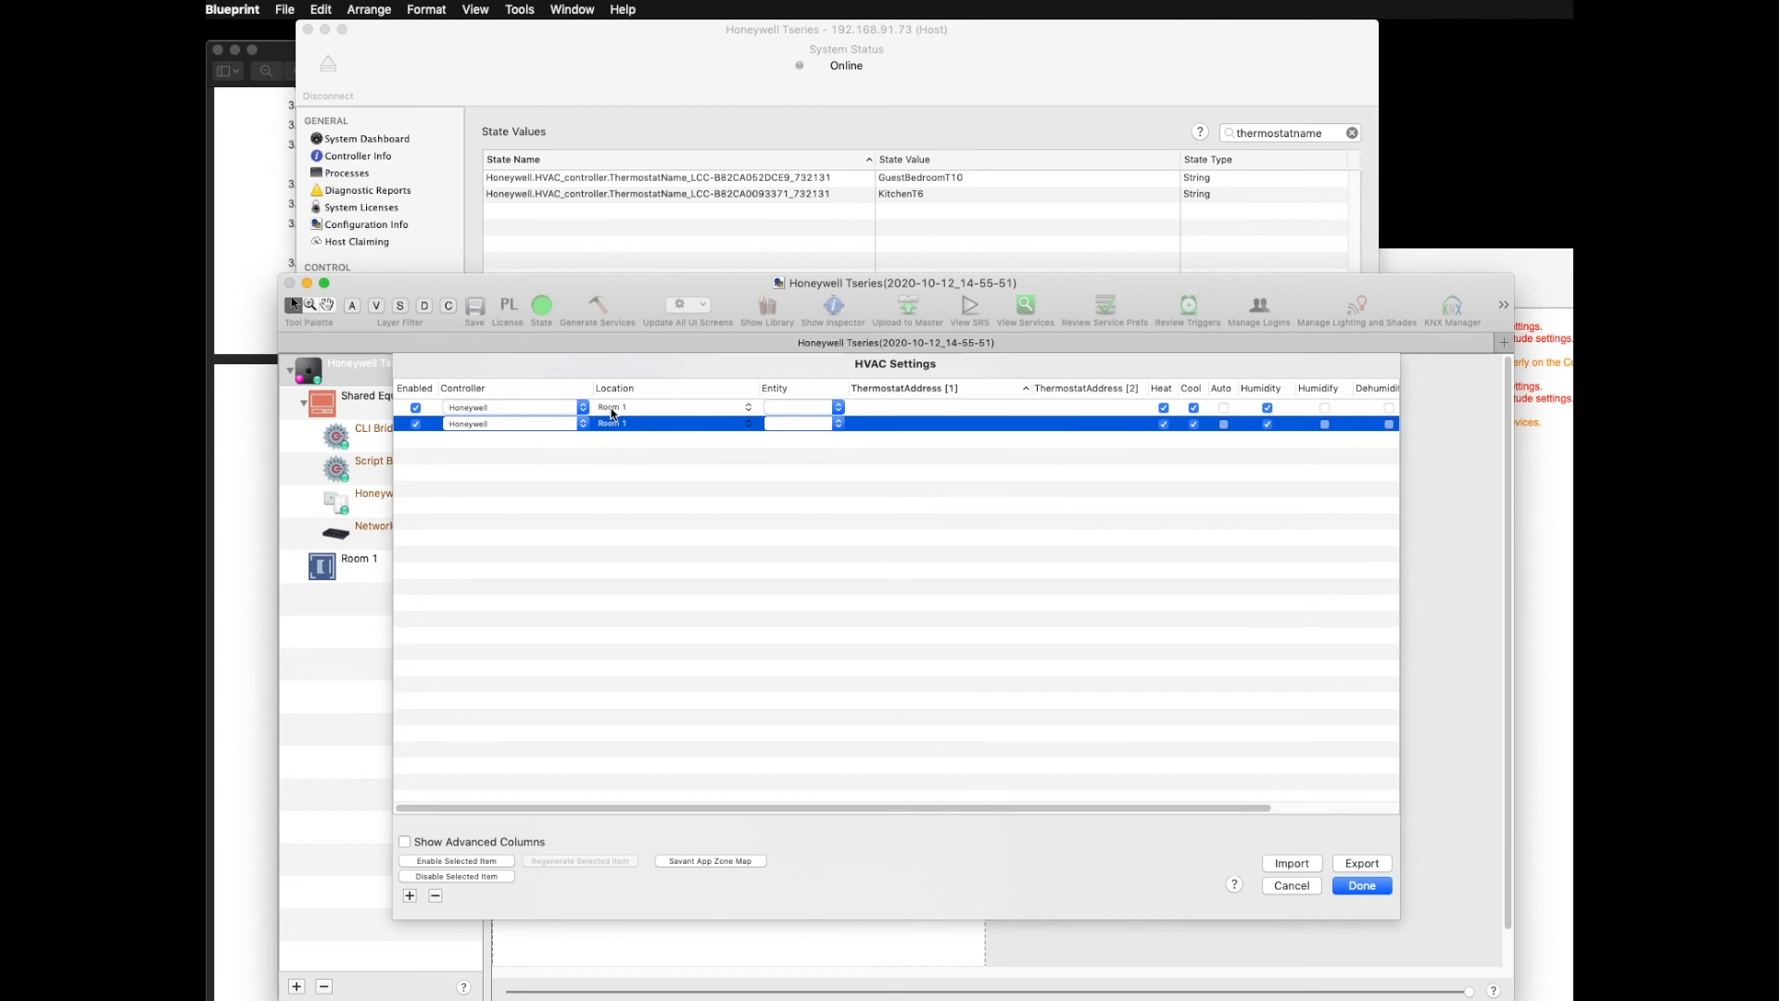
{"action": "left_click", "coordinate": [621, 408]}
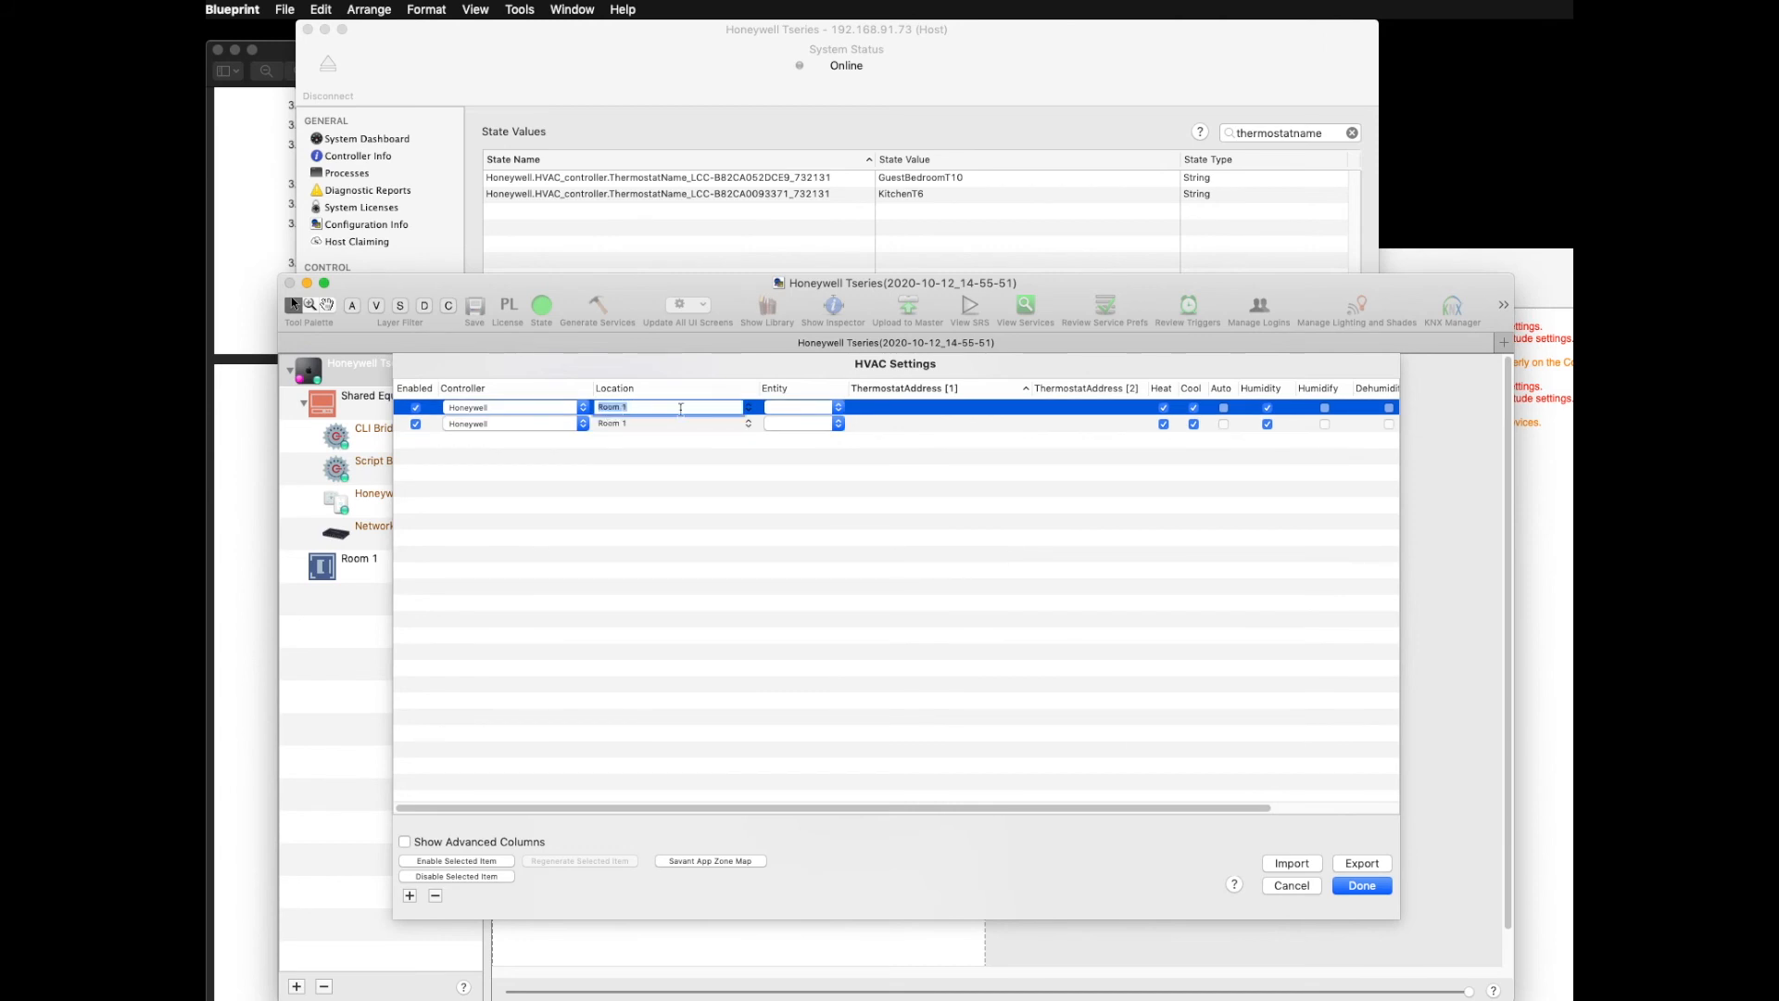
{"action": "type", "text": "Guest Bedr"}
{"action": "key", "text": "Return"}
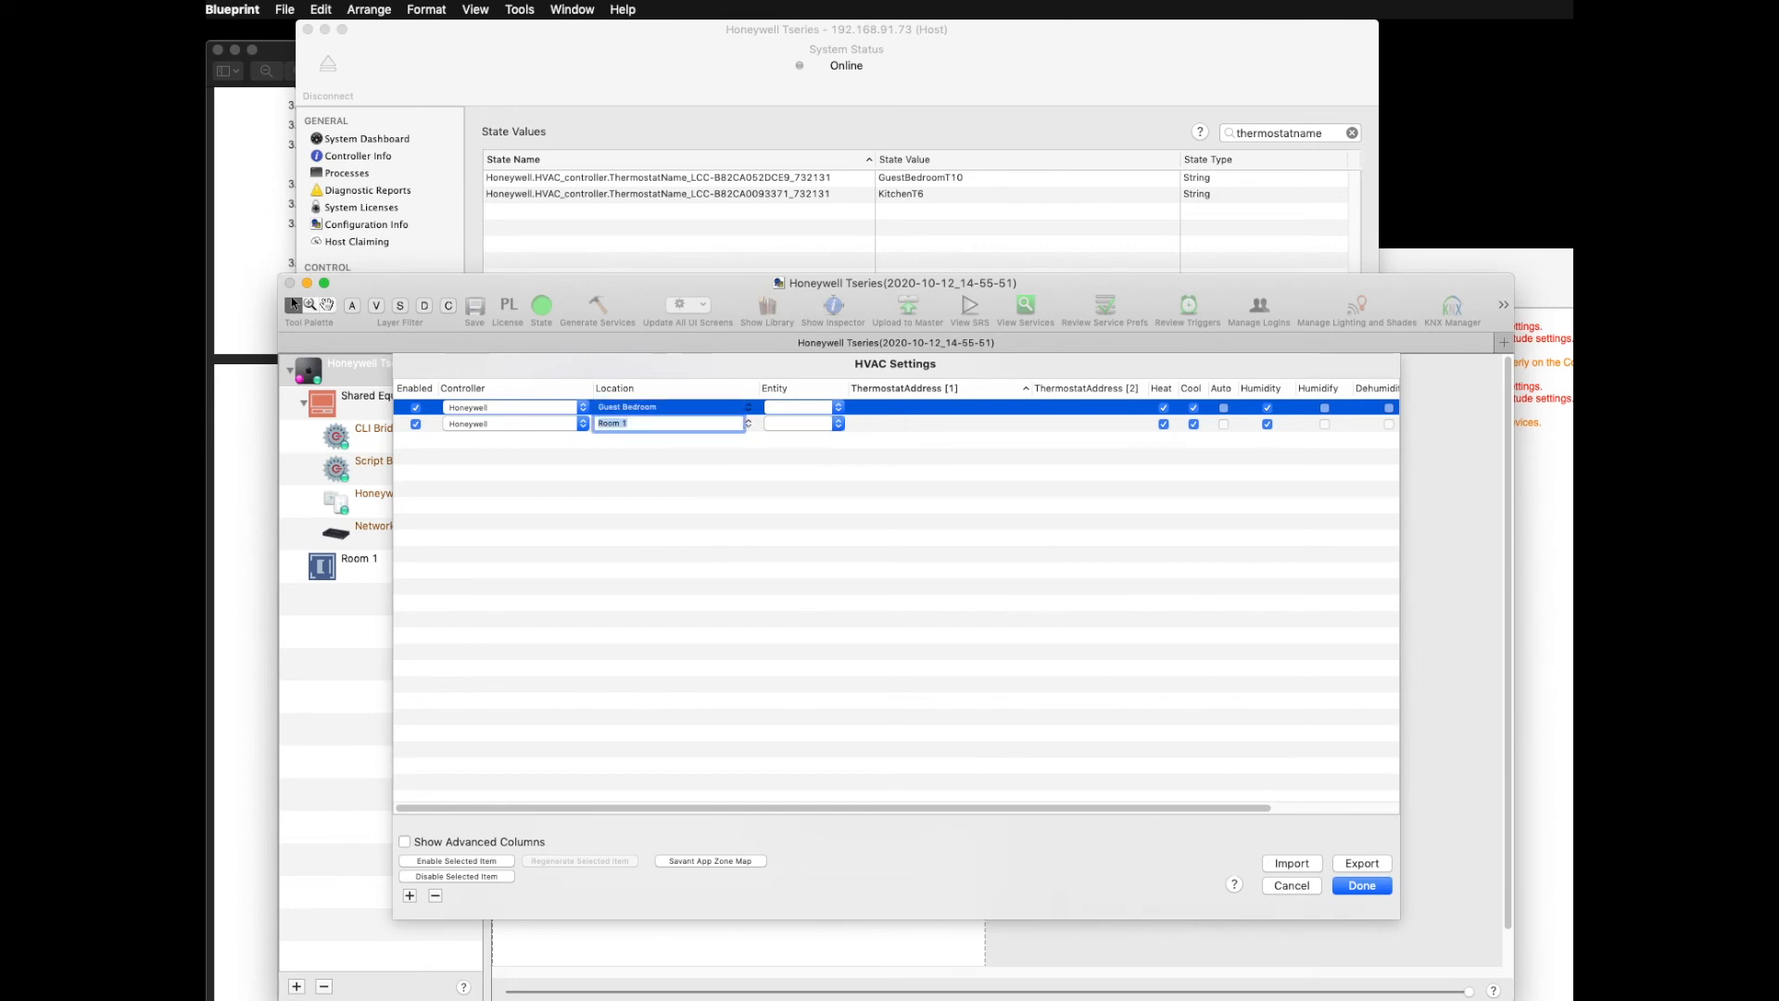
{"action": "type", "text": "Kitchen"}
{"action": "key", "text": "Return"}
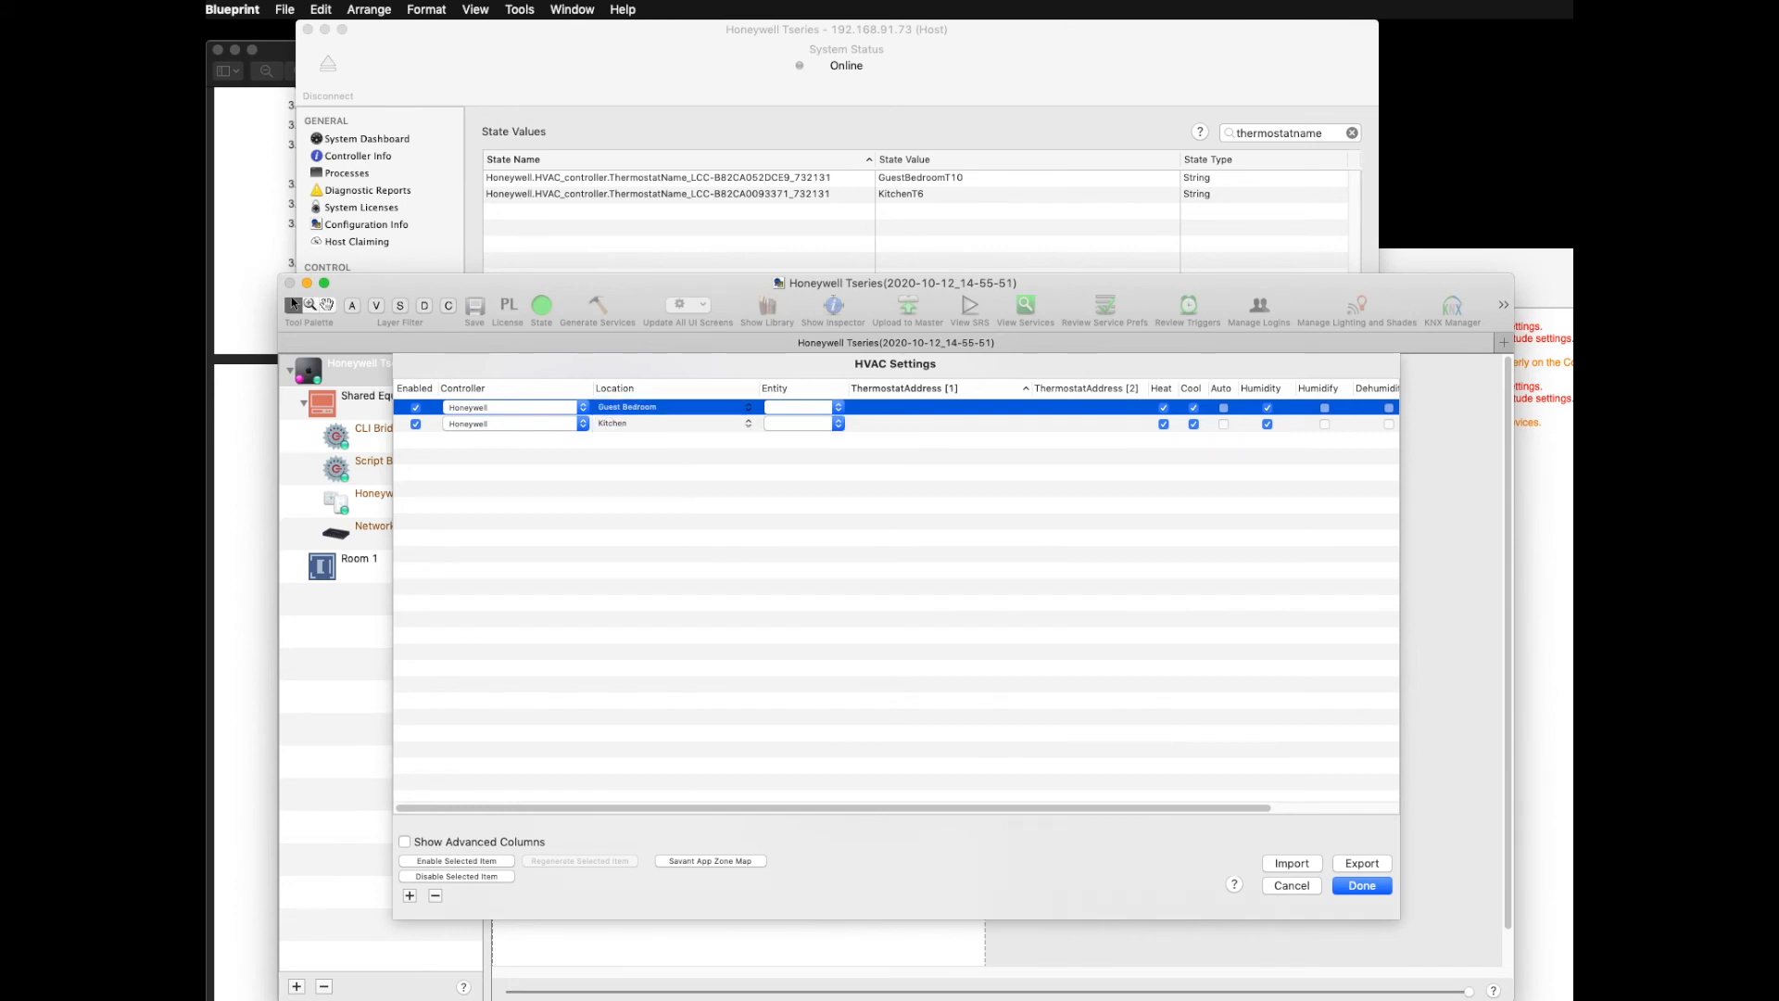
Step: Set the entity of the Guest Bedroom and Kitchen rows to Zone
{"action": "left_click", "coordinate": [838, 407]}
{"action": "left_click", "coordinate": [815, 407]}
{"action": "left_click", "coordinate": [837, 424]}
{"action": "left_click", "coordinate": [831, 426]}
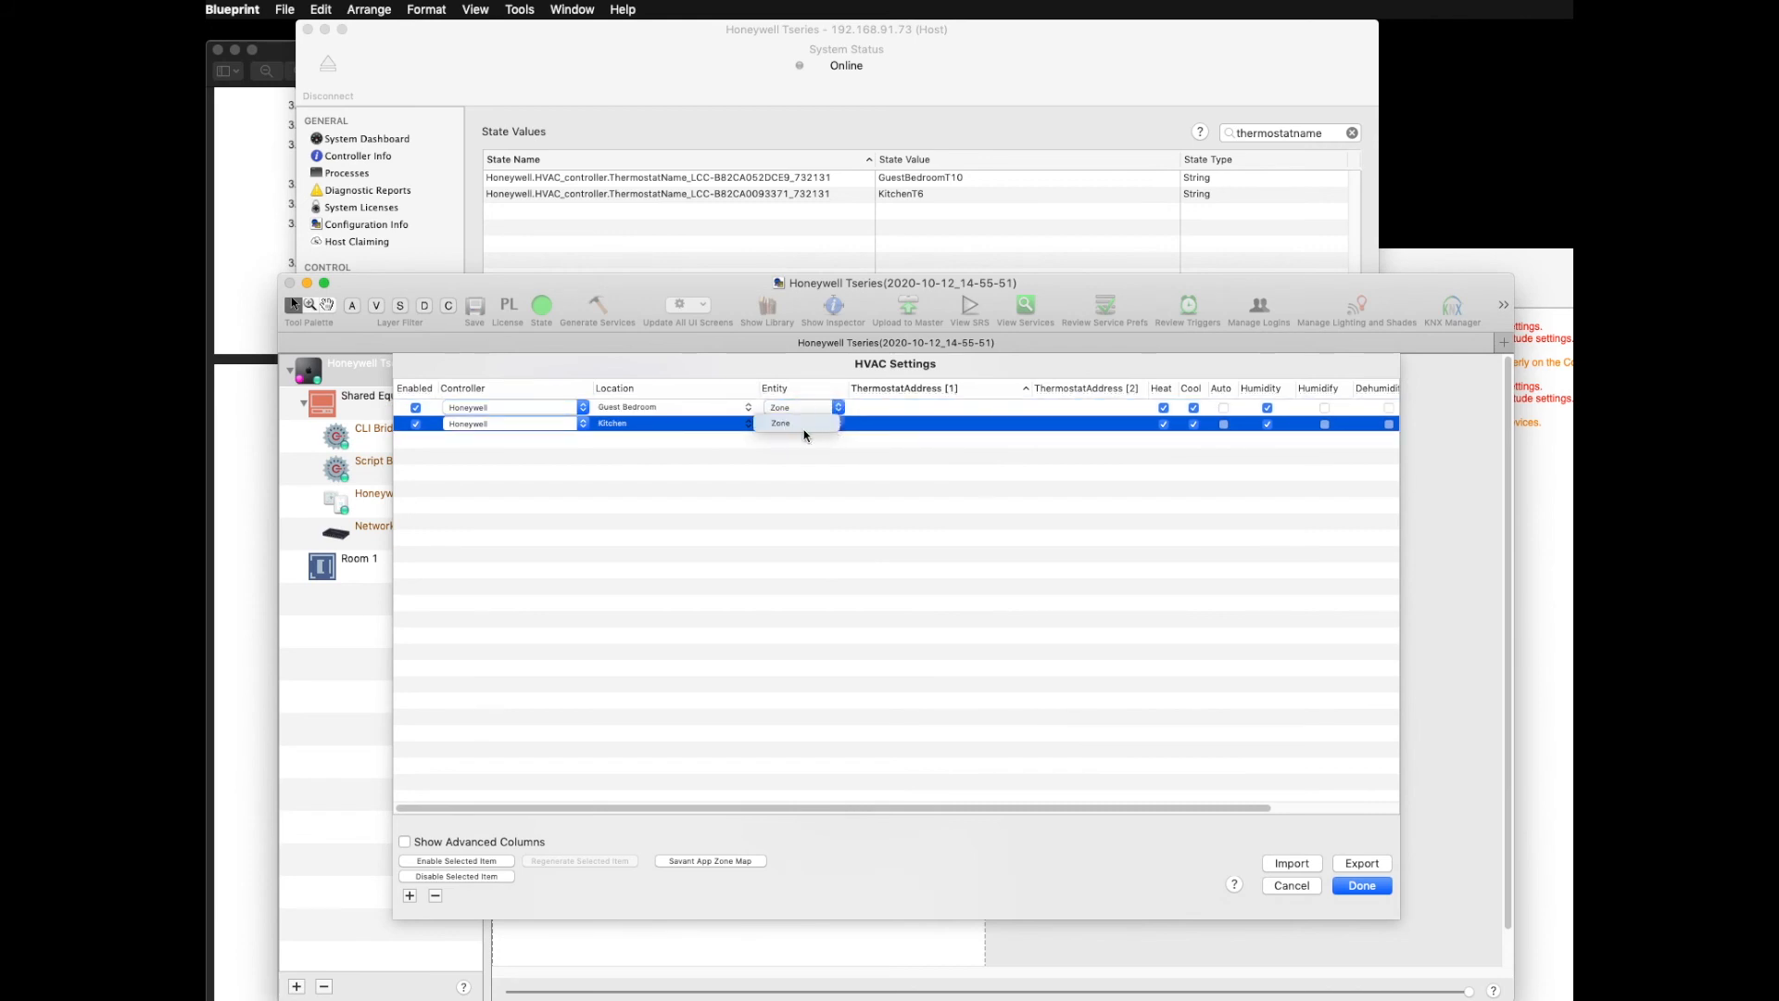
Step: Set ThermostatAddress [1] to LCC-B82CA052DCE9 for the Guest Bedroom row and LCC-B82CA0093371 for the Kitchen row
{"action": "left_click", "coordinate": [884, 408]}
{"action": "left_click", "coordinate": [885, 408]}
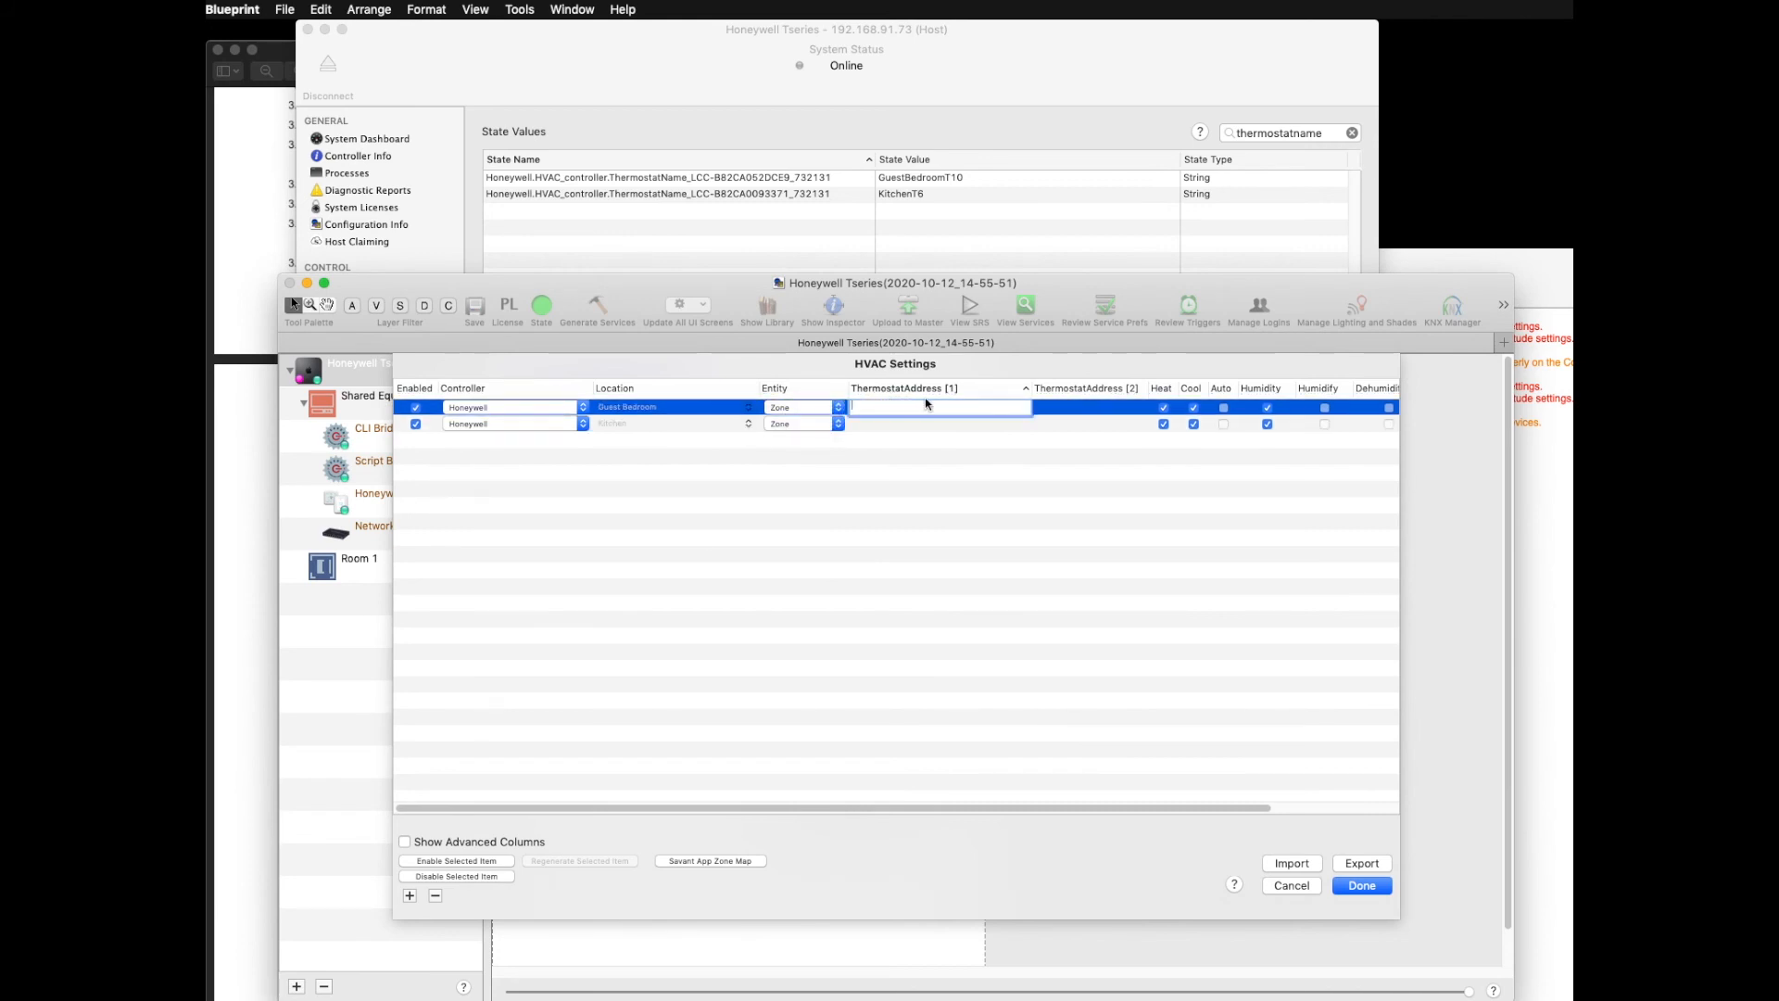
{"action": "type", "text": "L"}
{"action": "key", "text": "shift+Left"}
{"action": "key", "text": "shift+Left"}
{"action": "key", "text": "shift+Left"}
{"action": "key", "text": "shift+Left"}
{"action": "key", "text": "shift+Left"}
{"action": "key", "text": "shift+Left"}
{"action": "key", "text": "shift+Left"}
{"action": "key", "text": "shift+Left"}
{"action": "key", "text": "shift+Left"}
{"action": "key", "text": "shift+Left"}
{"action": "key", "text": "super+c"}
{"action": "key", "text": "Return"}
{"action": "key", "text": "super+v"}
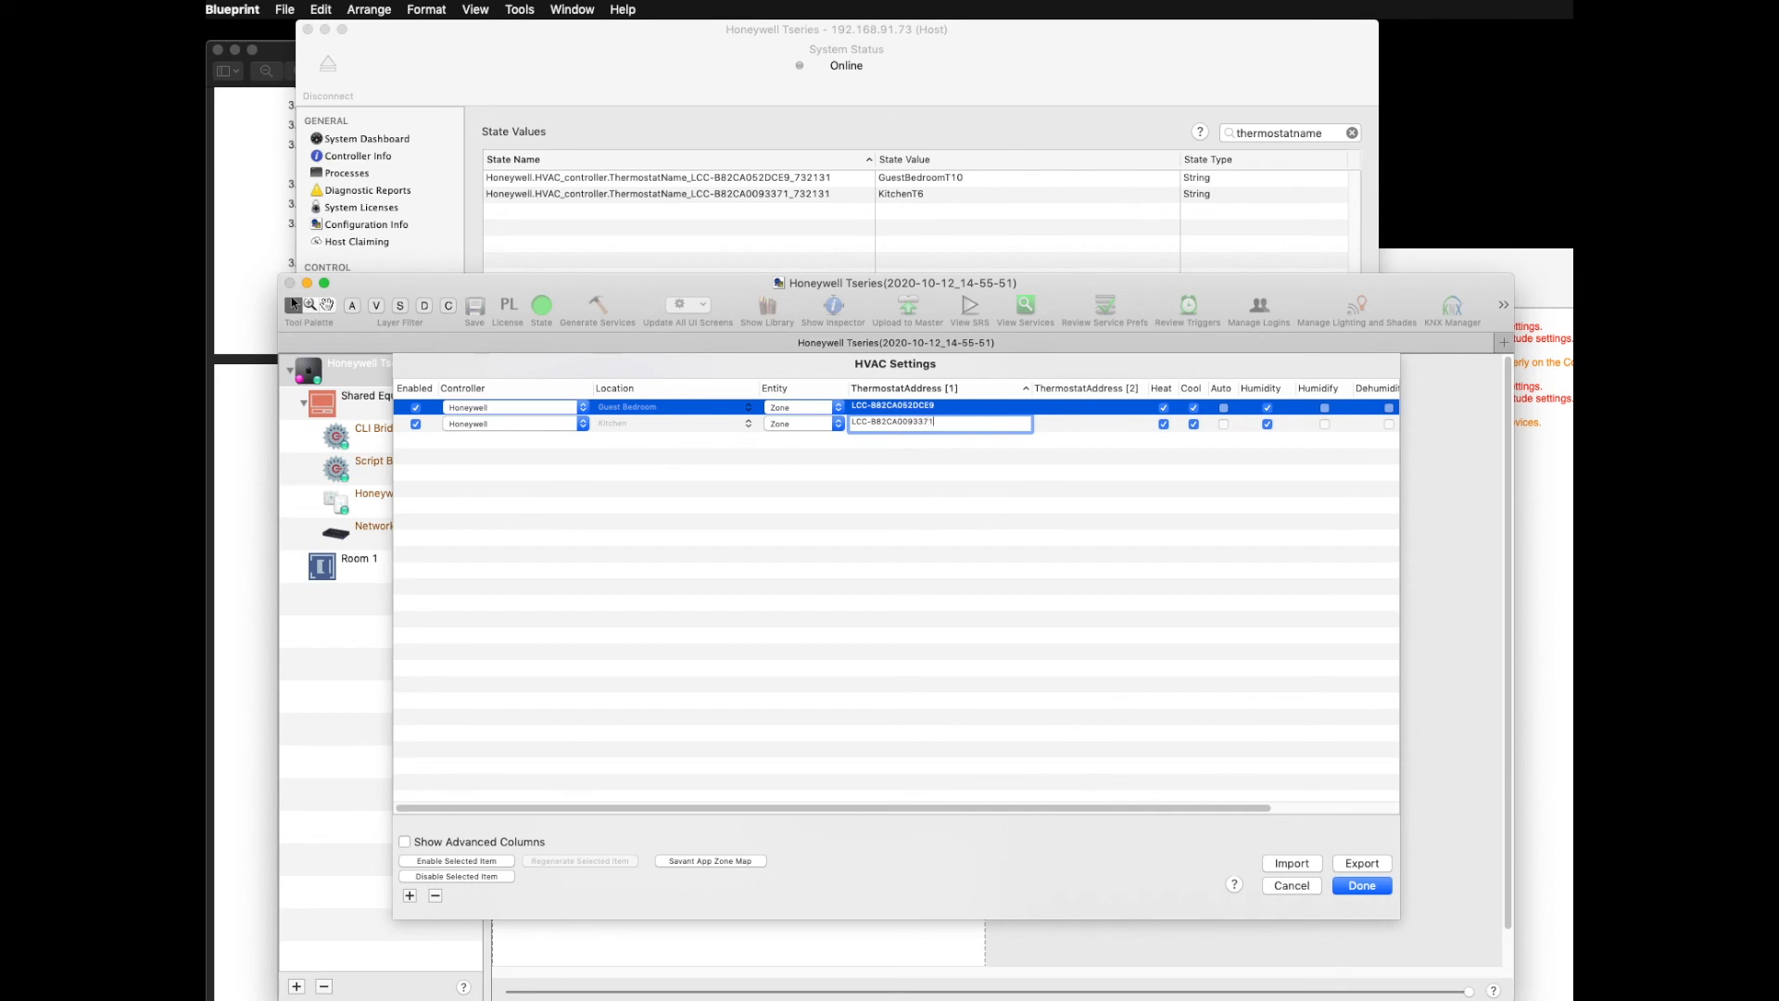
Step: Set ThermostatAddress [2] to 732131 for both the Guest Bedroom and Kitchen rows
{"action": "double_click", "coordinate": [1072, 413]}
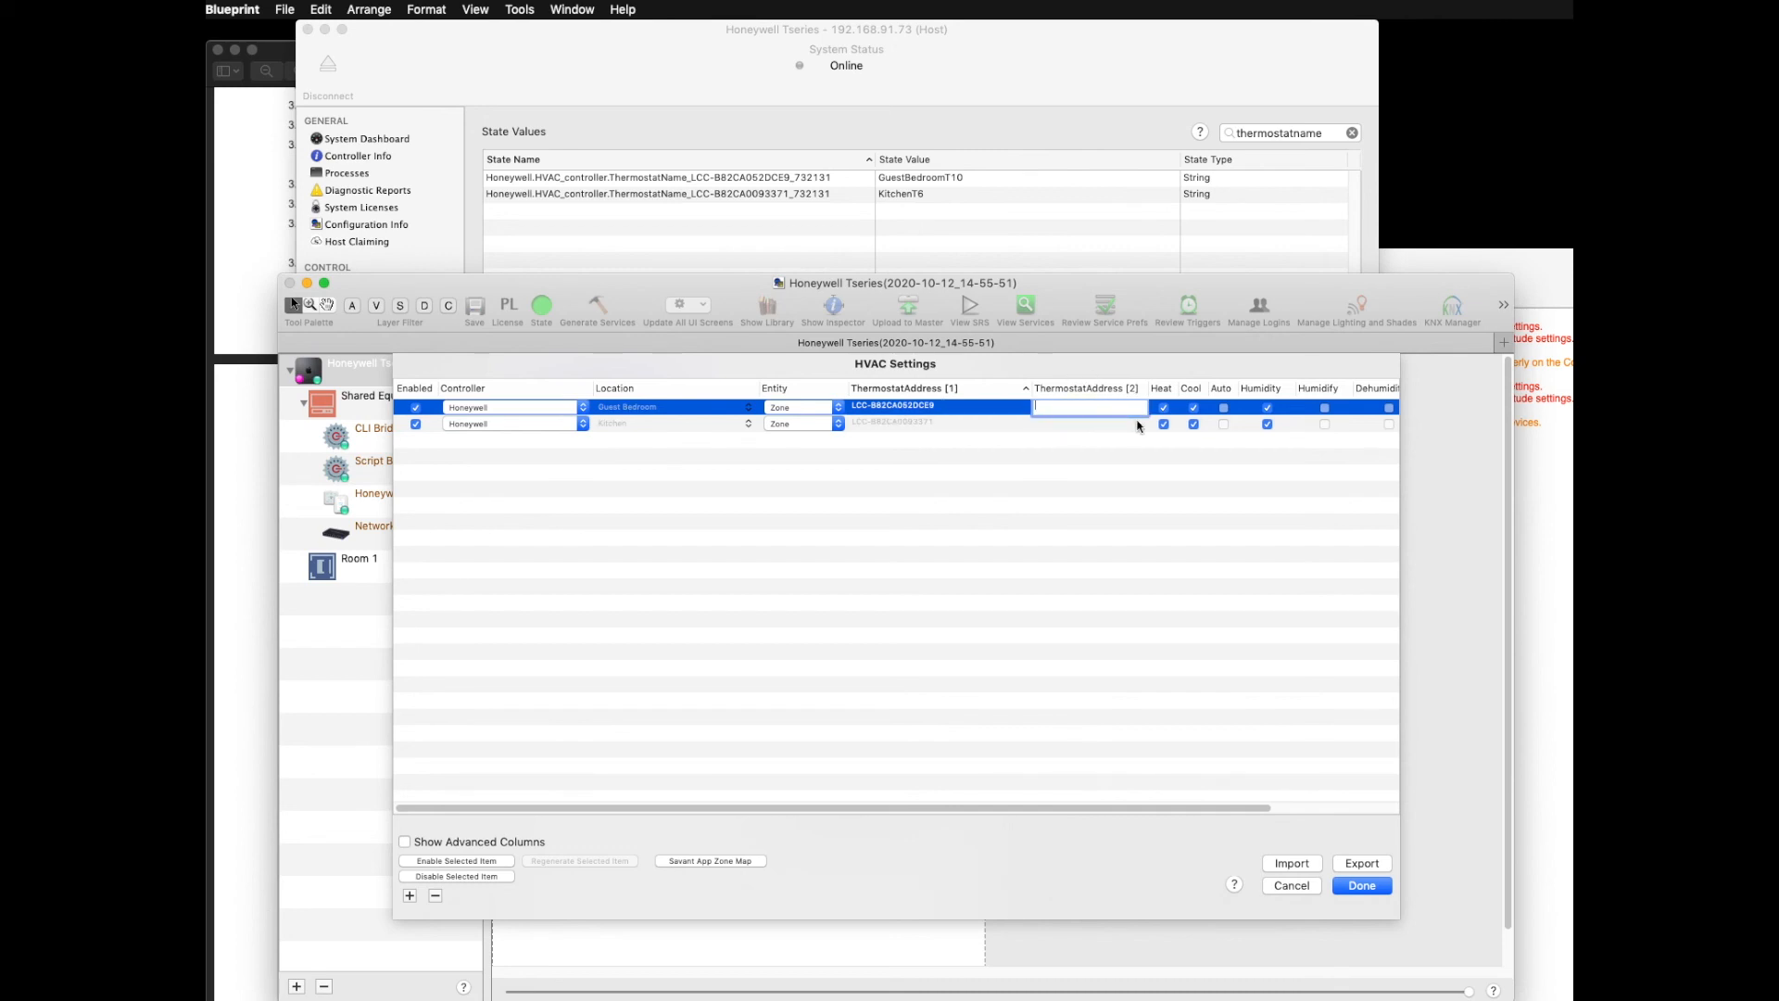
{"action": "type", "text": "732131"}
{"action": "key", "text": "Tab"}
{"action": "key", "text": "shift+Tab"}
{"action": "key", "text": "Tab"}
{"action": "key", "text": "ctrl+v"}
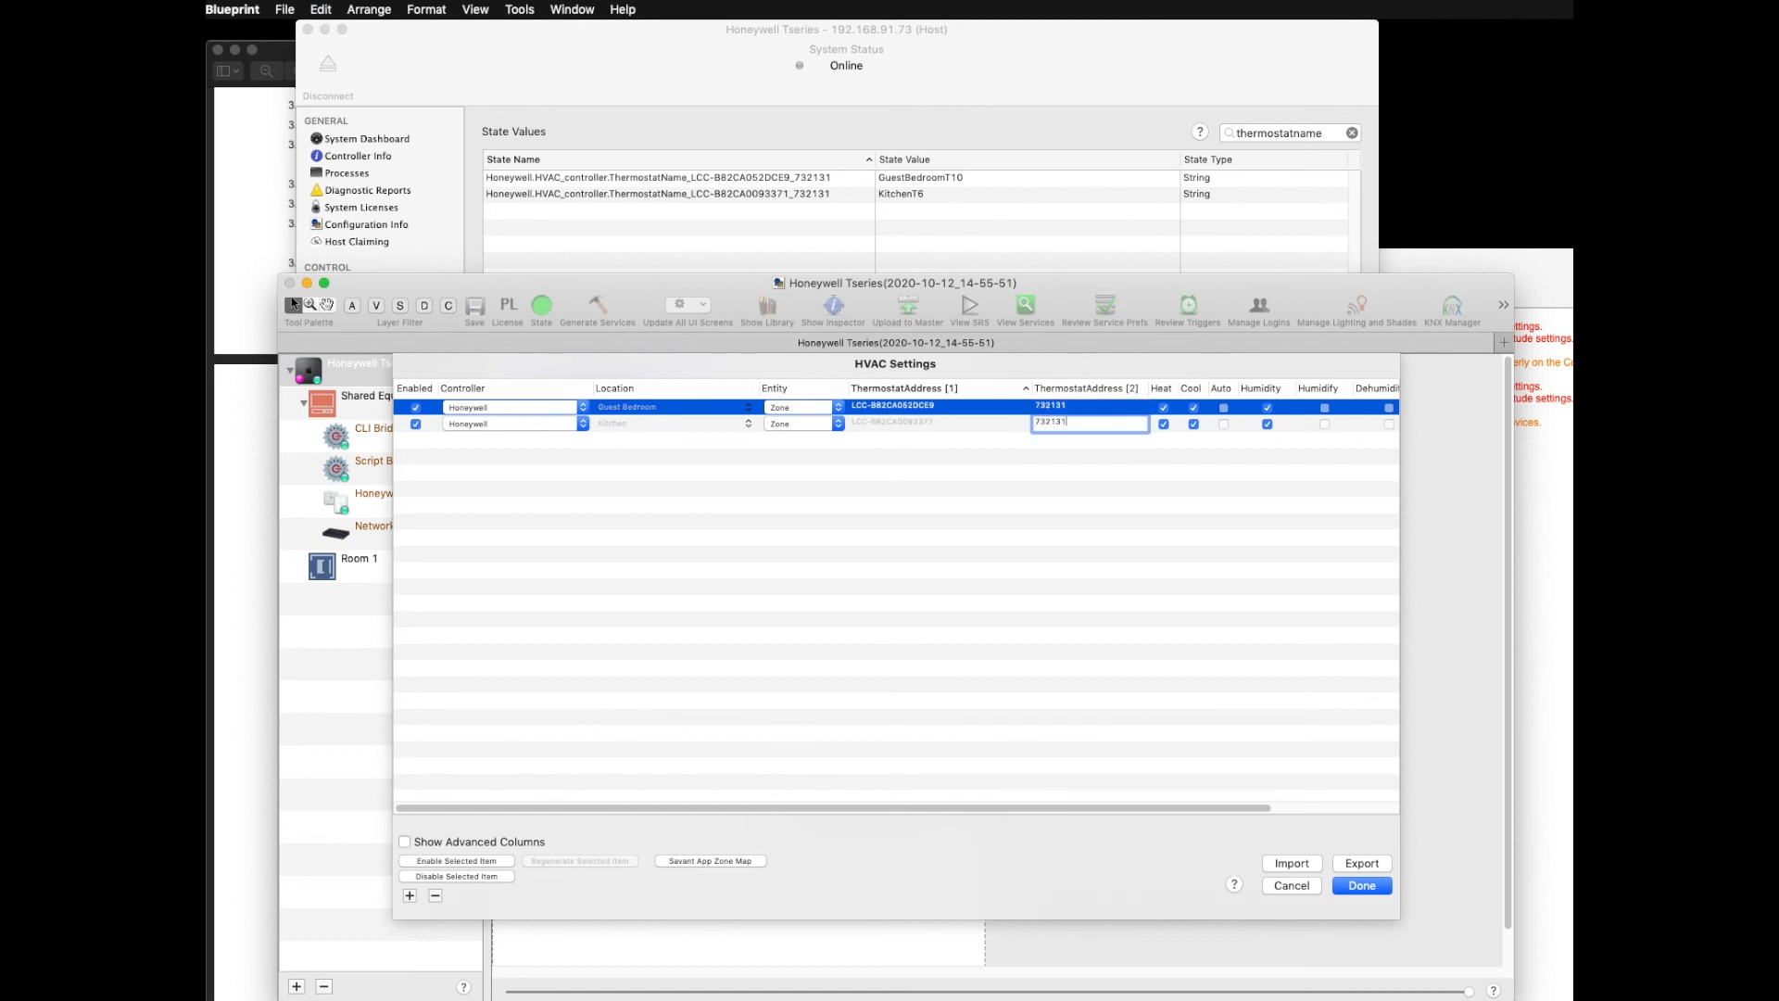
{"action": "left_click", "coordinate": [1010, 480]}
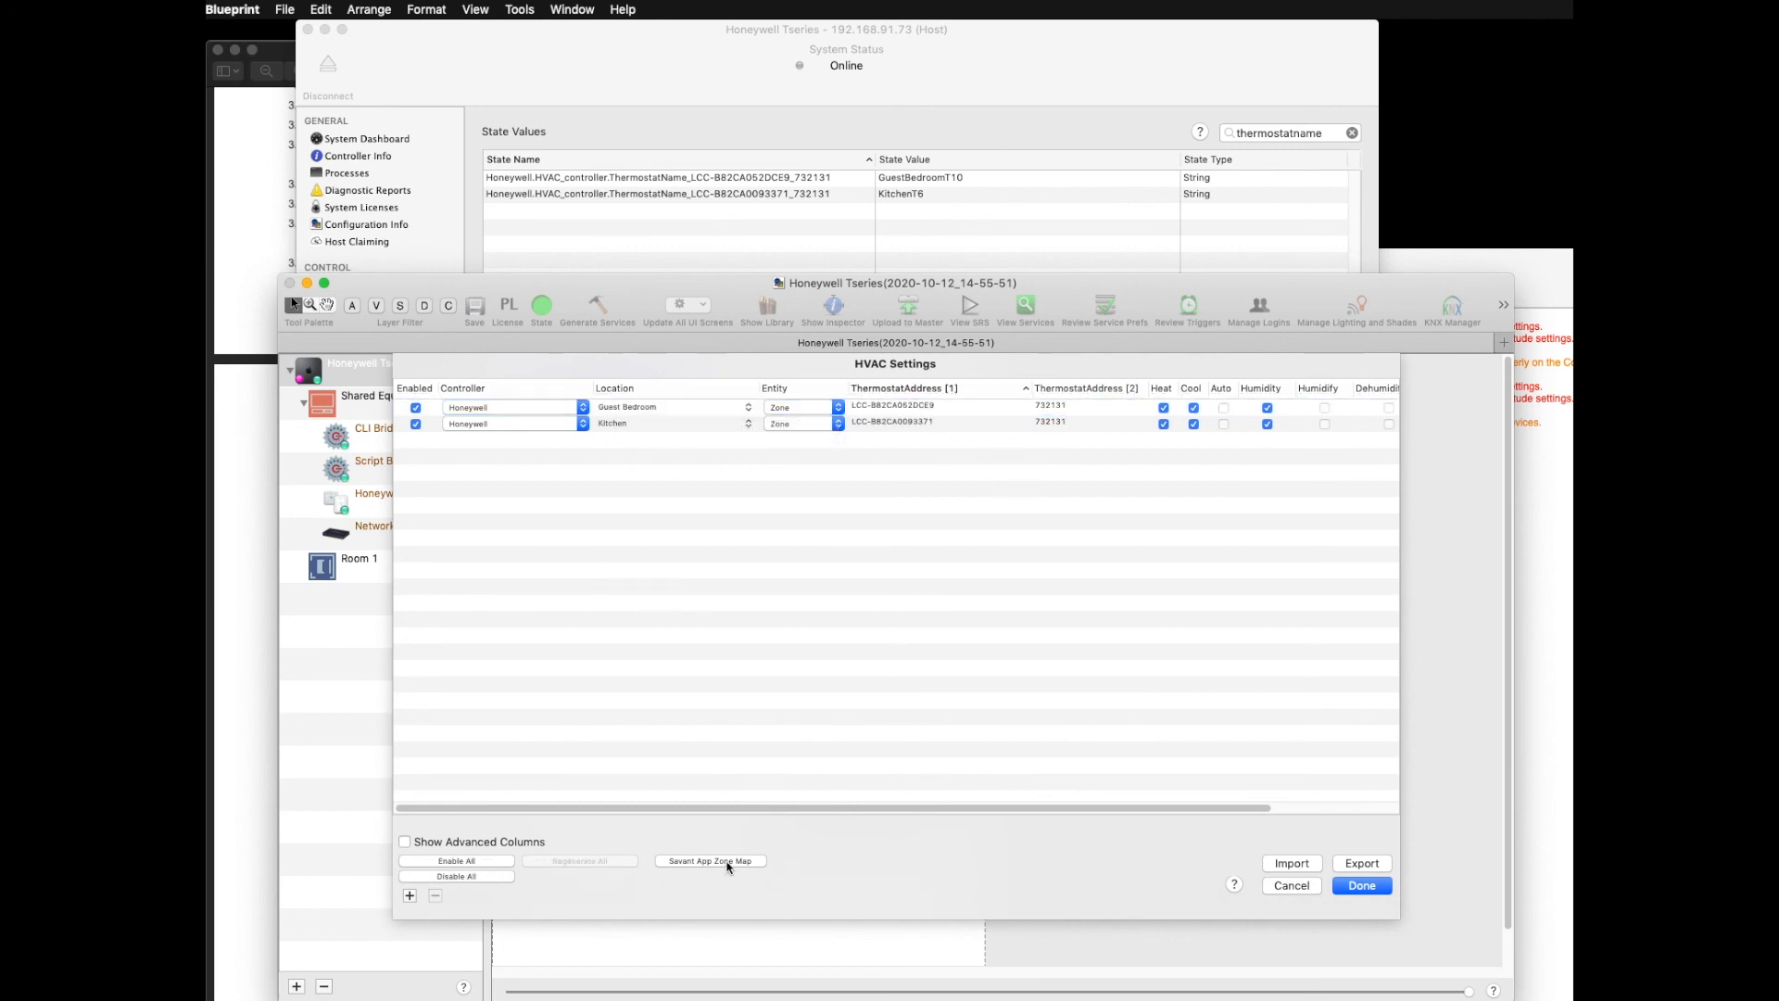
Step: Examine the zones and locations under Room 1 in the Savant App Zone Map, and close the map
{"action": "left_click", "coordinate": [675, 862]}
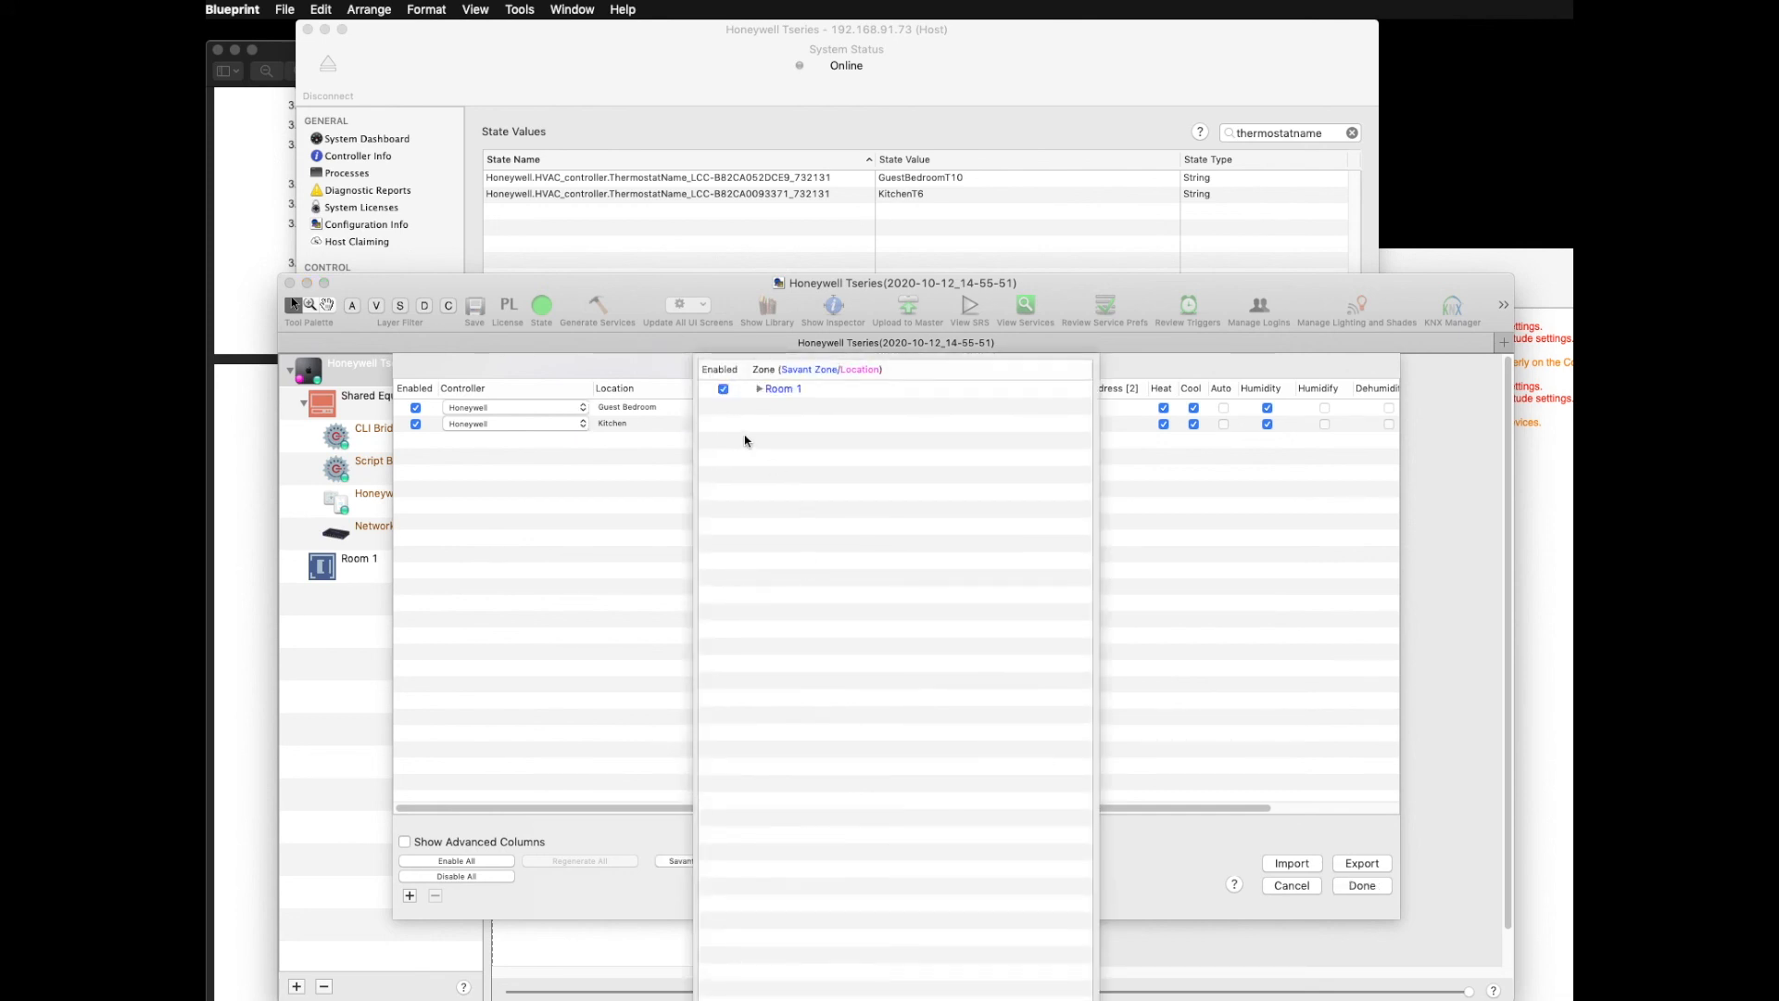
{"action": "left_click", "coordinate": [759, 389]}
{"action": "left_click", "coordinate": [1041, 968]}
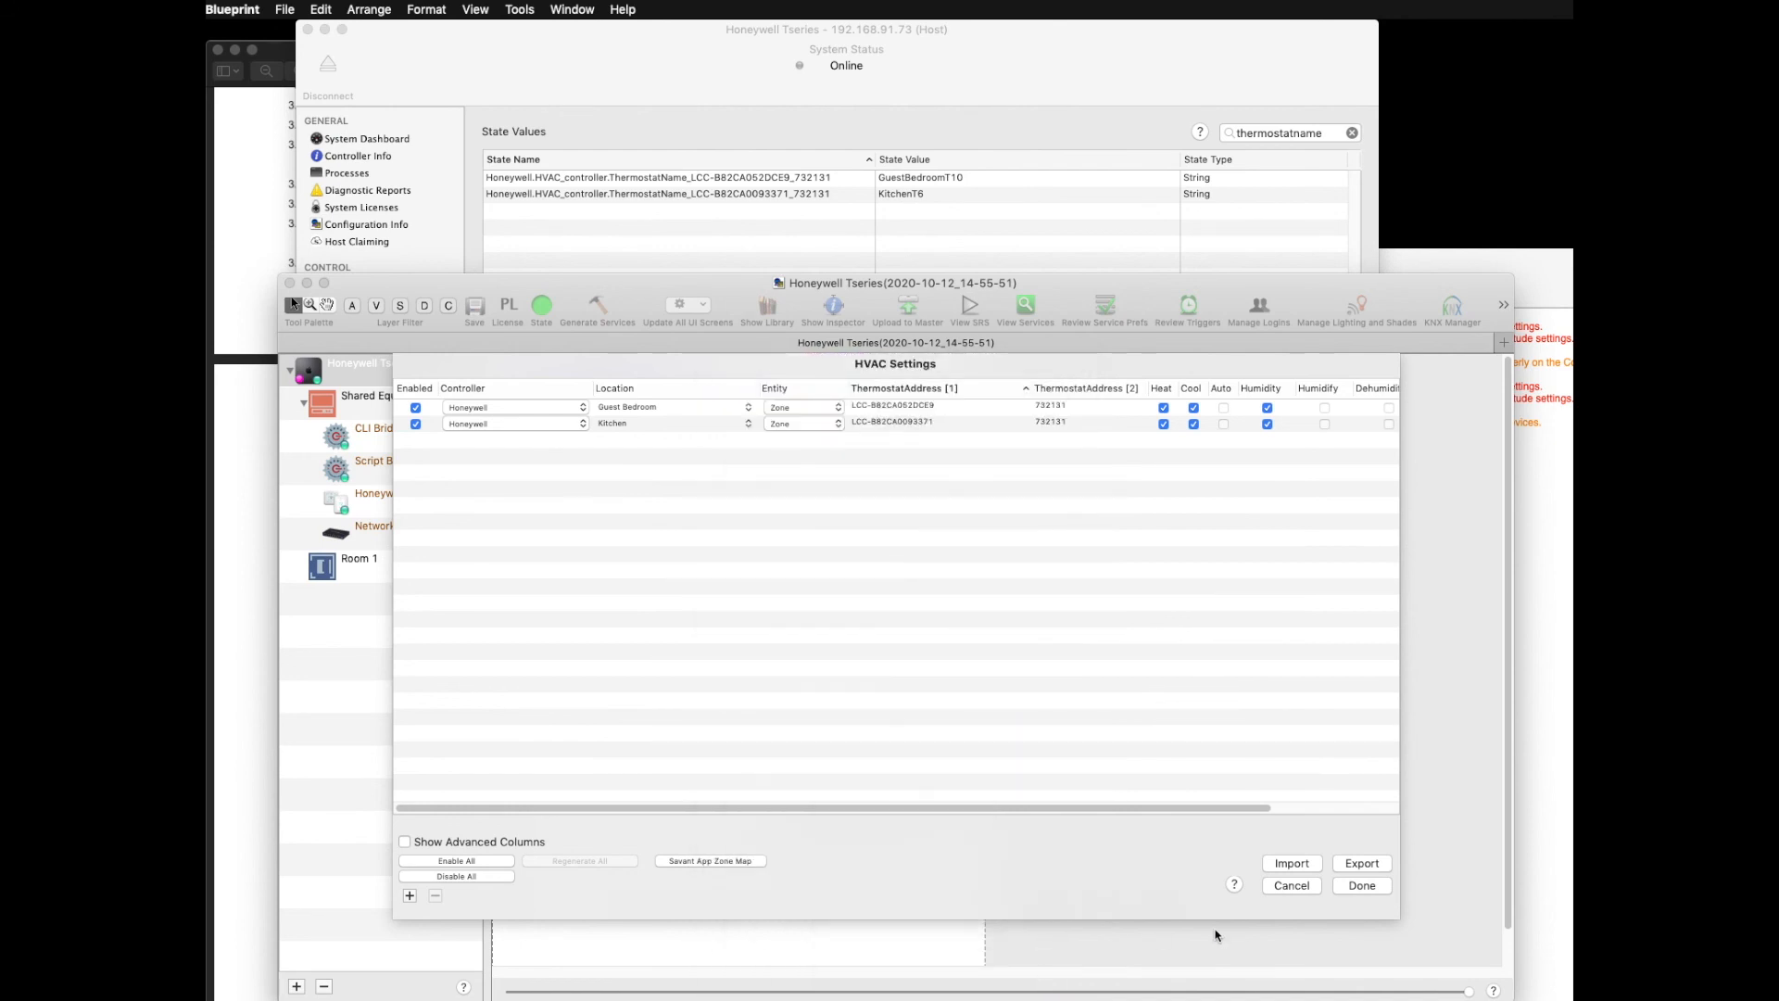
Step: Accept the HVAC settings and generate the project's services, closing the resulting services list
{"action": "left_click", "coordinate": [1370, 885]}
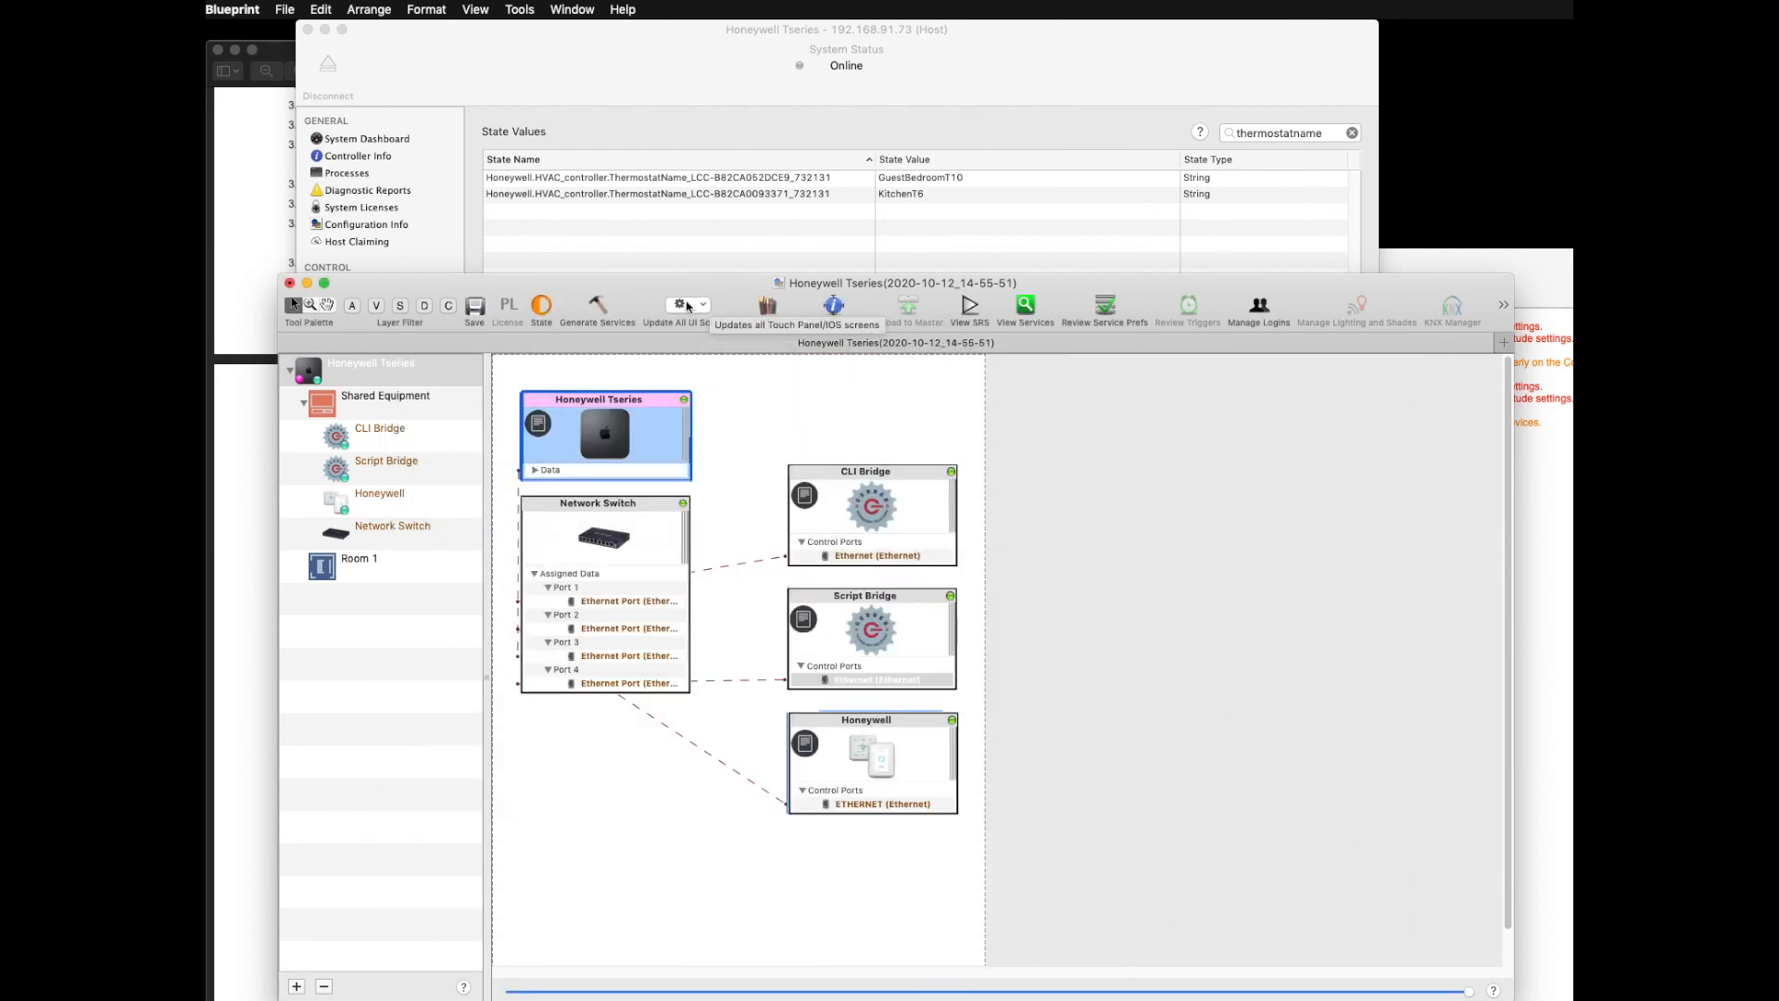
{"action": "left_click", "coordinate": [596, 312]}
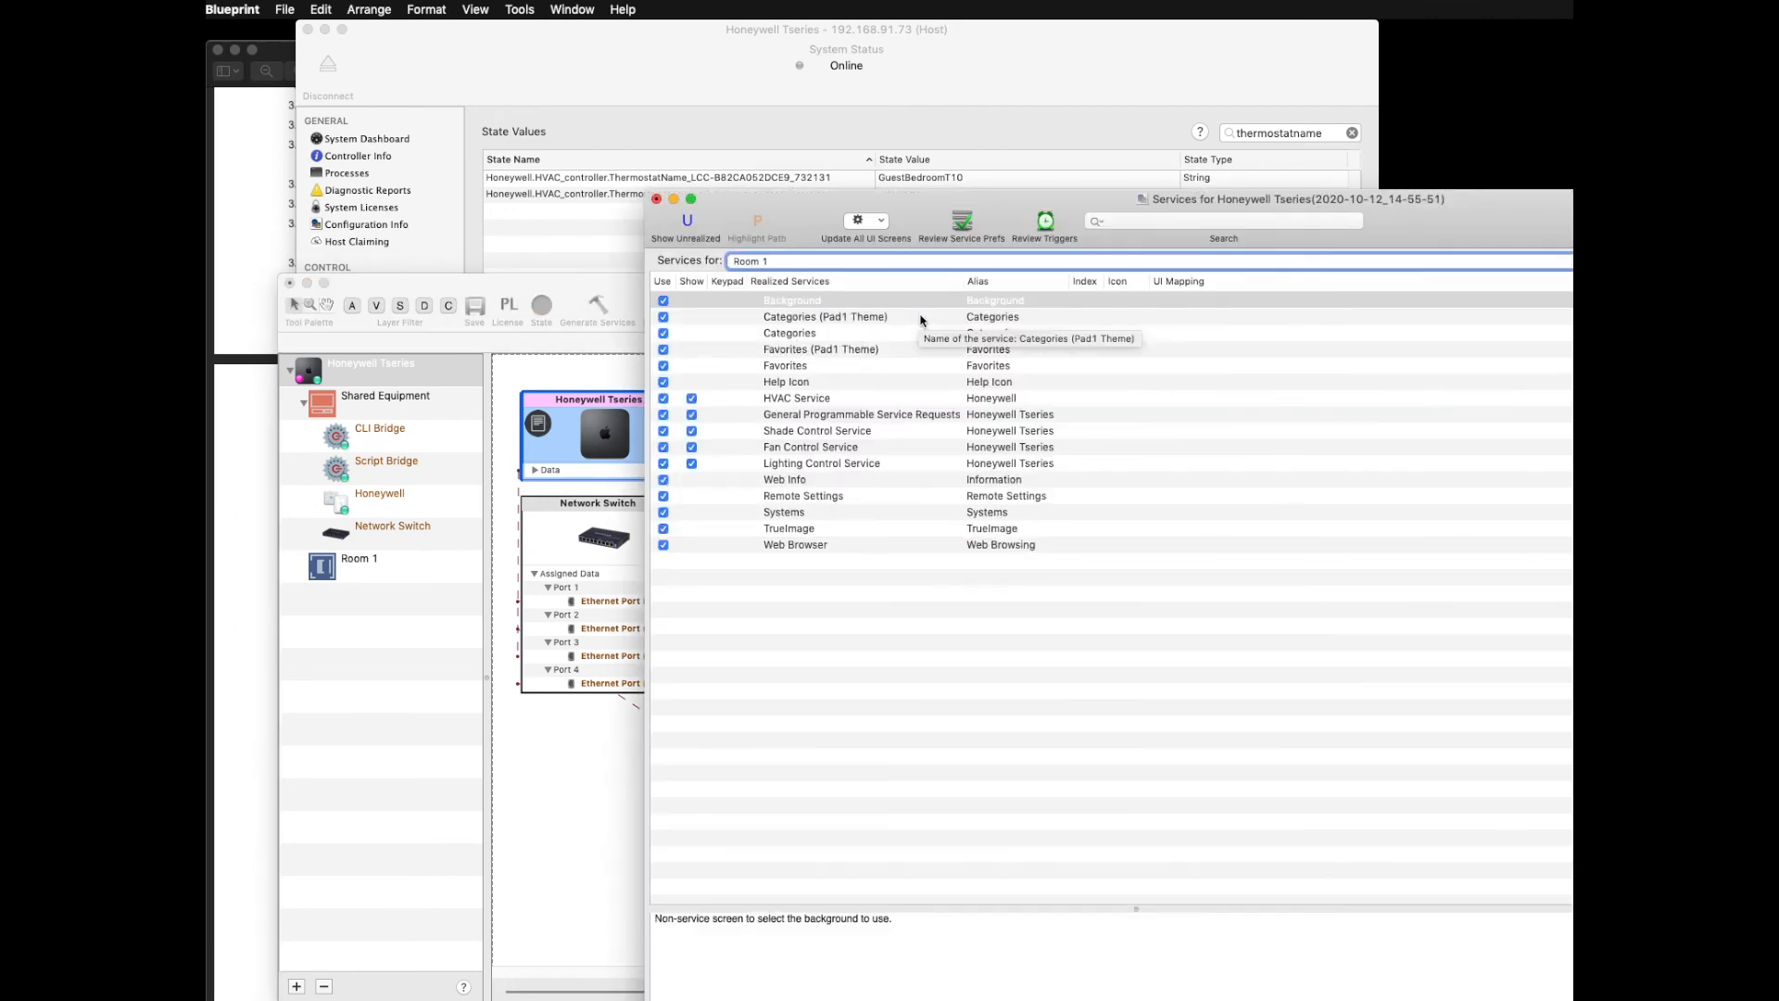
{"action": "left_click", "coordinate": [656, 199]}
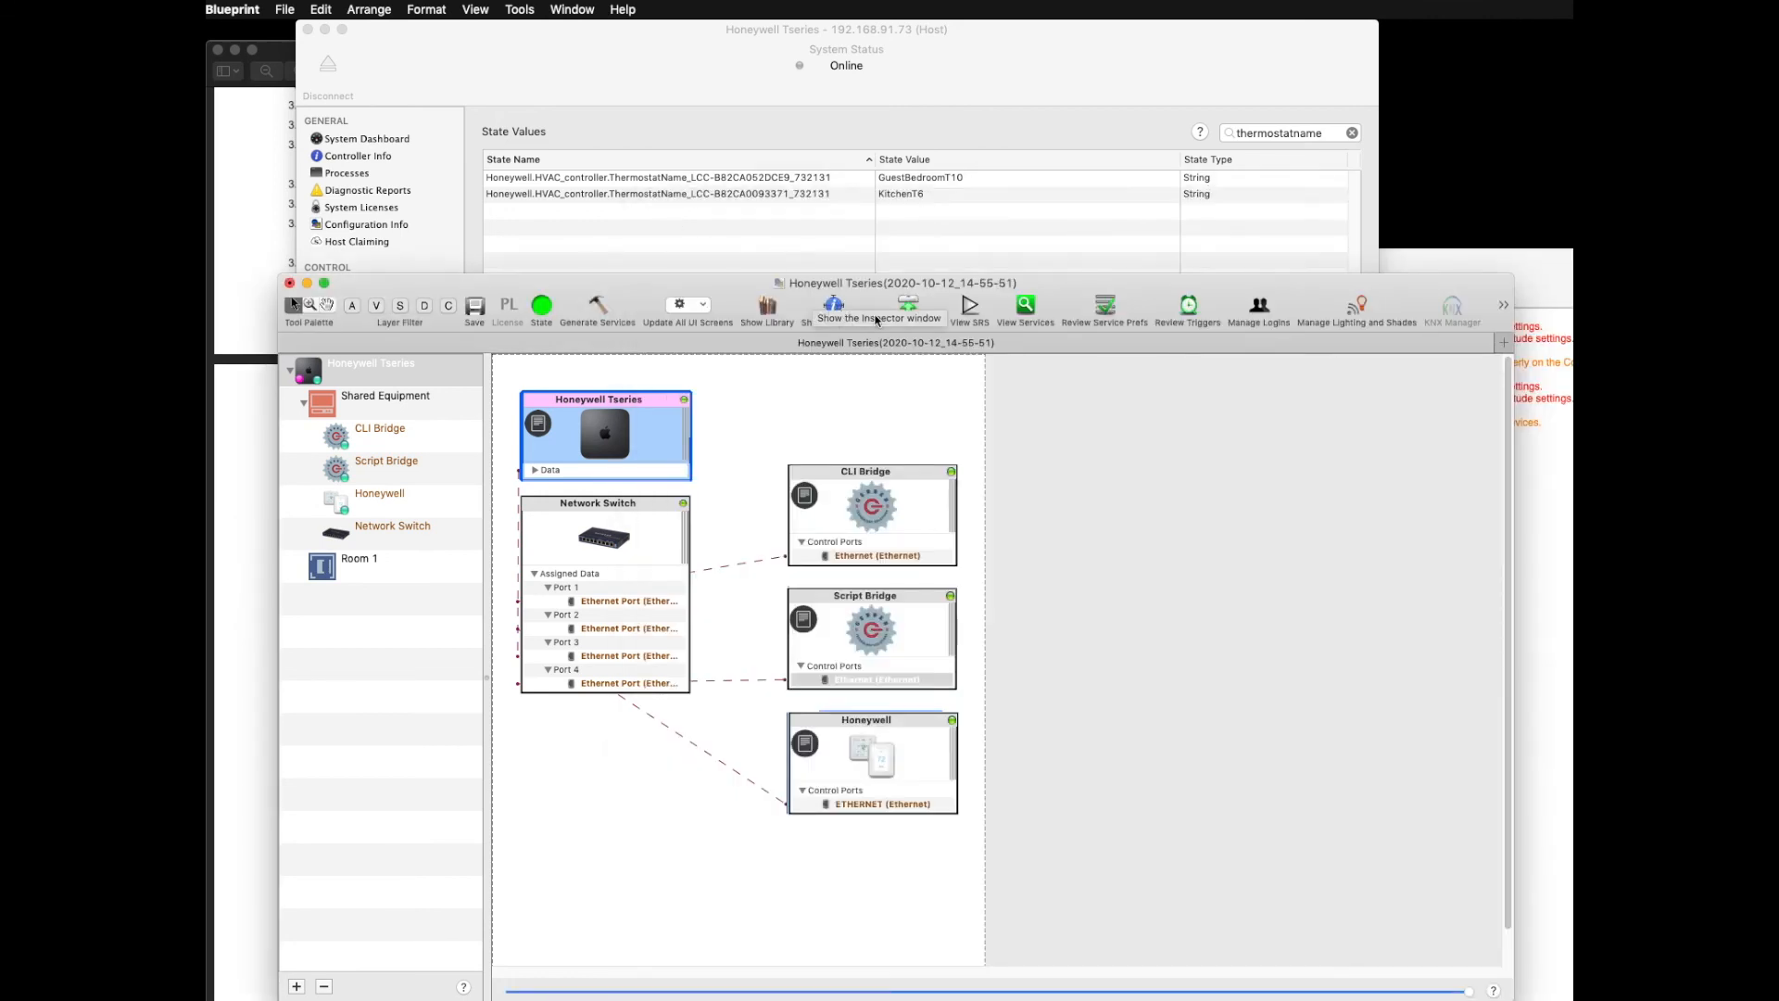
Step: Save the project and upload its configuration to the master, proceeding despite the Blueprint version mismatch
{"action": "left_click", "coordinate": [907, 308]}
{"action": "left_click", "coordinate": [1261, 395]}
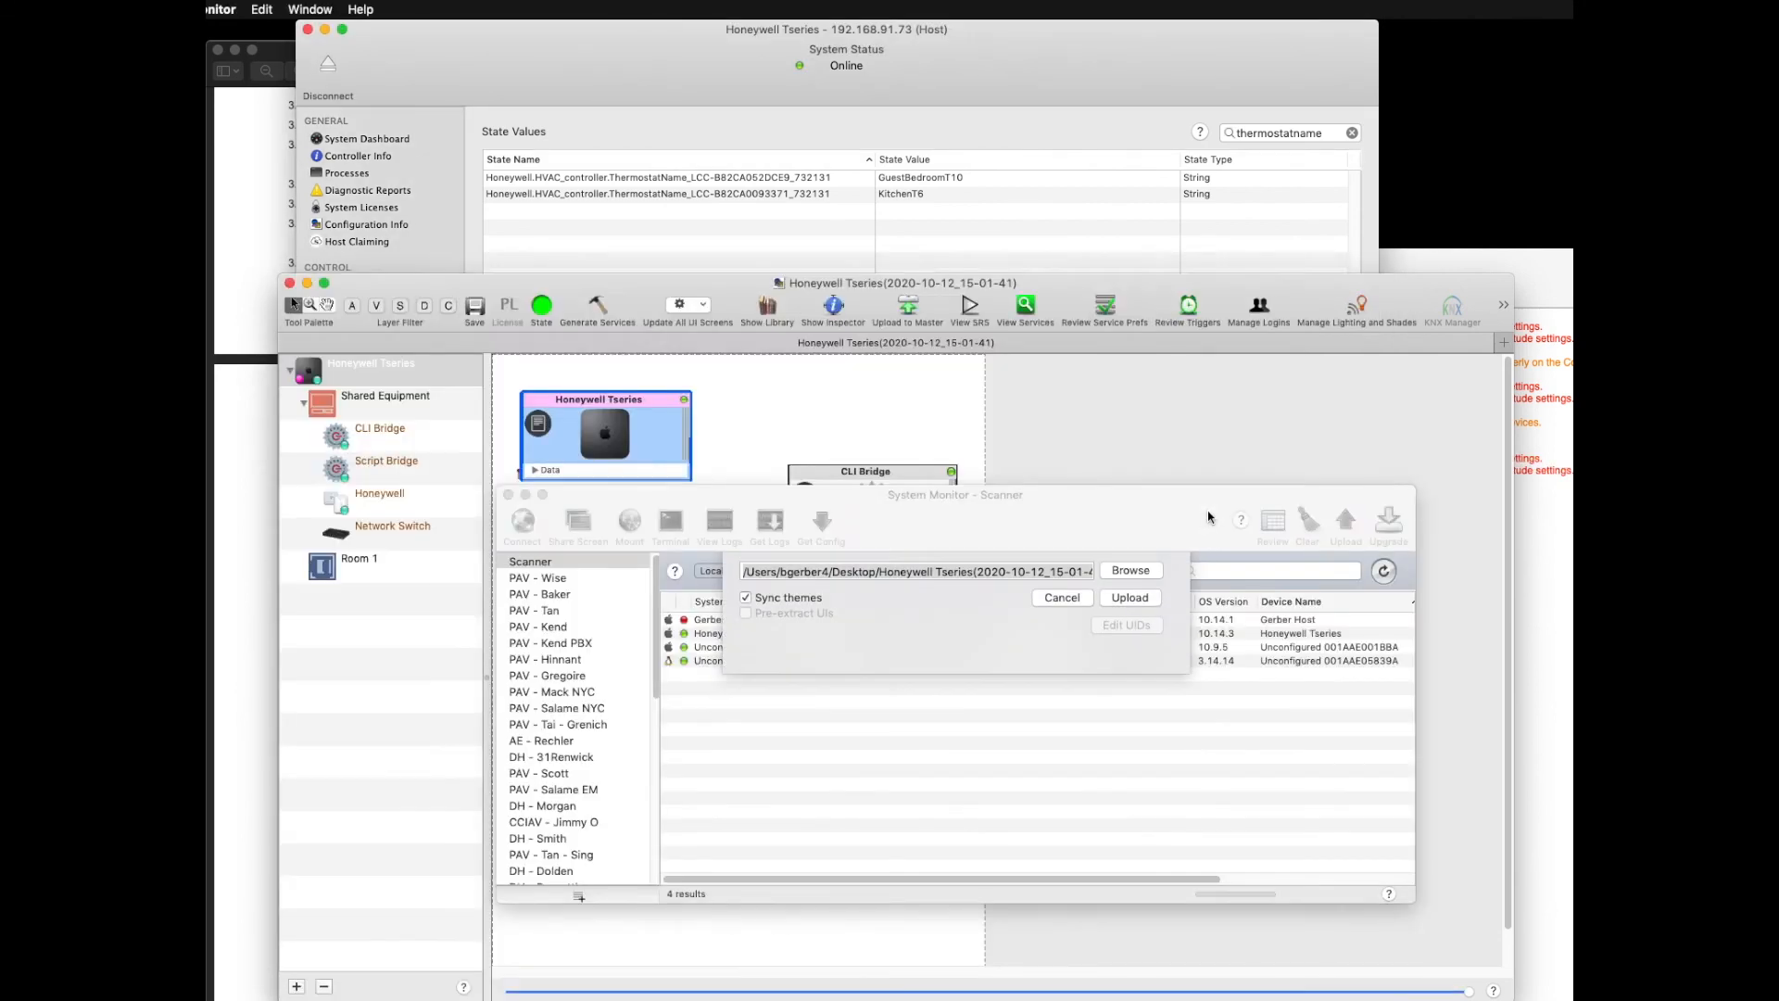
{"action": "left_click", "coordinate": [1129, 596]}
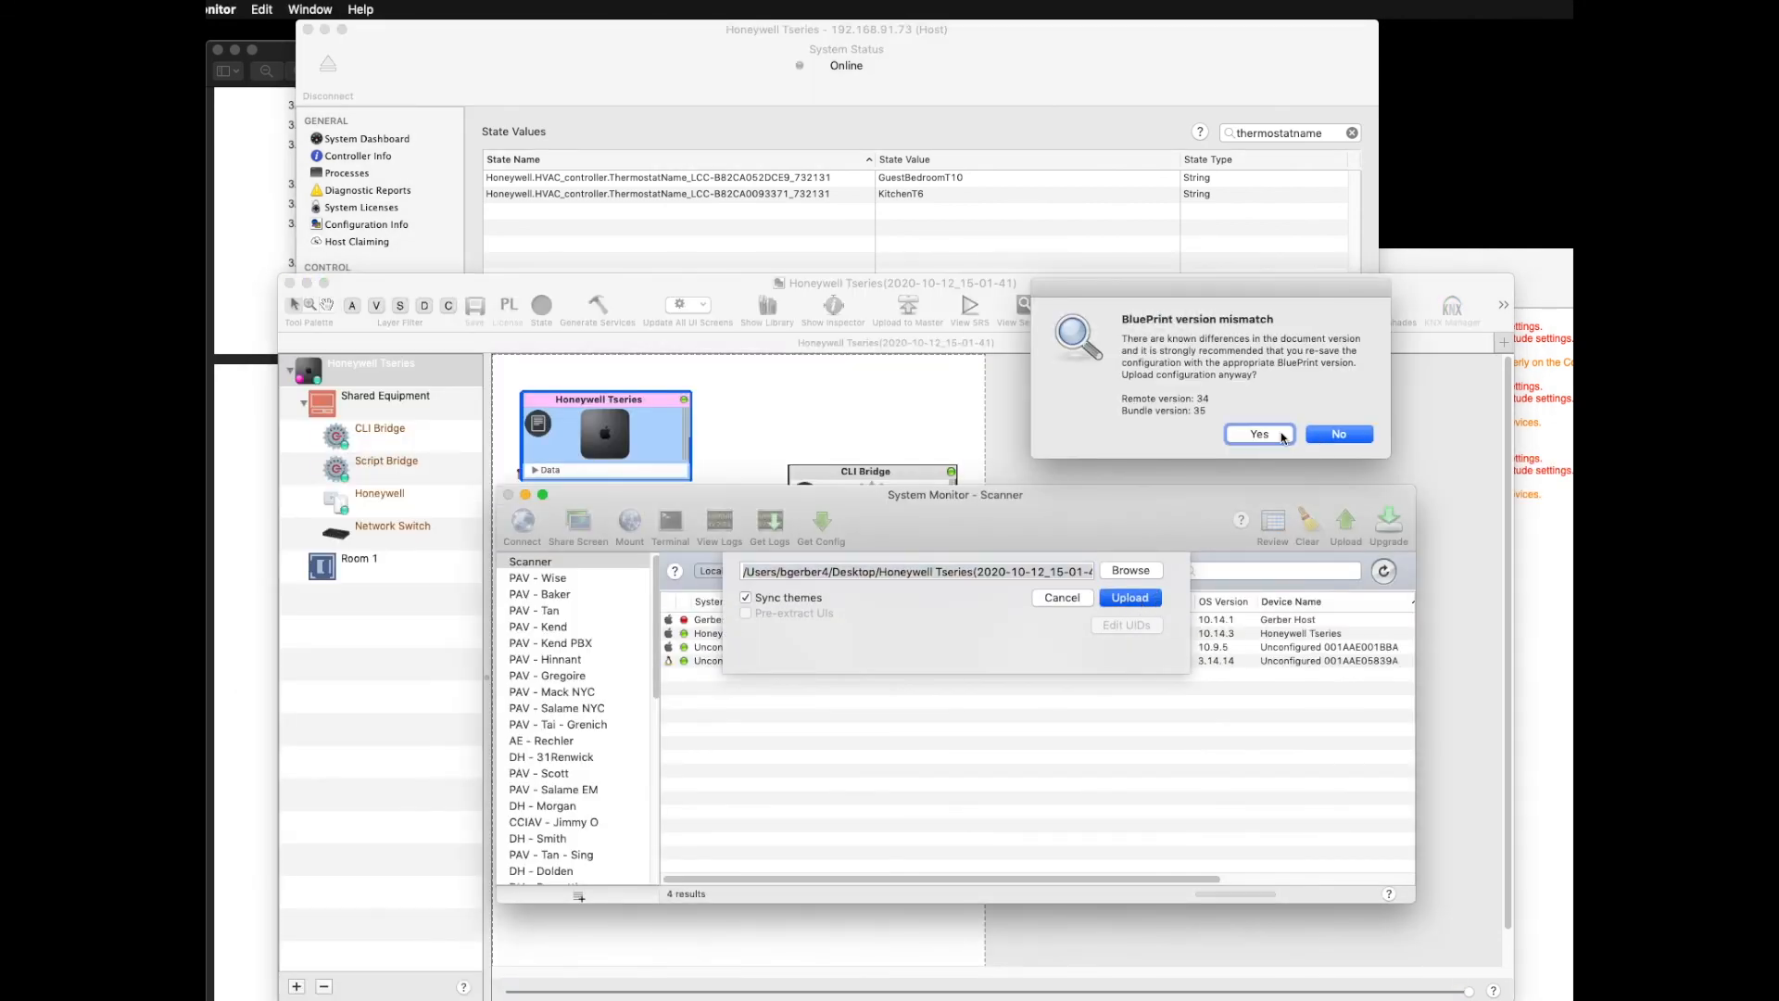
{"action": "left_click", "coordinate": [1282, 435]}
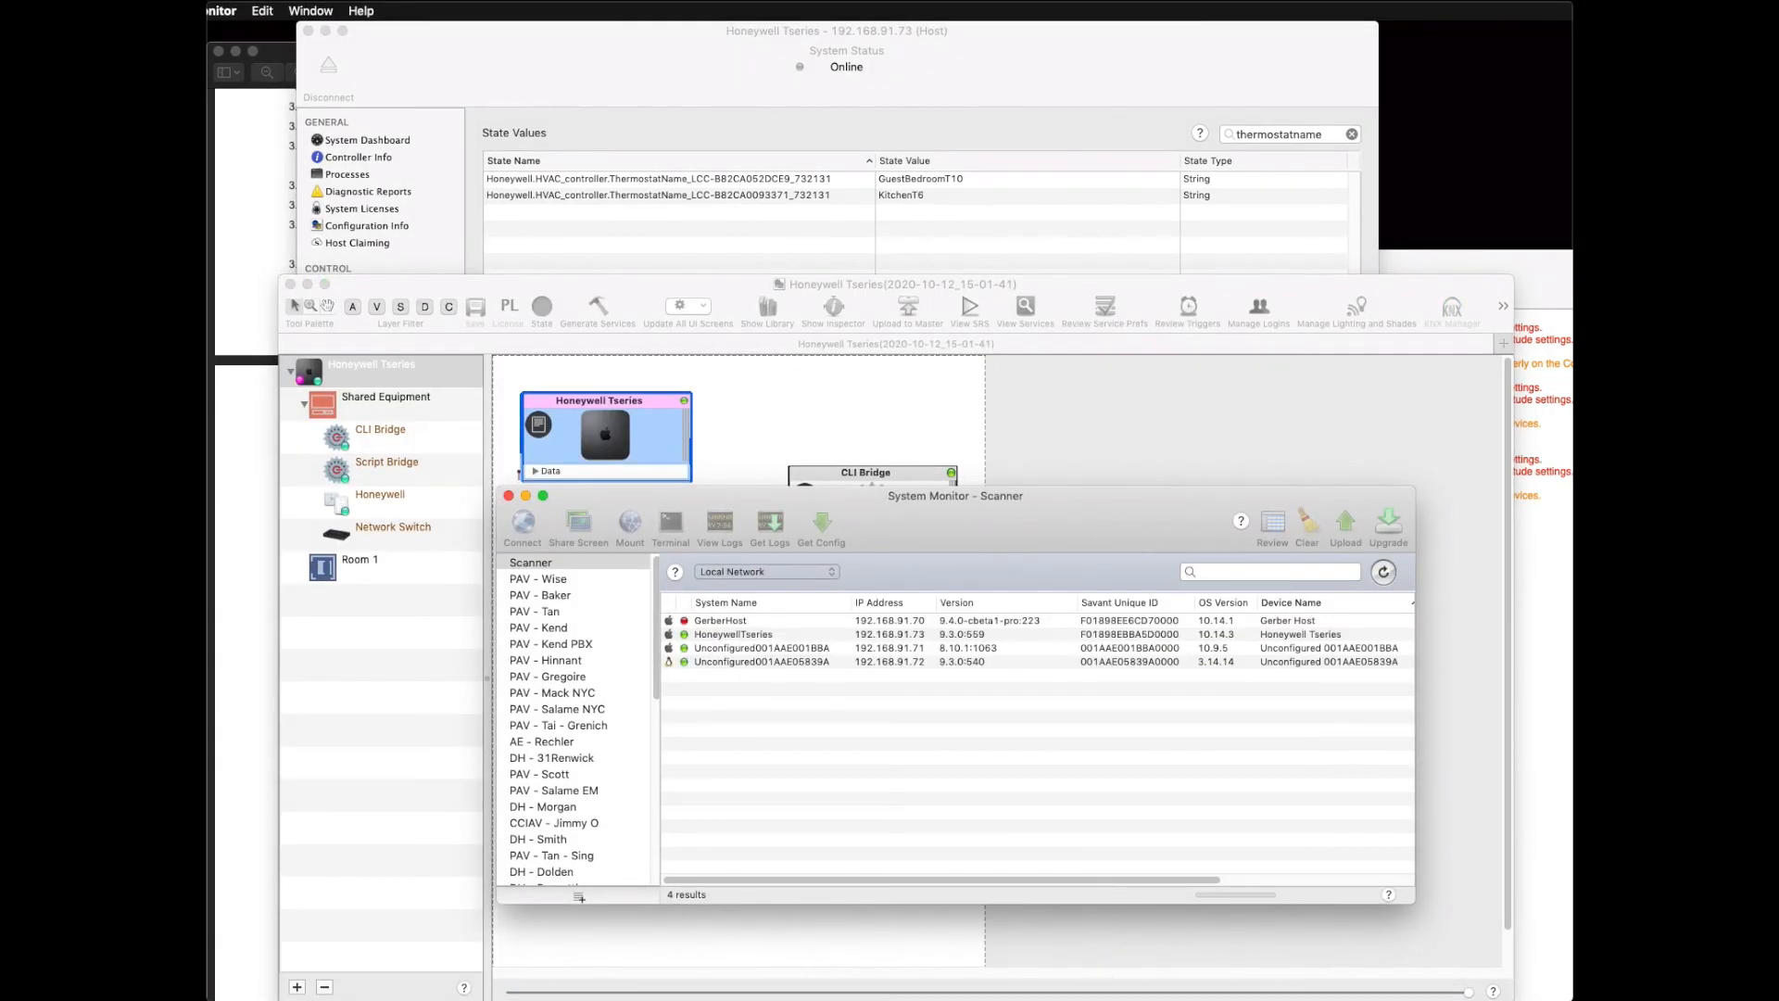